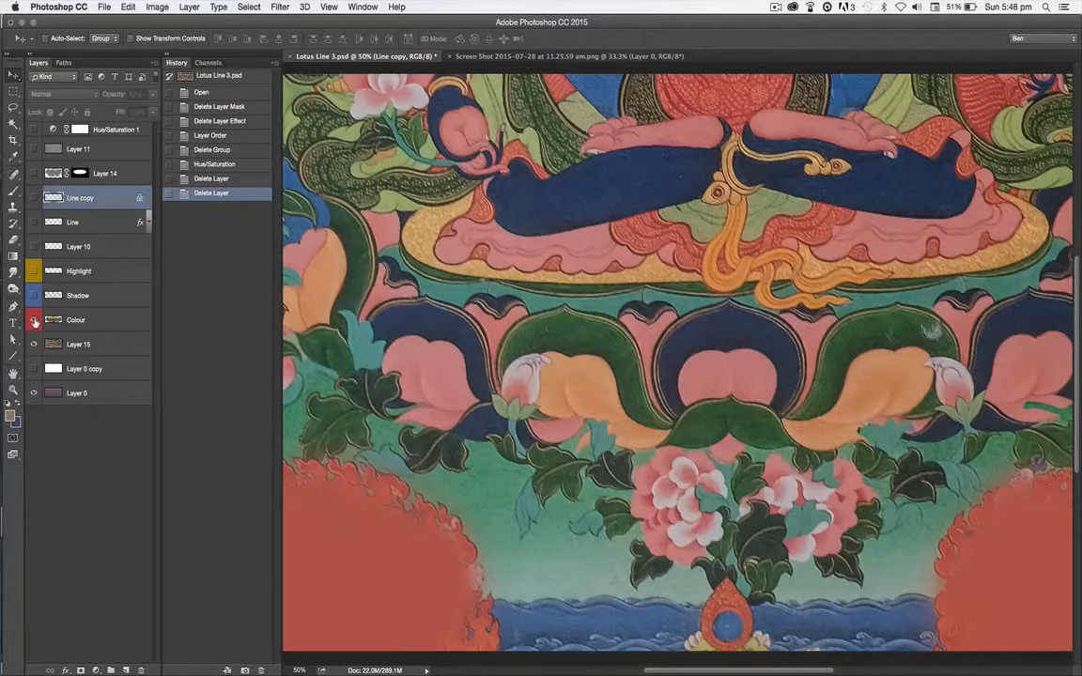
Make the Colour, Shadow, Highlight, Layer 10 and Line copy layers visible to build up the lotus painting
click(34, 321)
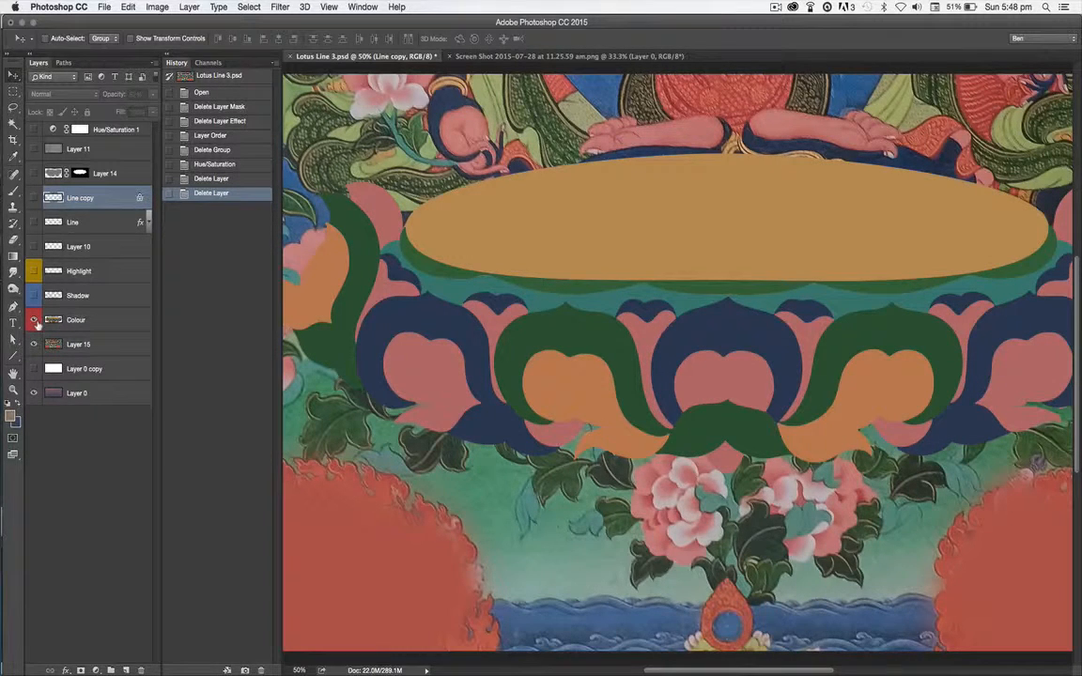
click(33, 295)
click(34, 270)
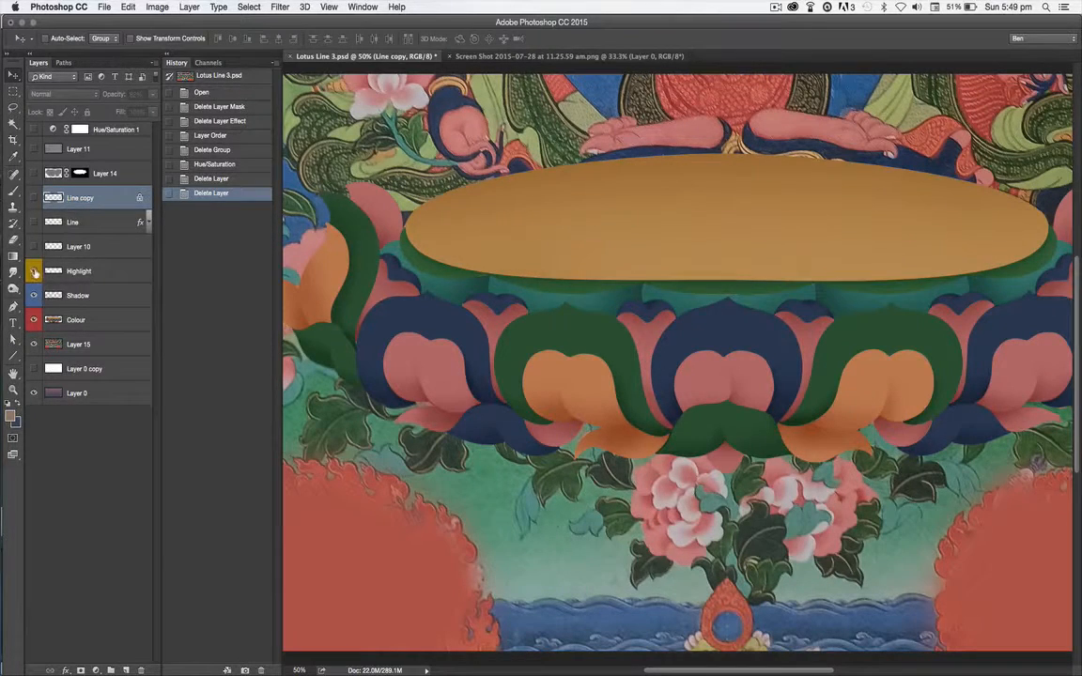
click(34, 247)
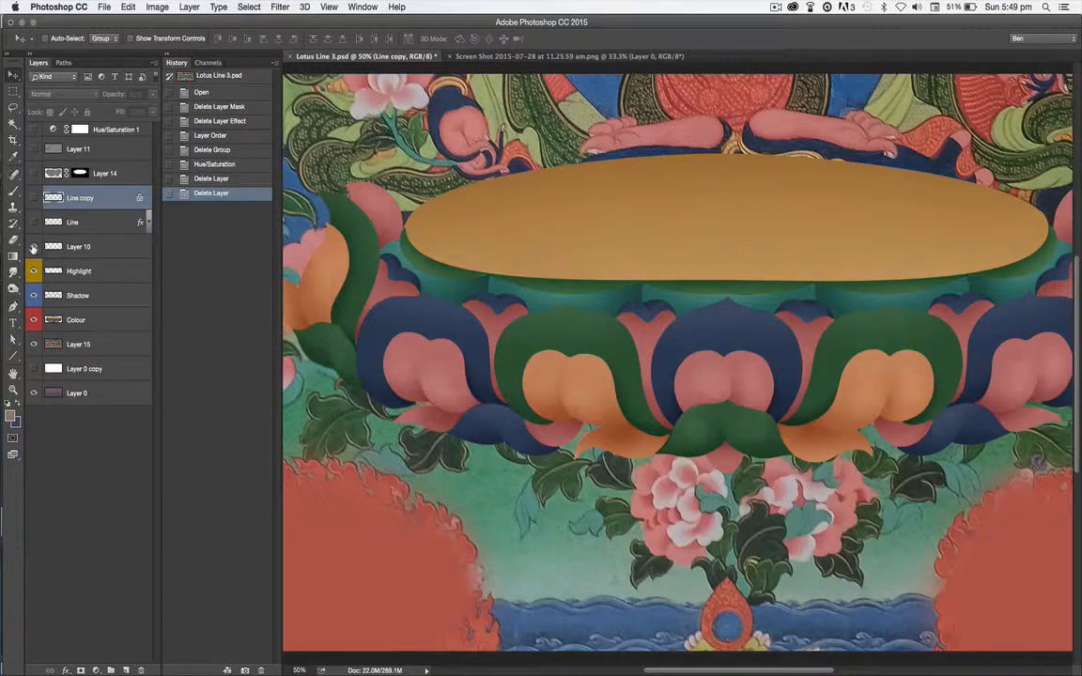
click(34, 198)
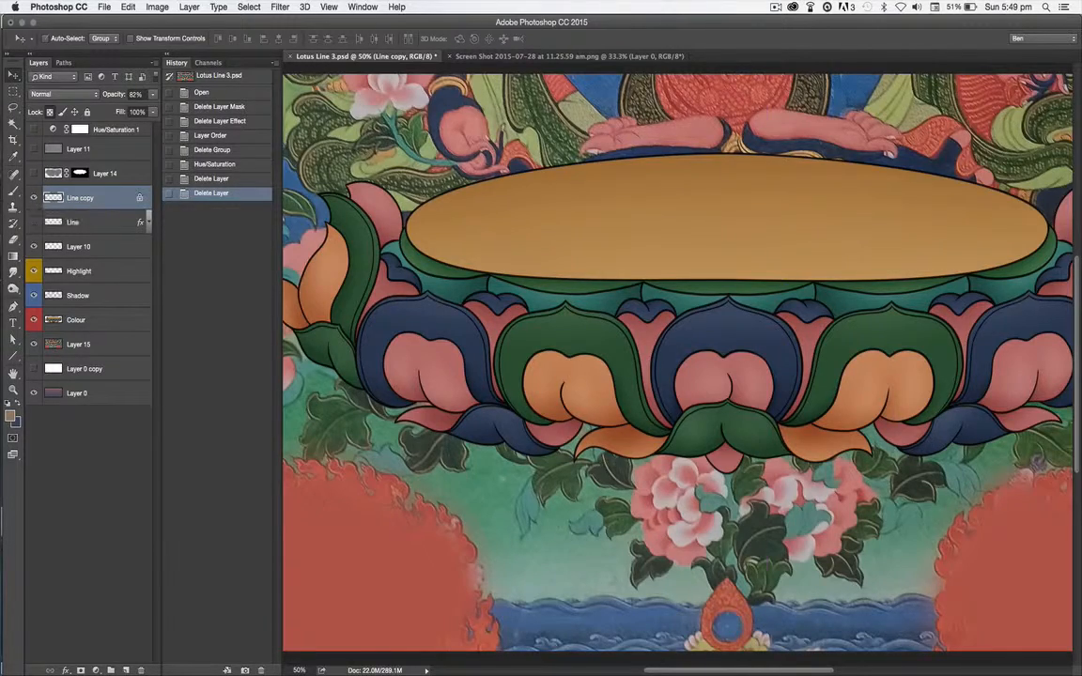
scroll(479, 470, up, 5)
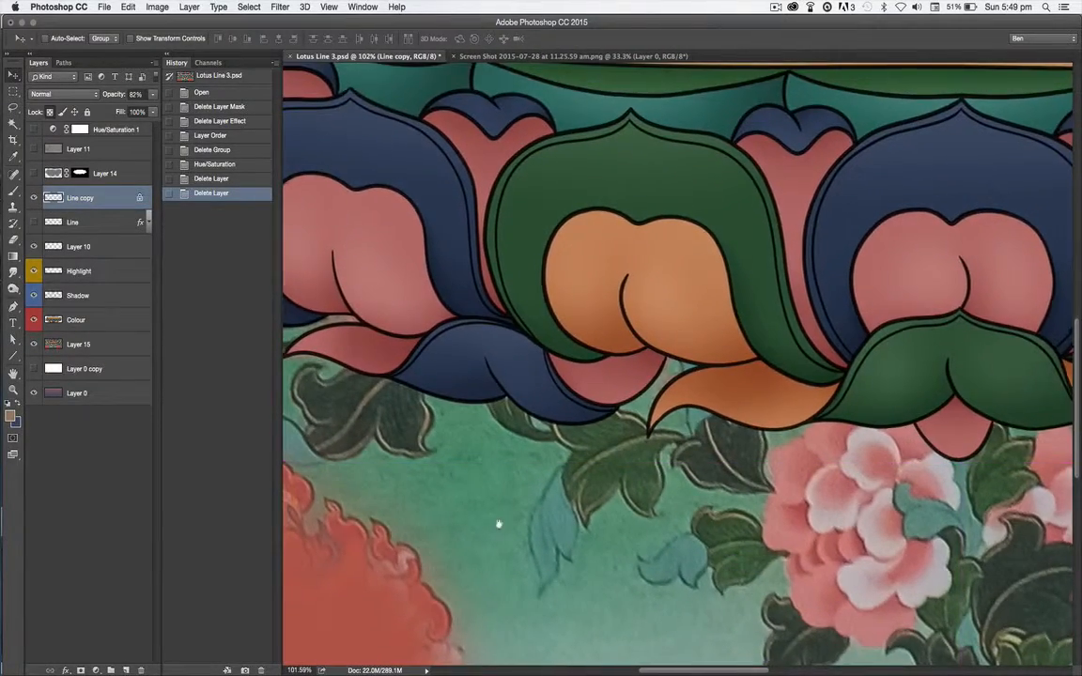
scroll(490, 482, down, 3)
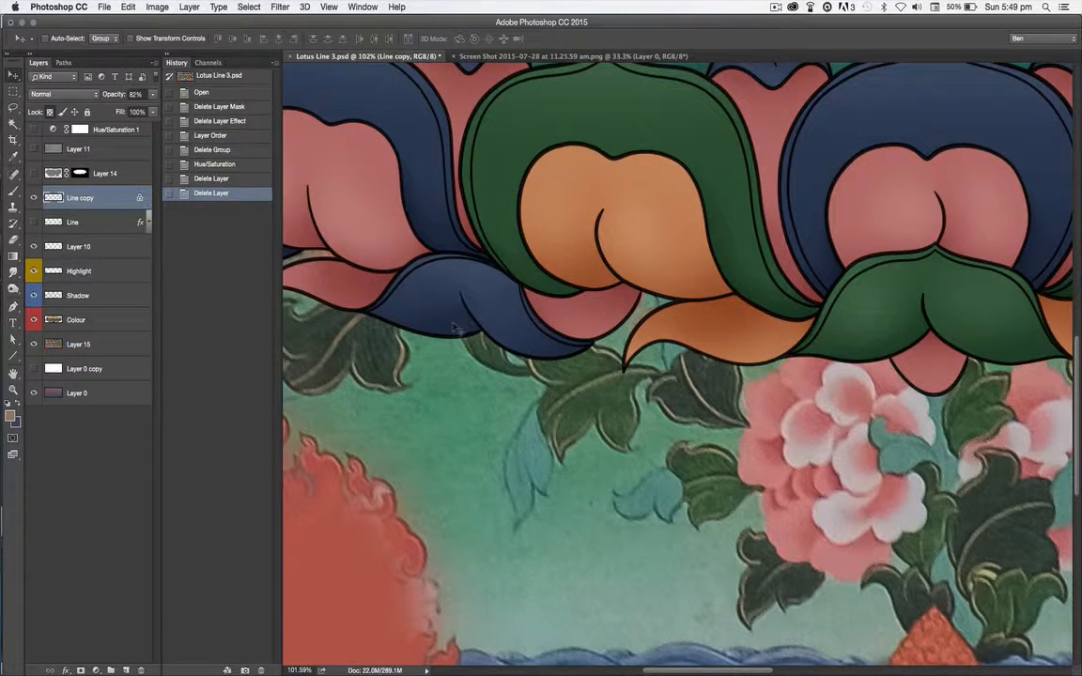
Compare the digital lotus with the original painting by temporarily hiding the Line copy, Layer 15 and Colour layers
click(33, 197)
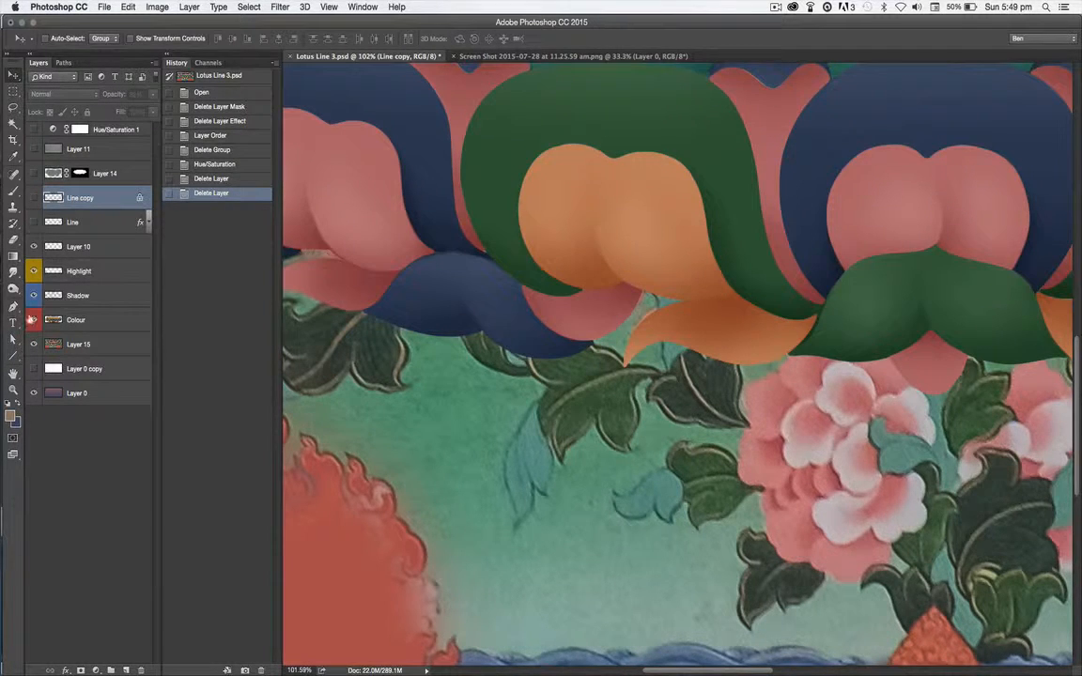
click(33, 344)
click(33, 343)
click(33, 320)
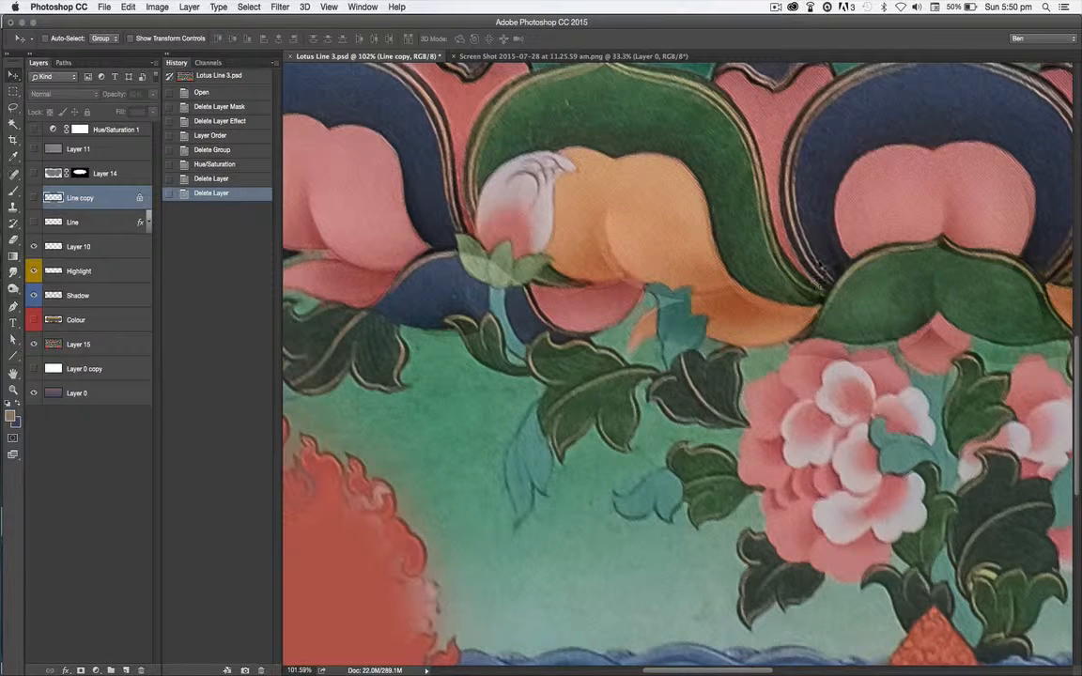
click(34, 197)
click(34, 320)
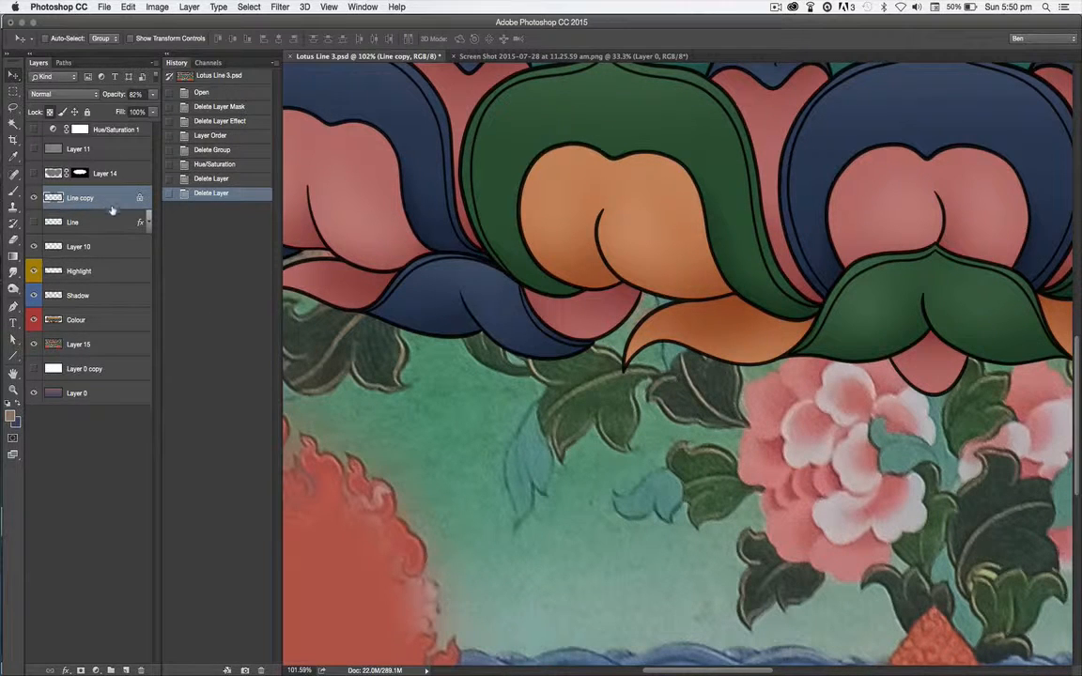
Colorize the Line copy layer with Hue/Saturation, using hue 33, saturation 34 and lightness +60
key(super)
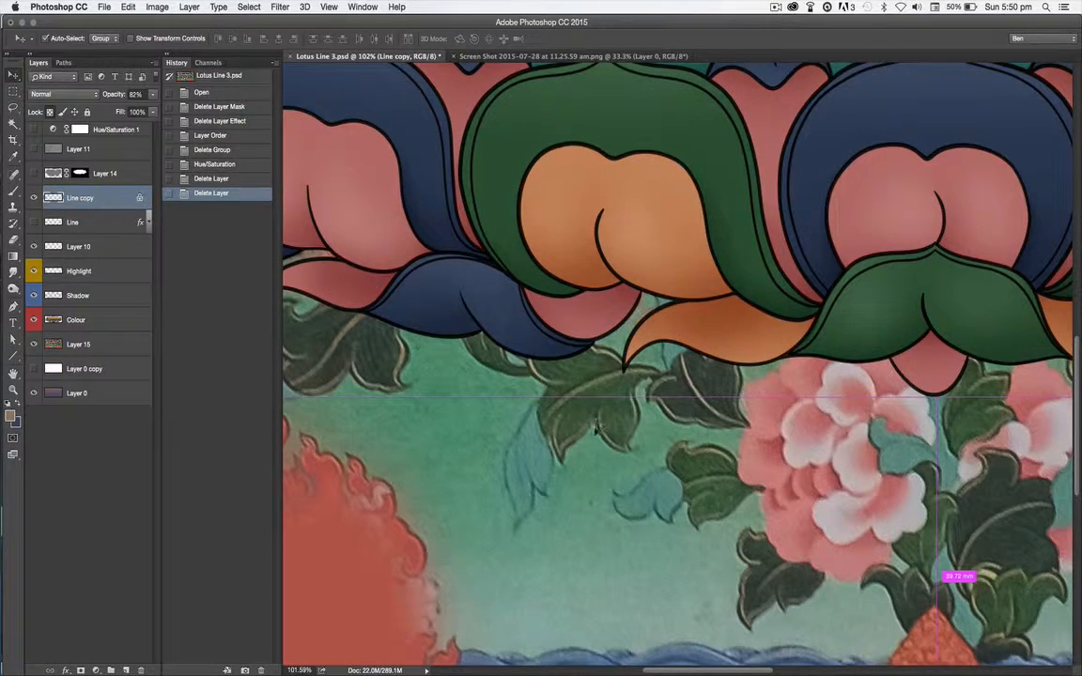
key(super+u)
drag(569, 100, 373, 374)
click(535, 529)
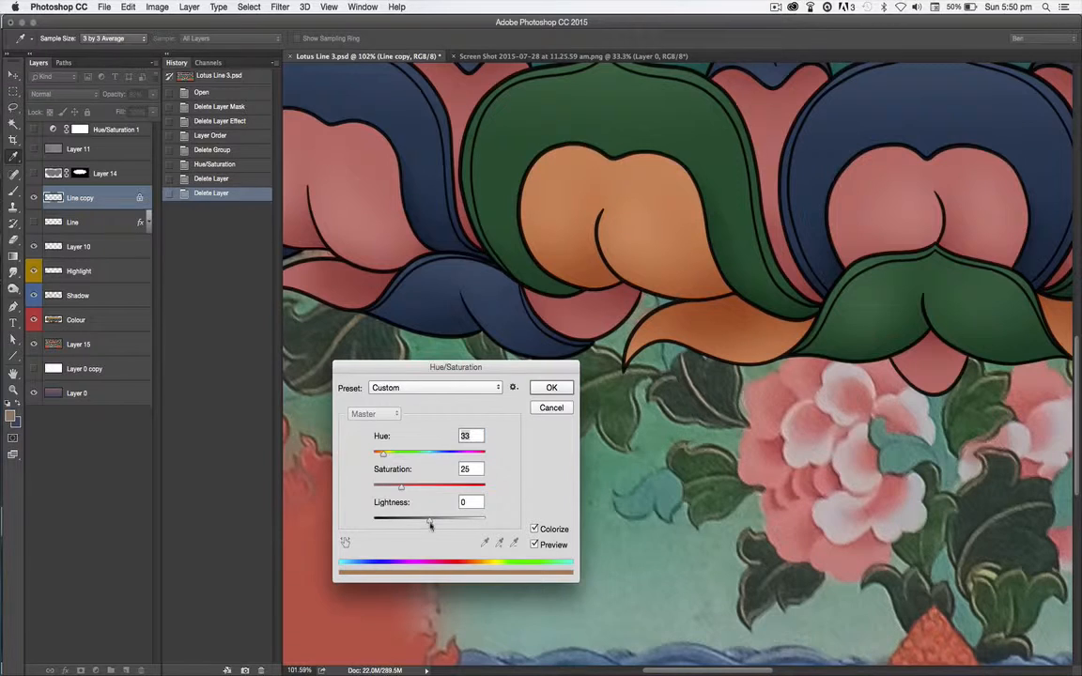
drag(430, 524, 460, 526)
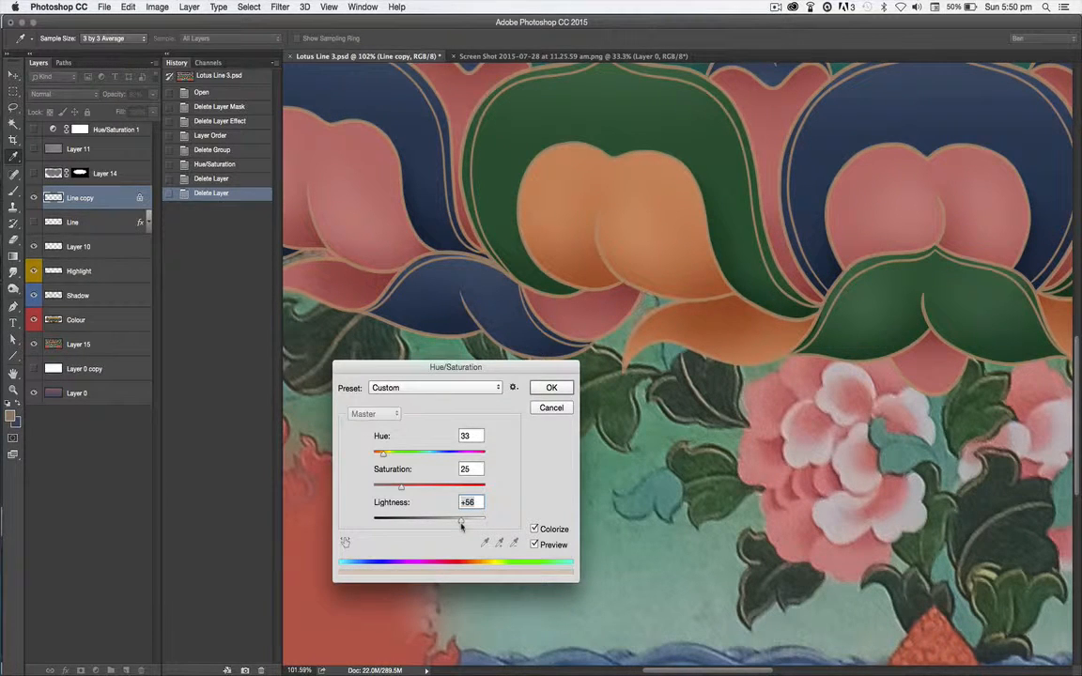
drag(461, 526, 460, 526)
drag(401, 487, 411, 492)
drag(410, 492, 411, 492)
drag(461, 521, 462, 523)
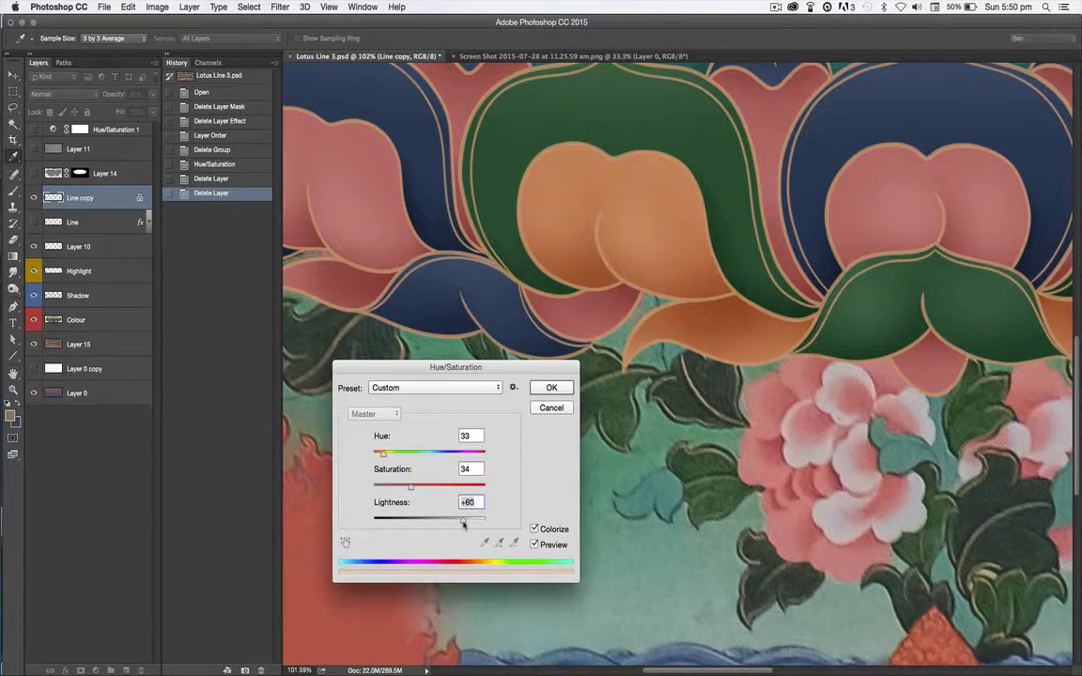
click(544, 388)
key(v)
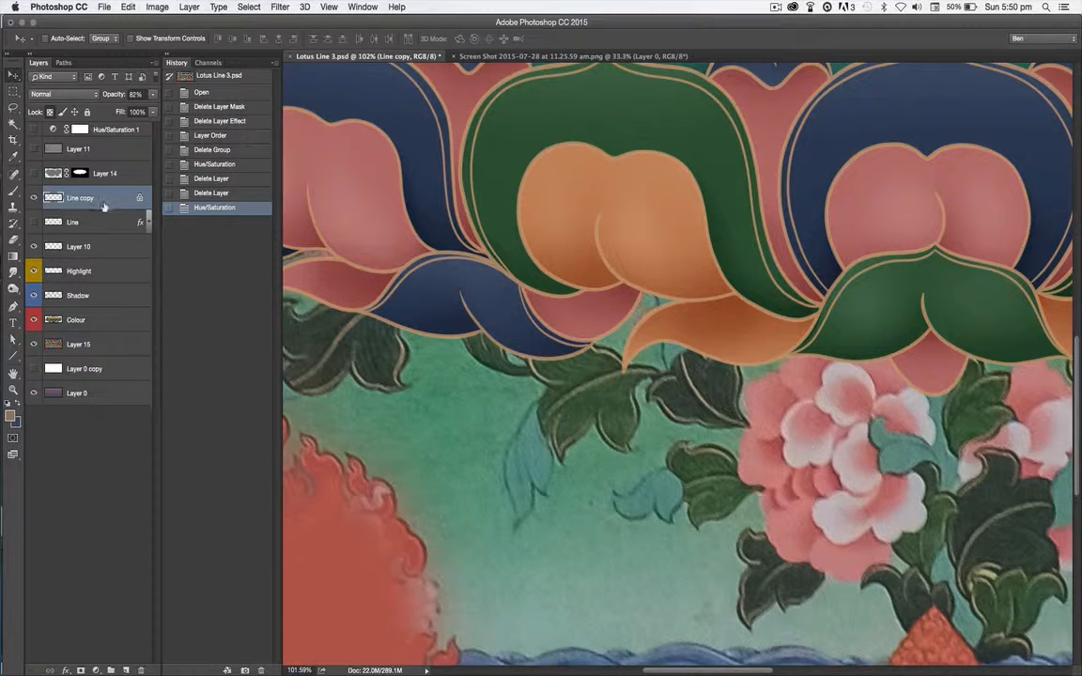
Add a Pattern Overlay to the Line copy layer with the speckled pattern, Overlay blend mode, 44% opacity and 85% scale
click(66, 671)
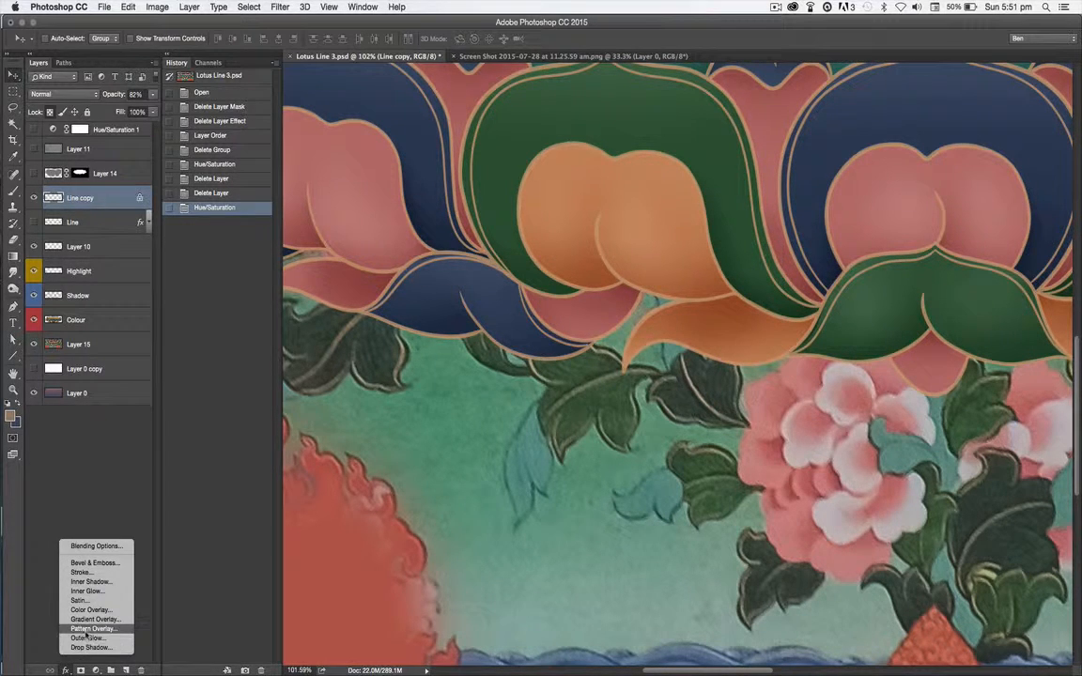
click(91, 628)
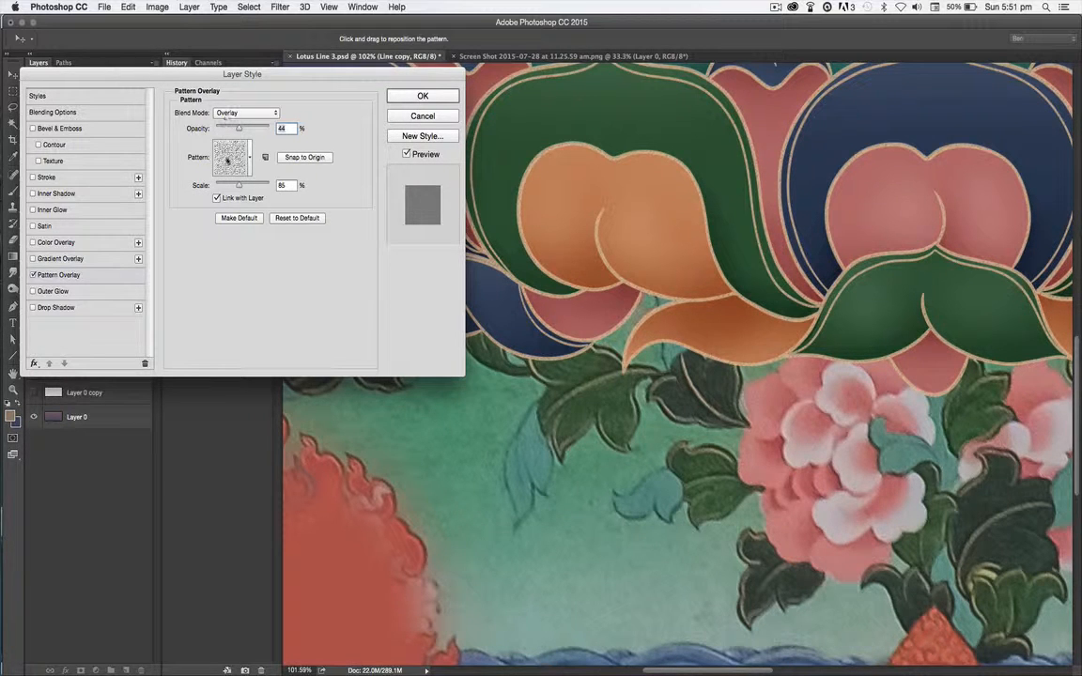
click(249, 161)
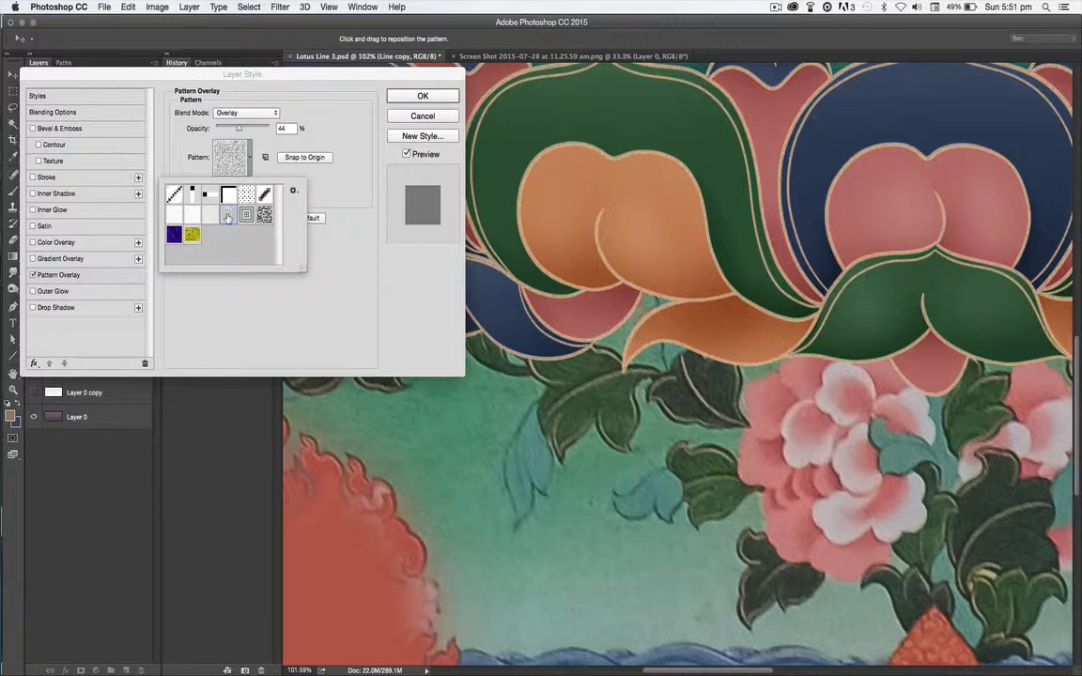
click(287, 277)
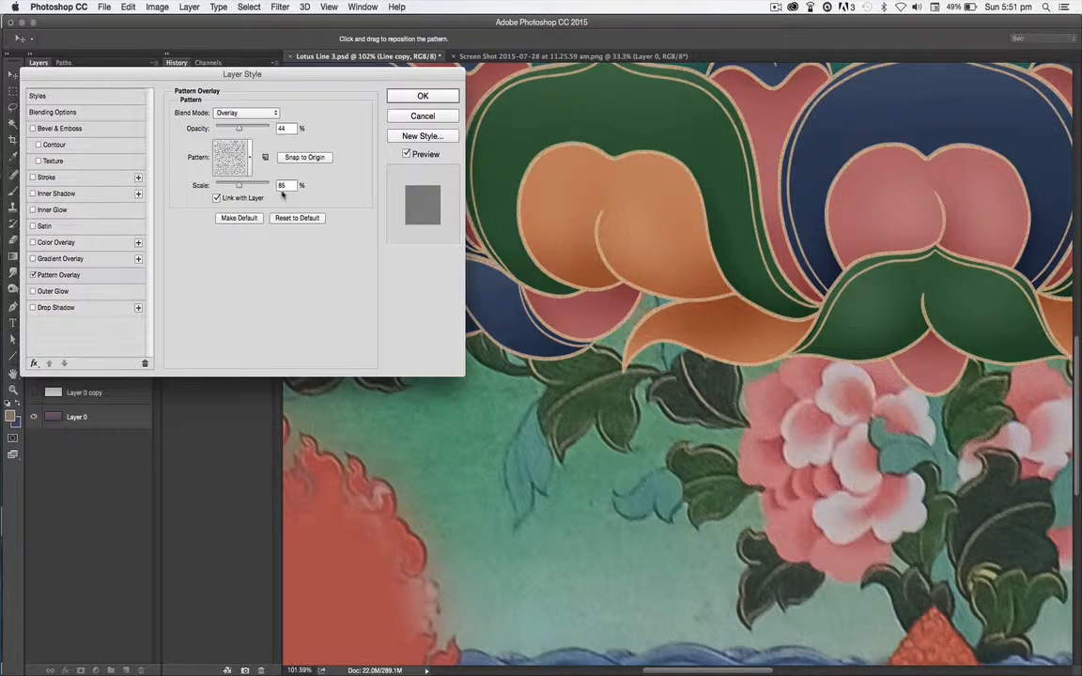
drag(218, 181, 240, 189)
click(421, 97)
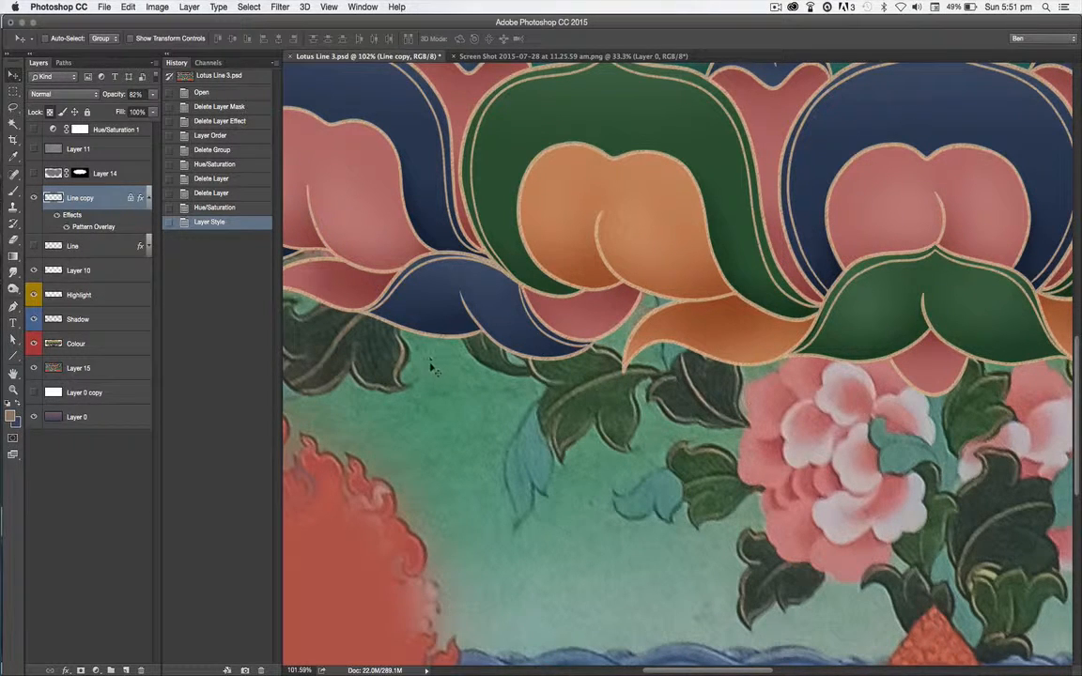
Darken the Line copy layer with a Hue/Saturation lightness of -24 and set the layer's opacity to 100%
key(super+u)
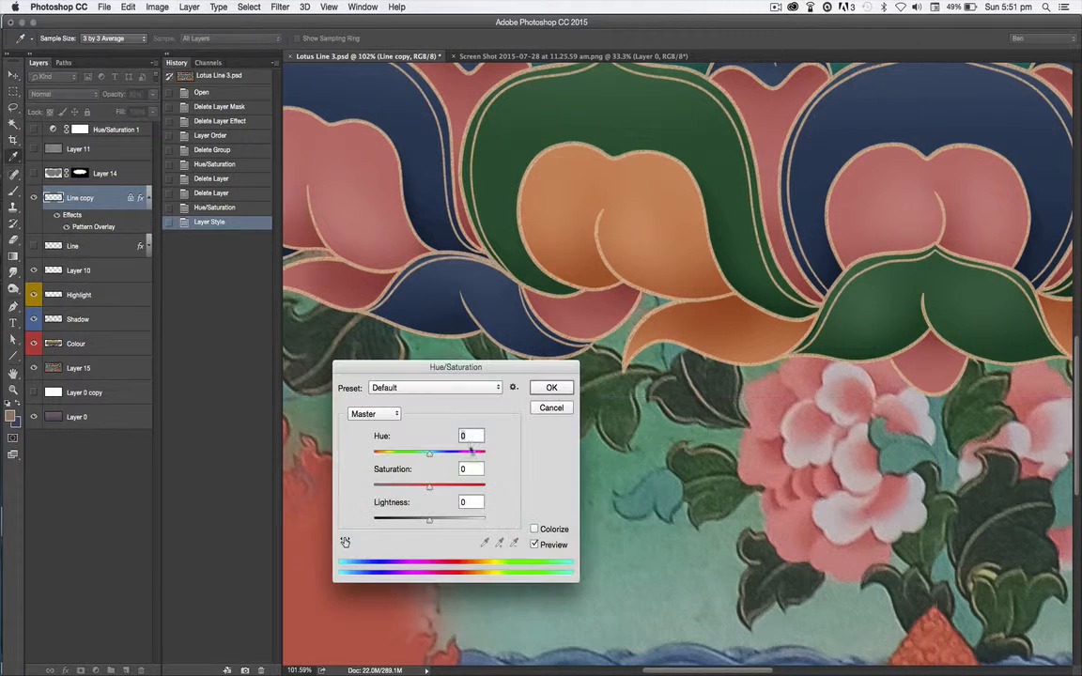
drag(429, 524, 418, 528)
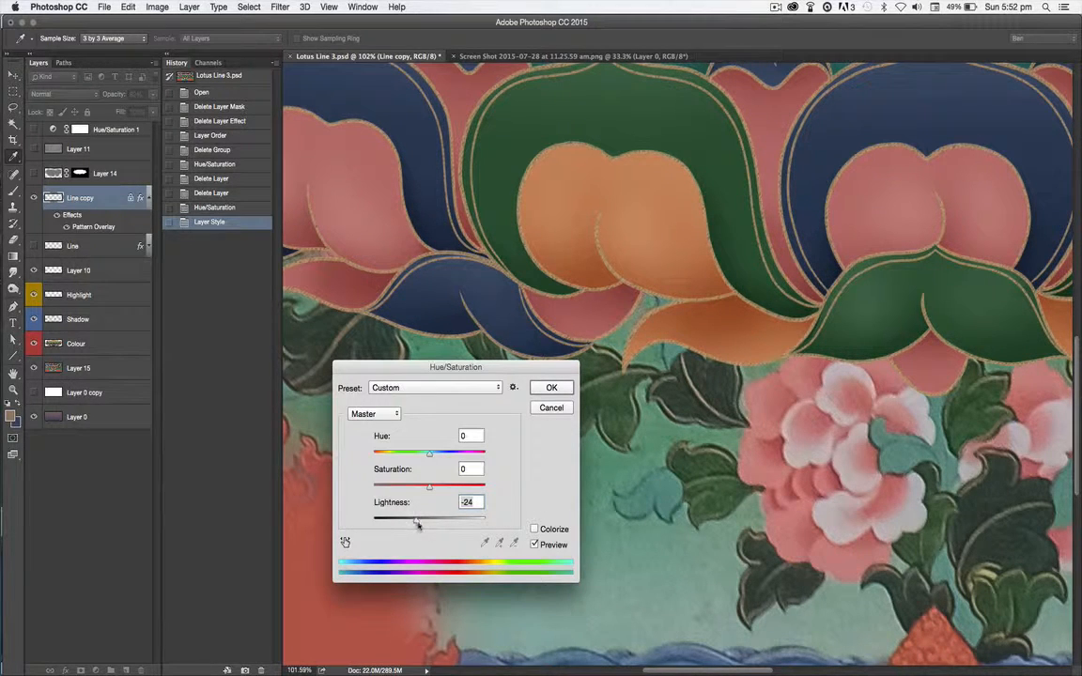
click(549, 387)
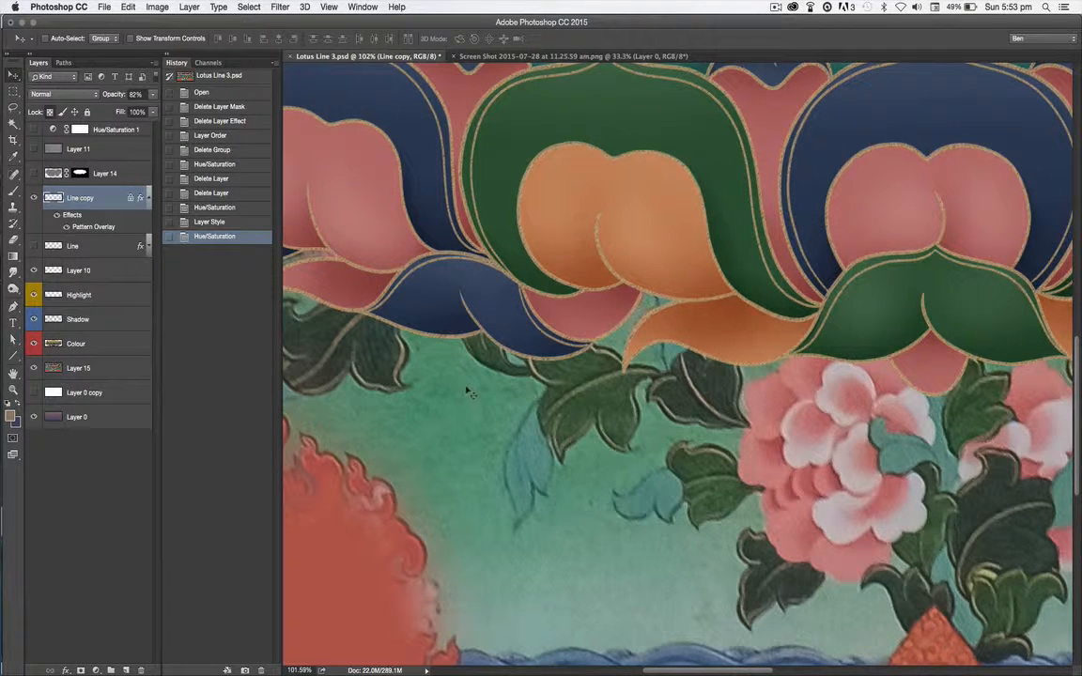
mouse_move(152, 95)
mouse_down()
mouse_move(131, 109)
mouse_move(156, 114)
mouse_up()
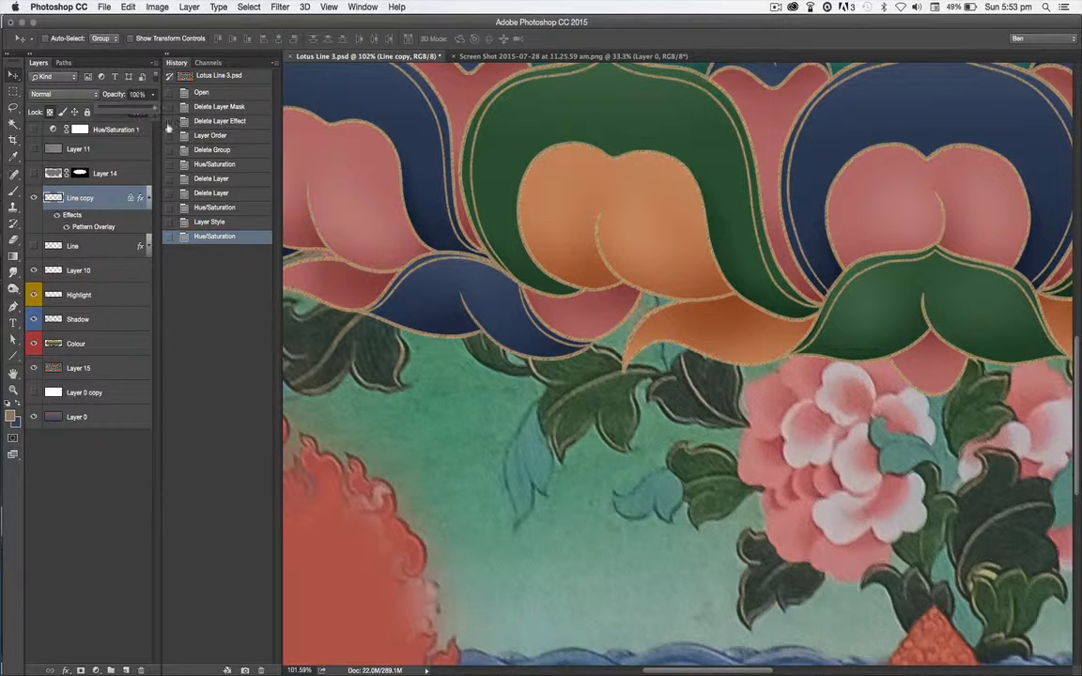
click(277, 7)
mouse_move(286, 156)
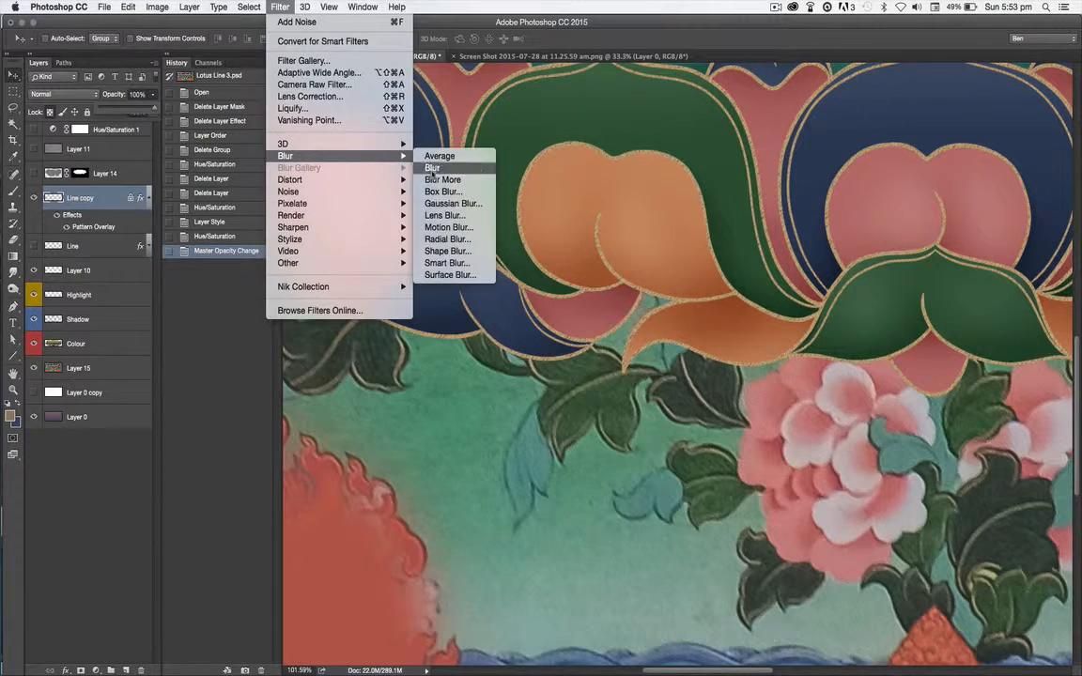
click(441, 203)
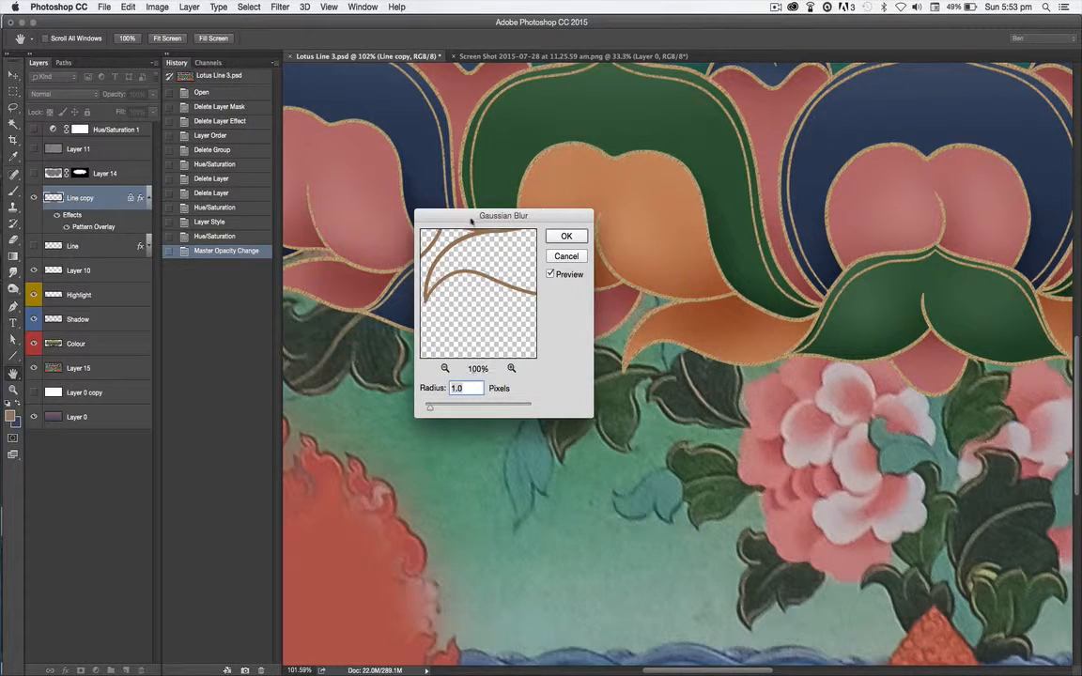
drag(441, 215, 447, 235)
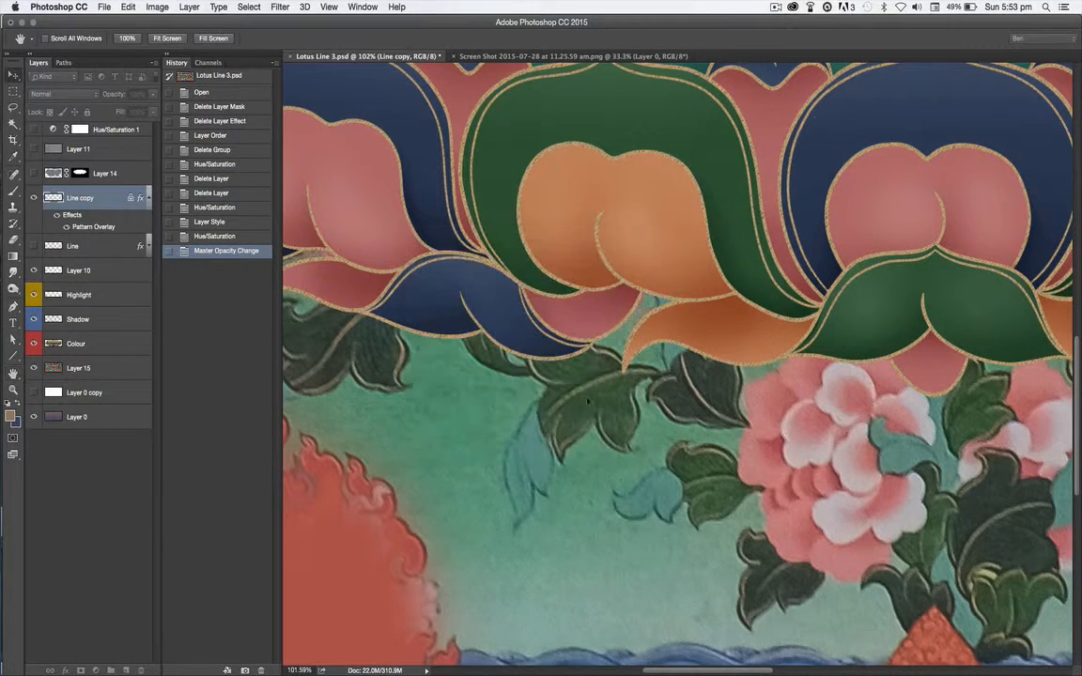
key(Escape)
Unlock the Line copy layer's transparent pixels and apply a Gaussian Blur with a radius of 1.4 pixels
click(130, 199)
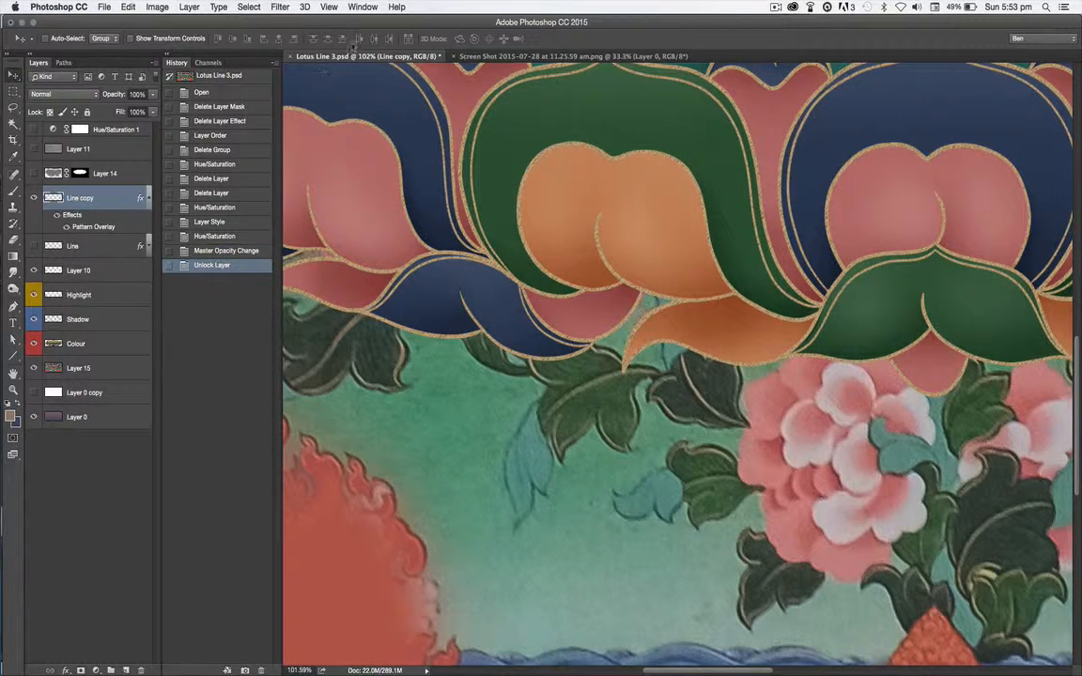
click(280, 7)
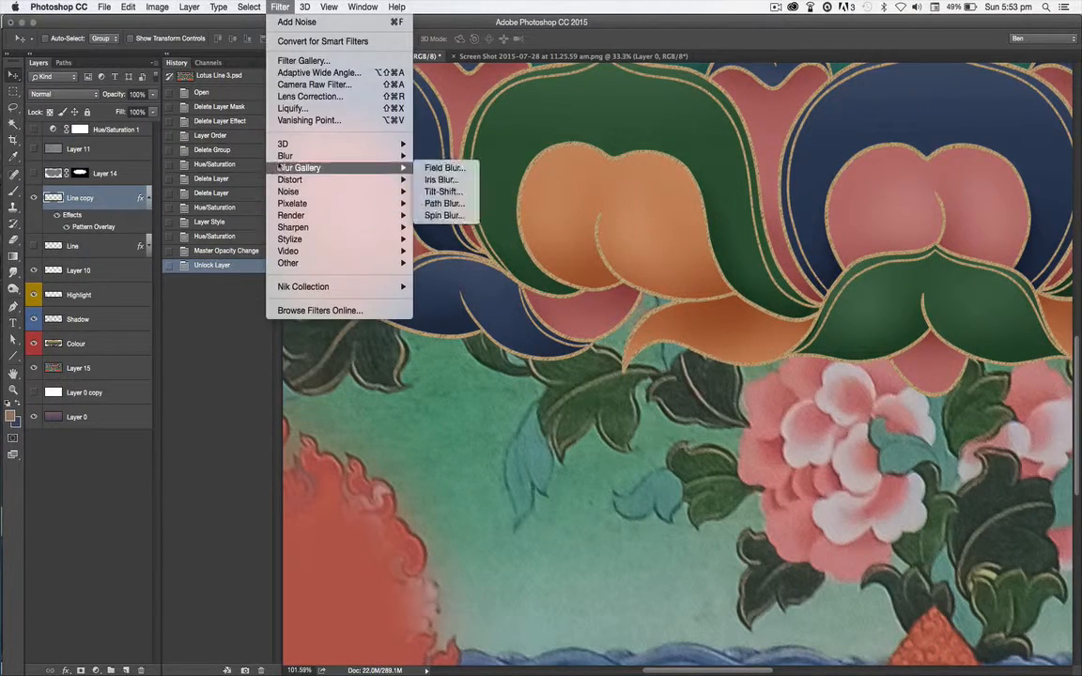
mouse_move(310, 156)
click(453, 203)
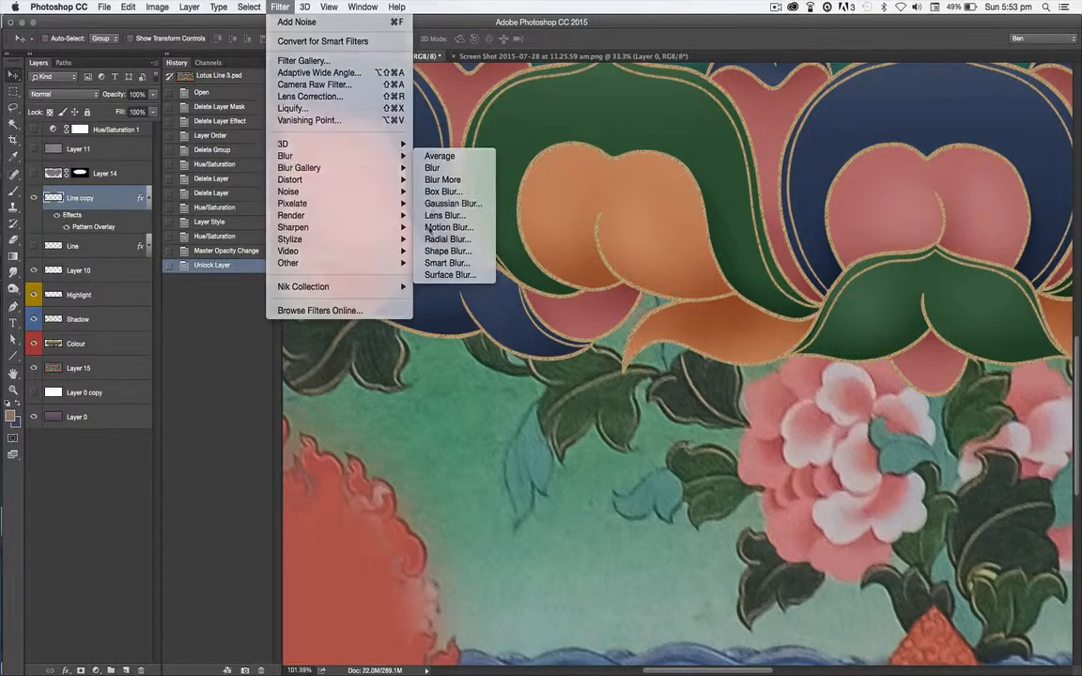
drag(463, 240, 685, 414)
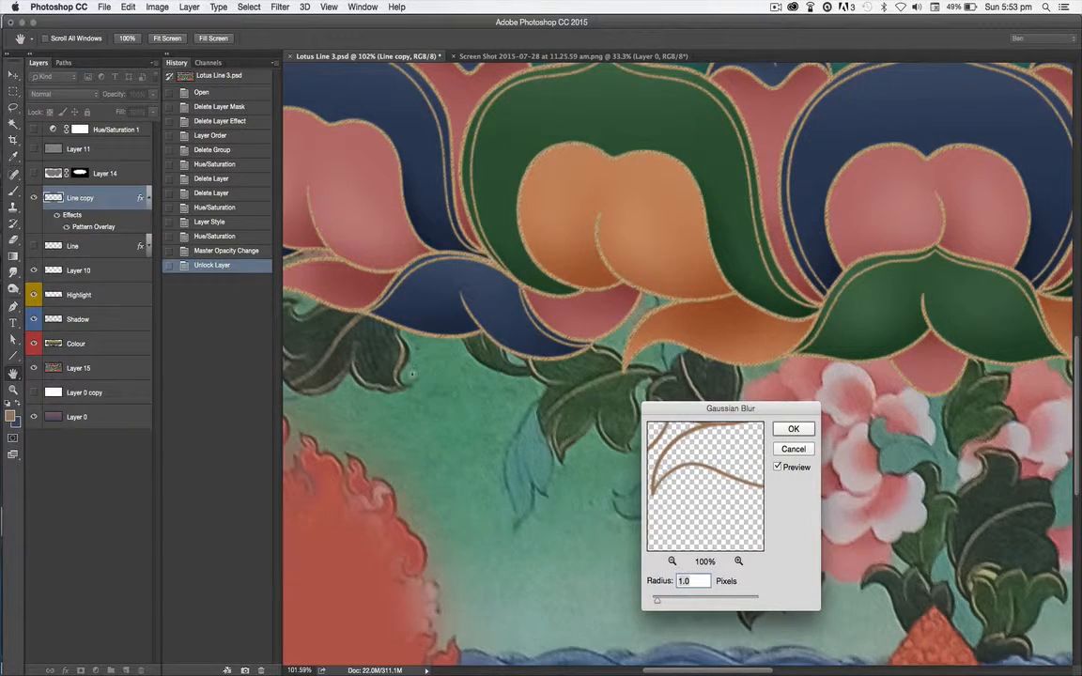
scroll(421, 386, up, 5)
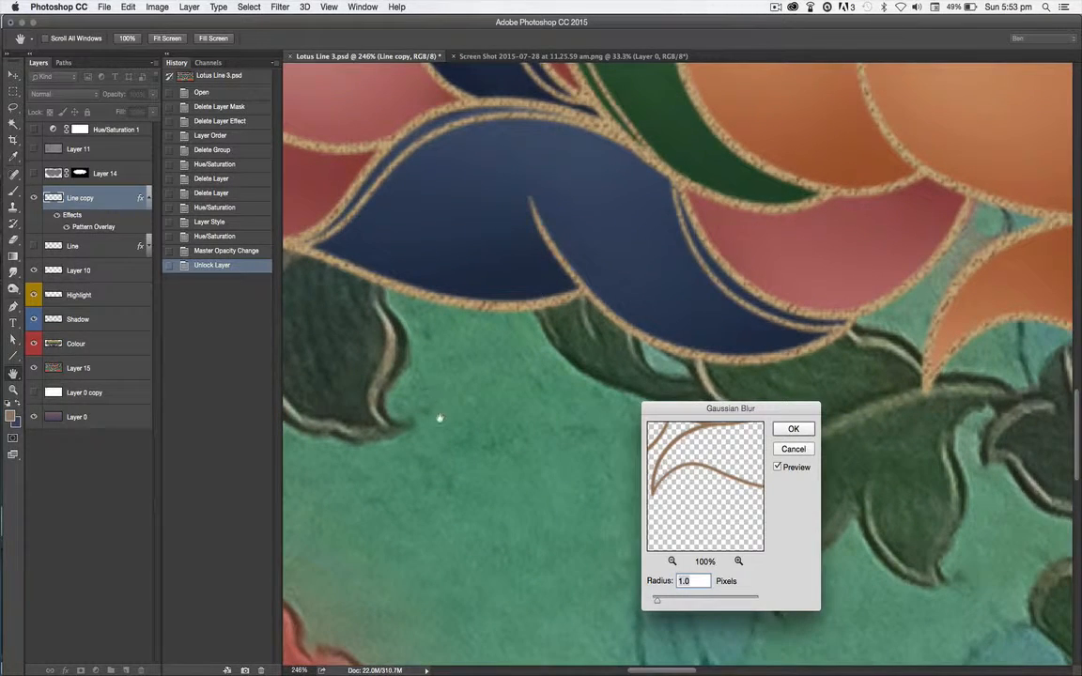
scroll(441, 413, up, 4)
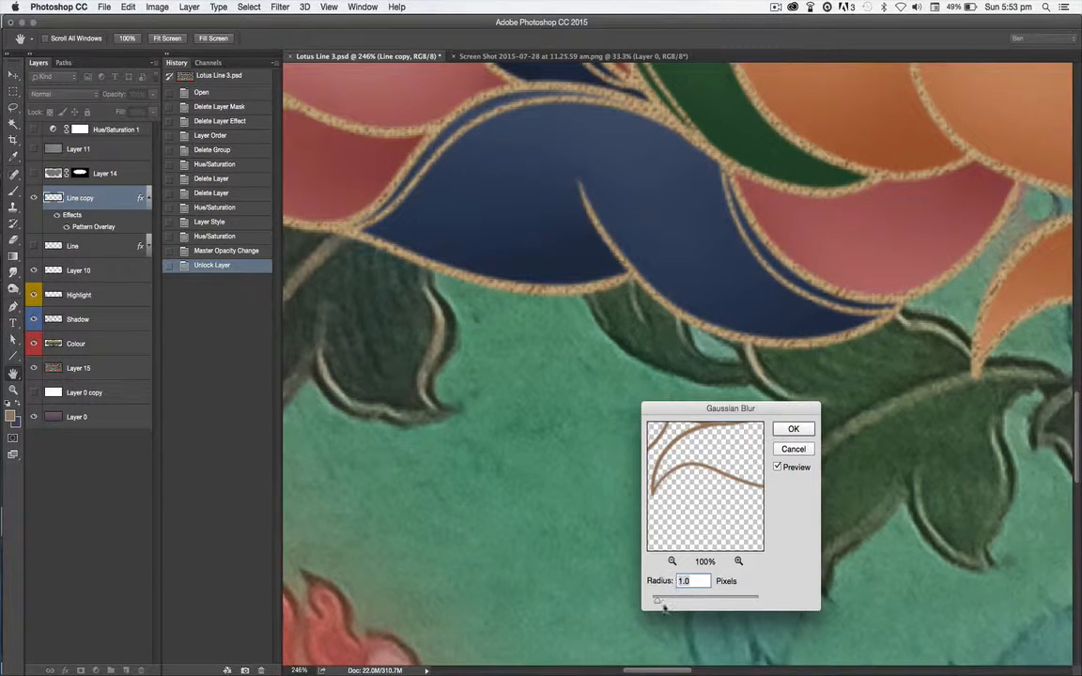
drag(660, 605, 660, 606)
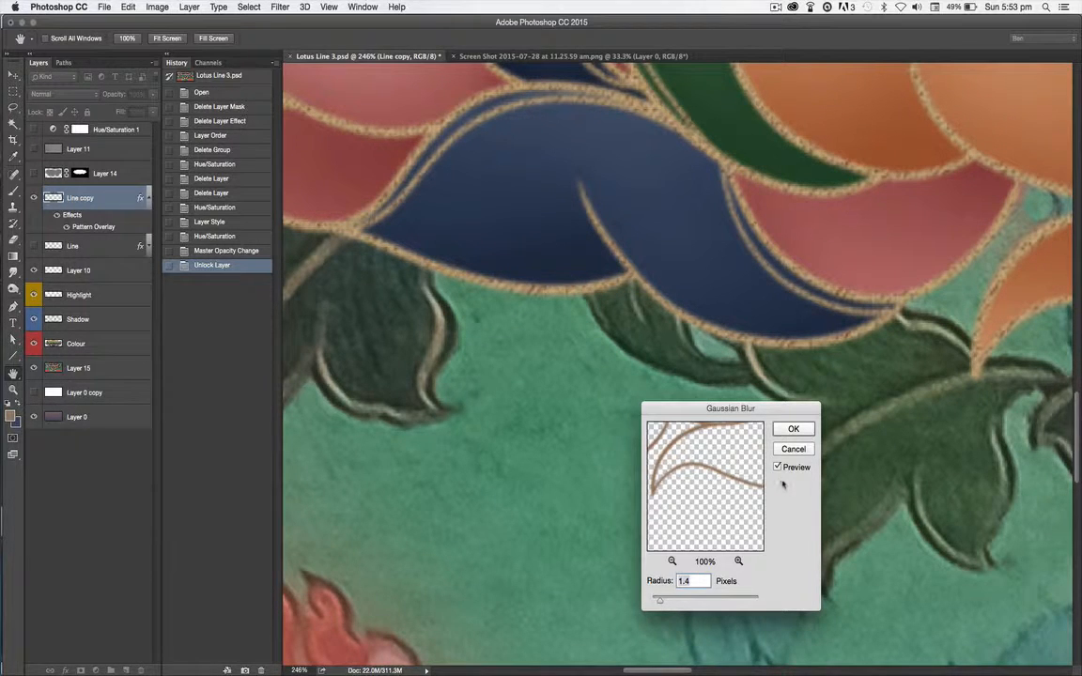
key(Return)
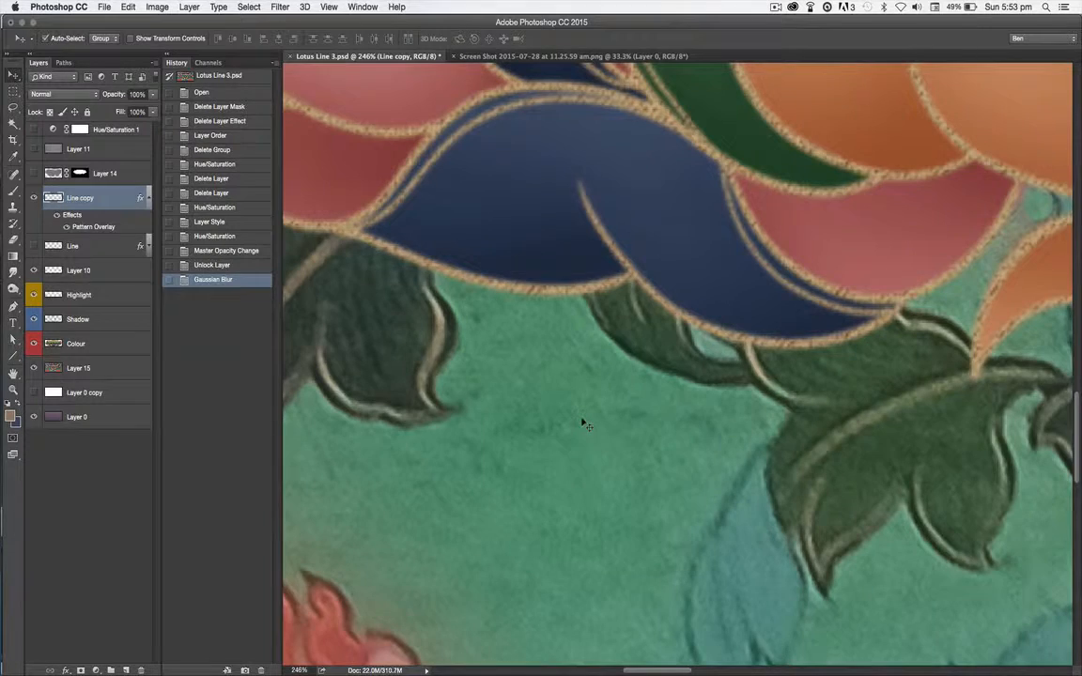
scroll(582, 425, down, 4)
scroll(582, 424, down, 1)
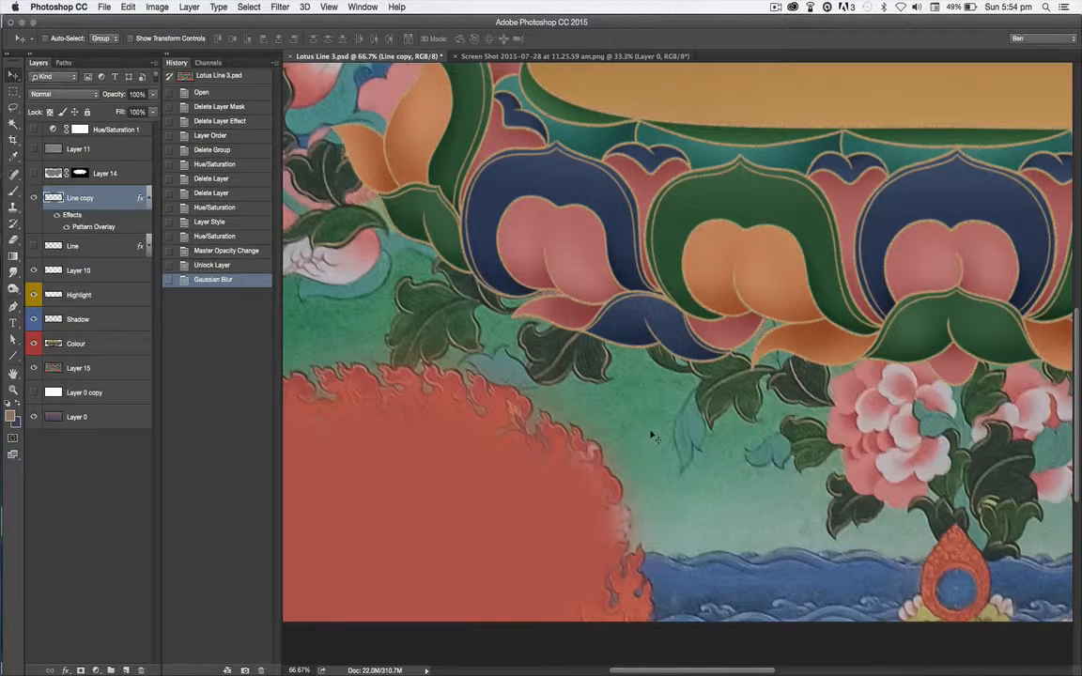
Show Layer 11 so its canvas texture covers the painted lotus and its gold lines
scroll(650, 410, up, 5)
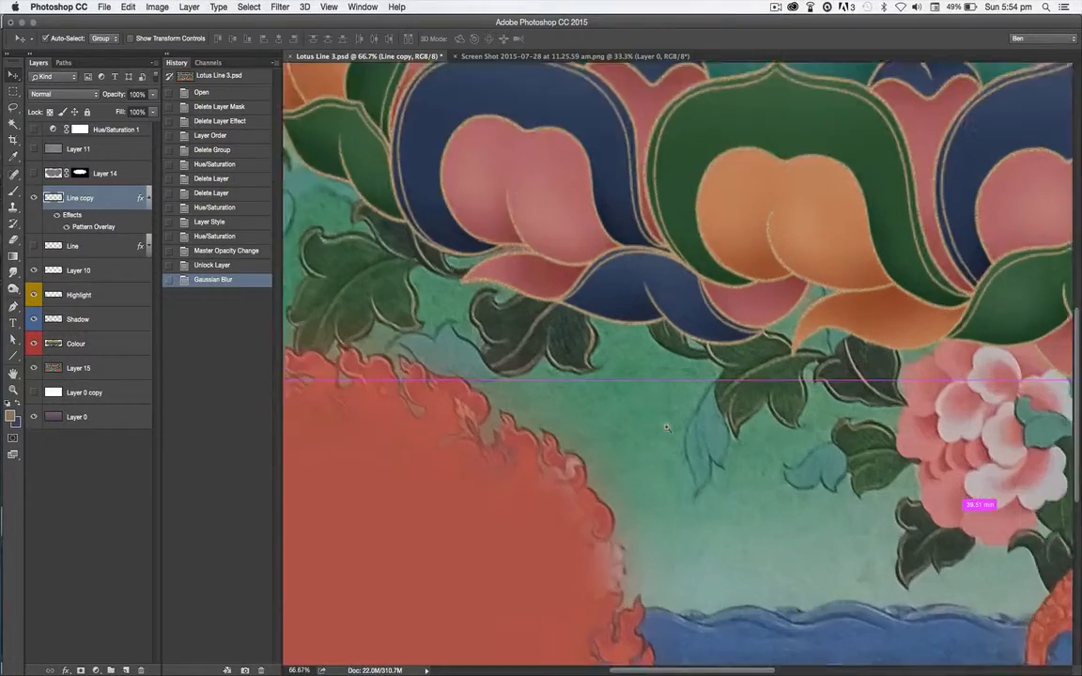
drag(618, 411, 516, 352)
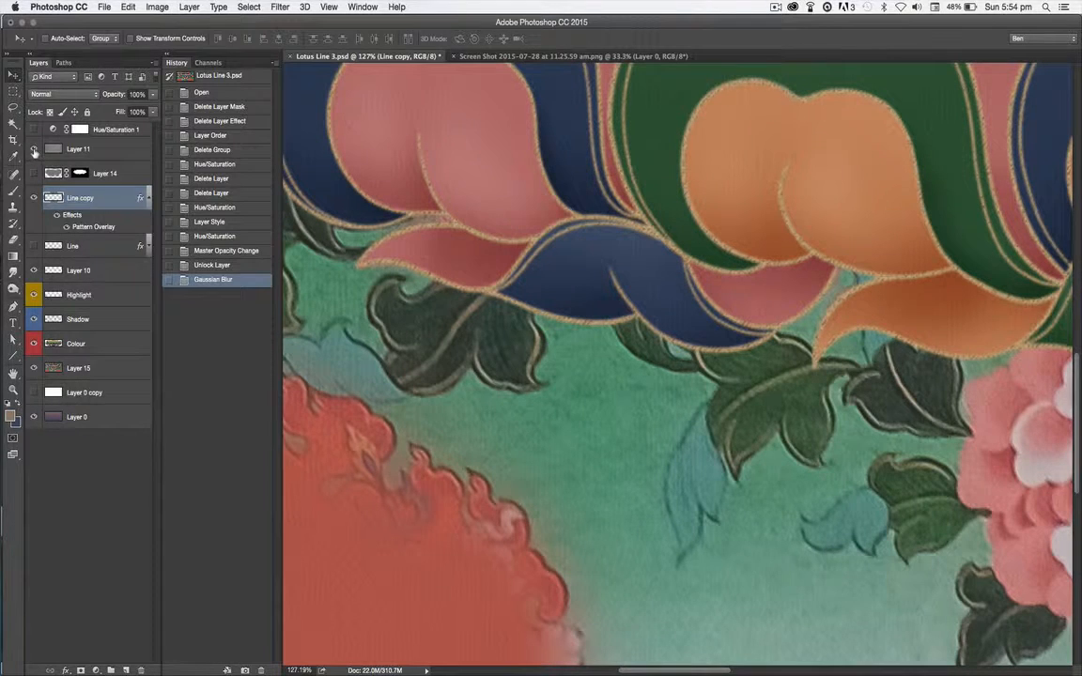
click(35, 151)
click(35, 151)
click(34, 149)
Examine how the gold lines on the lotus petals compare with the original leaves, flowers and background around them
key(super+minus)
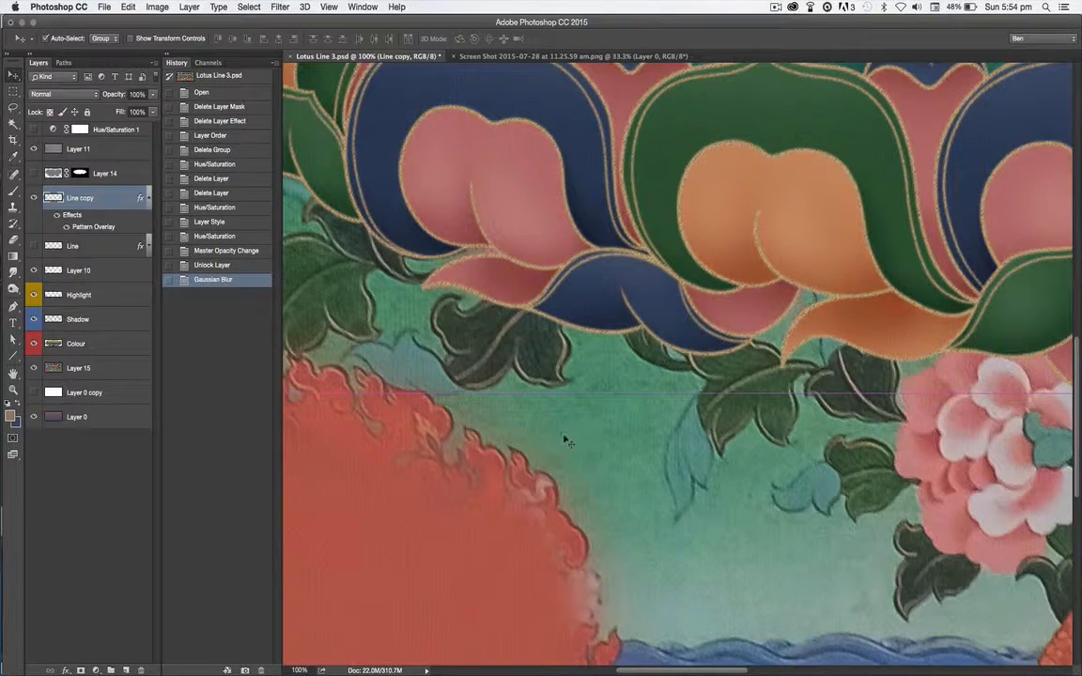
mouse_move(604, 435)
mouse_down()
mouse_move(606, 537)
mouse_move(620, 583)
mouse_up()
drag(451, 441, 658, 535)
drag(392, 422, 564, 457)
drag(547, 440, 403, 342)
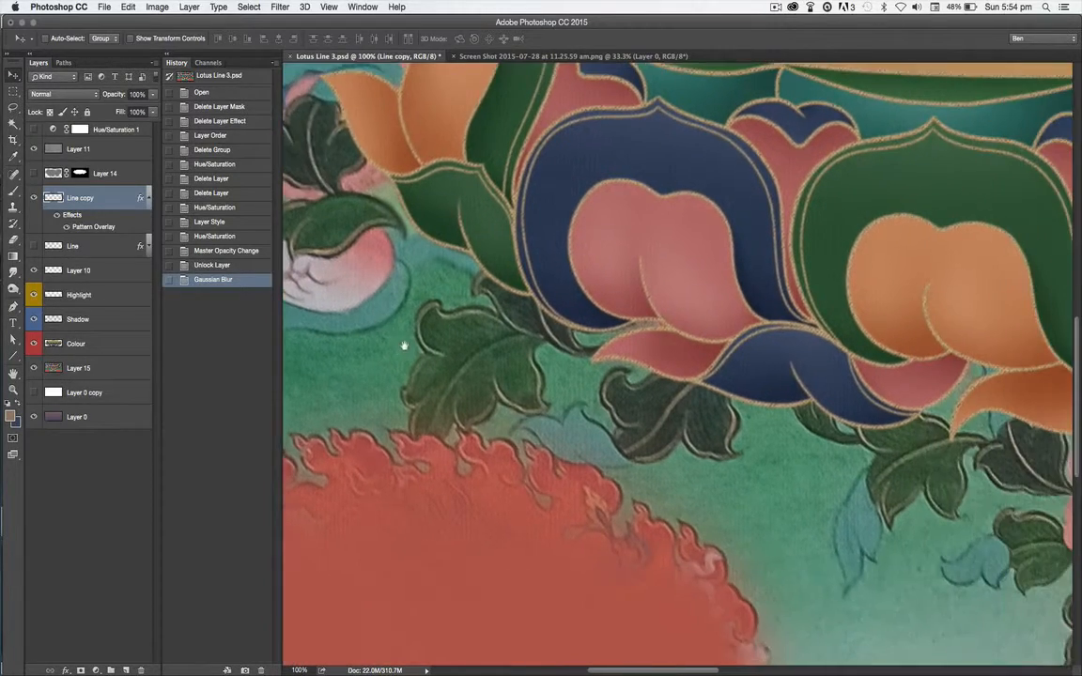
drag(645, 459, 430, 415)
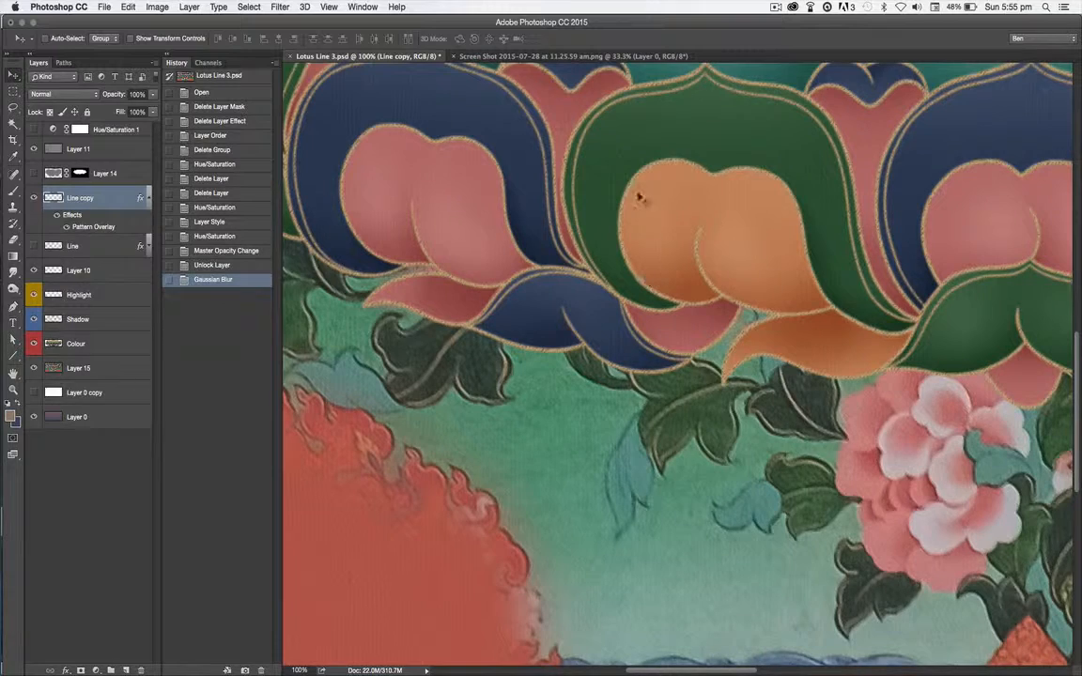
drag(657, 182, 628, 507)
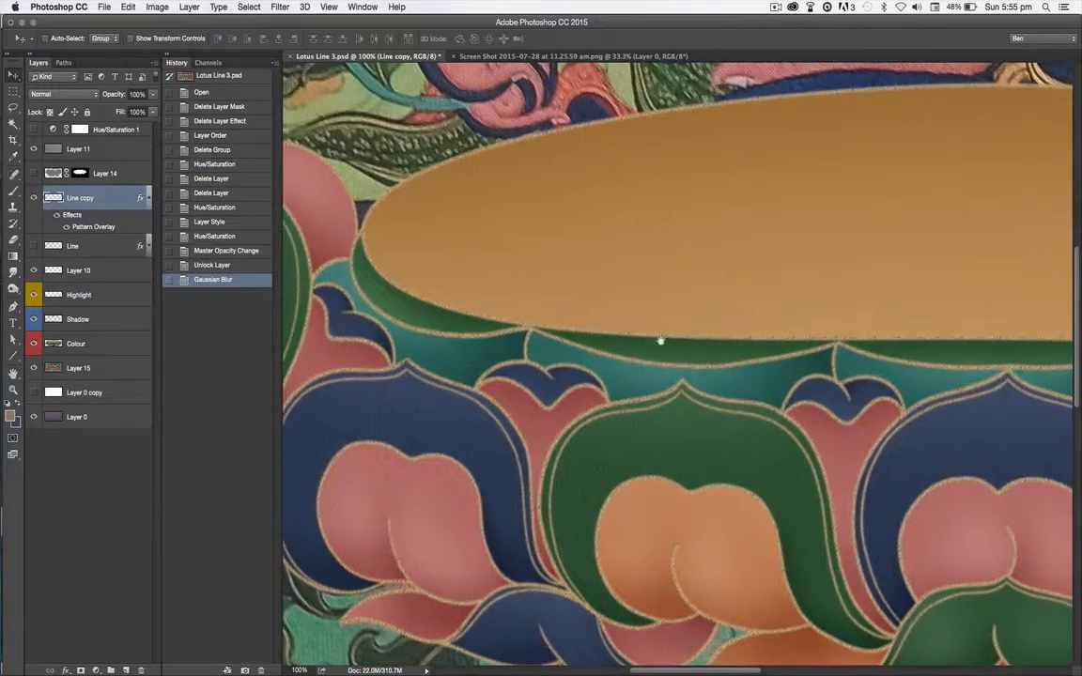
drag(606, 358, 791, 290)
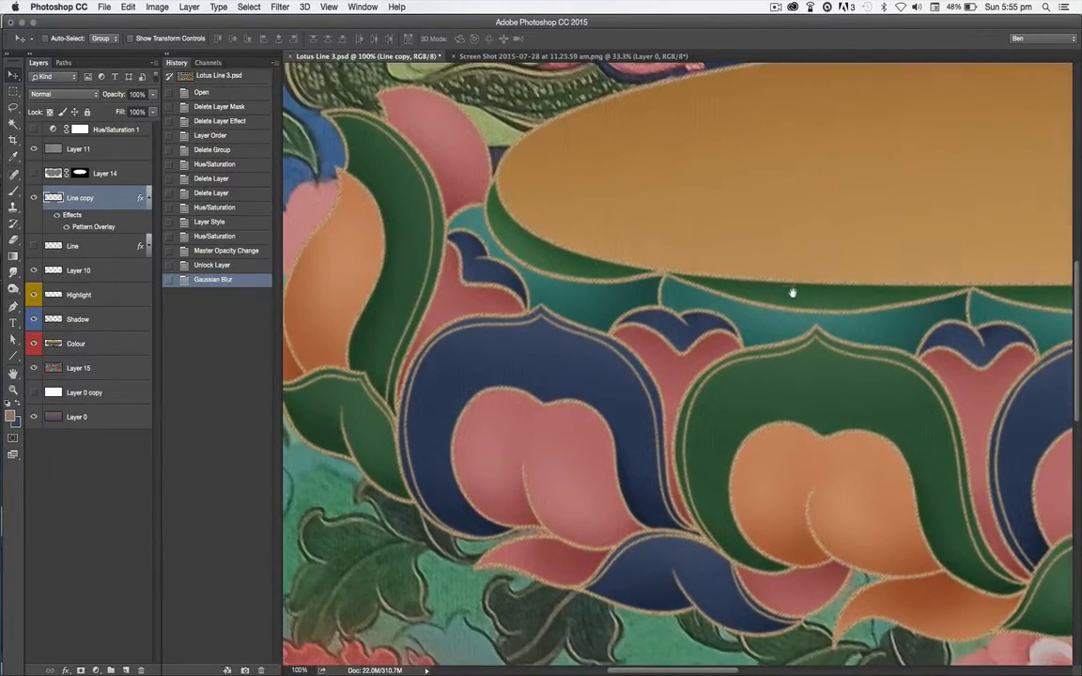
drag(597, 418, 494, 247)
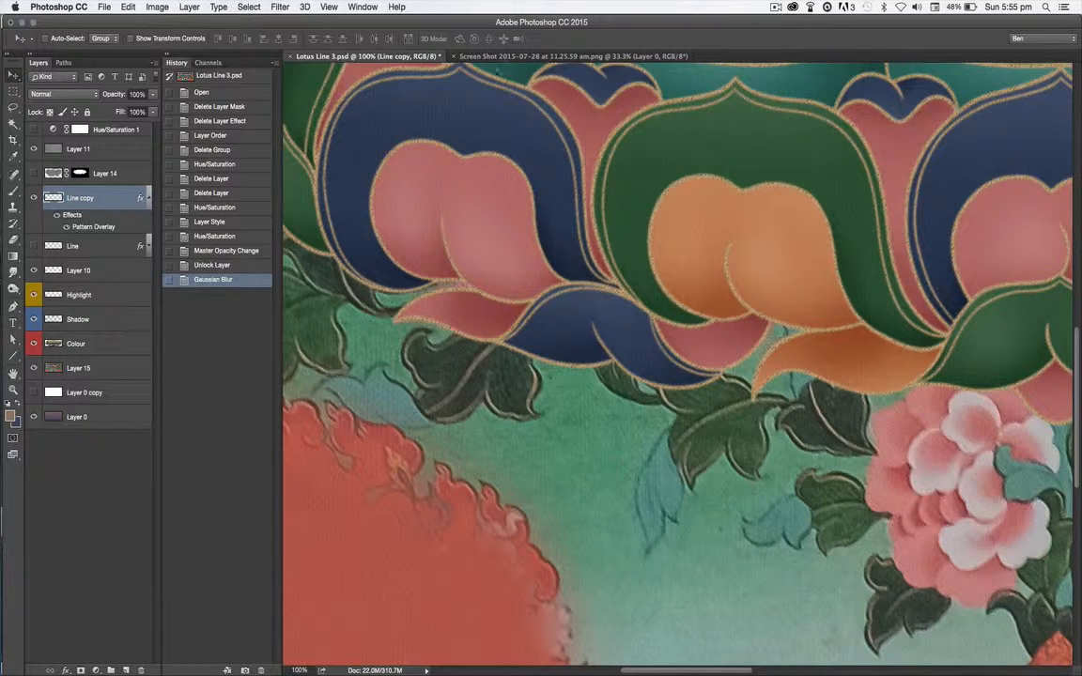
Switch to the Screen Shot 2015-07-28 document and inspect the worn red halo around the figure's head
click(488, 56)
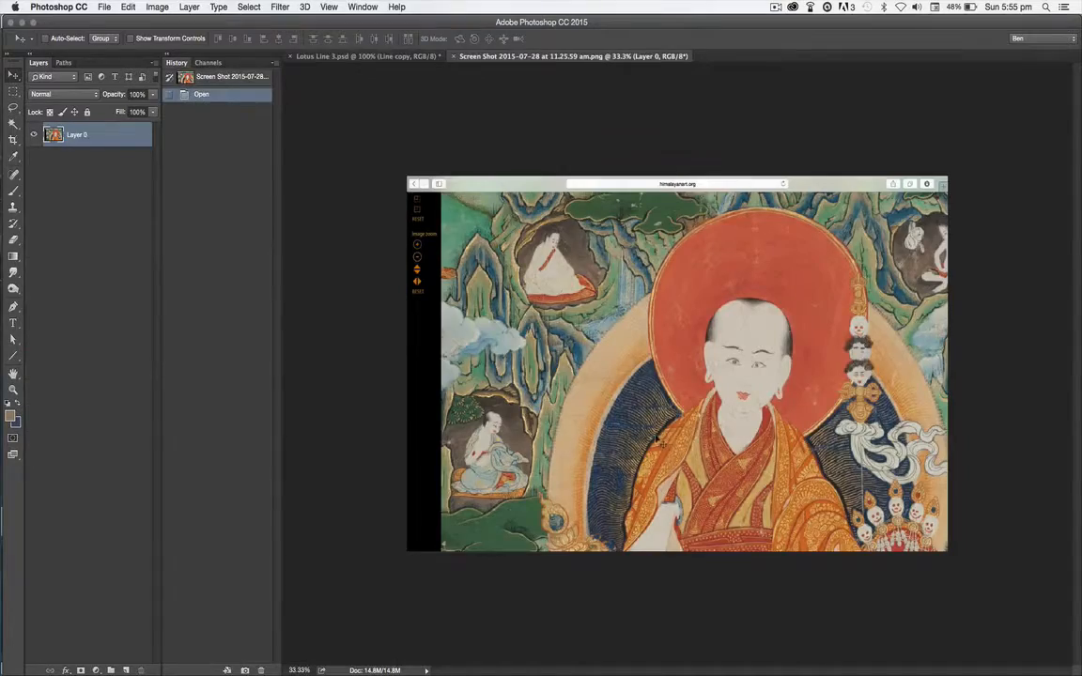
key(super+plus)
key(super+plus)
scroll(789, 443, up, 5)
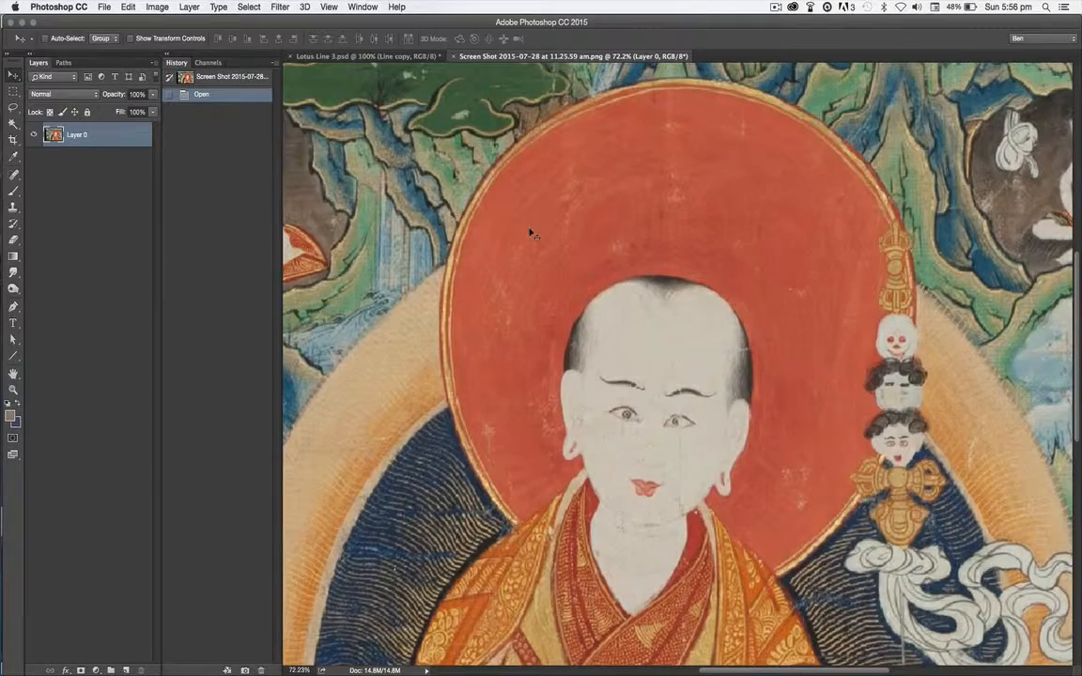
scroll(590, 296, up, 2)
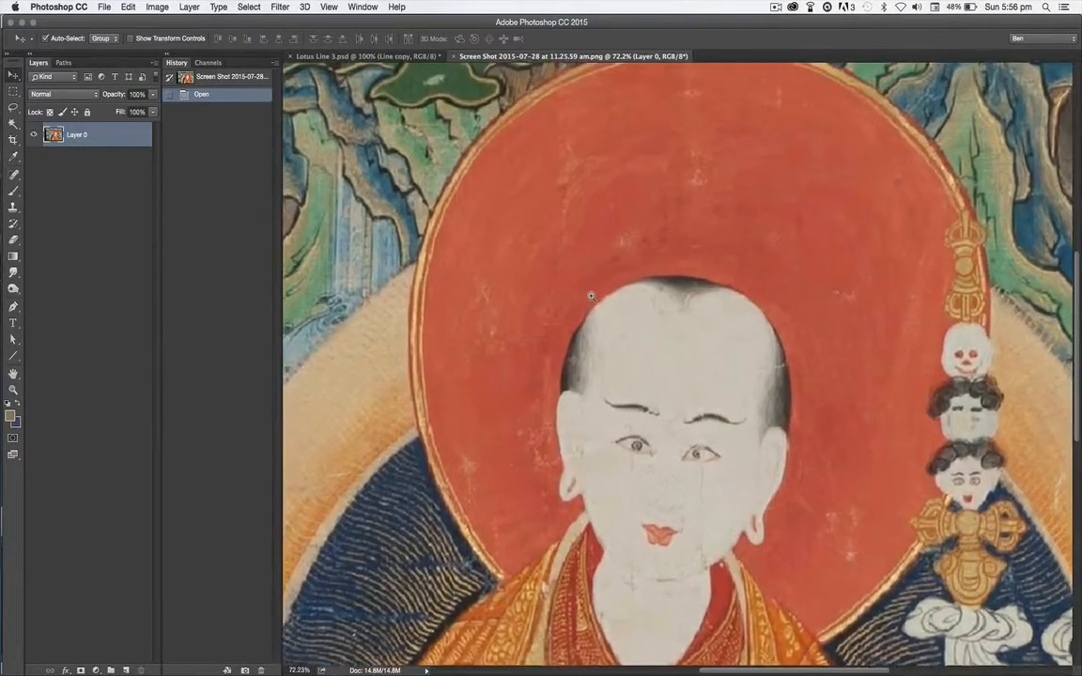
scroll(471, 340, up, 2)
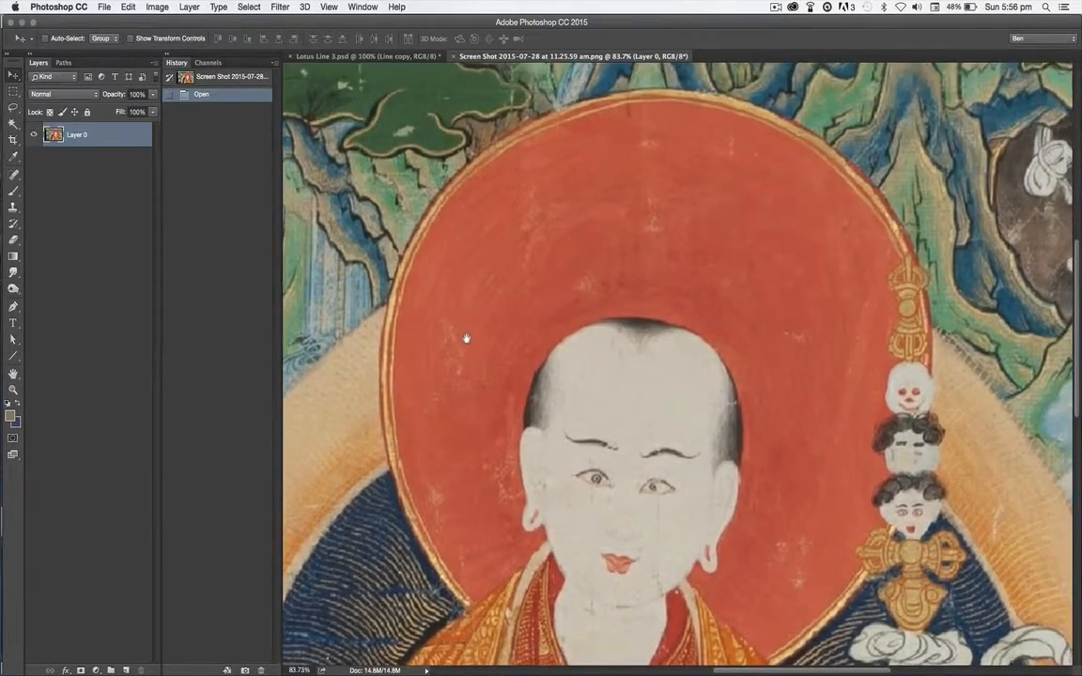
scroll(466, 338, down, 2)
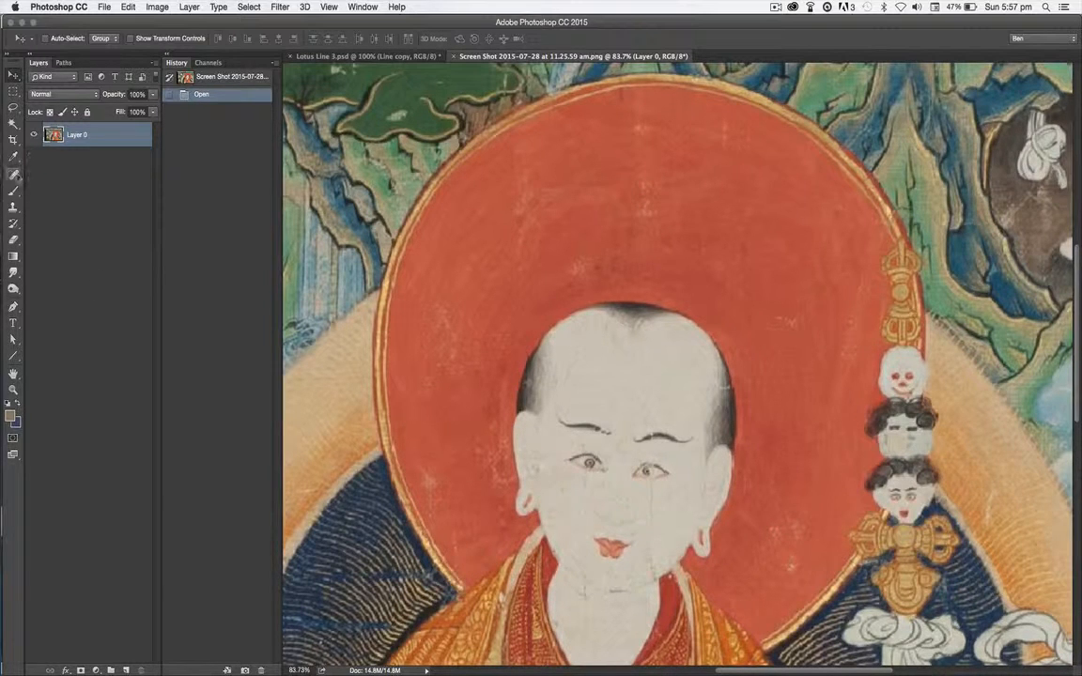
Remove the scratches in the upper part of the red halo with the content-aware Spot Healing Brush, comparing before and after
click(14, 175)
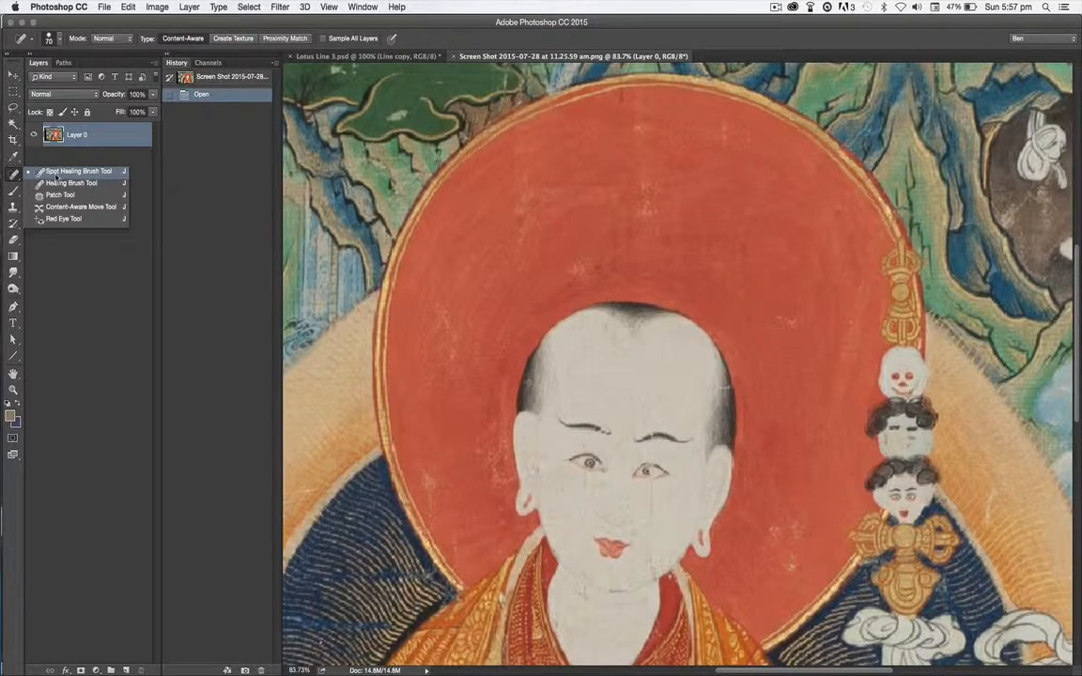
click(58, 172)
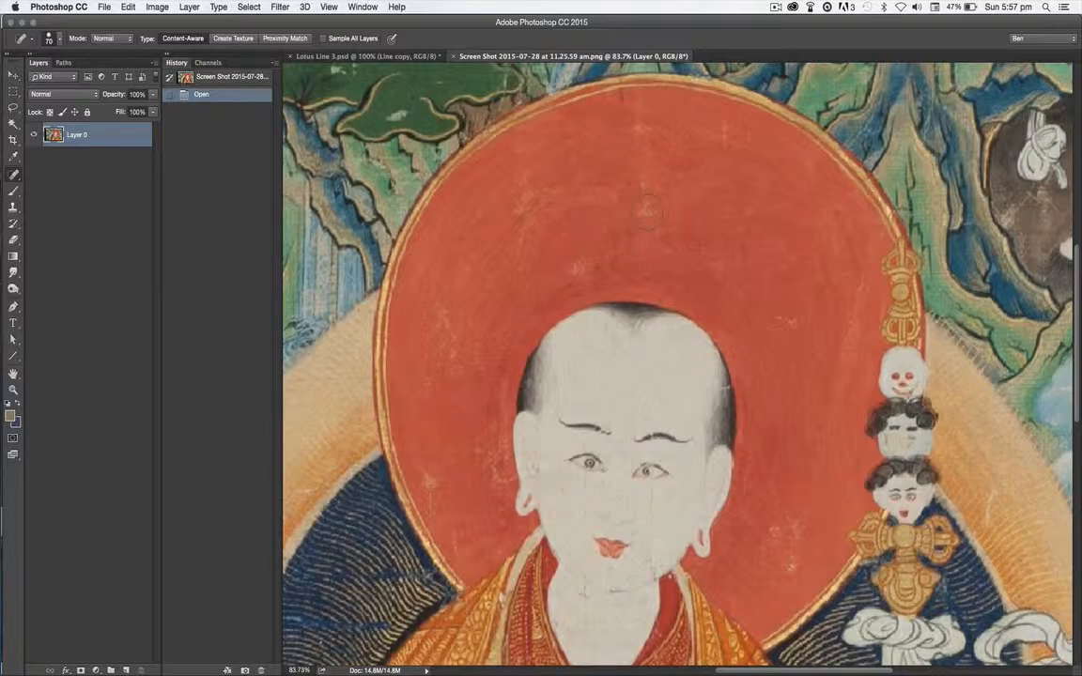
mouse_move(641, 209)
mouse_down()
mouse_move(646, 188)
mouse_move(646, 198)
mouse_up()
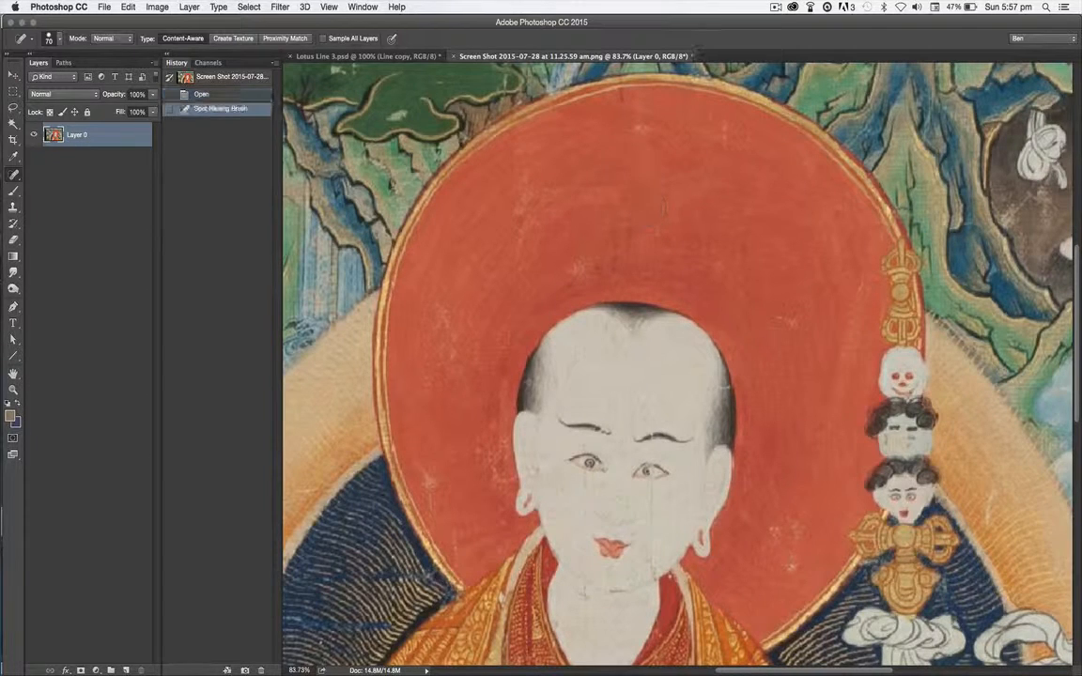
drag(572, 121, 577, 114)
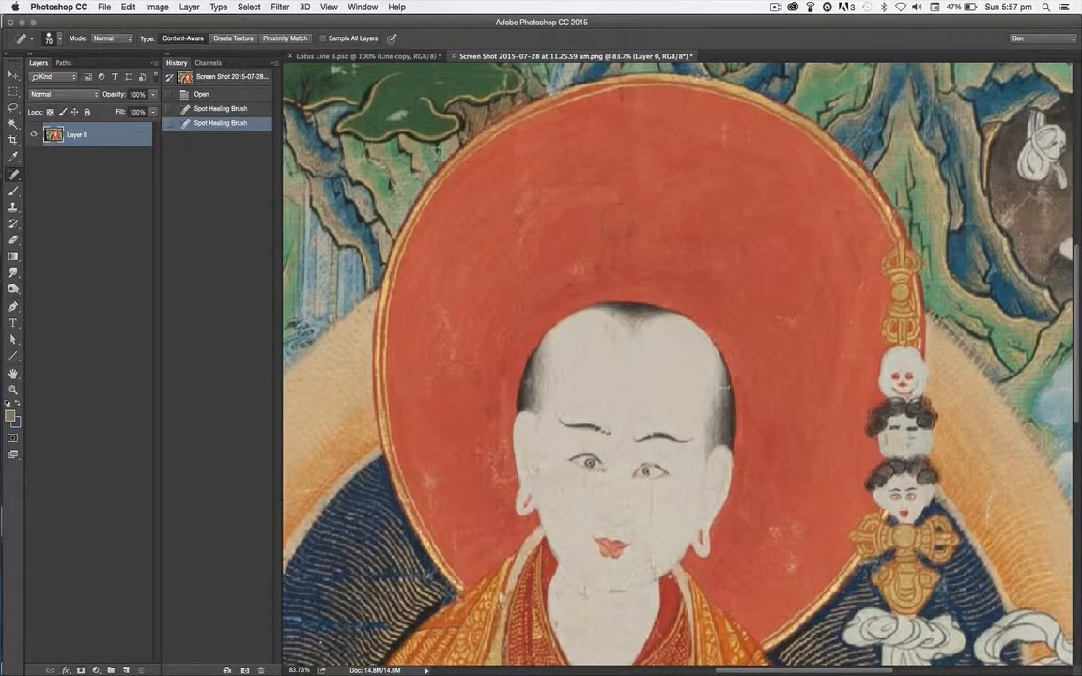
drag(653, 132, 650, 111)
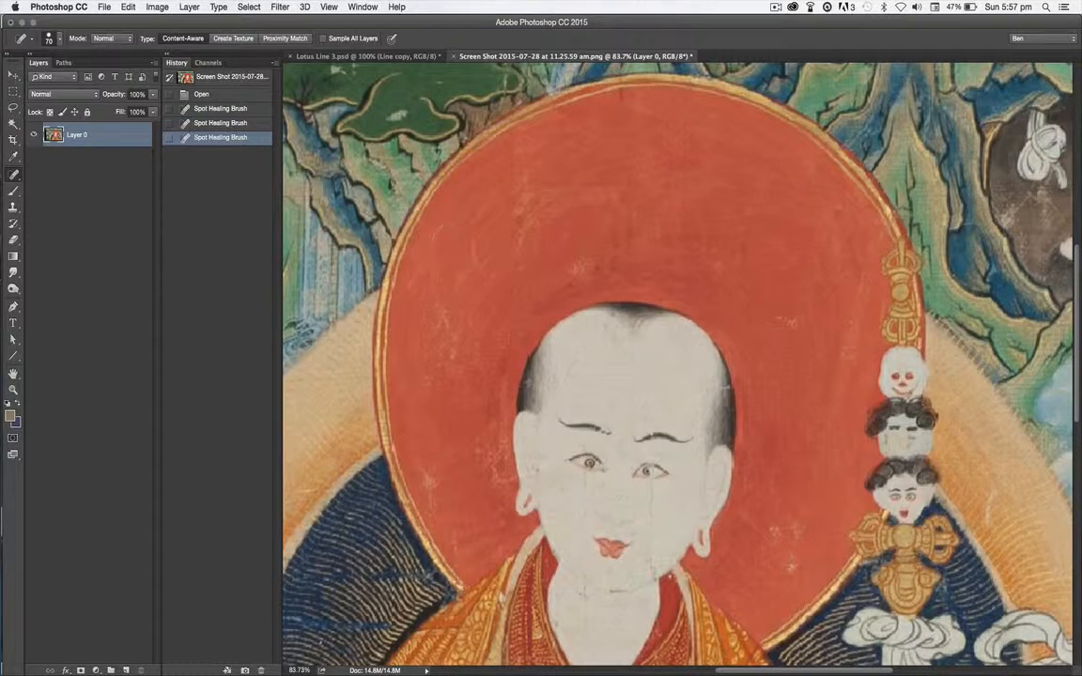
mouse_move(526, 176)
mouse_down()
mouse_move(535, 206)
mouse_move(517, 249)
mouse_move(554, 202)
mouse_move(522, 180)
mouse_up()
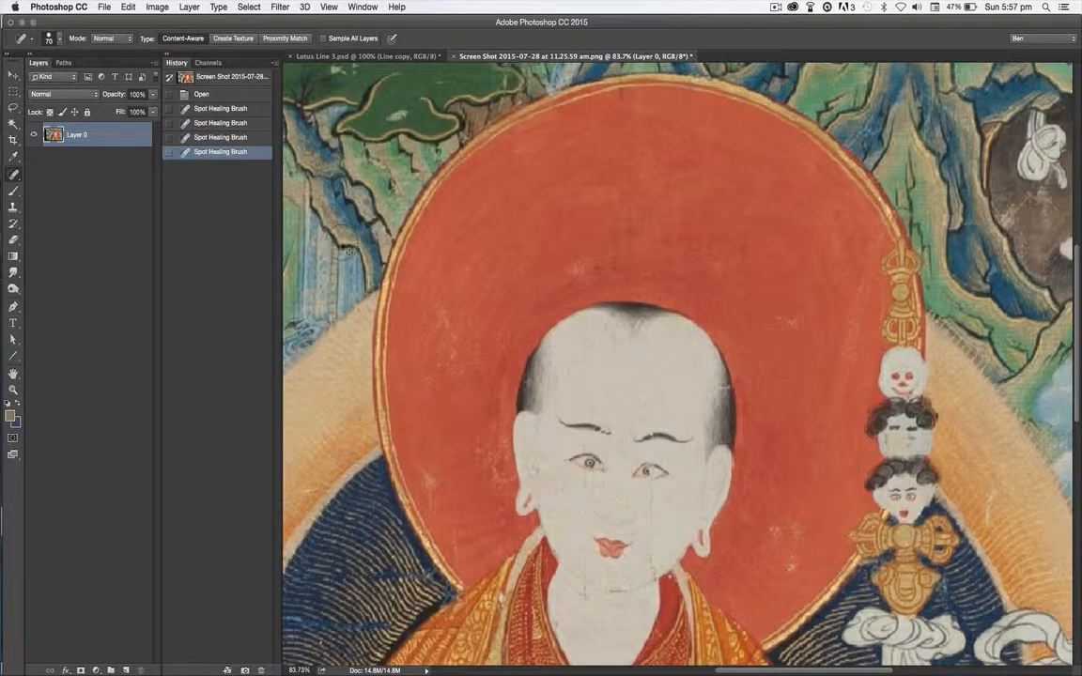
key(super+z)
key(super+z)
key(super+z)
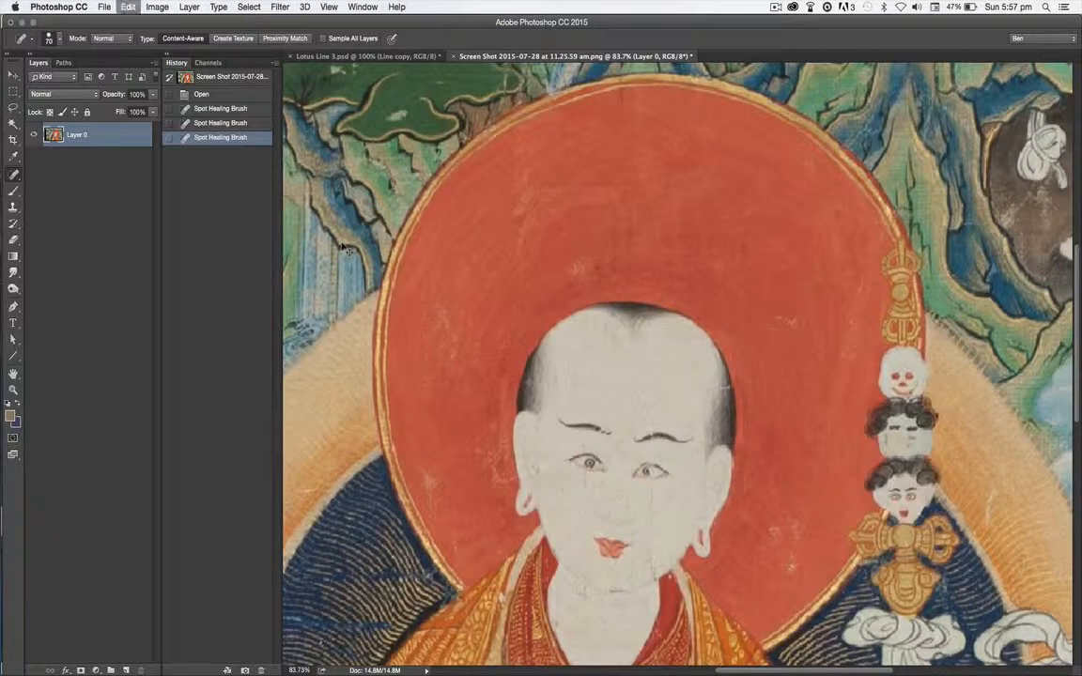
Heal the scratches in the red halo to the left of the head, redoing the stroke nearest the ear
drag(443, 314, 452, 367)
drag(387, 424, 421, 507)
mouse_move(495, 430)
mouse_down()
mouse_move(501, 477)
mouse_move(488, 450)
mouse_move(499, 385)
mouse_up()
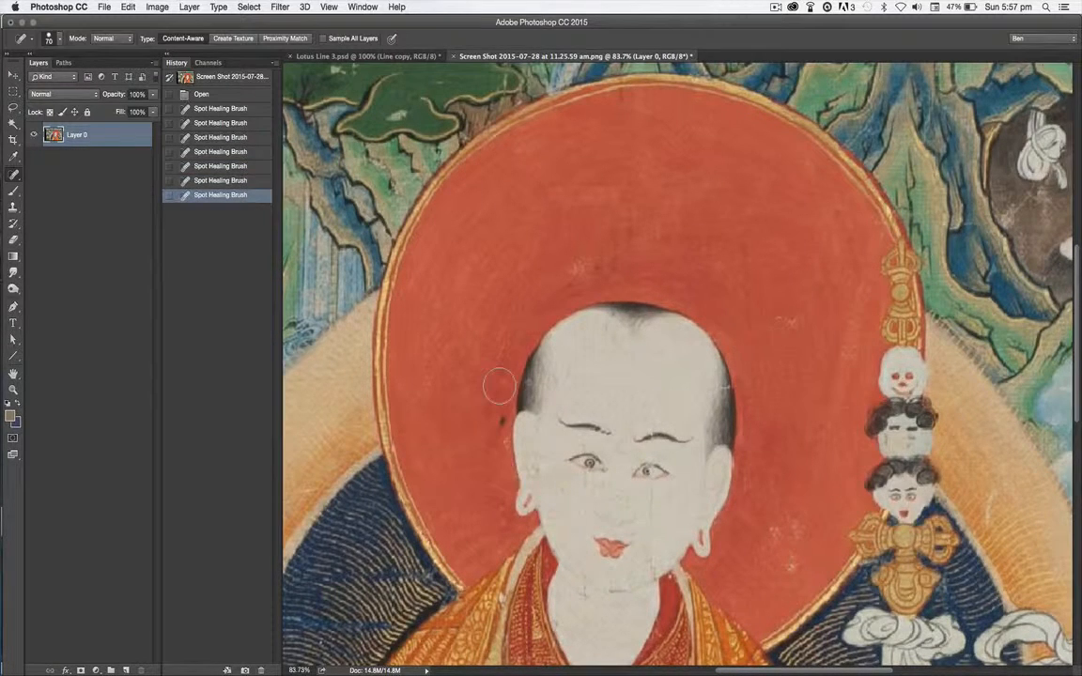
key(super+z)
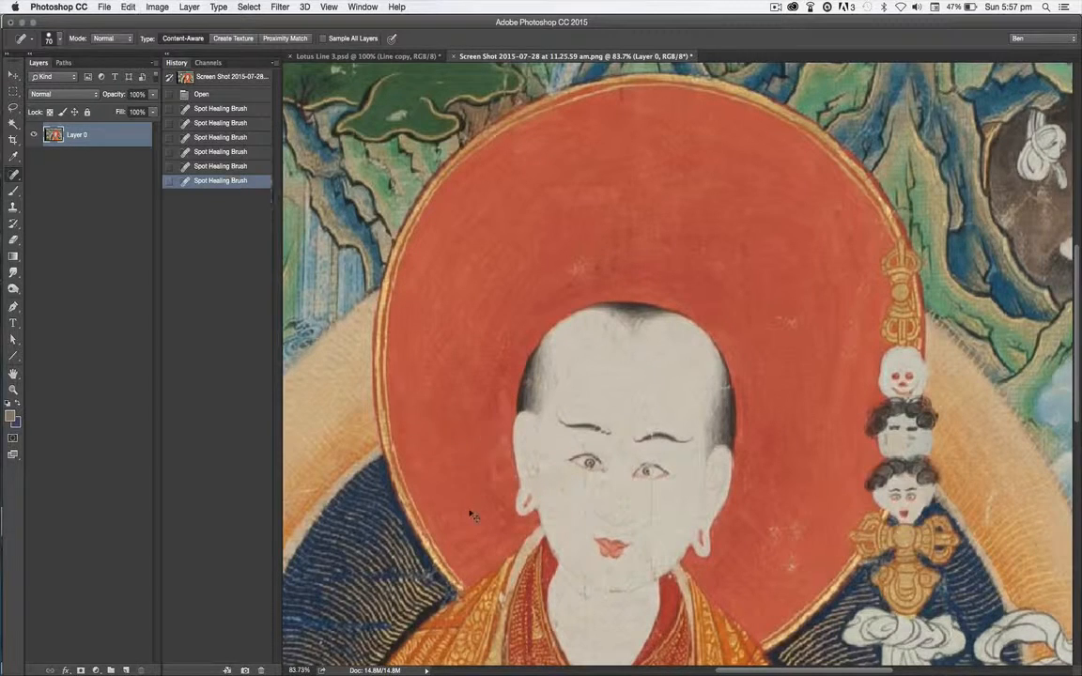
mouse_move(495, 387)
mouse_down()
mouse_move(489, 459)
mouse_move(497, 449)
mouse_up()
Heal the blemishes above and to the right of the head, and touch up a left-hand spot with a smaller brush
drag(580, 272, 581, 259)
drag(779, 317, 788, 312)
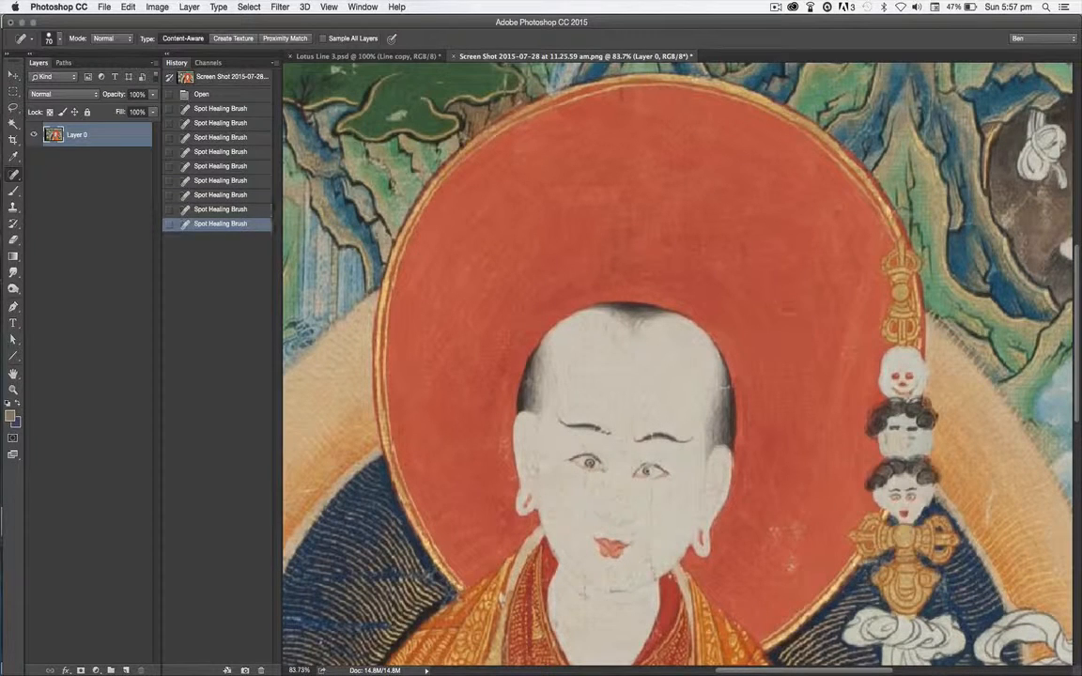
mouse_move(782, 568)
mouse_down()
mouse_move(772, 532)
mouse_move(795, 524)
mouse_up()
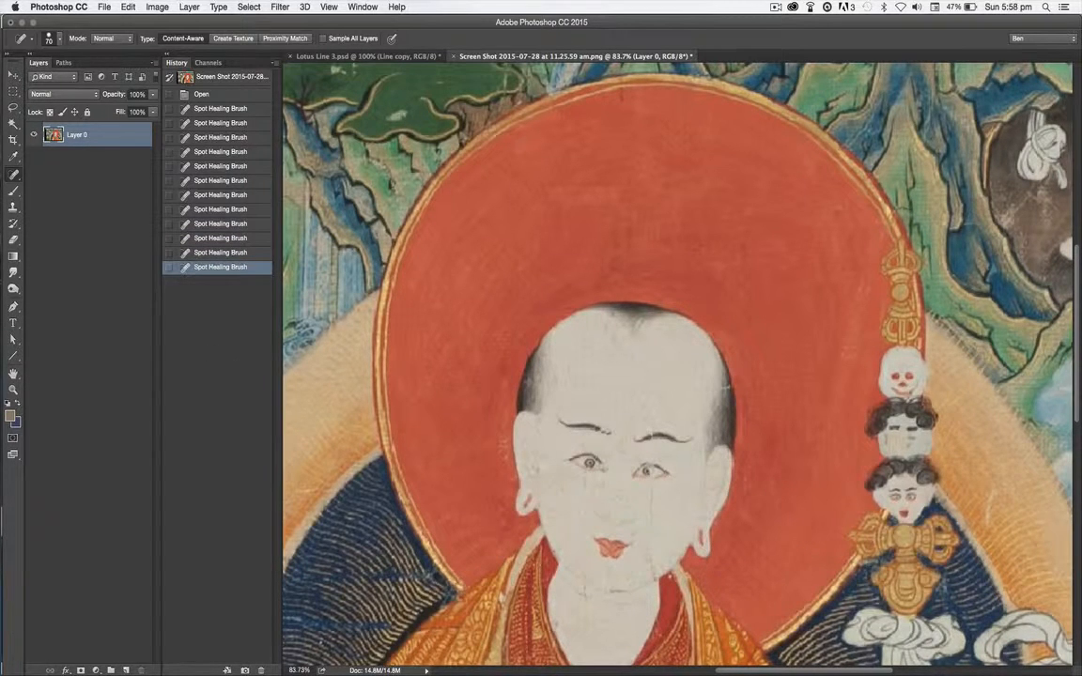
key(bracketleft)
key(bracketleft)
key(bracketleft)
click(450, 405)
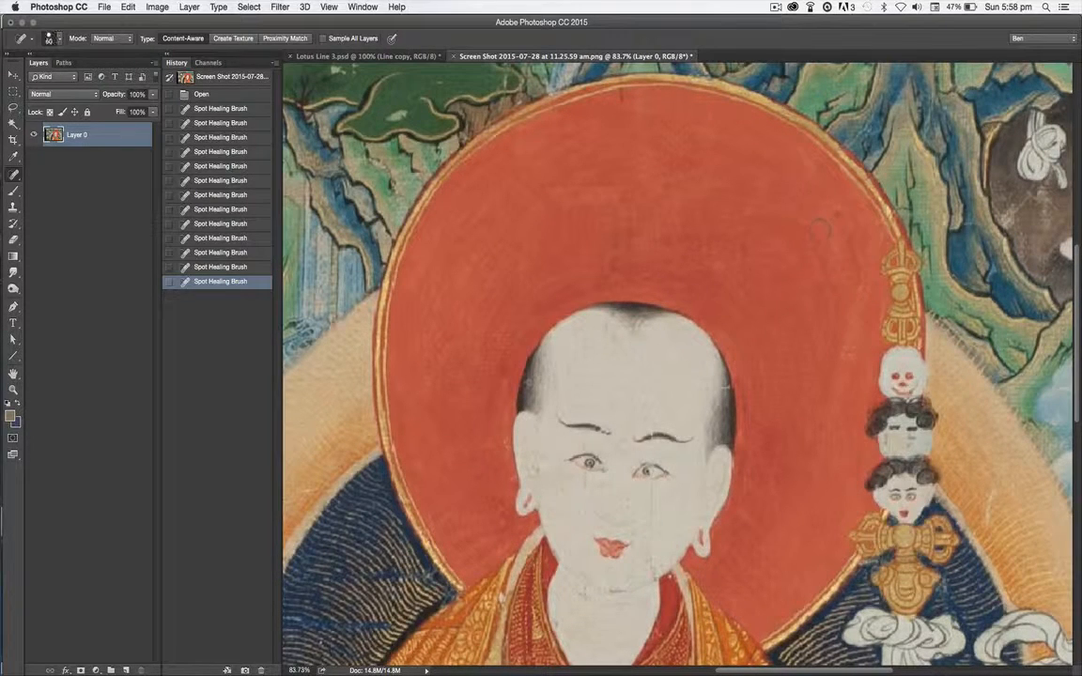
Try to heal away the skull-topped staff along the halo's right edge with a 100-pixel brush, undoing the last stroke
mouse_move(893, 263)
mouse_down()
mouse_move(898, 437)
mouse_move(876, 486)
mouse_move(883, 340)
mouse_move(846, 530)
mouse_up()
drag(868, 442, 870, 471)
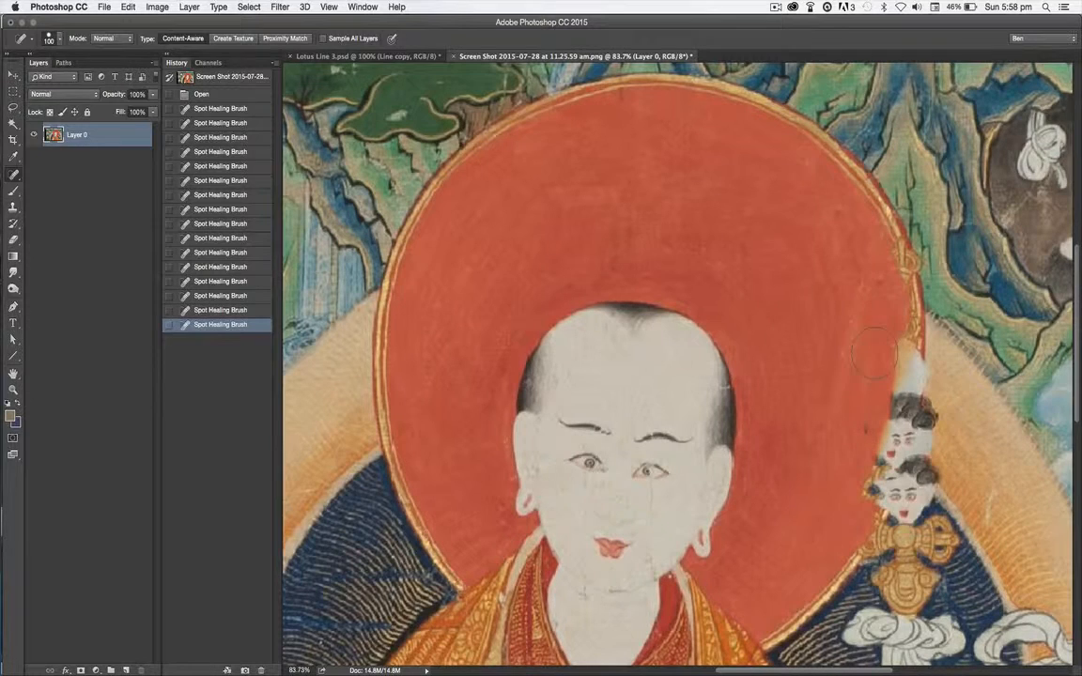
key(super+z)
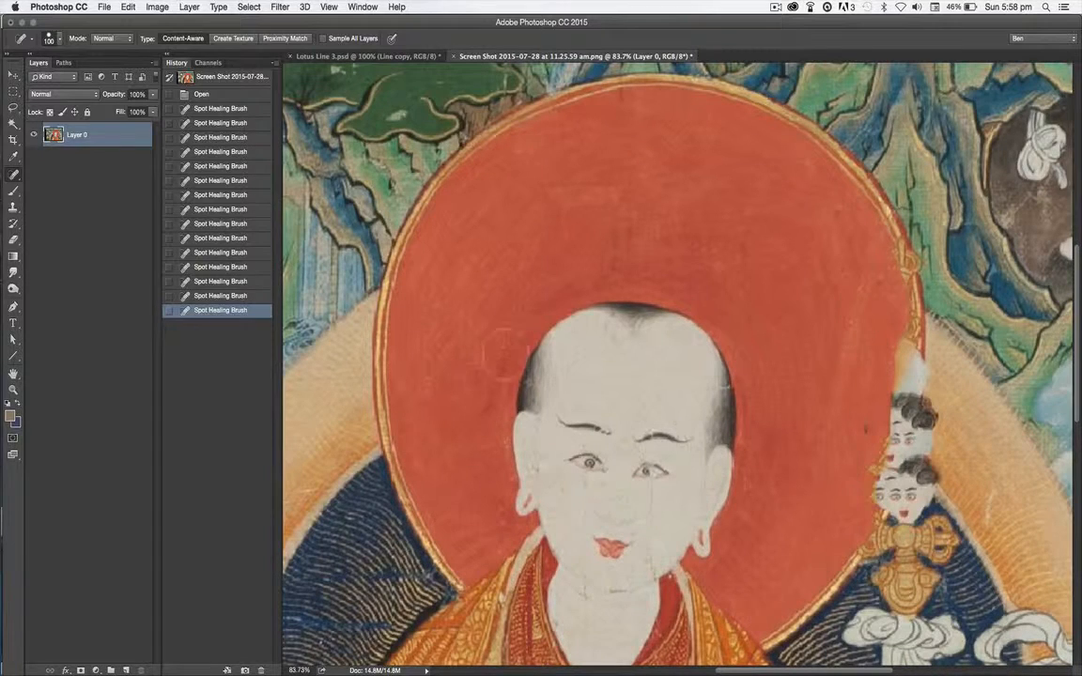
key(bracketright)
key(bracketright)
key(bracketright)
mouse_move(723, 474)
mouse_down()
mouse_move(702, 348)
mouse_move(641, 322)
mouse_move(577, 319)
mouse_move(530, 371)
mouse_move(521, 432)
mouse_move(563, 540)
mouse_move(613, 554)
mouse_move(655, 547)
mouse_move(700, 517)
mouse_move(704, 465)
mouse_move(613, 479)
mouse_move(573, 375)
mouse_move(662, 380)
mouse_move(629, 404)
mouse_up()
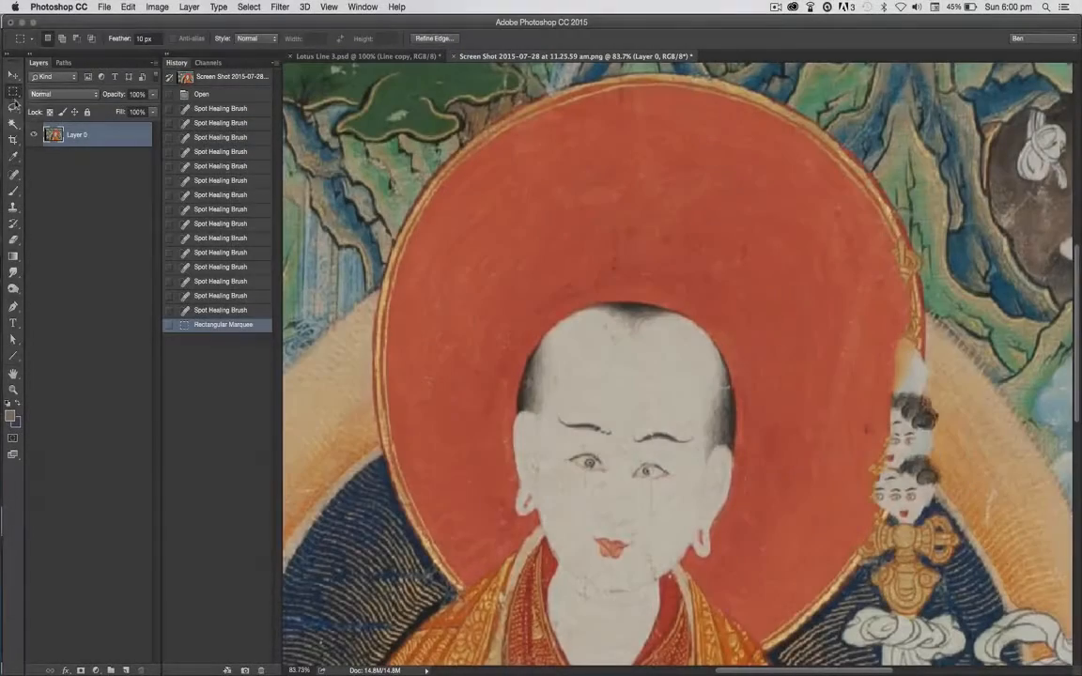
click(13, 106)
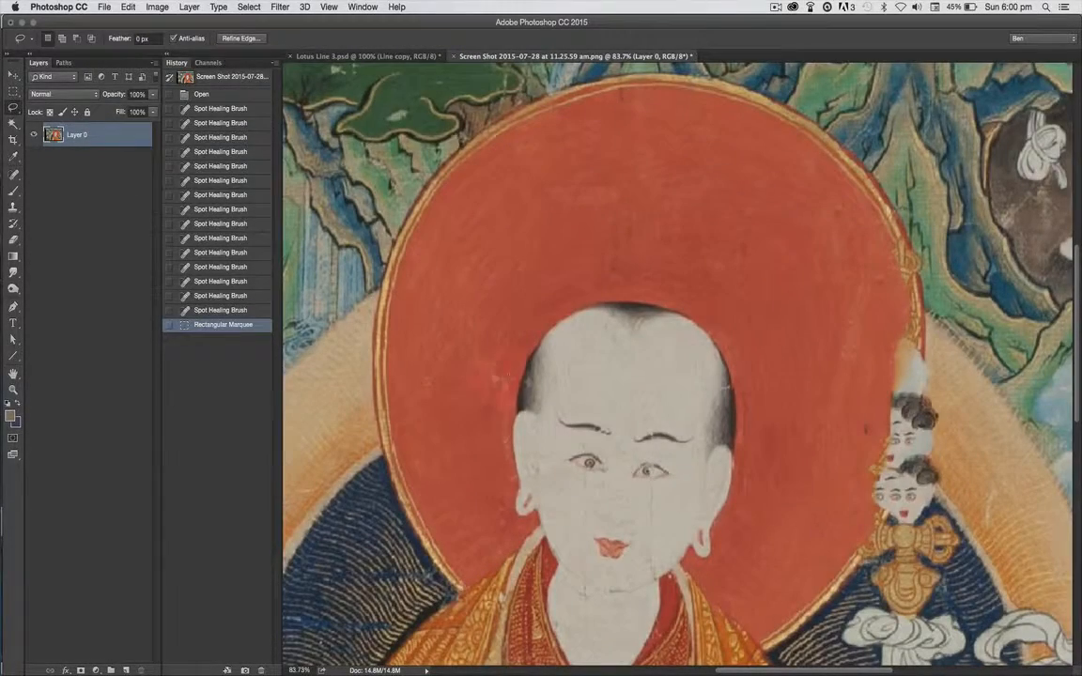
mouse_move(610, 507)
mouse_down()
mouse_move(526, 475)
mouse_move(483, 415)
mouse_up()
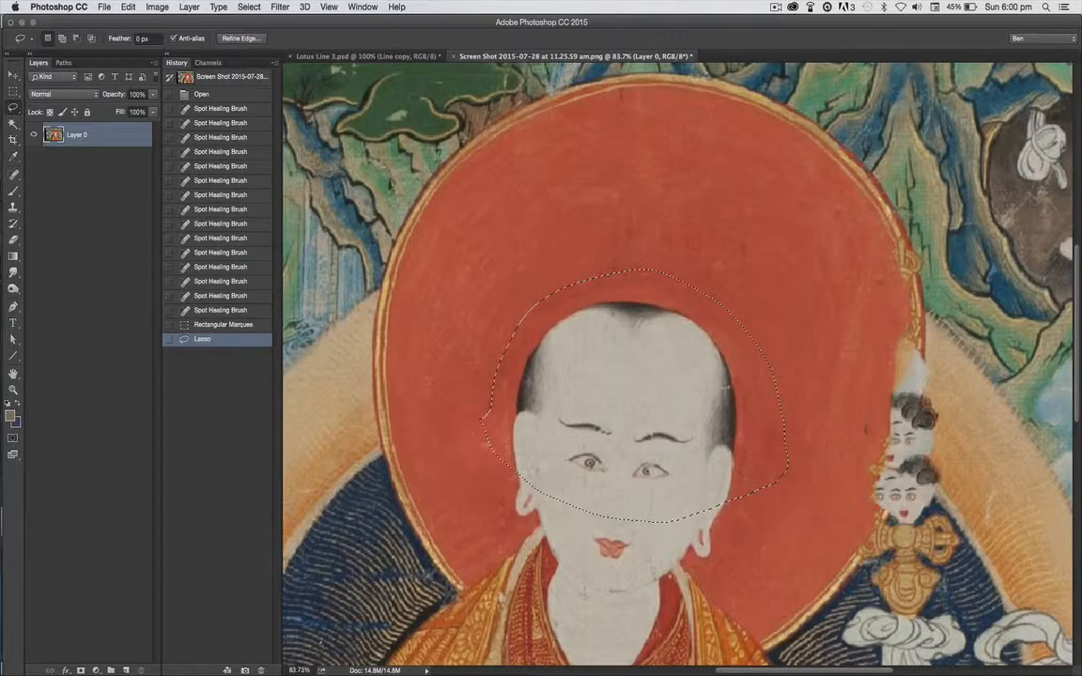
click(141, 39)
text(8)
key(super+d)
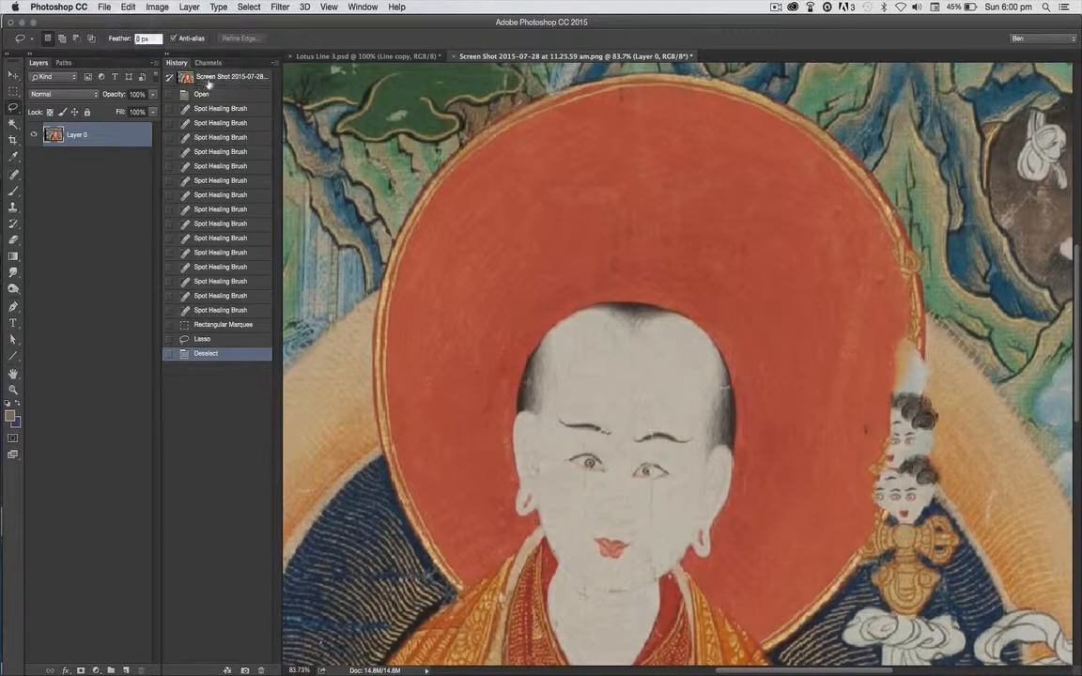
Lasso a loose area around the head with a 10 px feather and move the selection up onto the plain red halo
text(10)
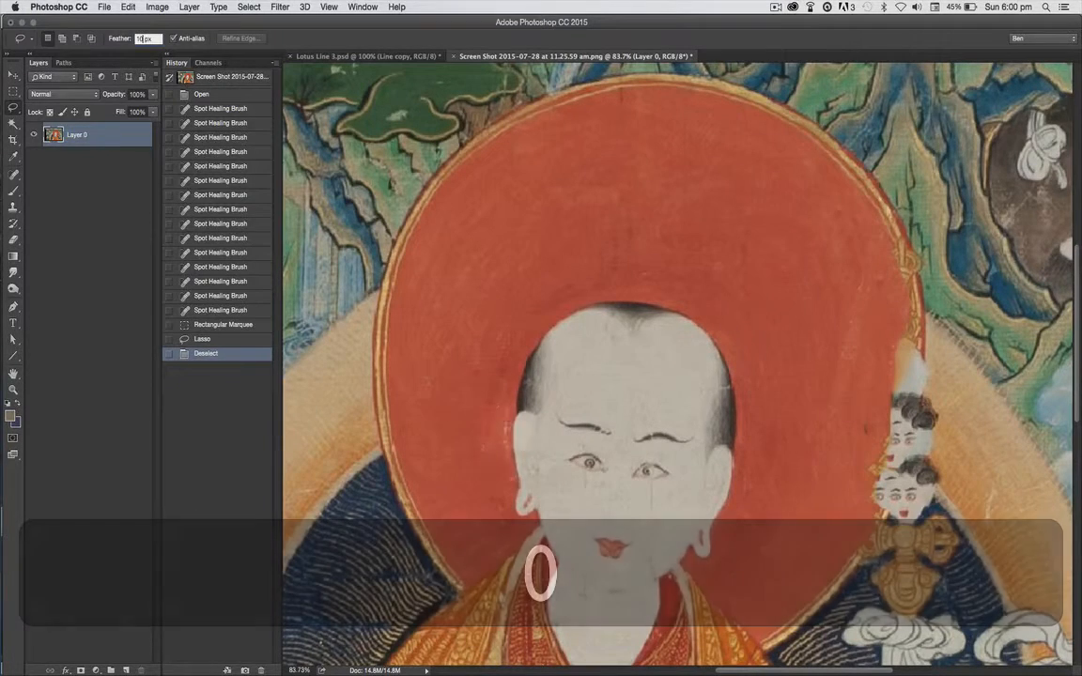
mouse_move(479, 452)
mouse_down()
mouse_move(648, 514)
mouse_move(775, 348)
mouse_up()
mouse_move(594, 297)
mouse_down()
mouse_move(450, 340)
mouse_move(446, 380)
mouse_up()
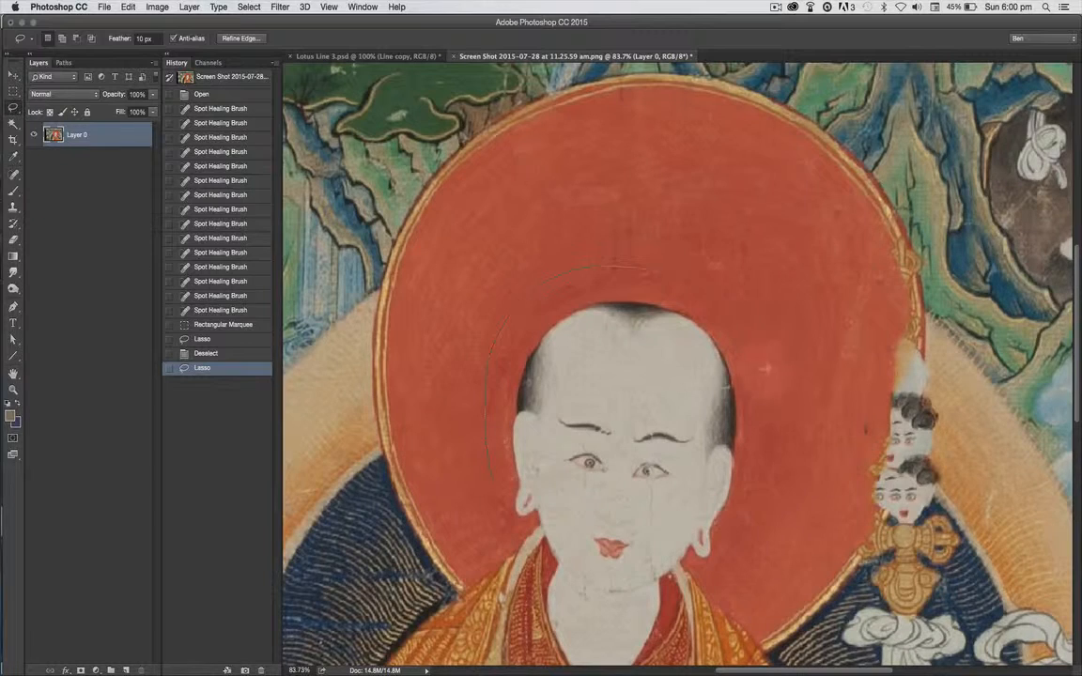
mouse_move(620, 484)
mouse_down()
mouse_move(531, 487)
mouse_move(465, 460)
mouse_up()
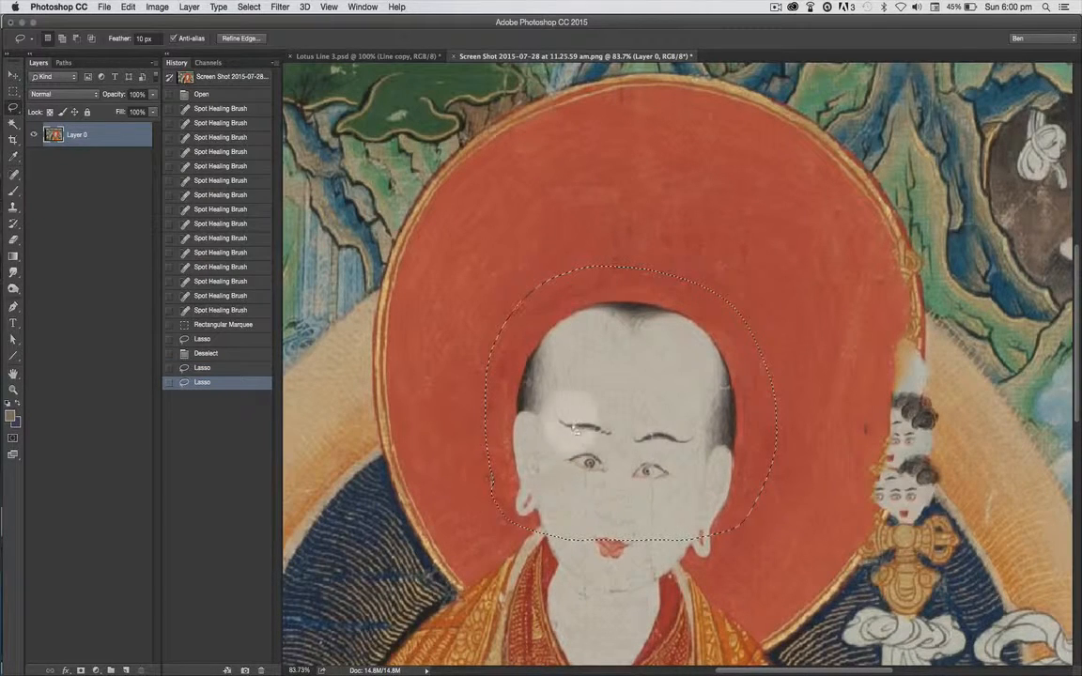
mouse_move(621, 430)
mouse_down()
mouse_move(627, 348)
mouse_move(680, 259)
mouse_move(670, 246)
mouse_move(656, 251)
mouse_up()
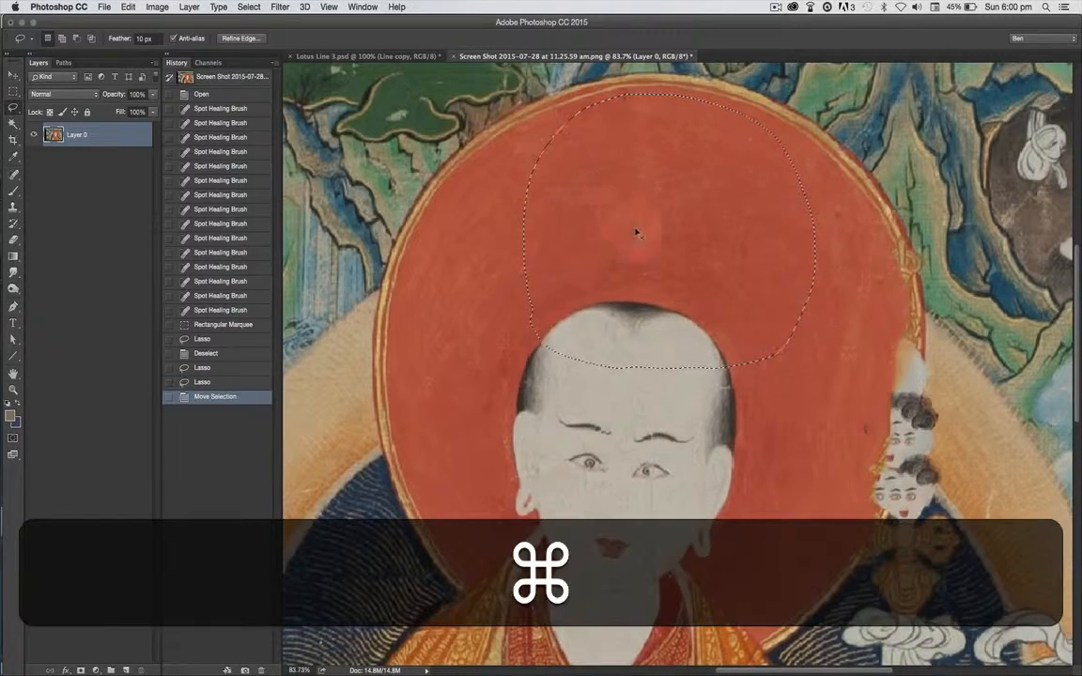
drag(627, 227, 630, 299)
key(super+z)
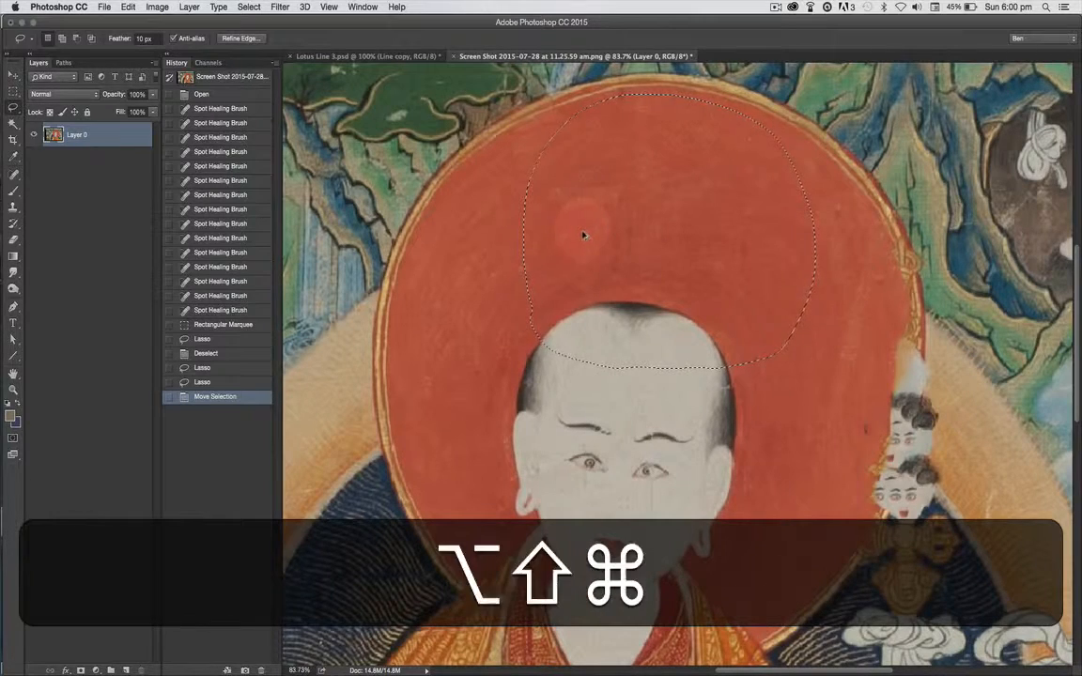
drag(570, 237, 540, 424)
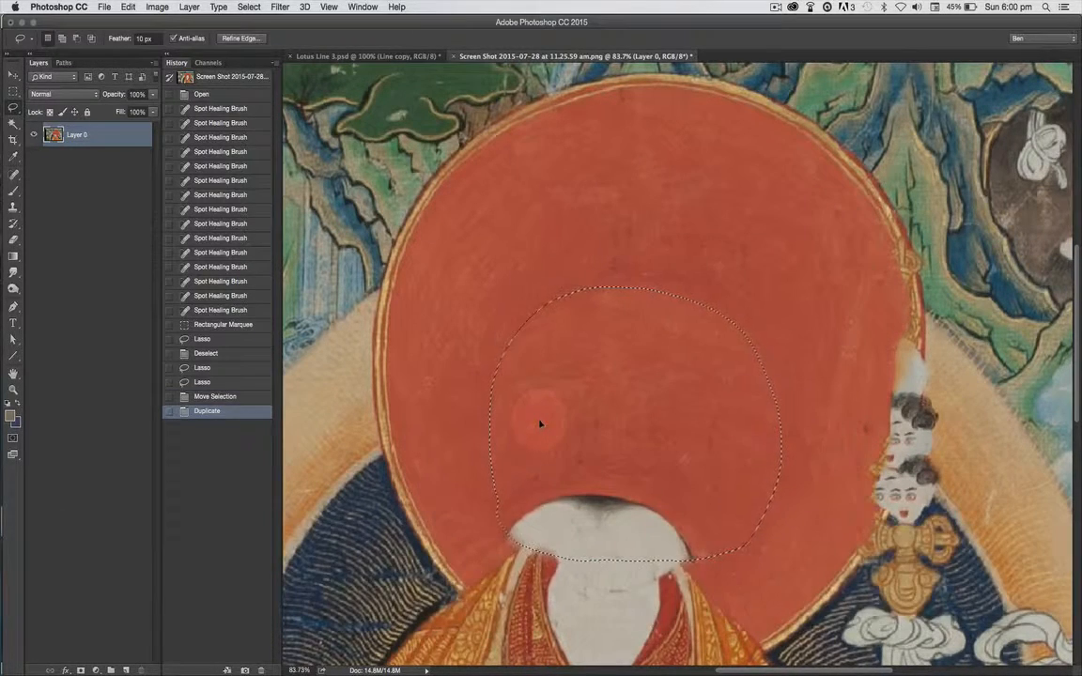
key(super+z)
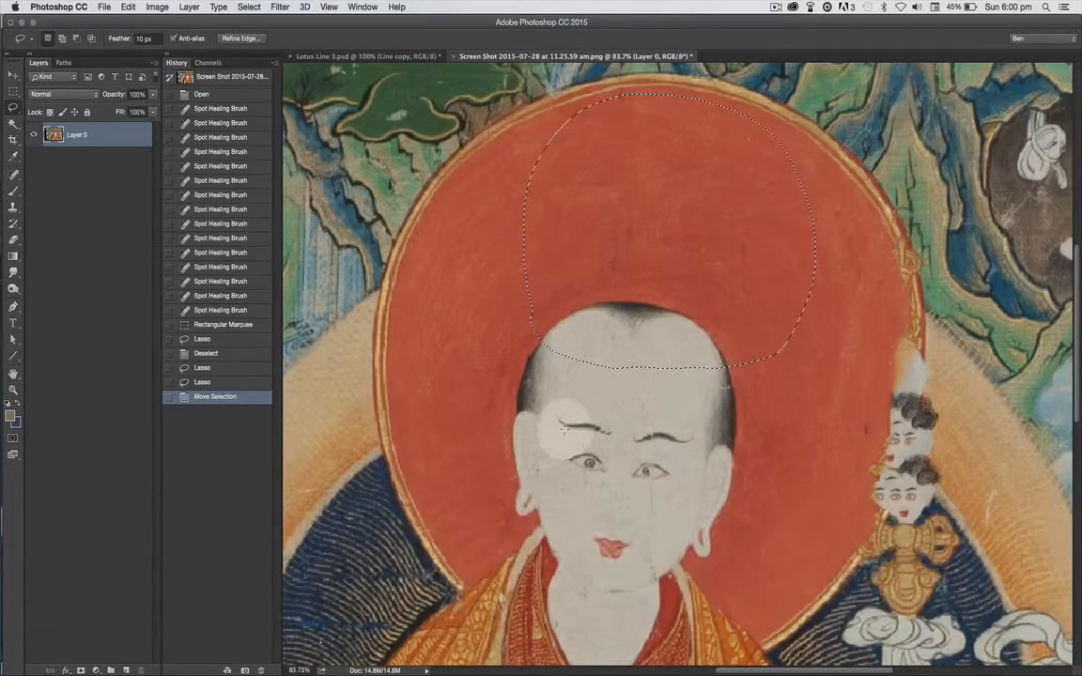
Hide the selection outline and duplicate the feathered red patch downward over the upper part of the head
key(super+h)
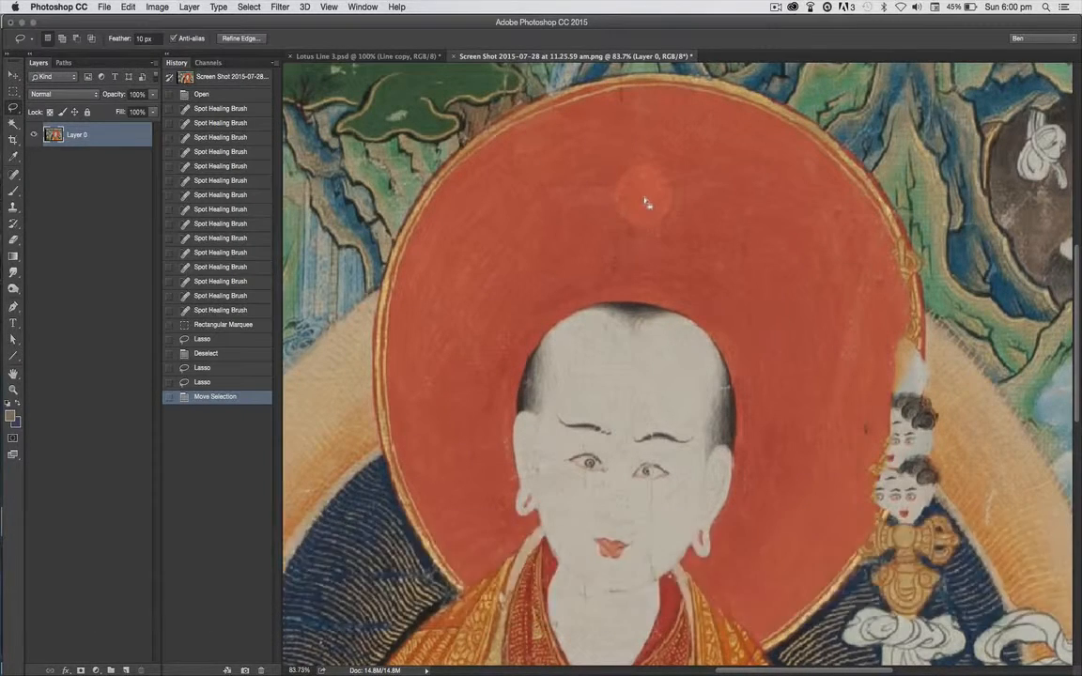
drag(626, 214, 589, 394)
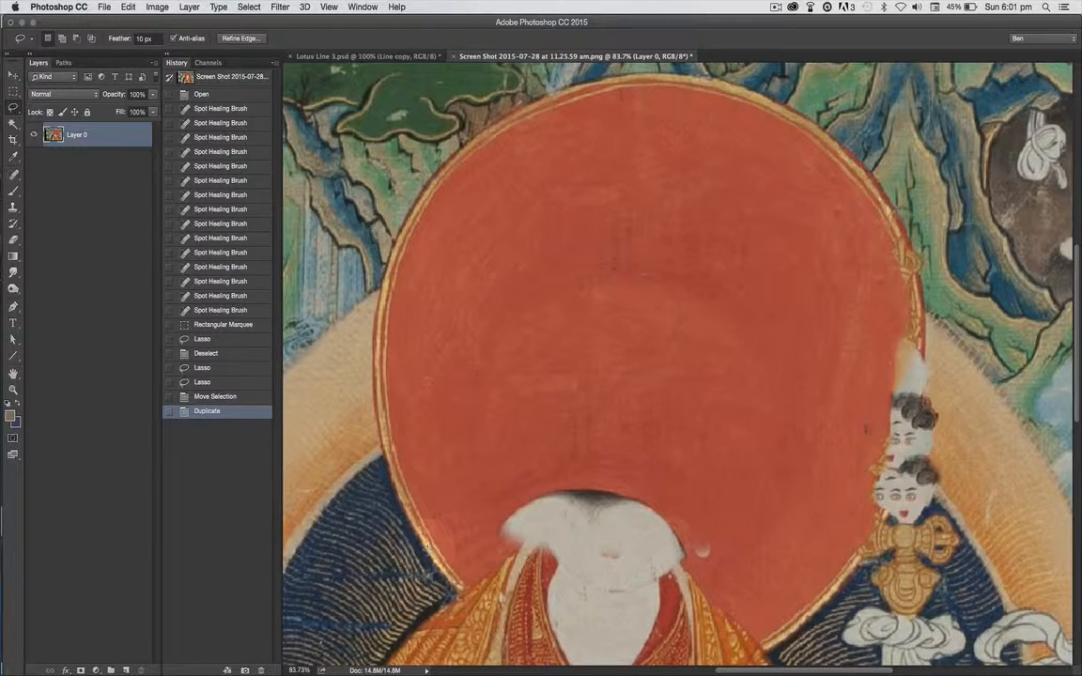
key(super+z)
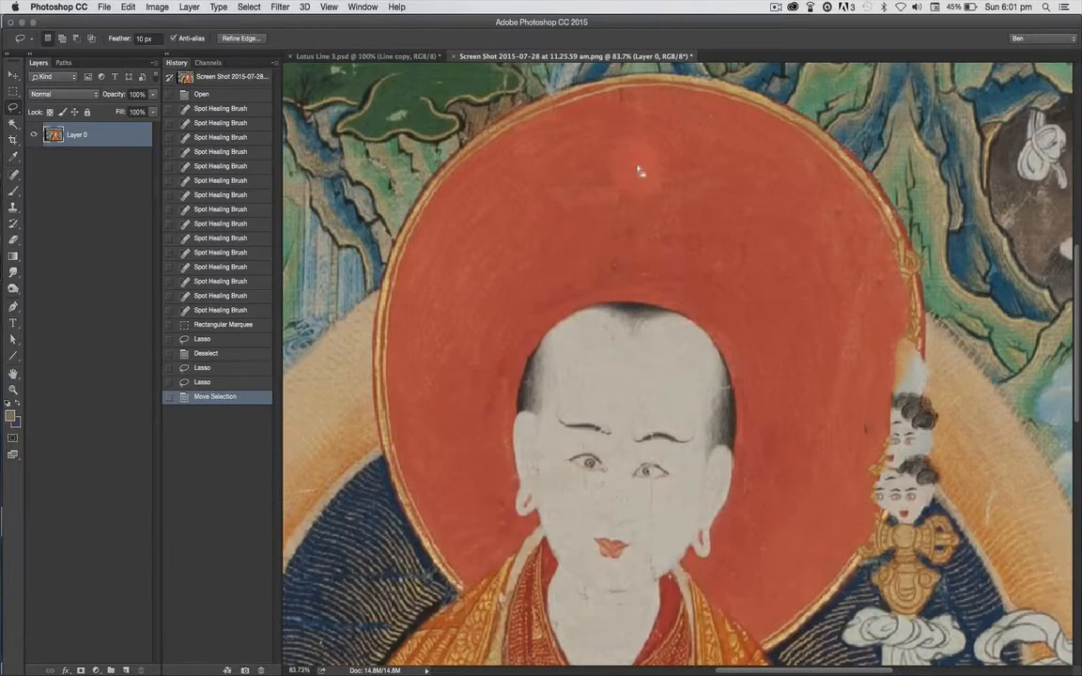
drag(601, 156, 608, 321)
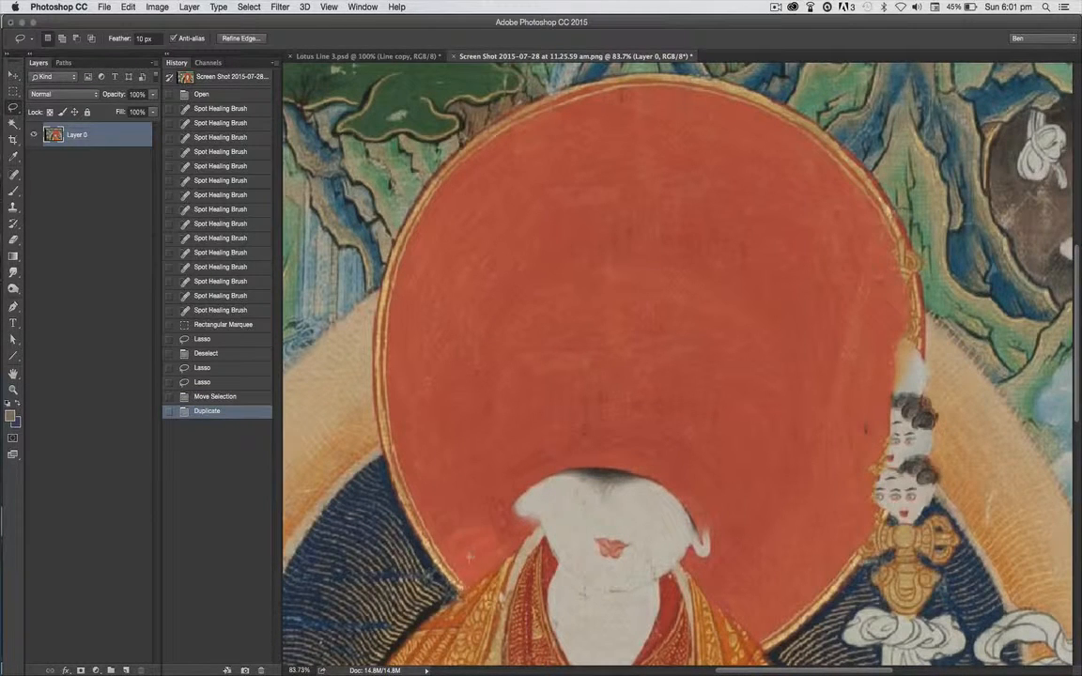
Lasso the remaining face and neck area, move the selection onto plain red, duplicate that patch over the face, and deselect
mouse_move(418, 498)
mouse_down()
mouse_move(498, 597)
mouse_move(643, 657)
mouse_move(752, 493)
mouse_move(545, 428)
mouse_move(451, 469)
mouse_move(457, 507)
mouse_up()
mouse_move(552, 587)
mouse_down()
mouse_move(563, 441)
mouse_move(596, 272)
mouse_move(579, 242)
mouse_move(564, 498)
mouse_move(541, 620)
mouse_move(538, 575)
mouse_up()
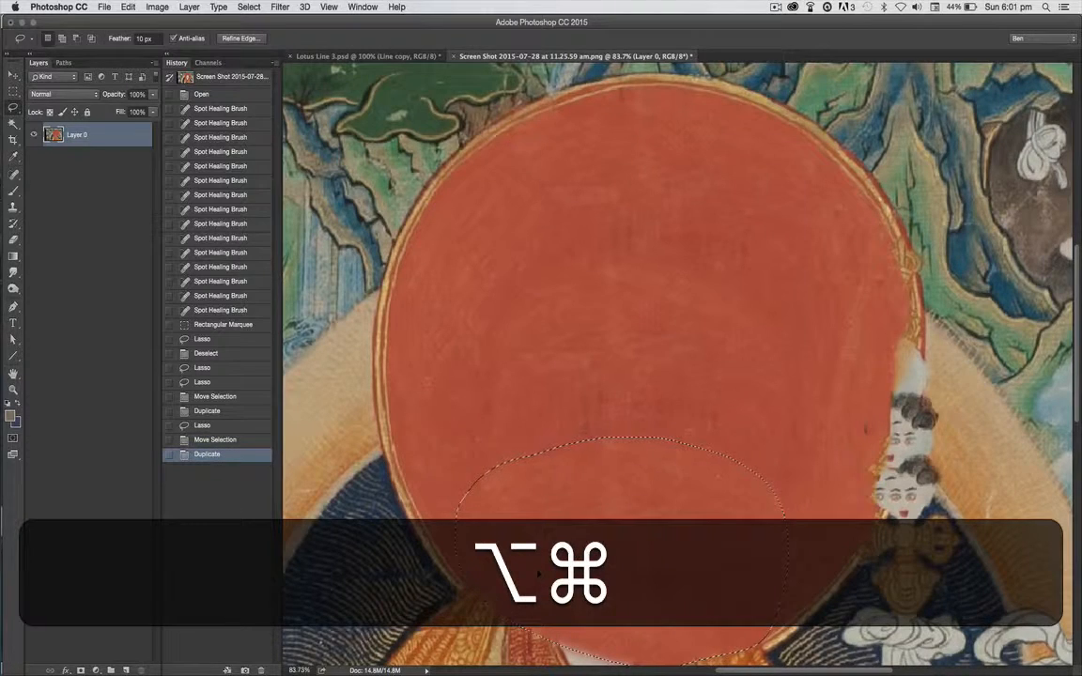
key(super+d)
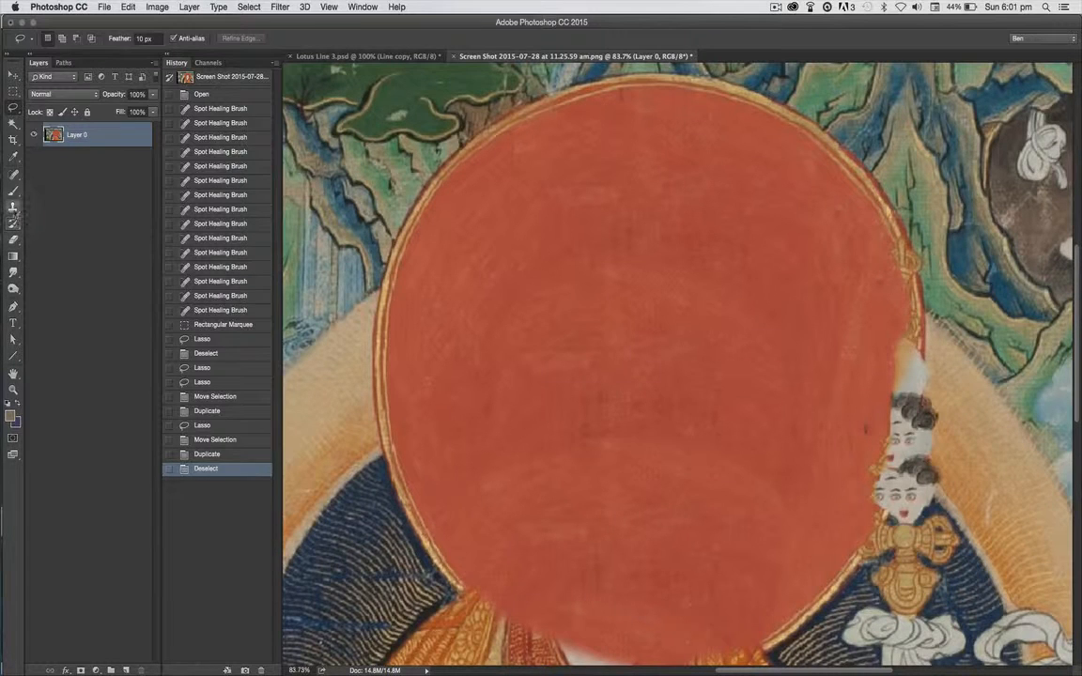
Clone clean red over the uneven patches of the halo using the Clone Stamp with a 175 px brush
click(13, 207)
drag(625, 312, 592, 291)
key(alt)
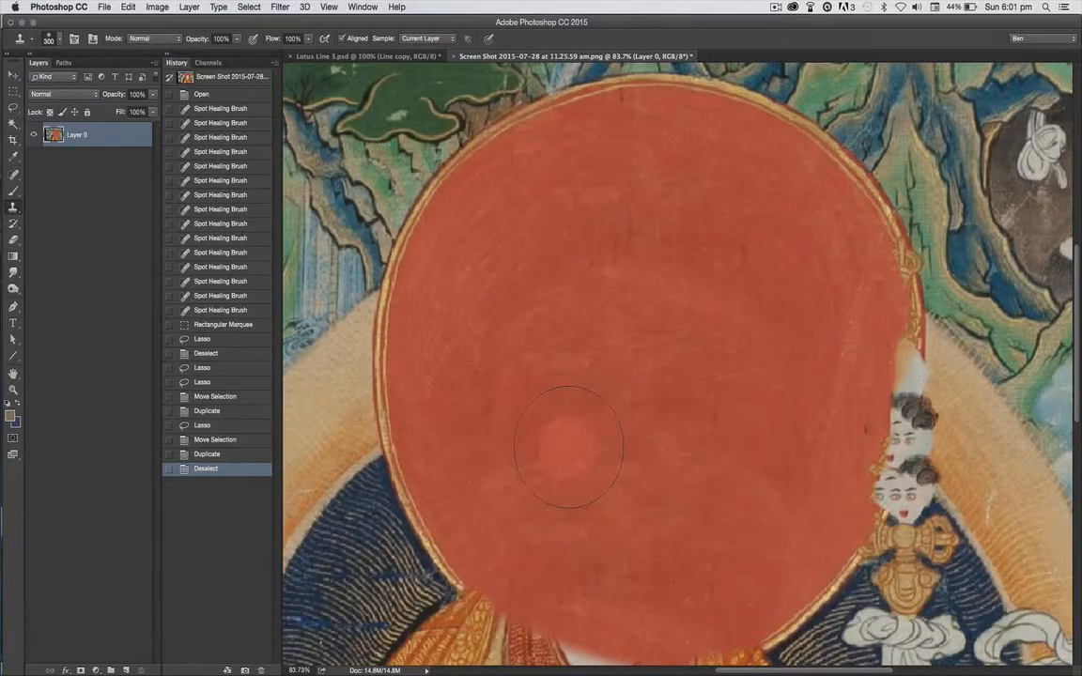
mouse_move(484, 385)
mouse_down()
mouse_move(507, 352)
mouse_move(526, 347)
mouse_up()
key(super+z)
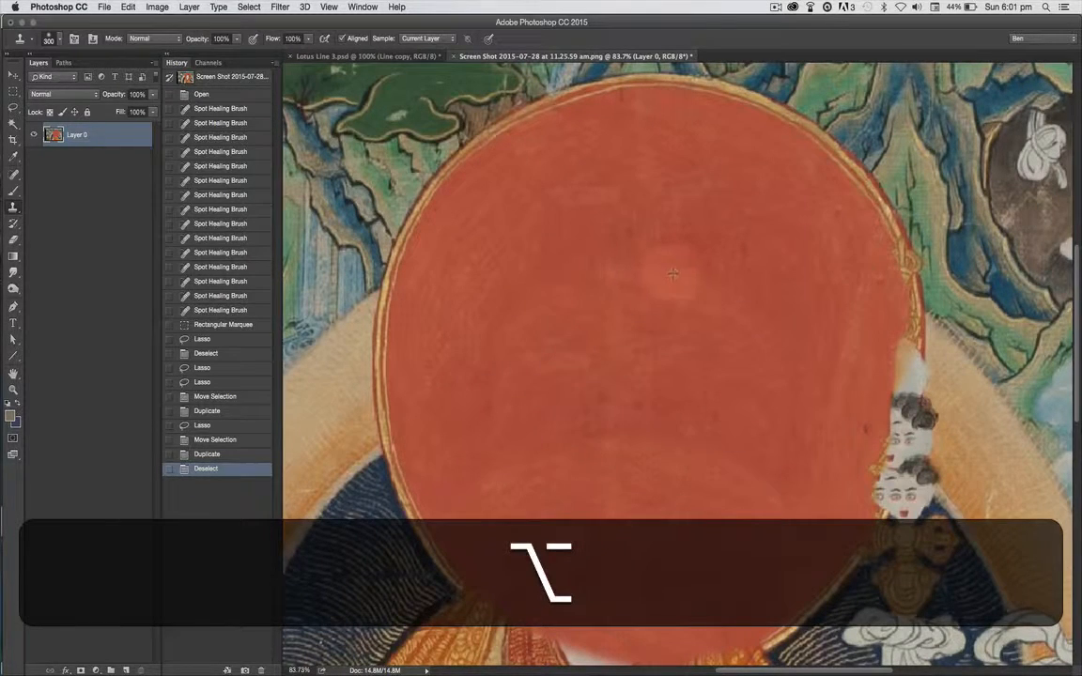
key(bracketleft)
key(bracketleft)
key(bracketleft)
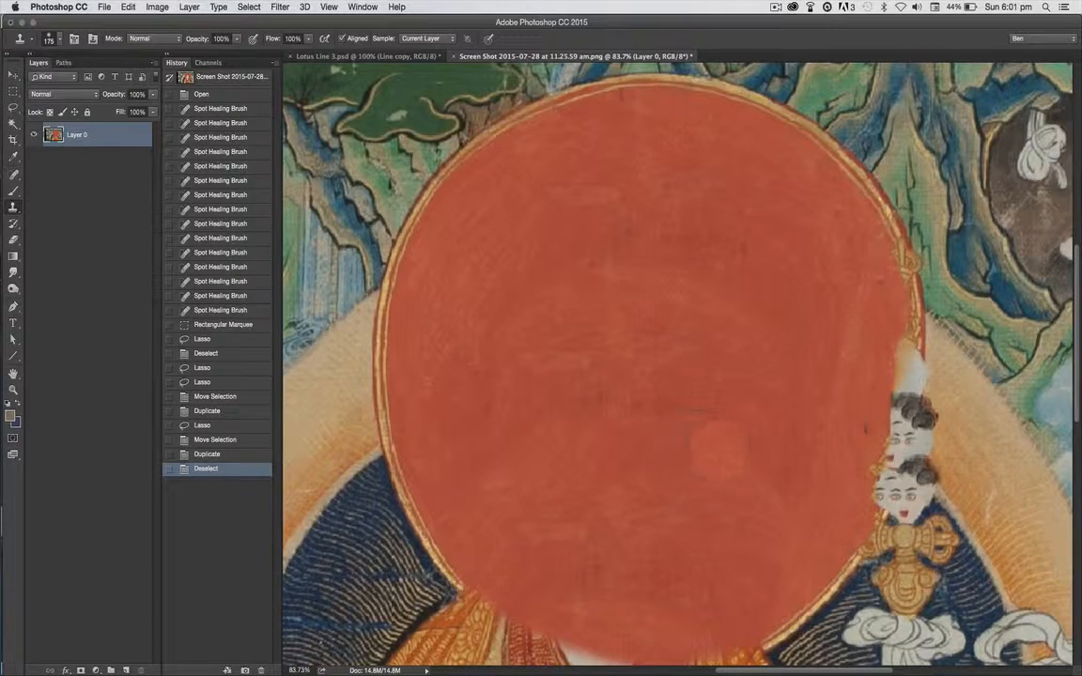
click(732, 493)
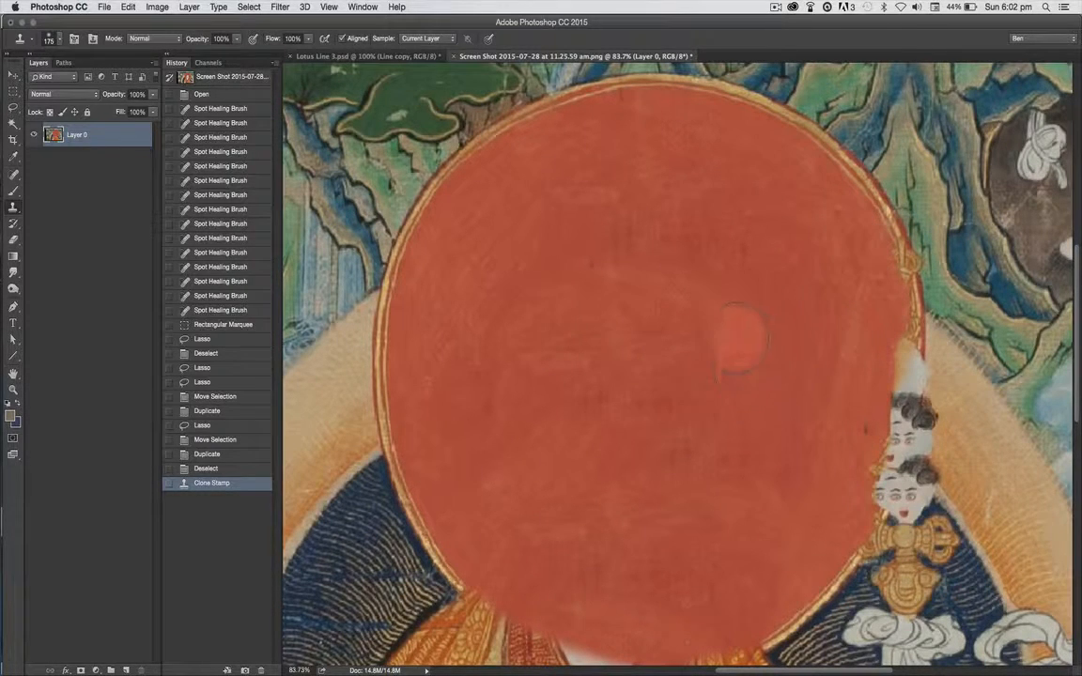
key(alt)
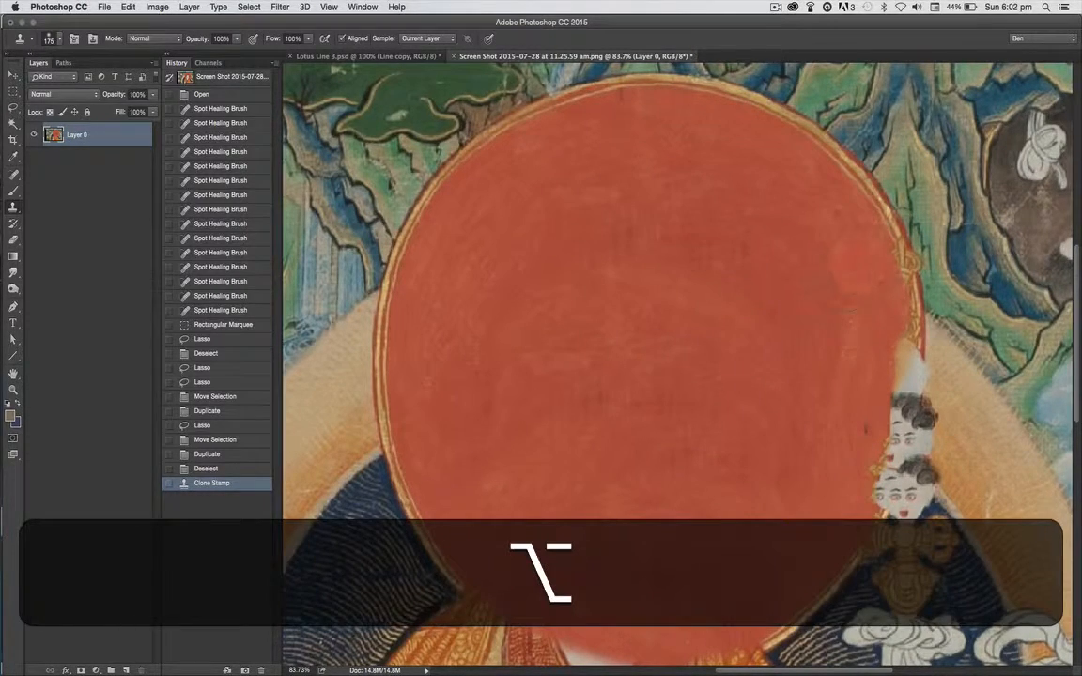
click(720, 434)
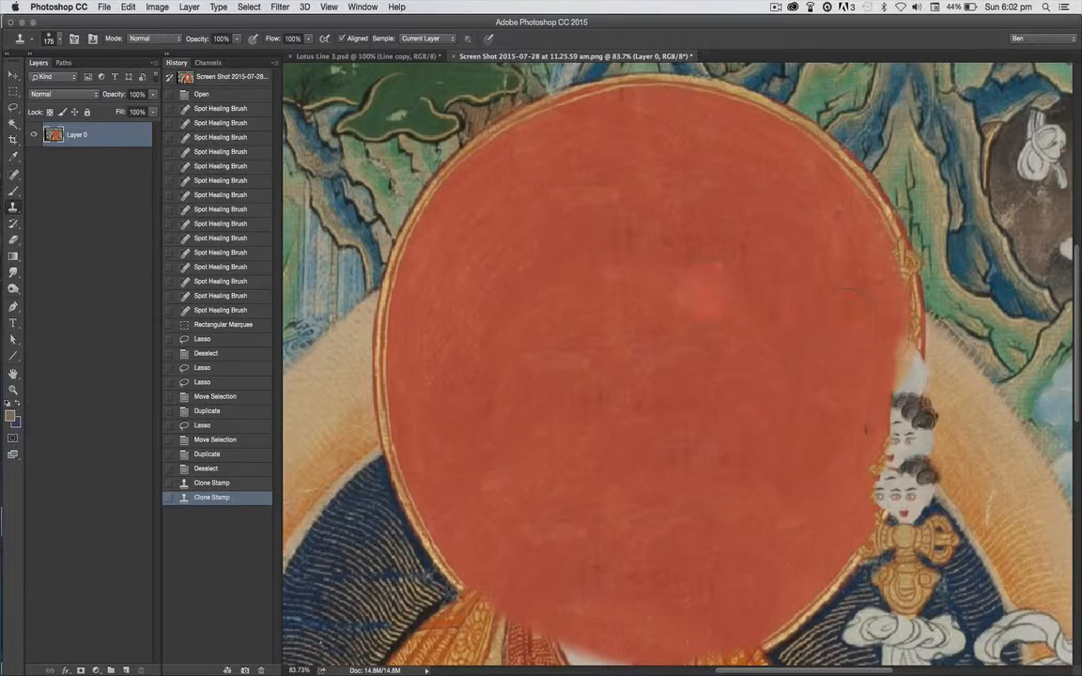
Clone red over the skulls along the halo's right edge with a 100 px brush, and touch up the red area
key(alt)
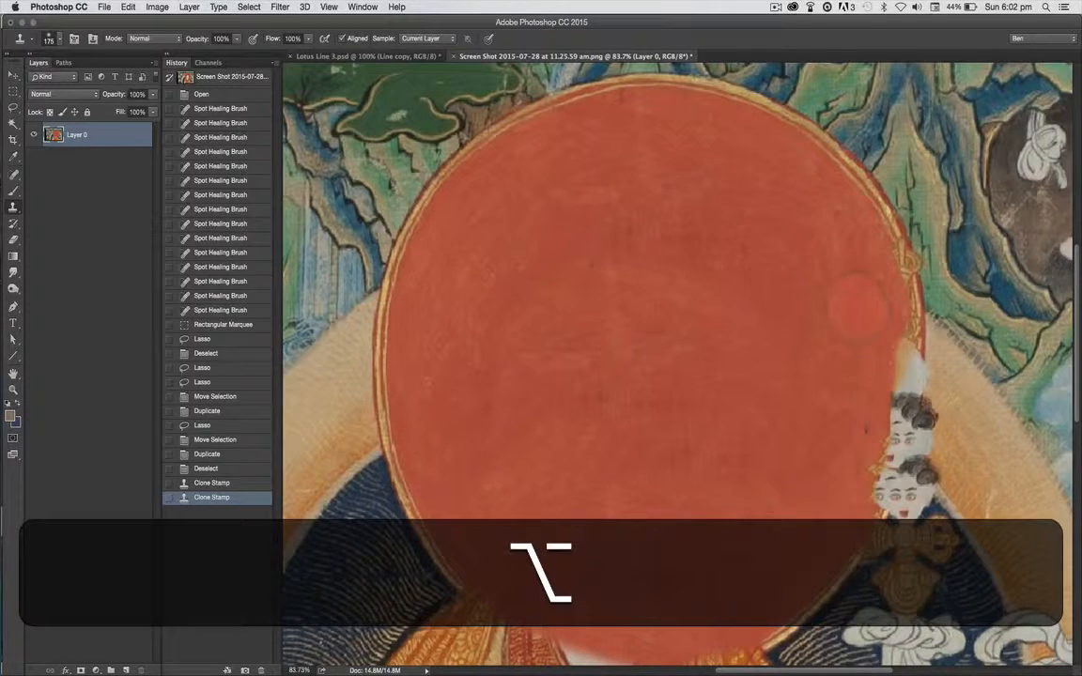
key(bracketleft)
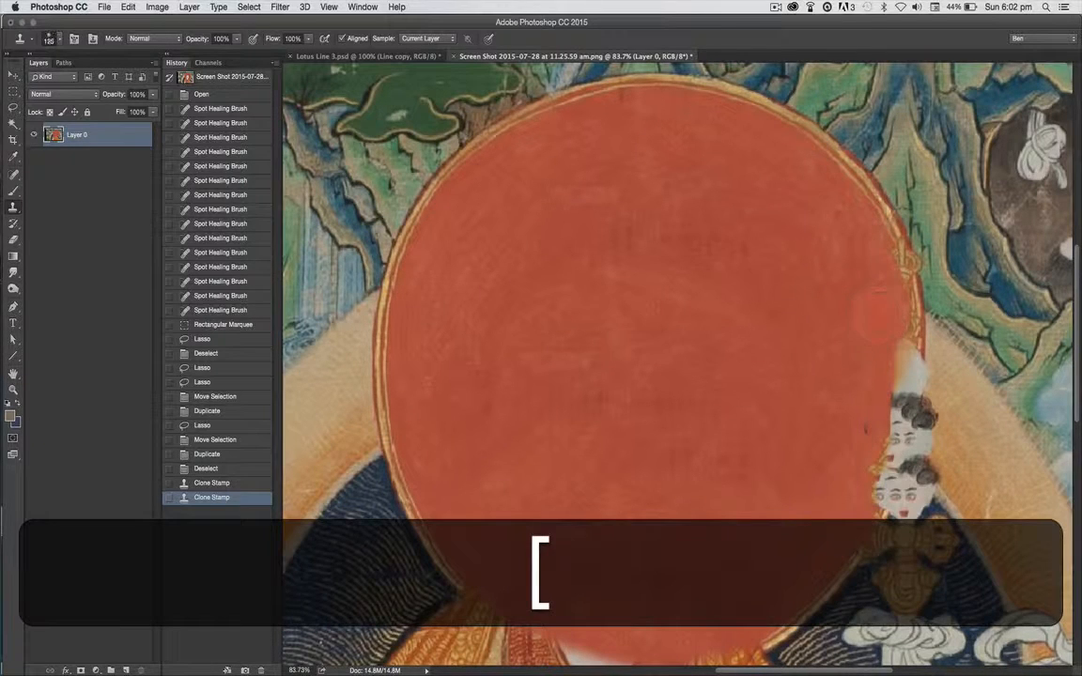
mouse_move(902, 281)
mouse_down()
mouse_move(907, 357)
mouse_move(900, 450)
mouse_up()
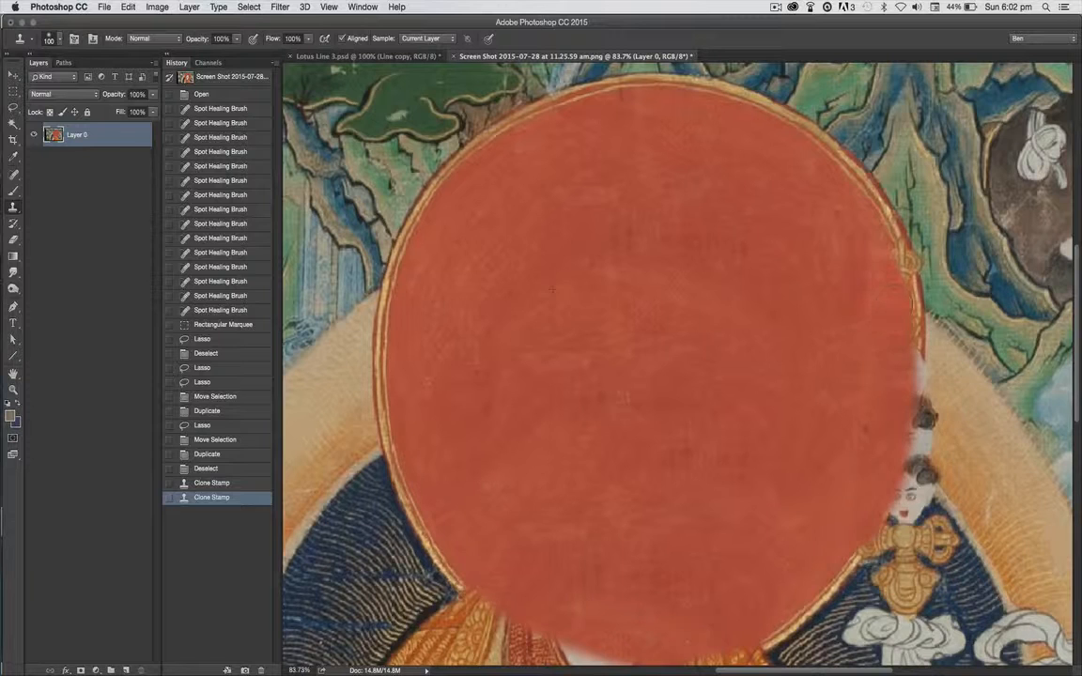
click(813, 237)
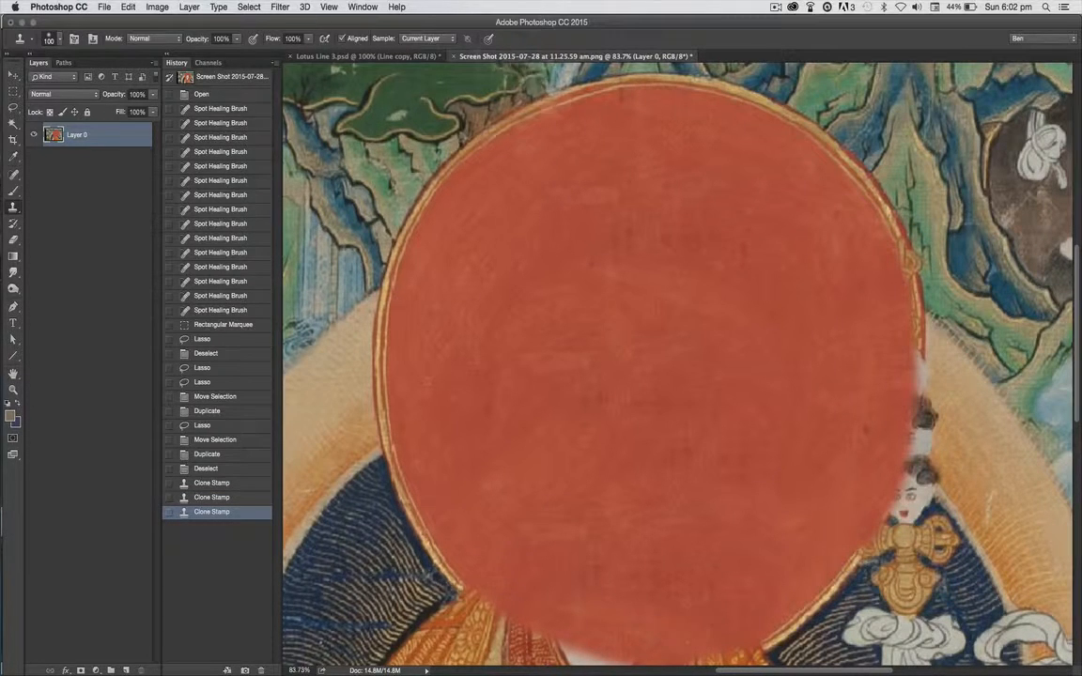
Float the halo painting in its own window and show it at 50%
drag(518, 58, 575, 89)
drag(723, 90, 413, 76)
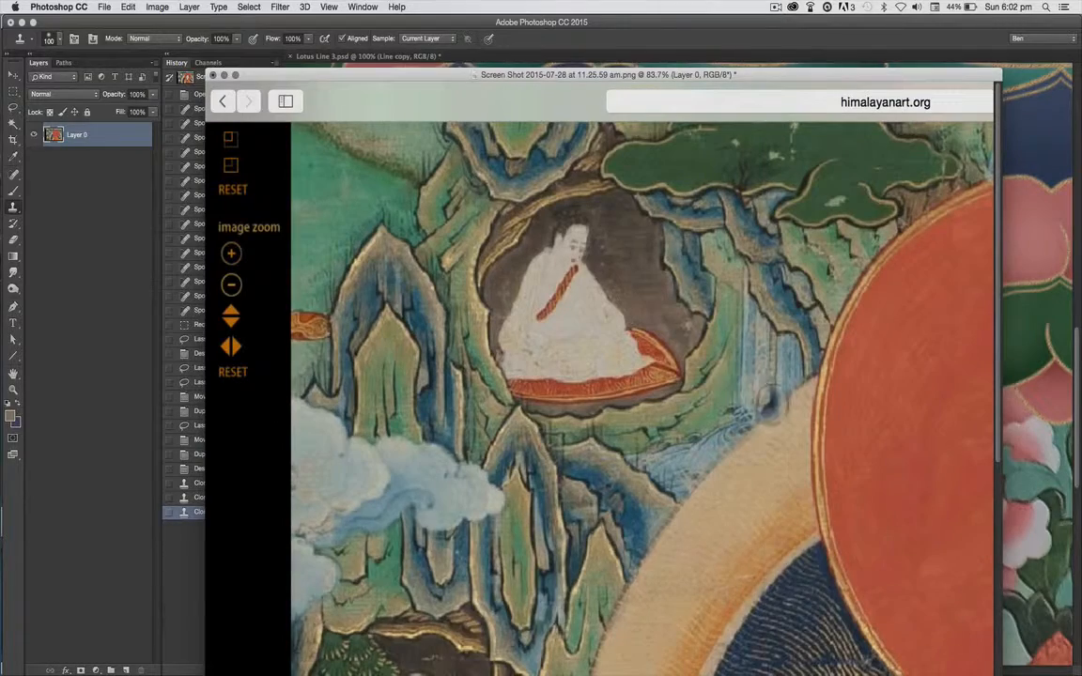
key(super+minus)
key(super+minus)
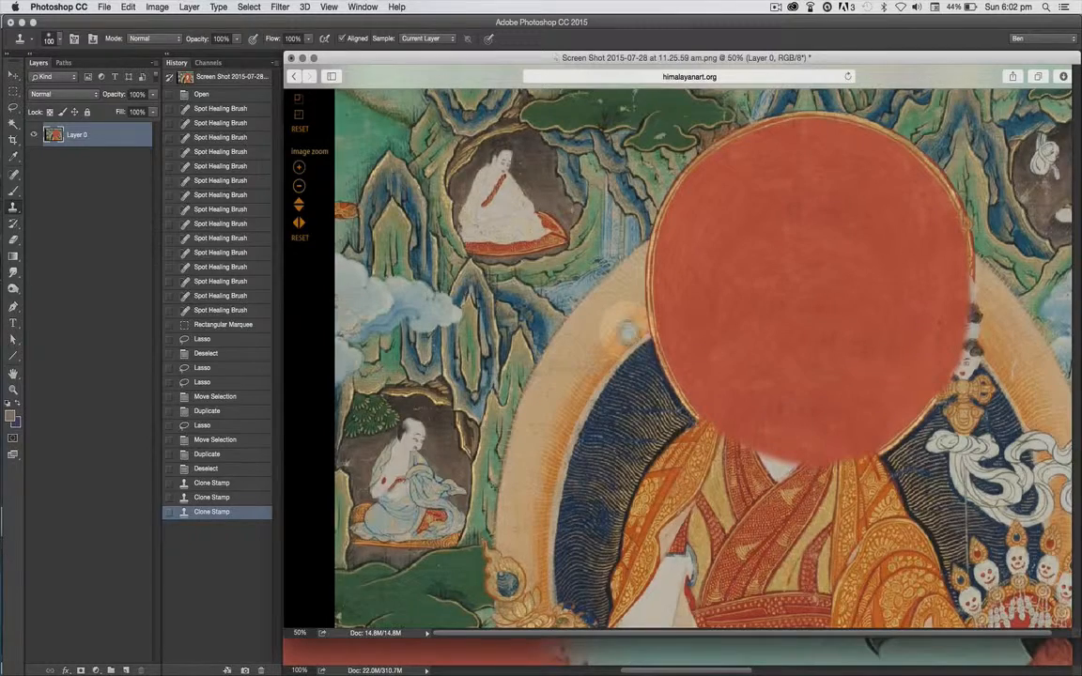
Lasso the whole red disc just inside its gold border with a 10 px feather, adding a missed strip along the upper edge
key(l)
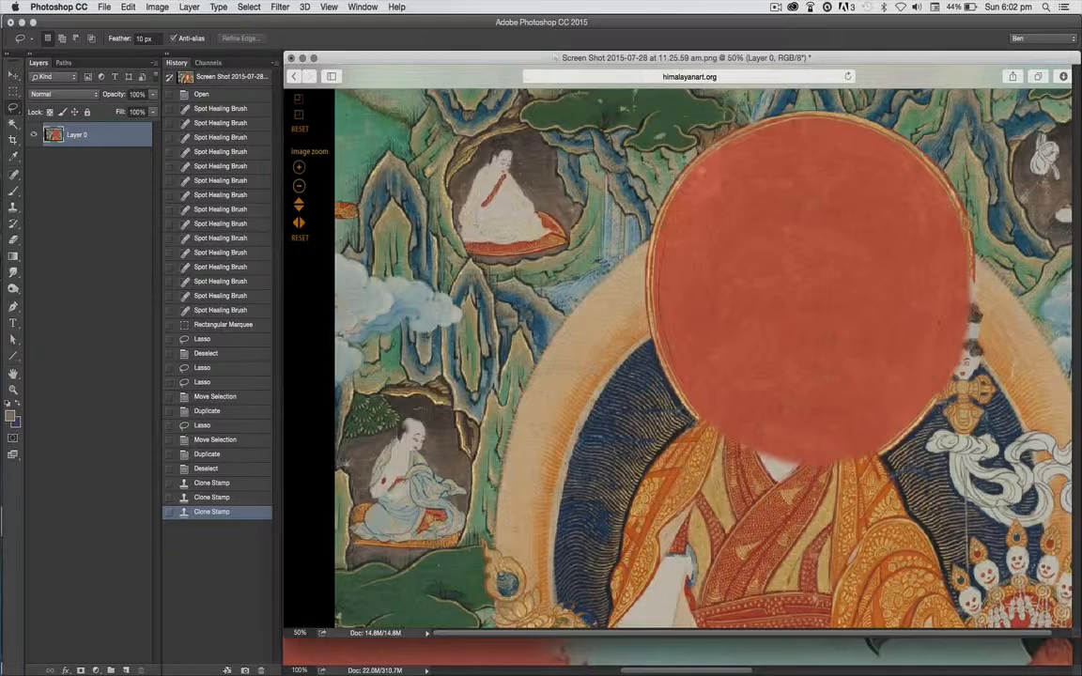
mouse_move(799, 132)
mouse_down()
mouse_move(742, 122)
mouse_move(781, 121)
mouse_up()
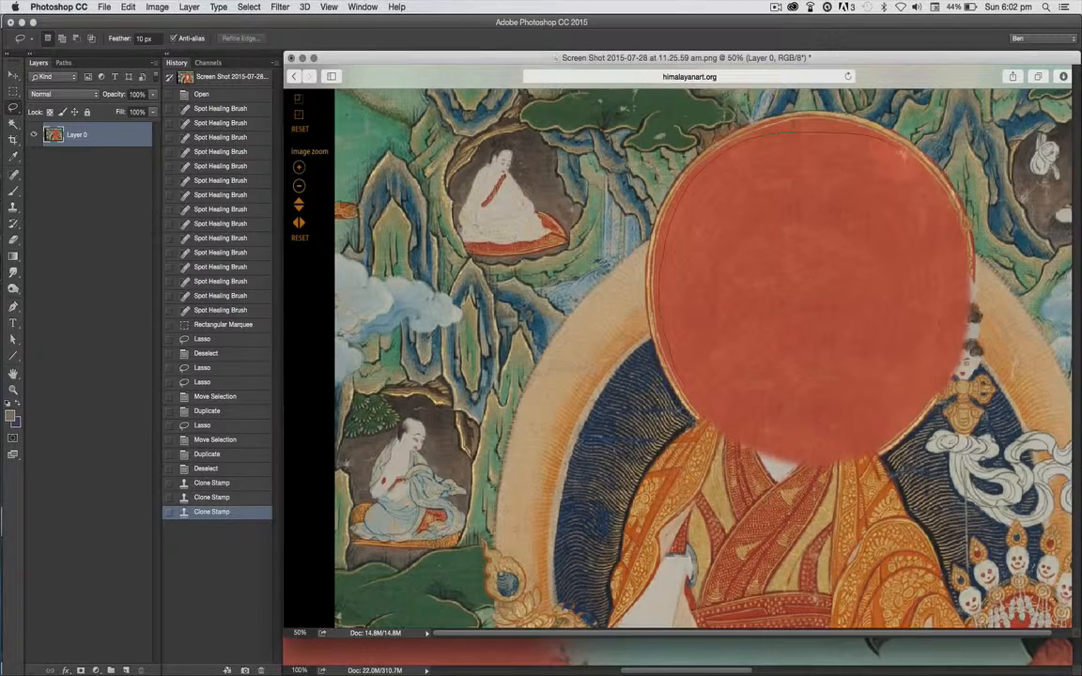
mouse_move(845, 174)
mouse_down()
mouse_move(871, 243)
mouse_move(834, 366)
mouse_up()
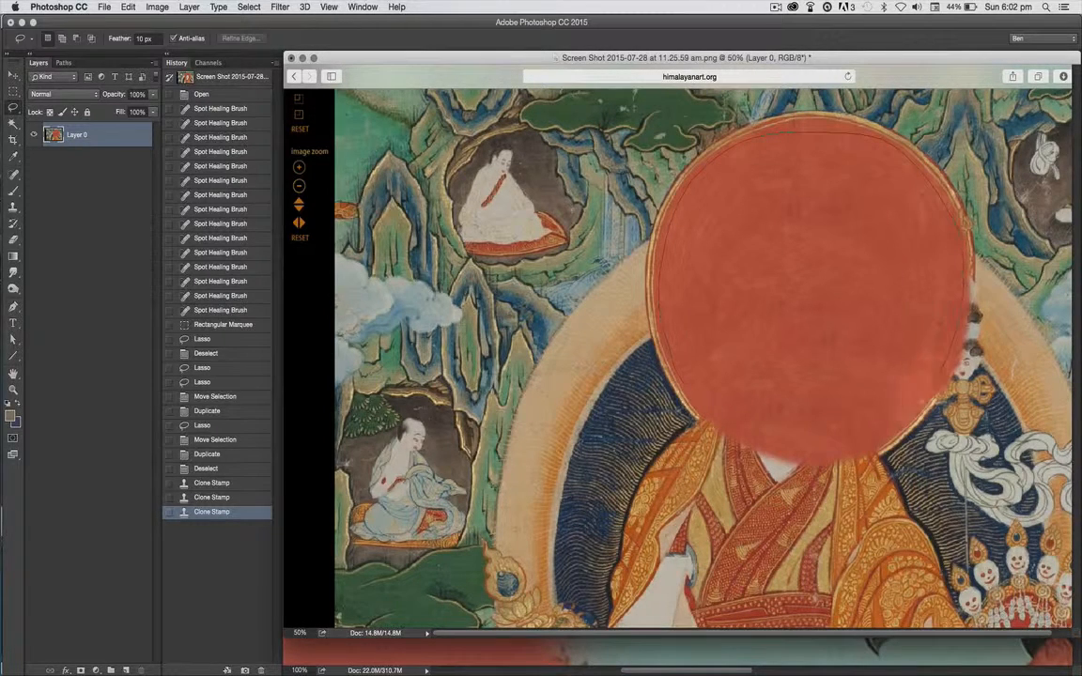
drag(721, 413, 669, 409)
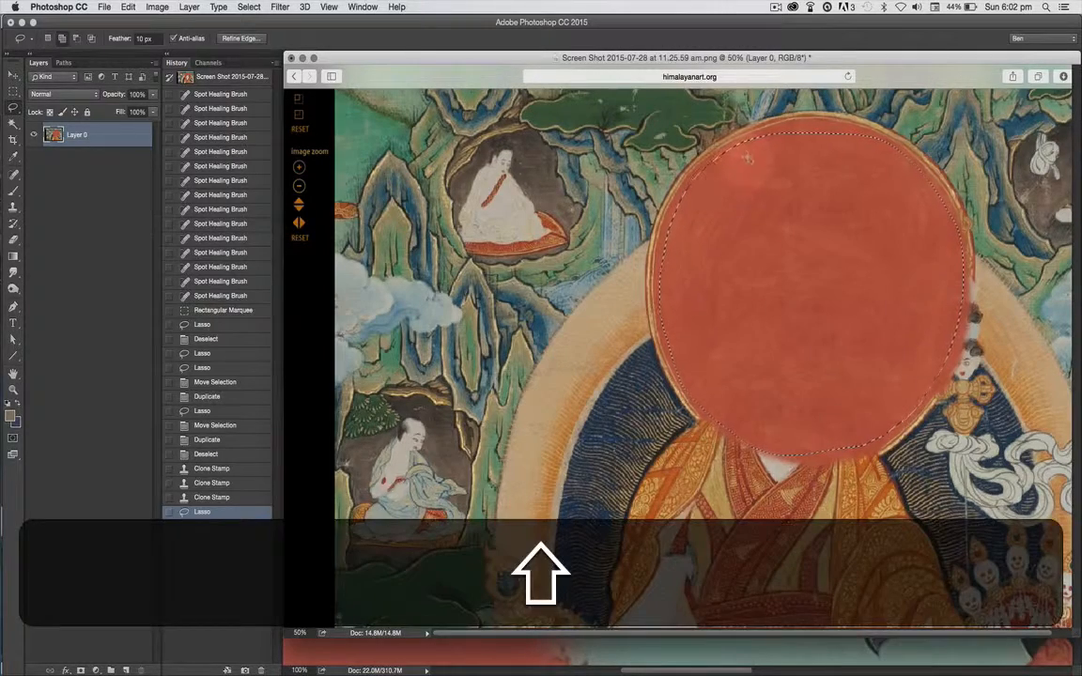
mouse_move(757, 124)
mouse_down()
mouse_move(794, 123)
mouse_move(787, 132)
mouse_up()
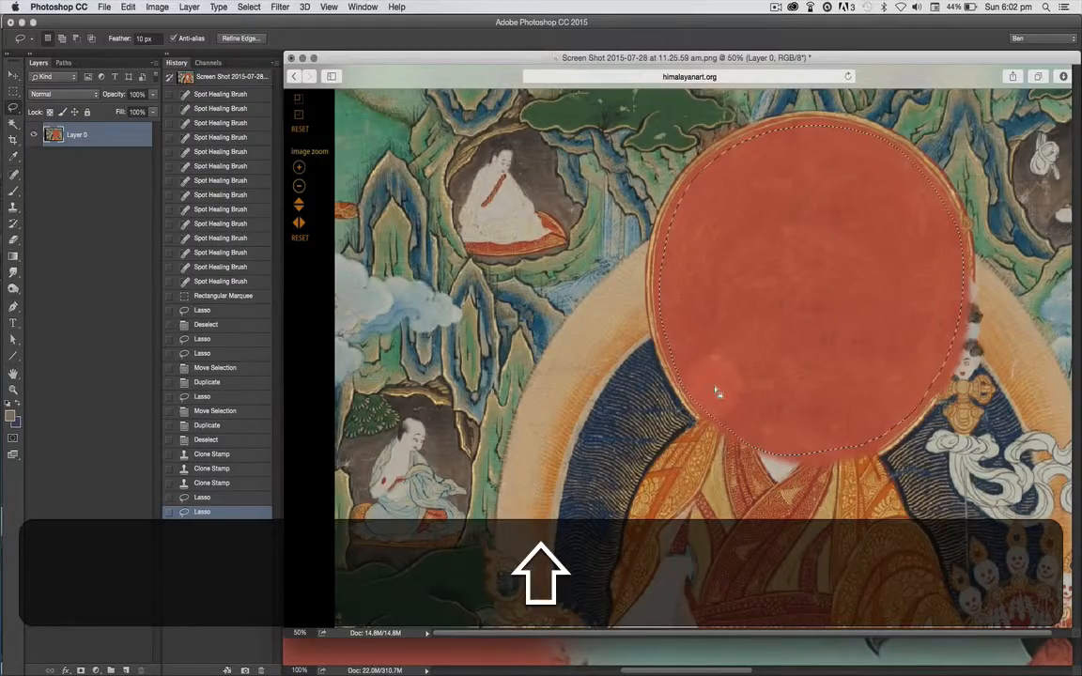
Move the painting's window aside and copy the selected red disc into Lotus Line 3.psd as a new layer
drag(468, 58, 686, 60)
drag(488, 59, 550, 169)
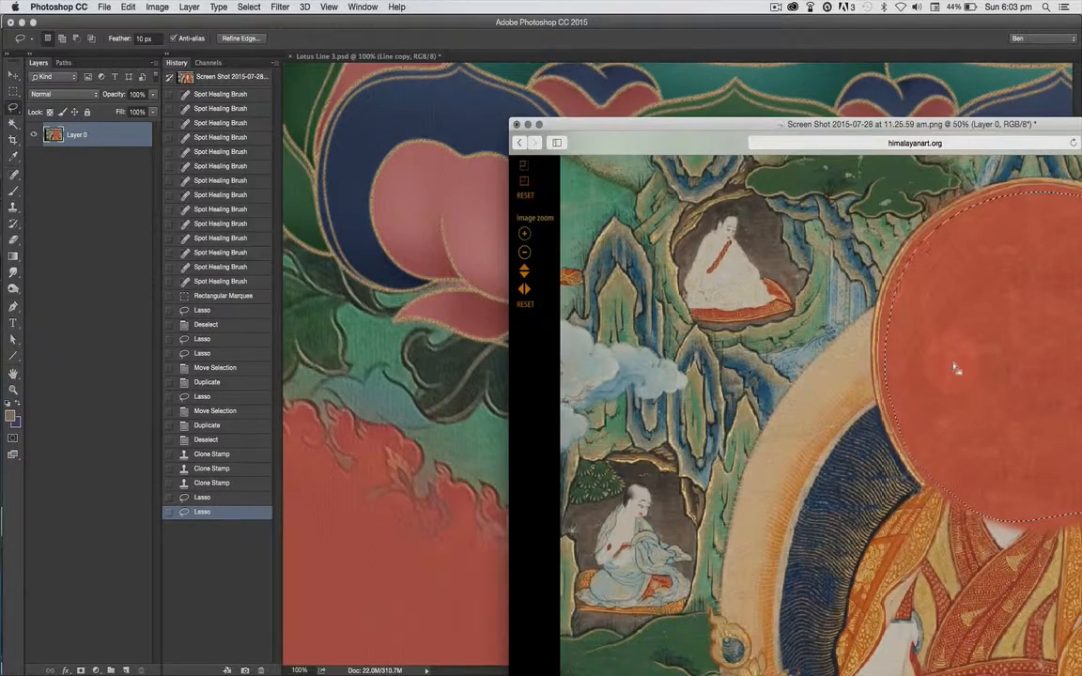
key(super)
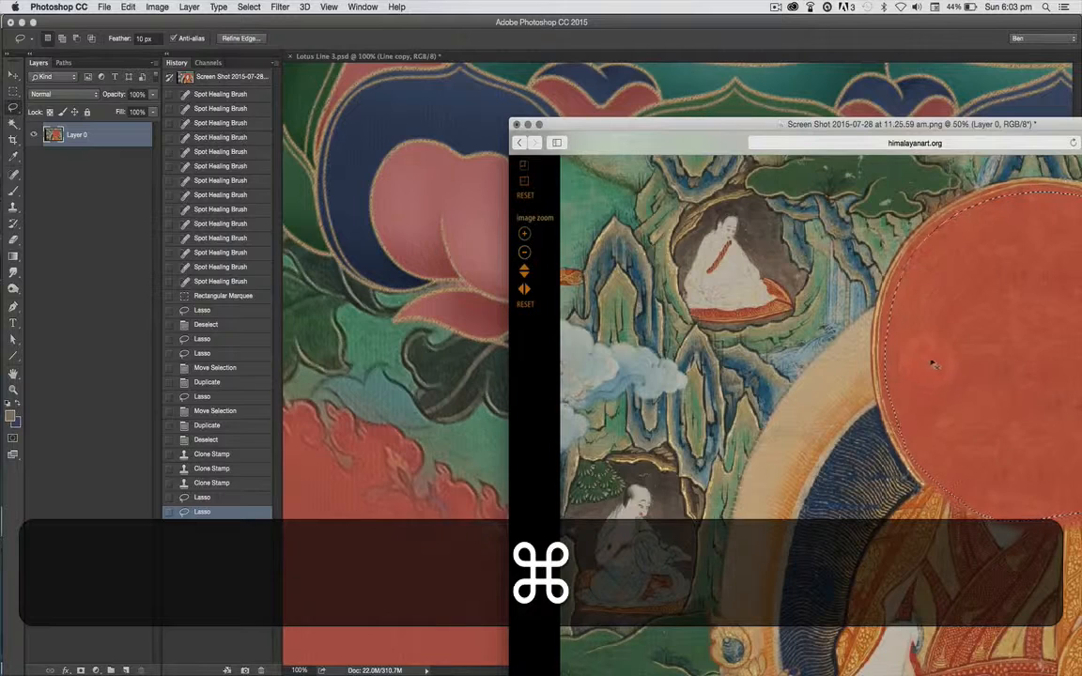
key(alt)
drag(937, 369, 503, 338)
drag(423, 330, 388, 320)
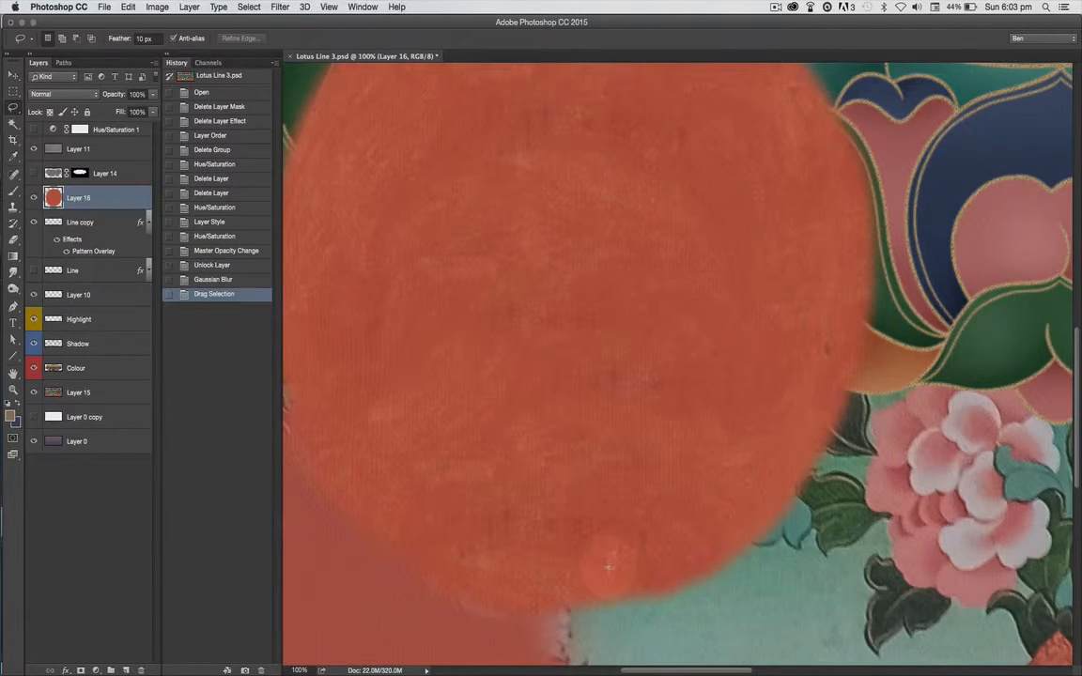
Hide Layer 15, Colour, Shadow, Highlight, Layer 10 and Line copy, leaving the red disc over the gradient background
key(super+minus)
key(super+minus)
key(super+minus)
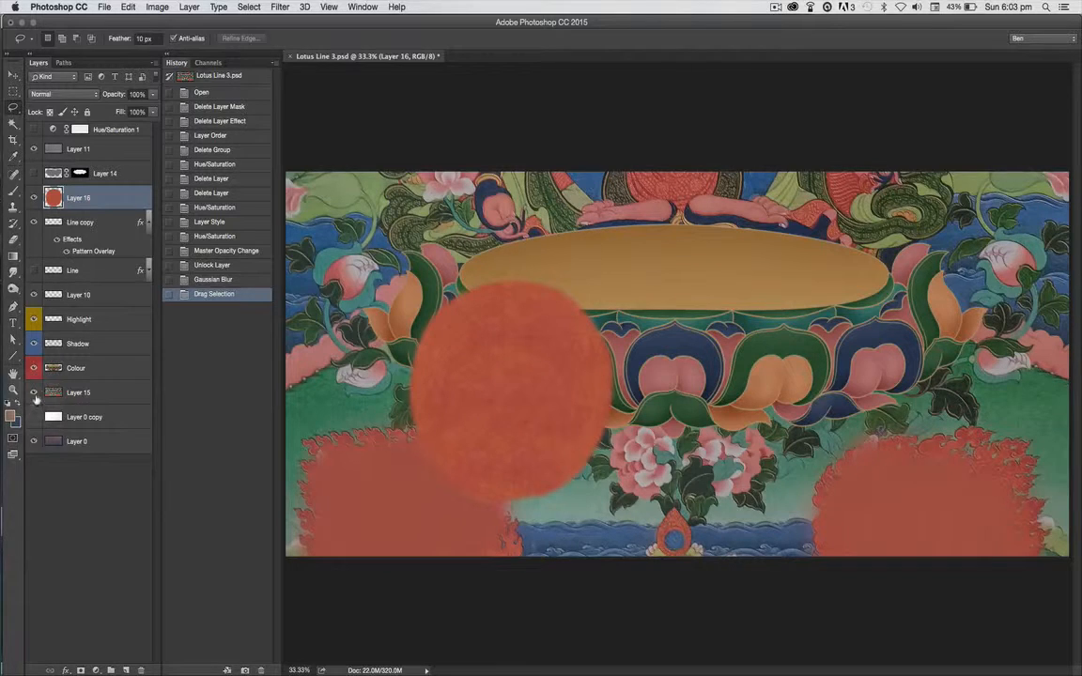
drag(33, 368, 31, 342)
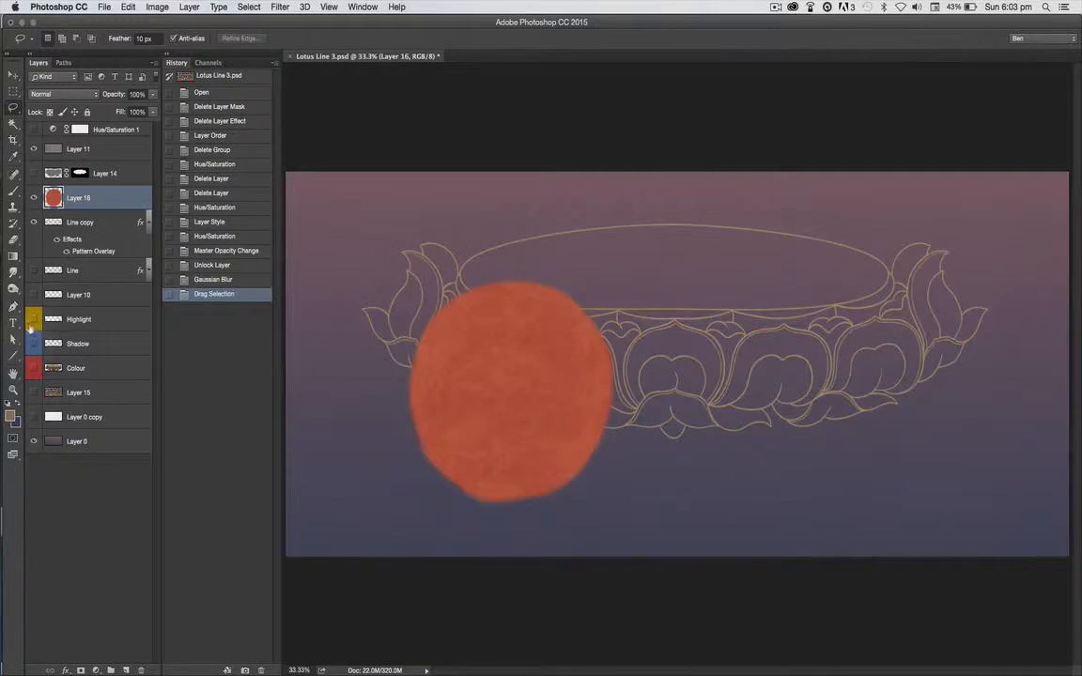
click(33, 222)
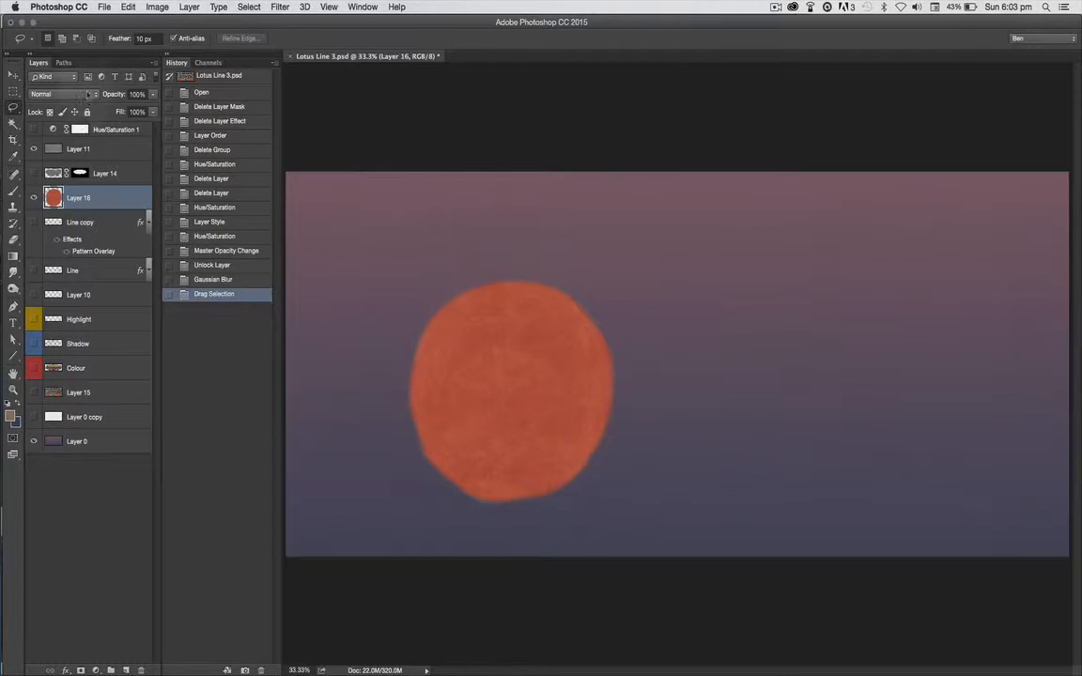
Set the red disc layer's blending mode to Soft Light
click(95, 97)
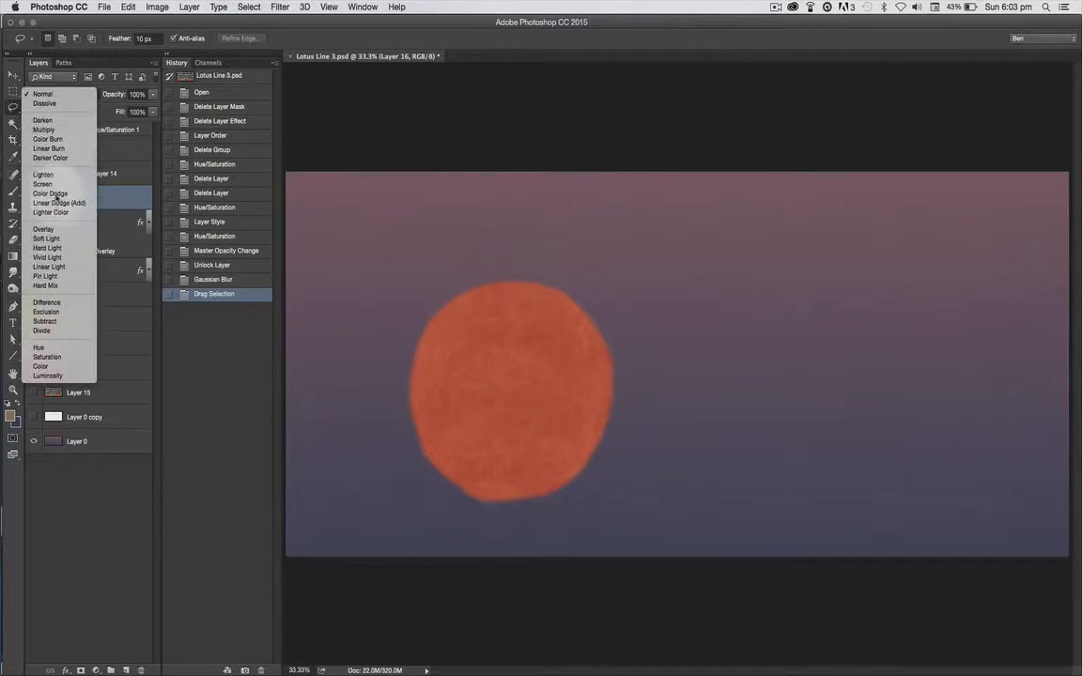
click(42, 239)
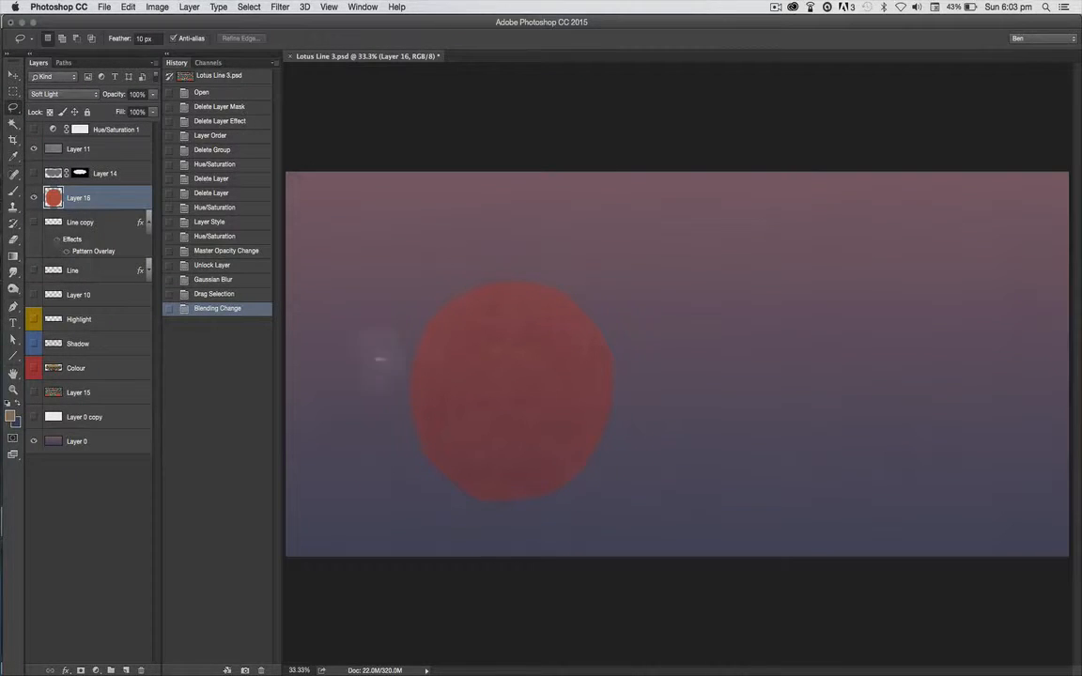
key(super)
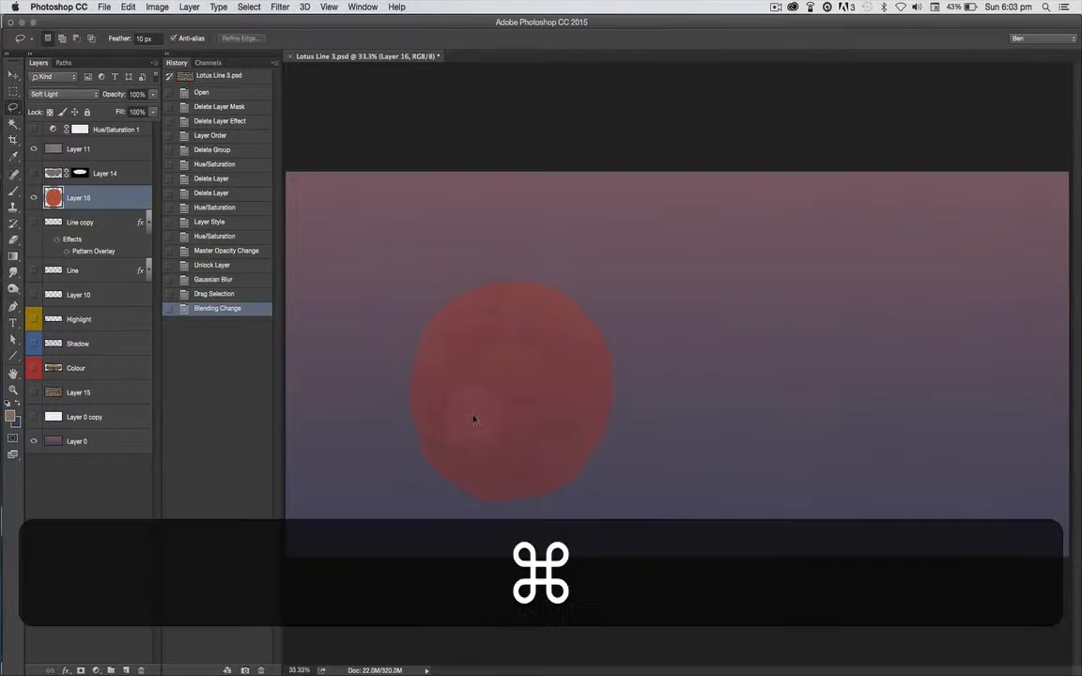
Desaturate the red disc layer completely by setting Saturation to -100 in a Hue/Saturation adjustment
key(super+u)
drag(444, 363, 812, 252)
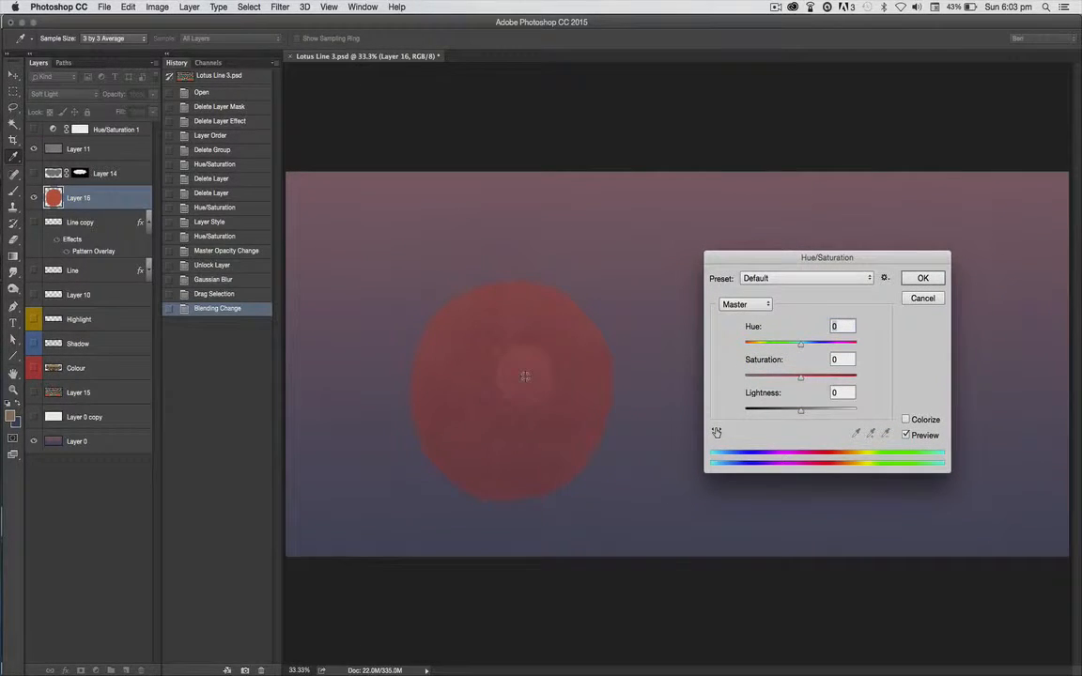
drag(800, 376, 723, 380)
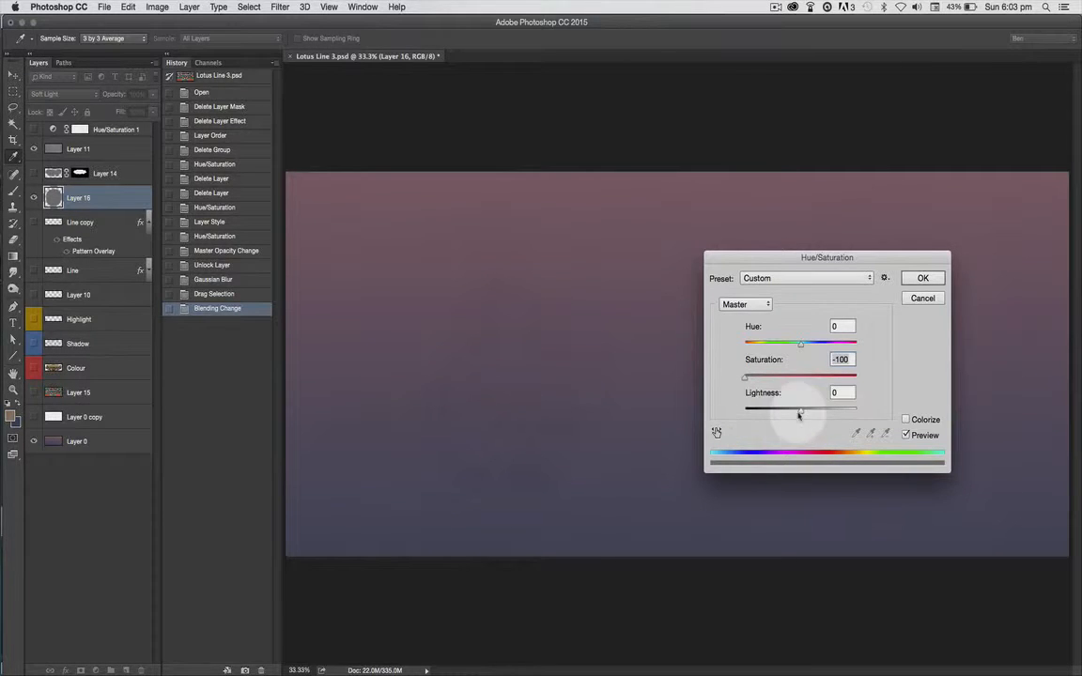
Try slightly lighter and darker Lightness values for the disc, settle on 0 and apply the Hue/Saturation adjustment
drag(800, 410, 805, 414)
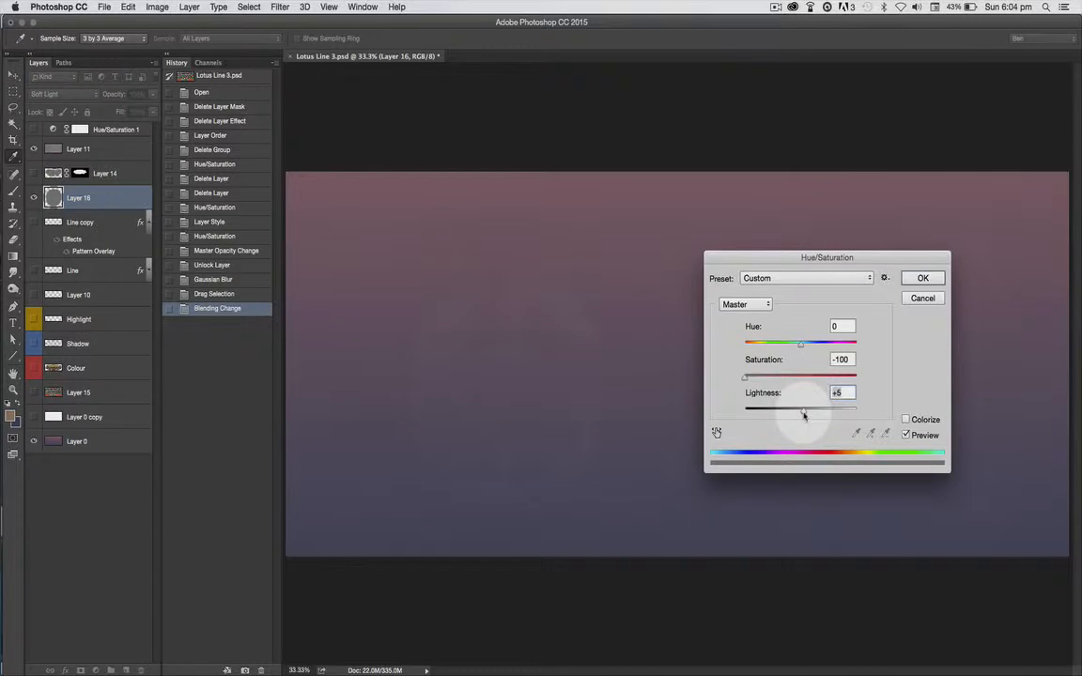
drag(801, 414, 799, 413)
mouse_move(801, 414)
mouse_down()
mouse_move(792, 414)
mouse_move(804, 416)
mouse_up()
drag(803, 417, 801, 434)
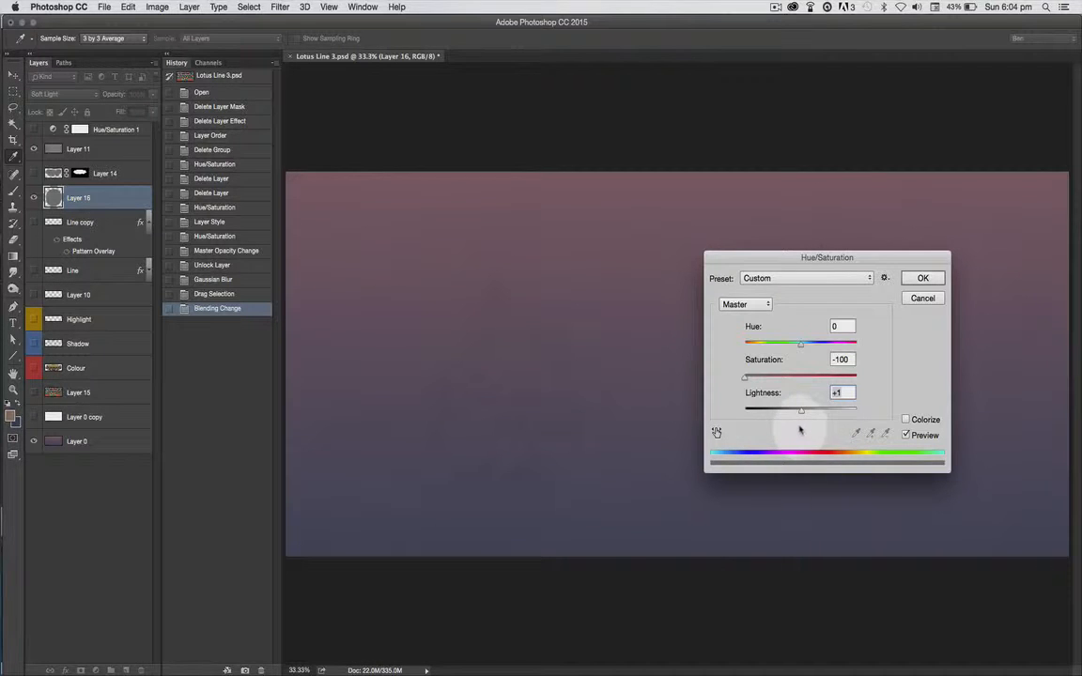
key(Down)
key(Down)
key(Down)
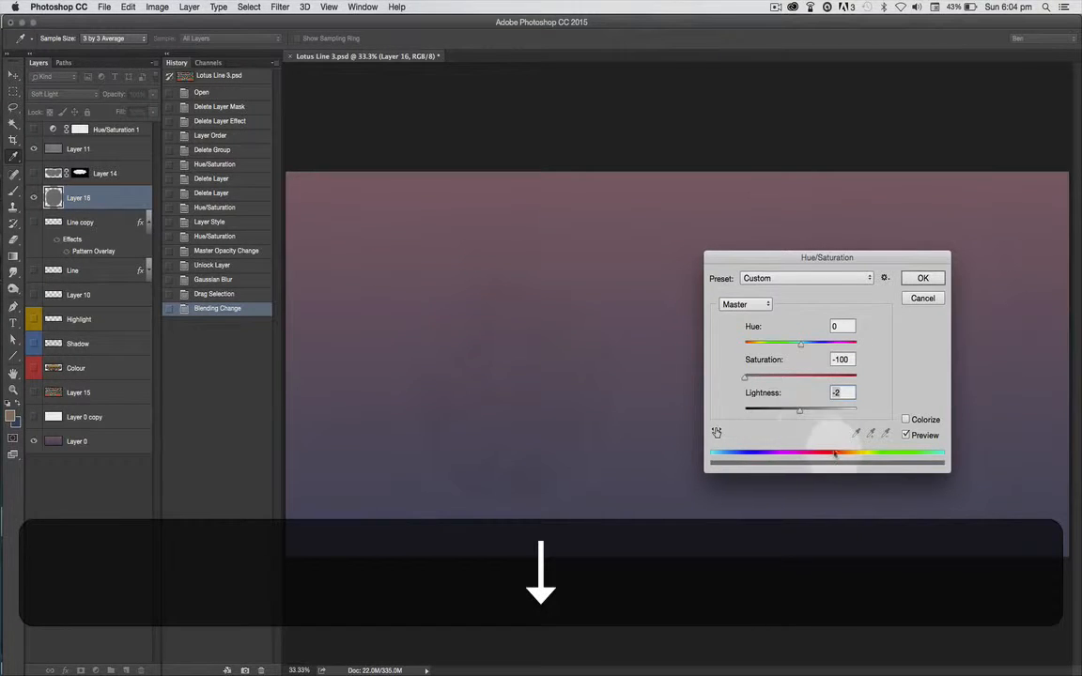
key(Up)
key(Up)
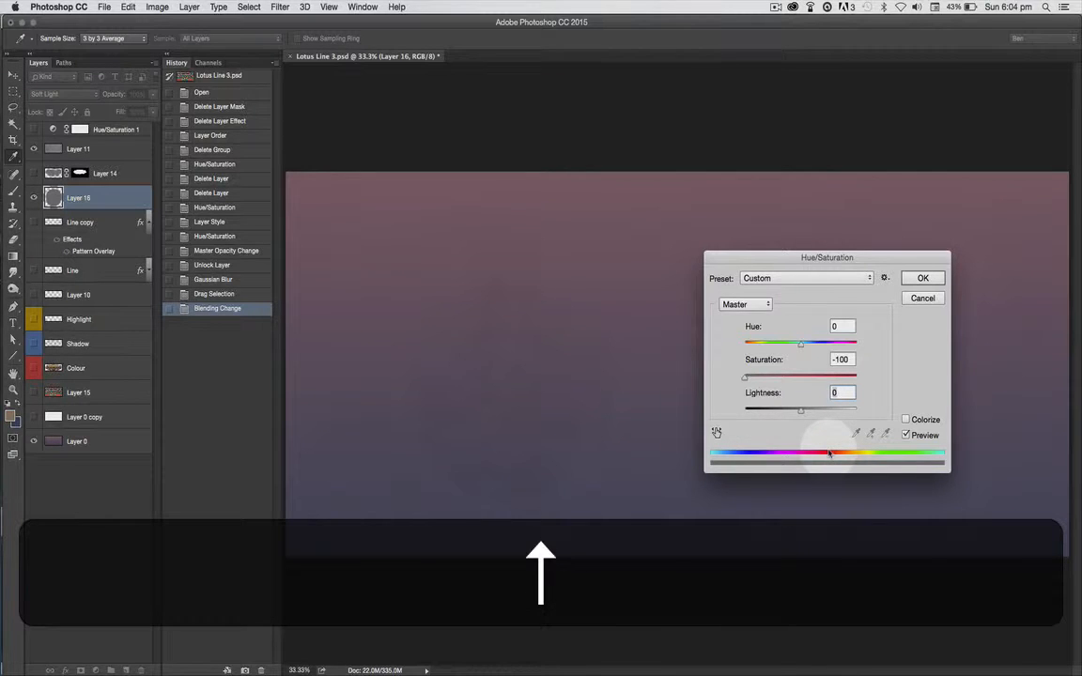
key(Down)
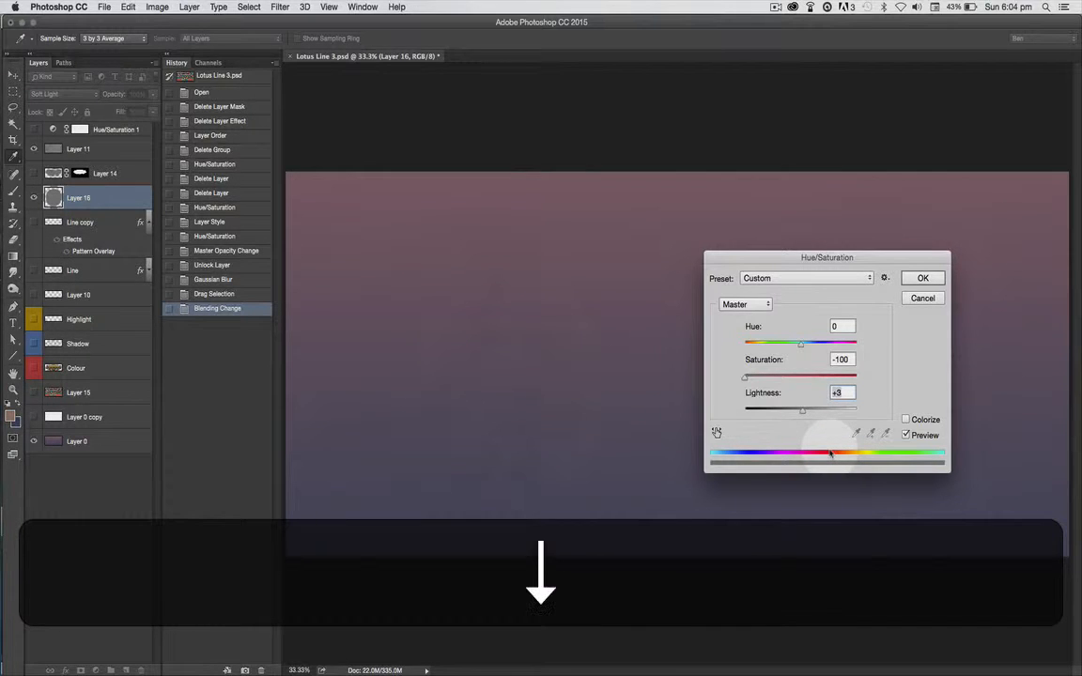
key(Up)
key(Down)
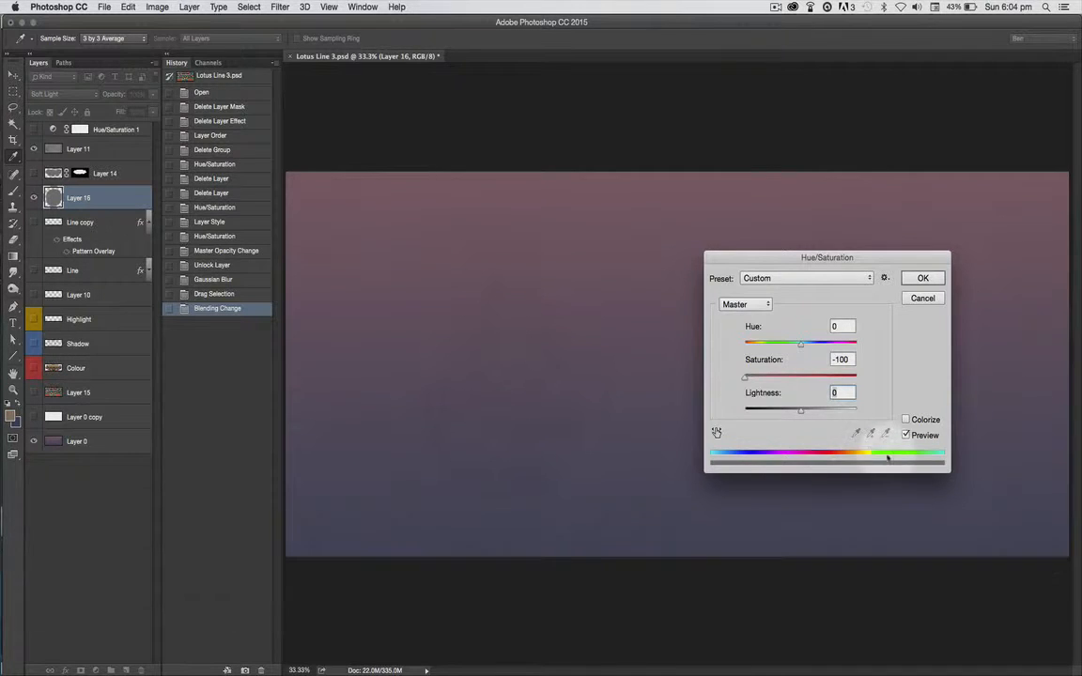
click(923, 278)
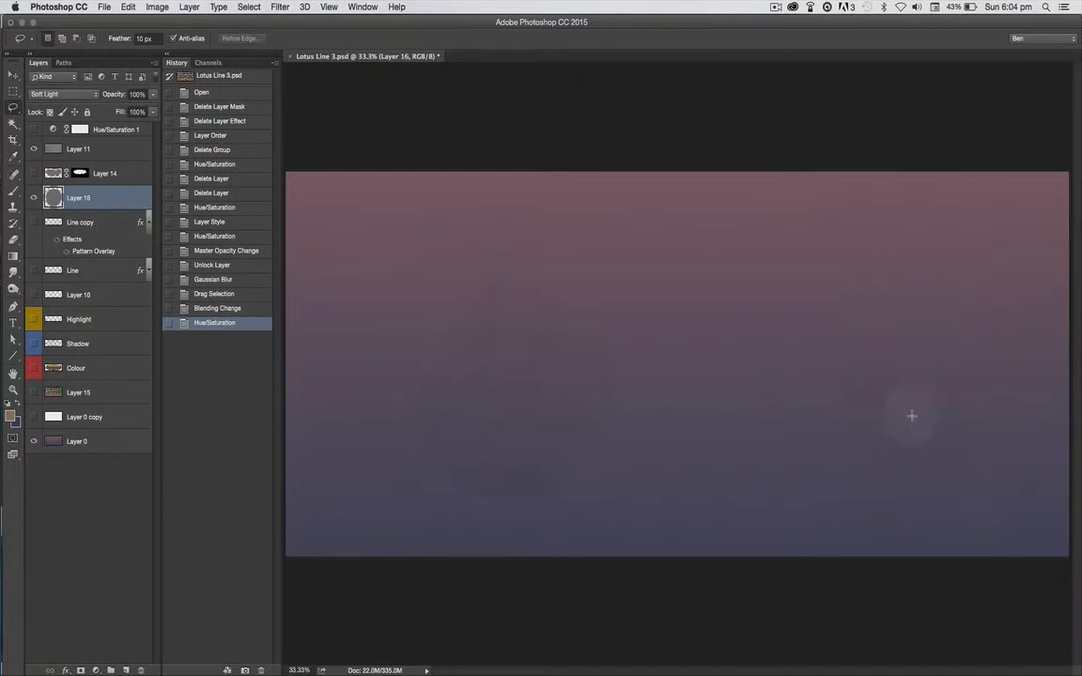
Hide Layer 11, shift the grey texture disc down and to the right, and set its blending mode to Normal
key(space)
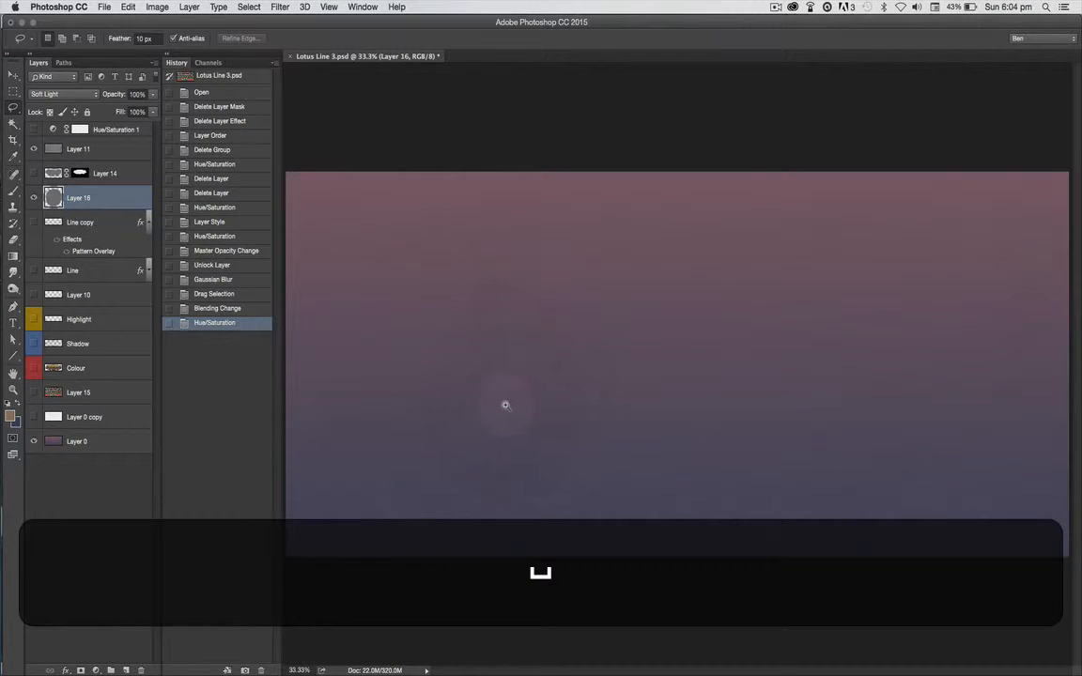
drag(505, 405, 554, 433)
scroll(552, 434, up, 5)
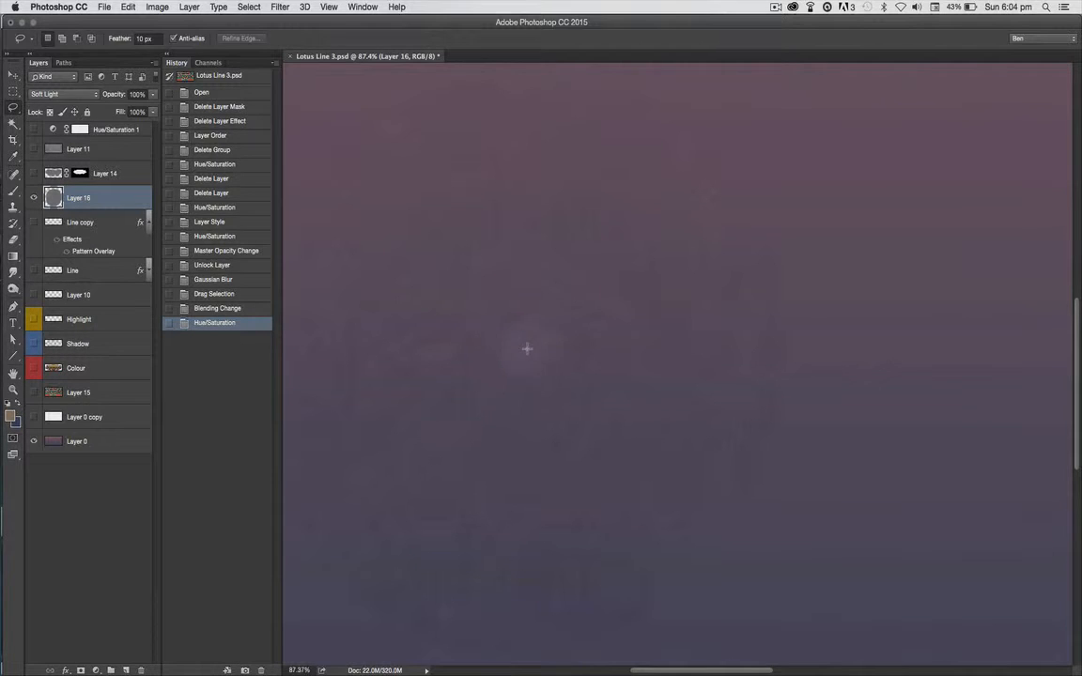
key(v)
drag(494, 393, 617, 443)
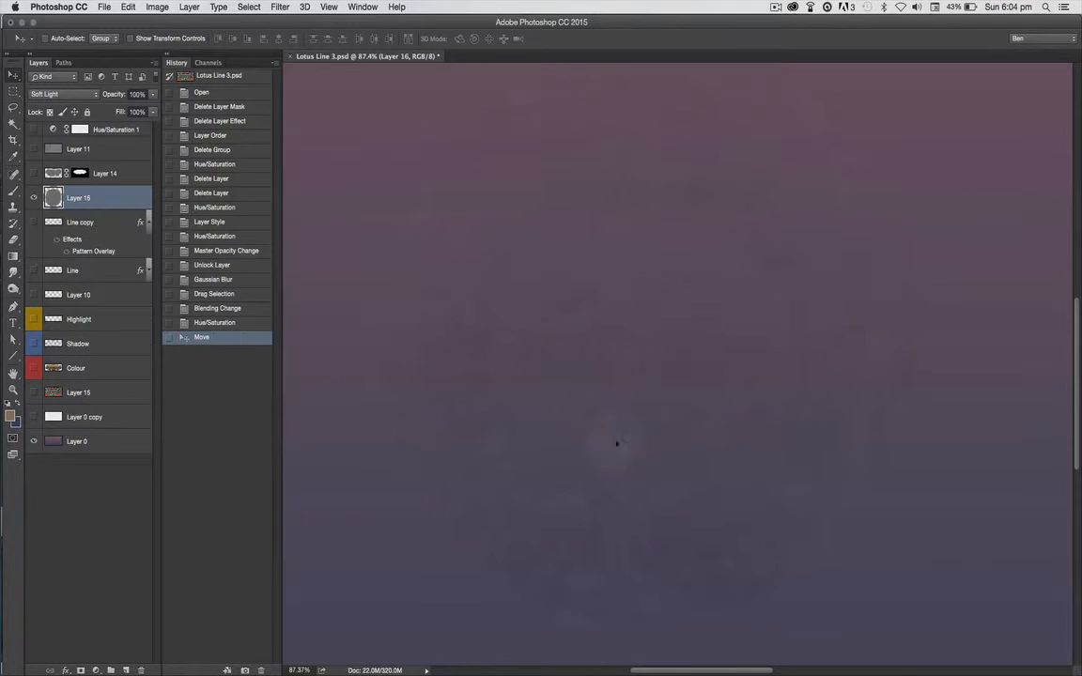
mouse_move(542, 432)
mouse_down()
mouse_move(582, 444)
mouse_move(571, 450)
mouse_move(553, 437)
mouse_move(532, 401)
mouse_move(545, 430)
mouse_move(531, 420)
mouse_move(553, 436)
mouse_up()
click(85, 93)
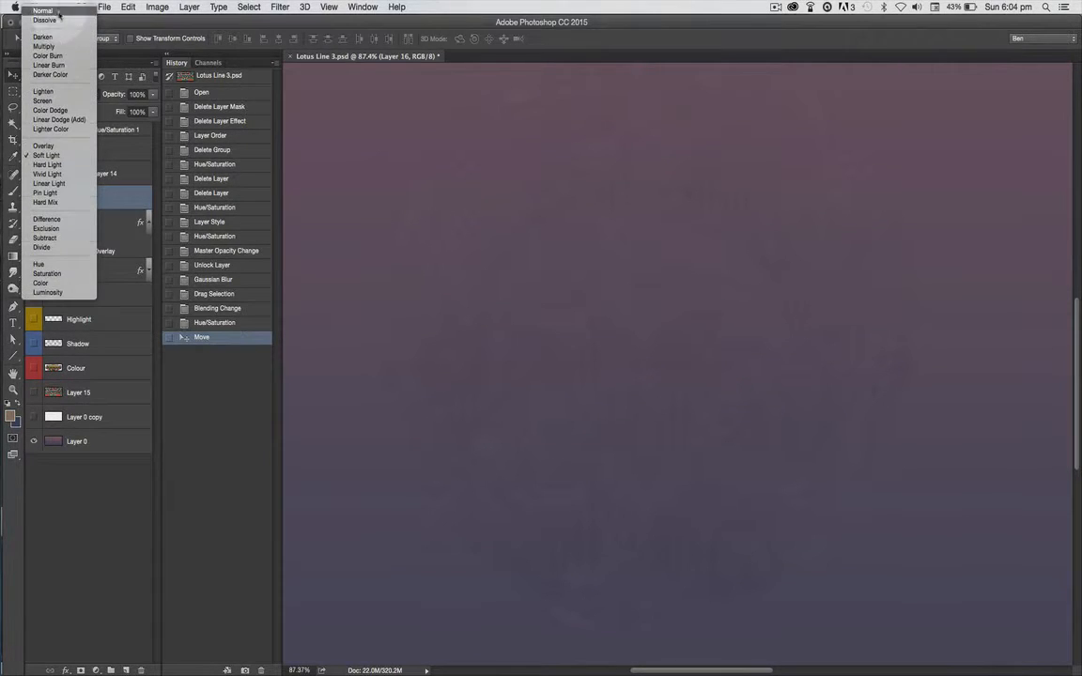
click(42, 10)
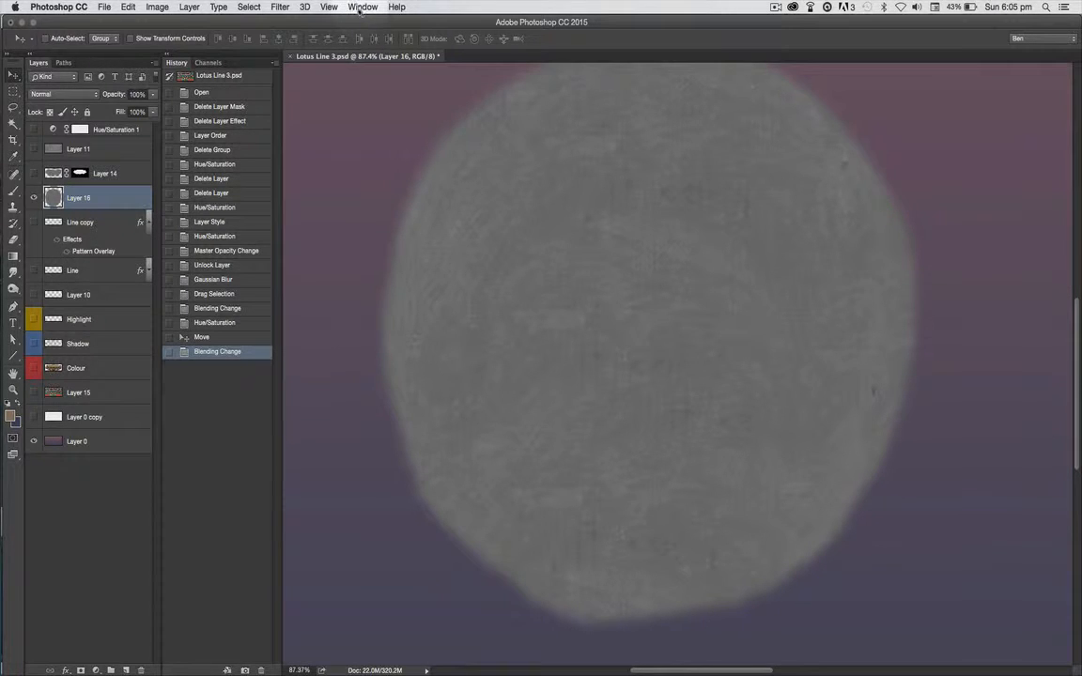
Smart Sharpen the grey disc with a high amount, 9.7 px radius, 53% noise reduction and Lens Blur removal
click(280, 6)
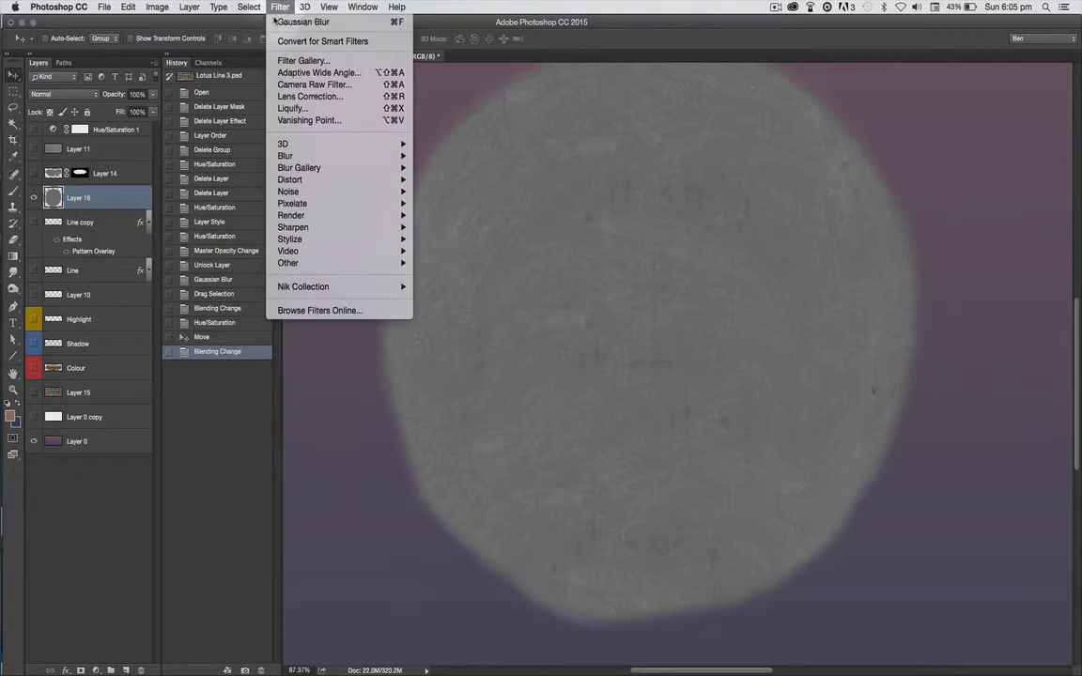
mouse_move(333, 228)
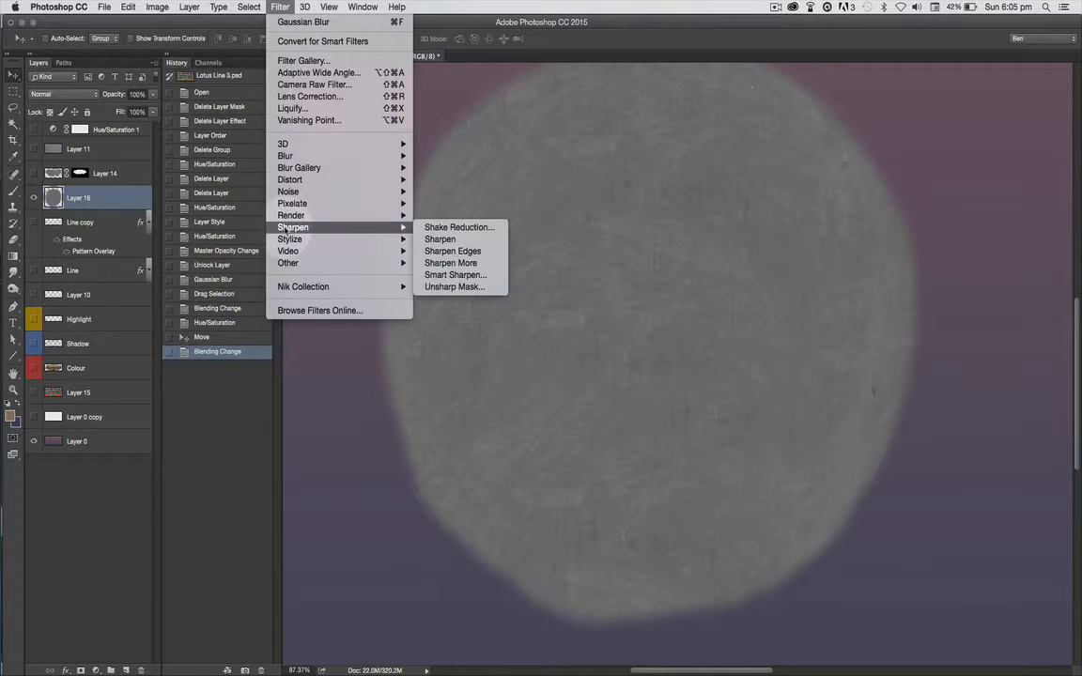
click(442, 275)
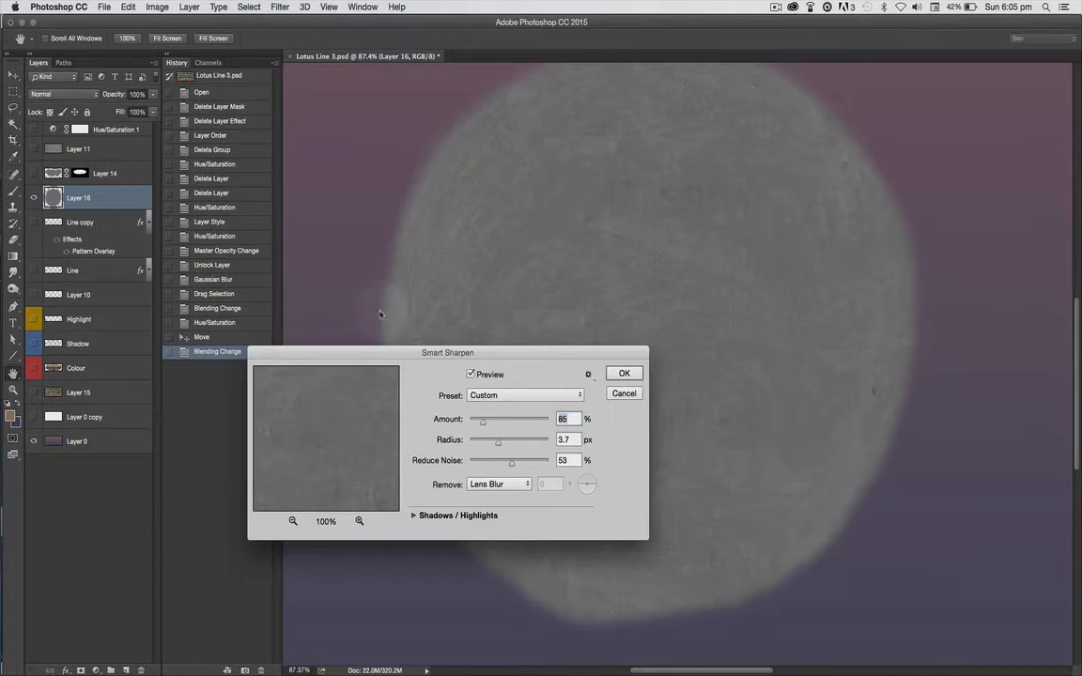
drag(482, 423, 507, 425)
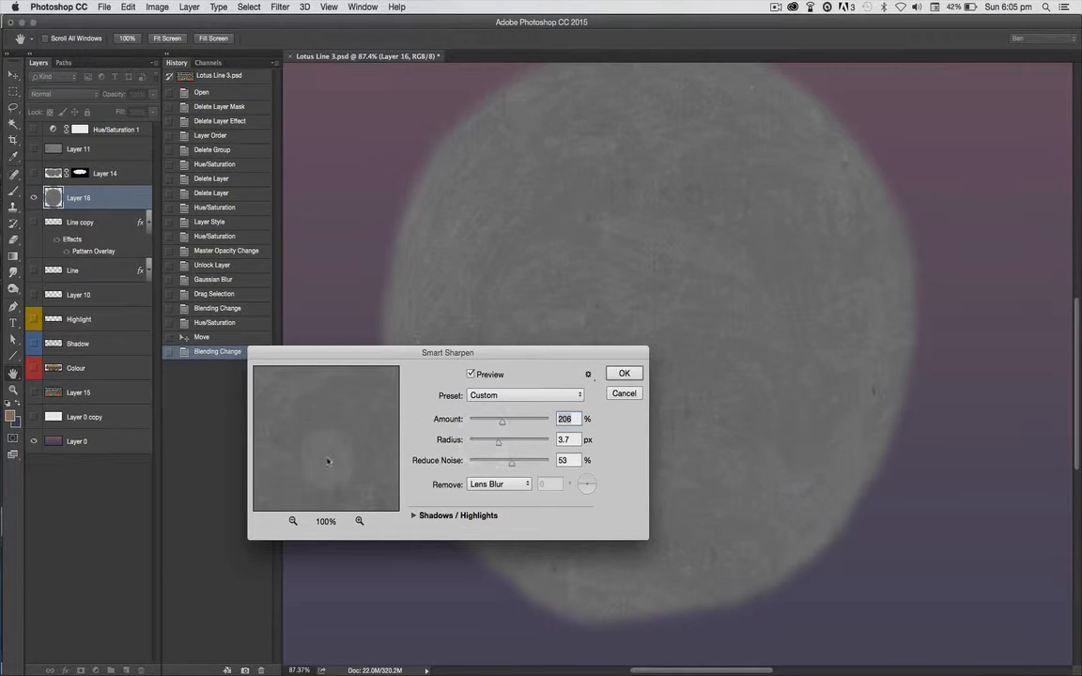
drag(335, 403, 310, 454)
drag(496, 441, 511, 442)
mouse_move(310, 444)
mouse_down()
mouse_move(322, 447)
mouse_move(309, 435)
mouse_up()
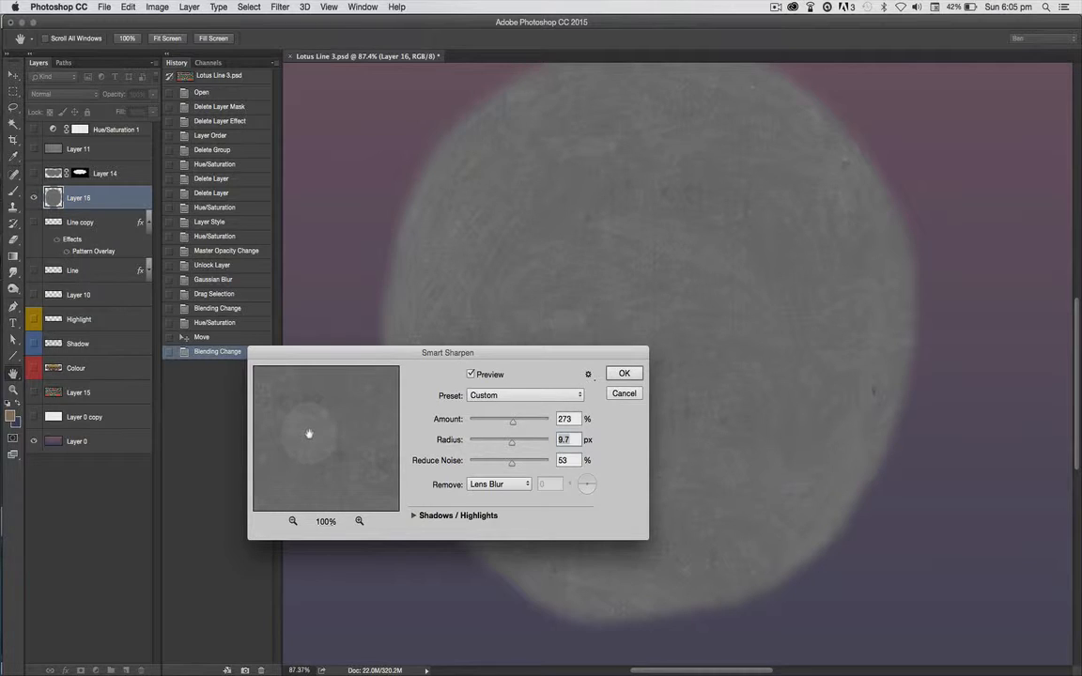
drag(512, 421, 518, 427)
drag(302, 421, 316, 428)
click(624, 373)
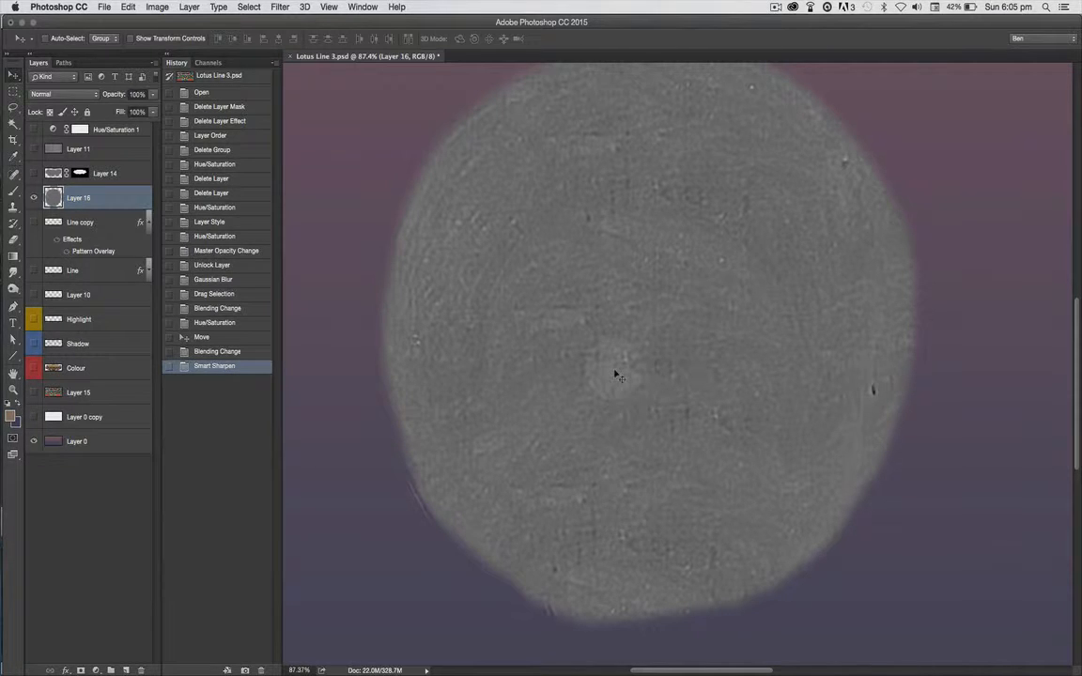
Set the sharpened disc layer's blending mode to Soft Light over the gradient
key(super+minus)
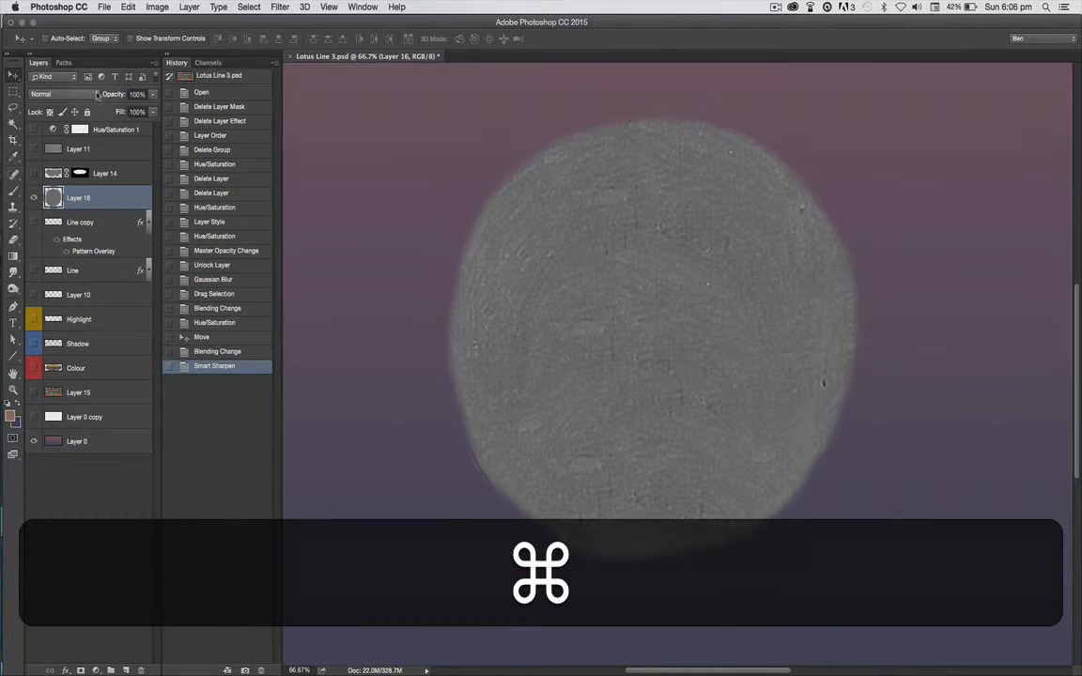
click(86, 94)
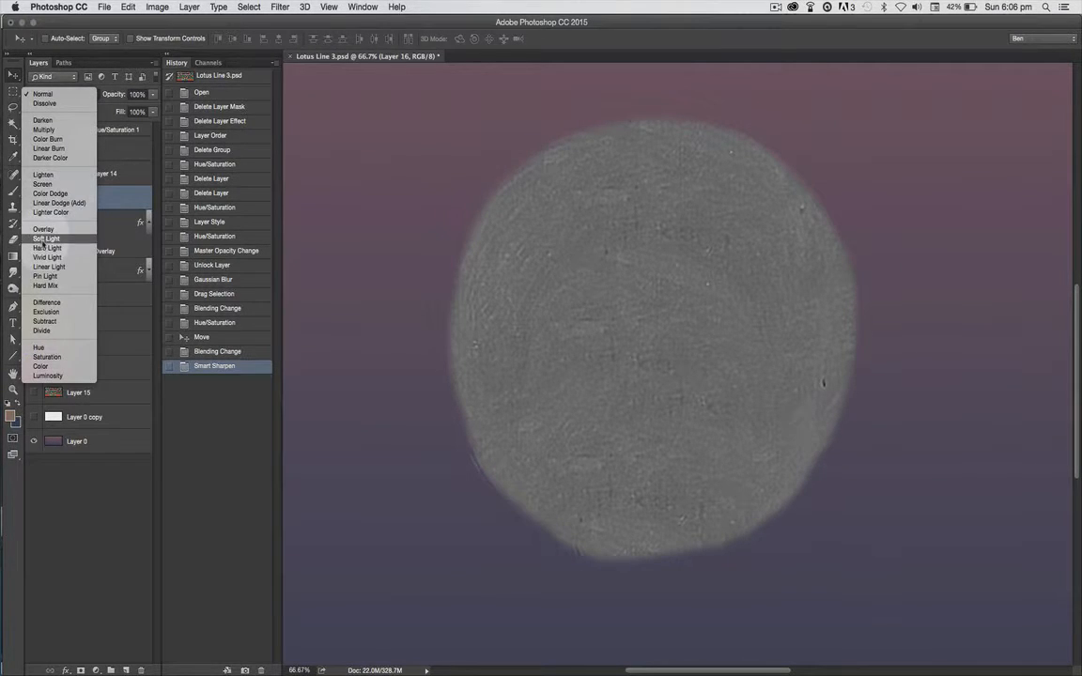
click(44, 239)
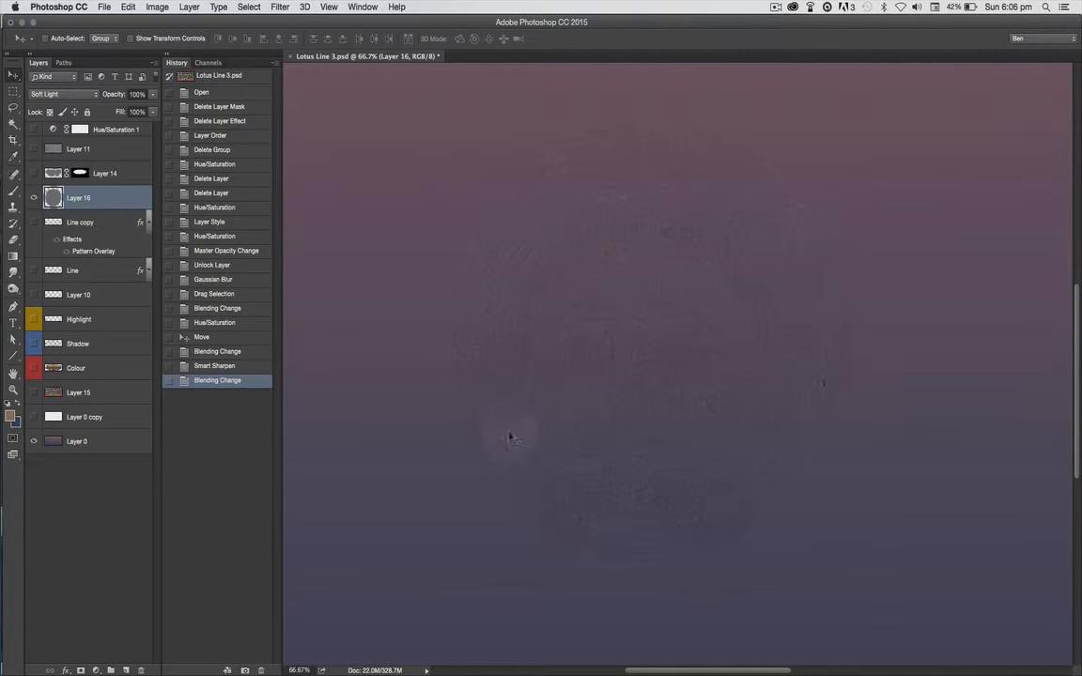
Compare the disc with and without sharpening in the history, reverting to the state before the Smart Sharpen
click(212, 366)
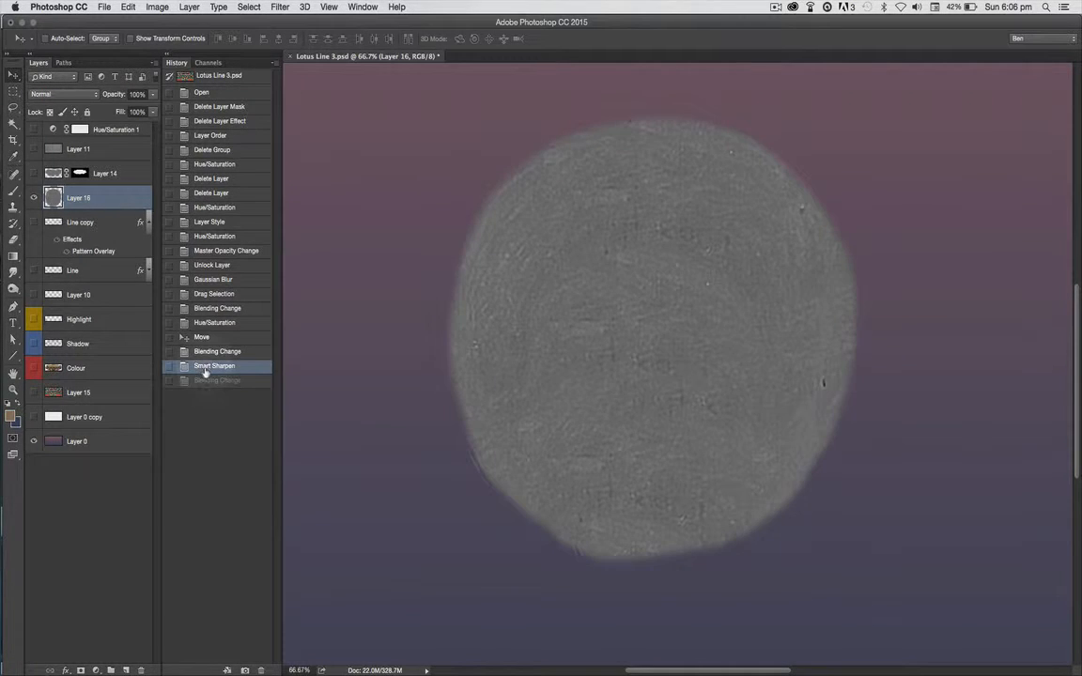
click(206, 353)
key(super+z)
key(super+z)
key(super+z)
click(217, 356)
Smart Sharpen the grey disc with amount 177%, radius 9.7 px, noise reduction 53% and Lens Blur removal
click(279, 8)
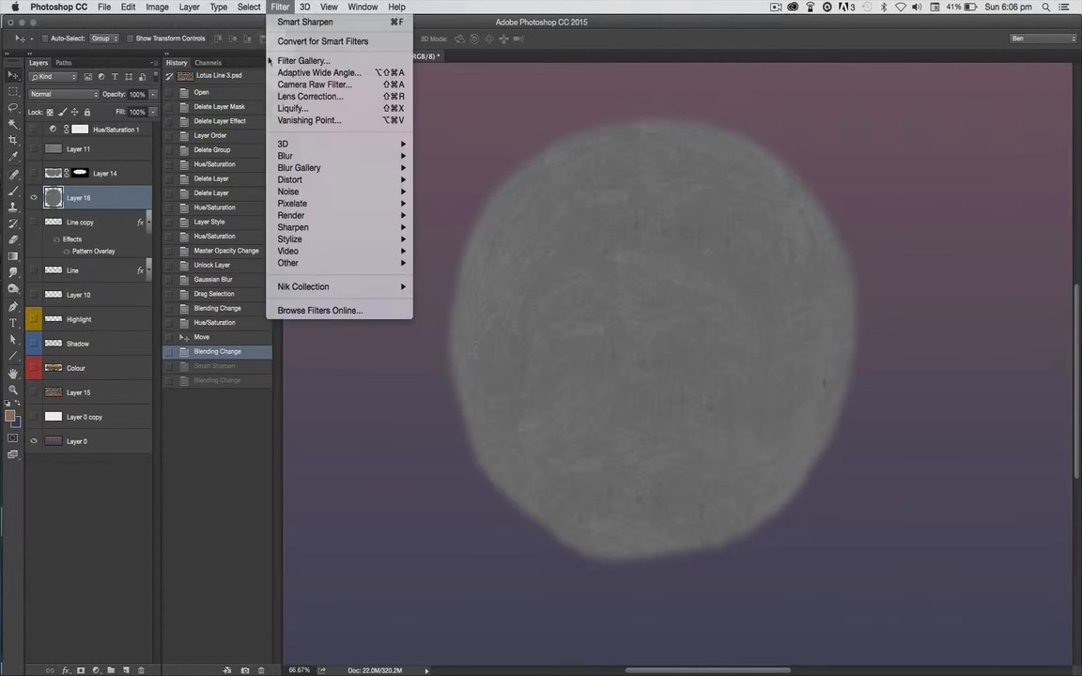
mouse_move(288, 242)
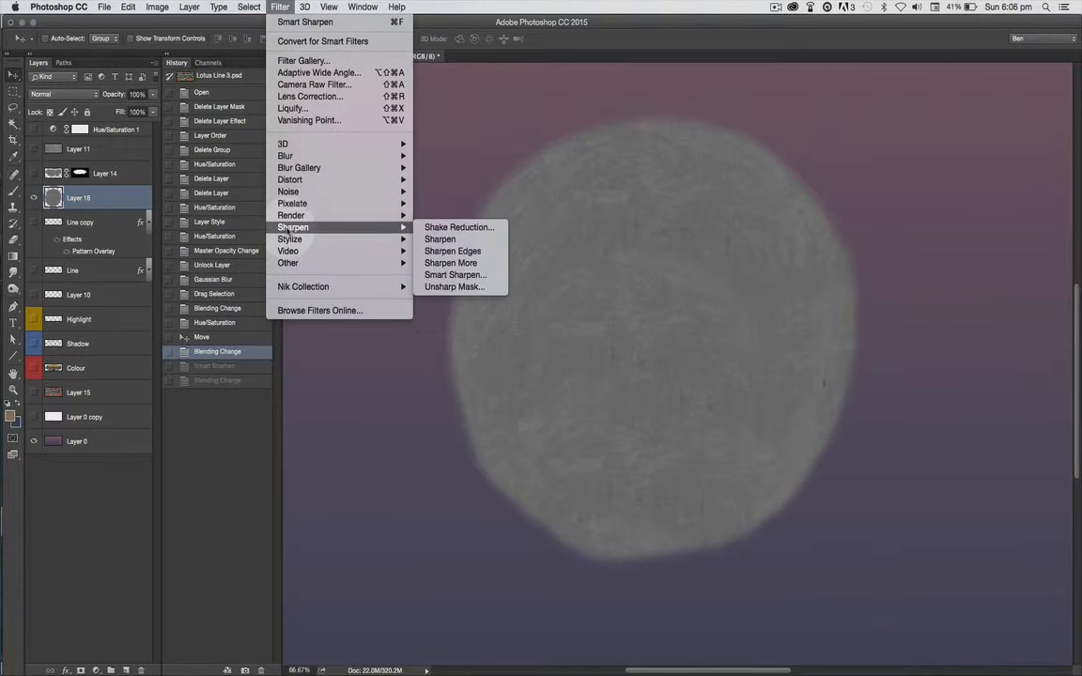
click(441, 276)
drag(520, 421, 498, 422)
drag(292, 386, 288, 447)
drag(298, 500, 350, 447)
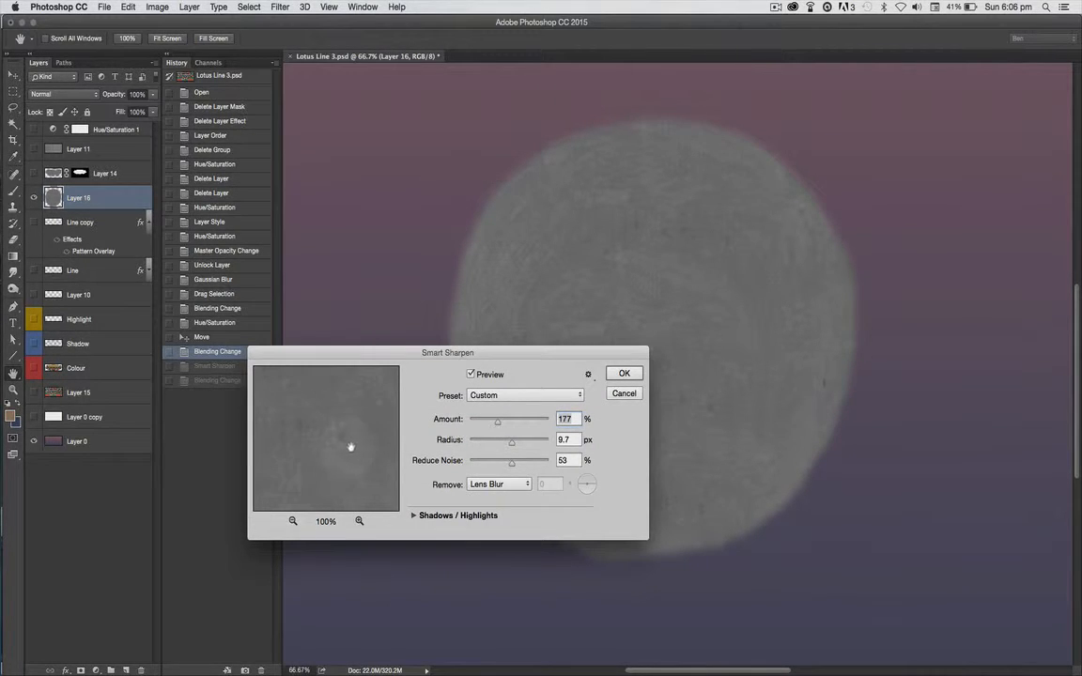
key(super+h)
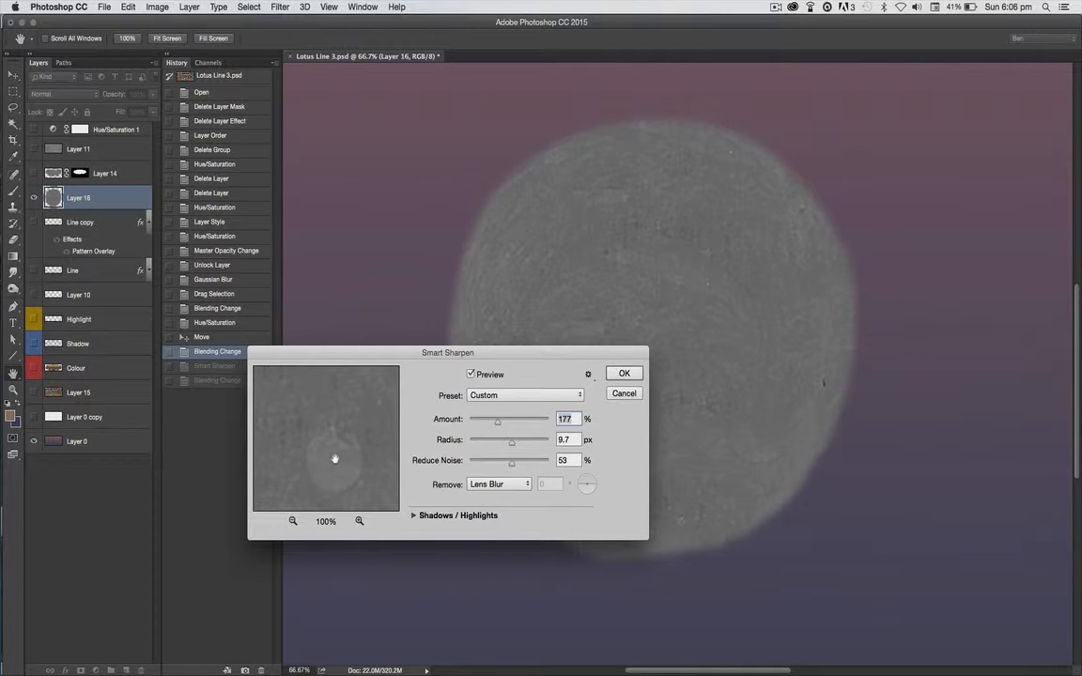
click(623, 375)
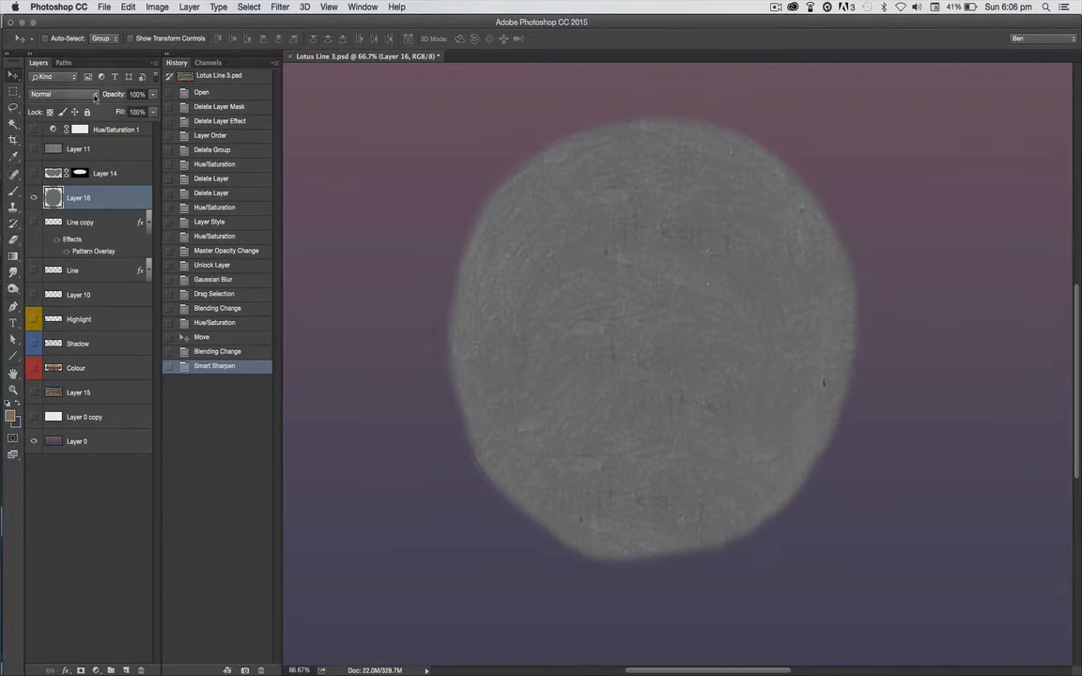
Set the disc layer's blending mode to Soft Light and show the Colour layer beneath it
click(95, 96)
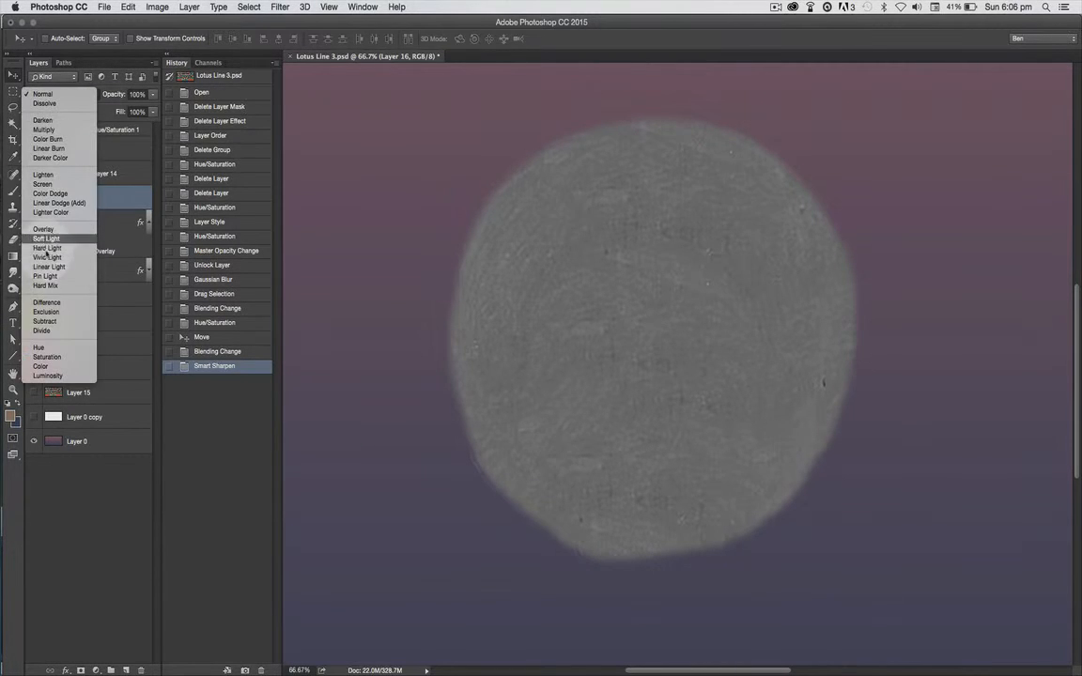
click(45, 239)
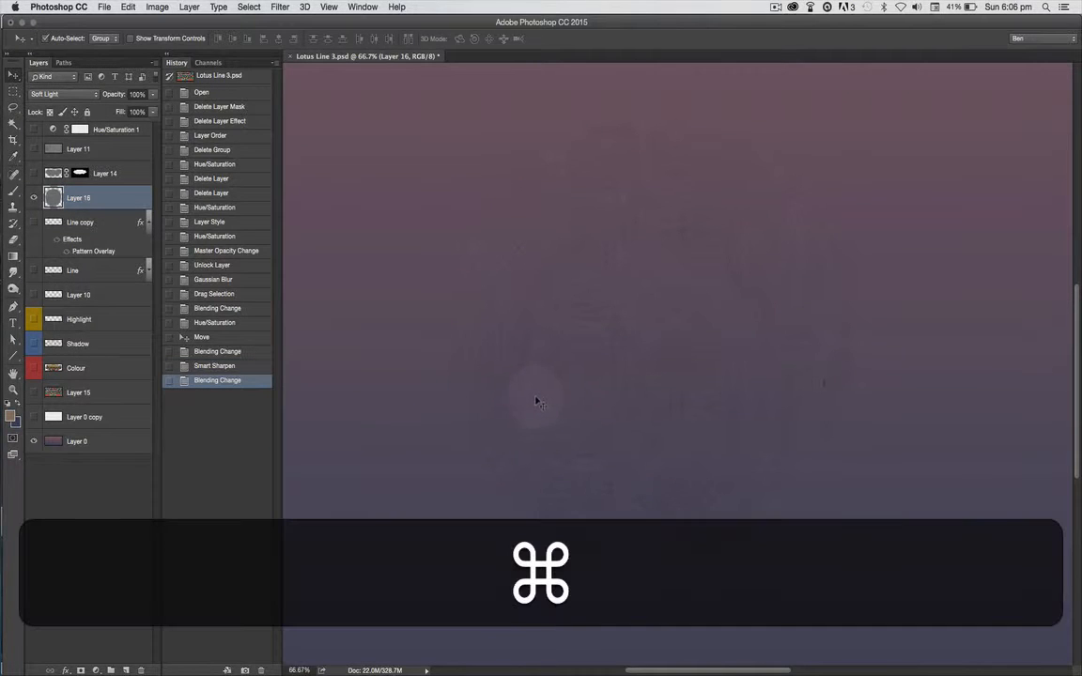
key(super+minus)
key(super+minus)
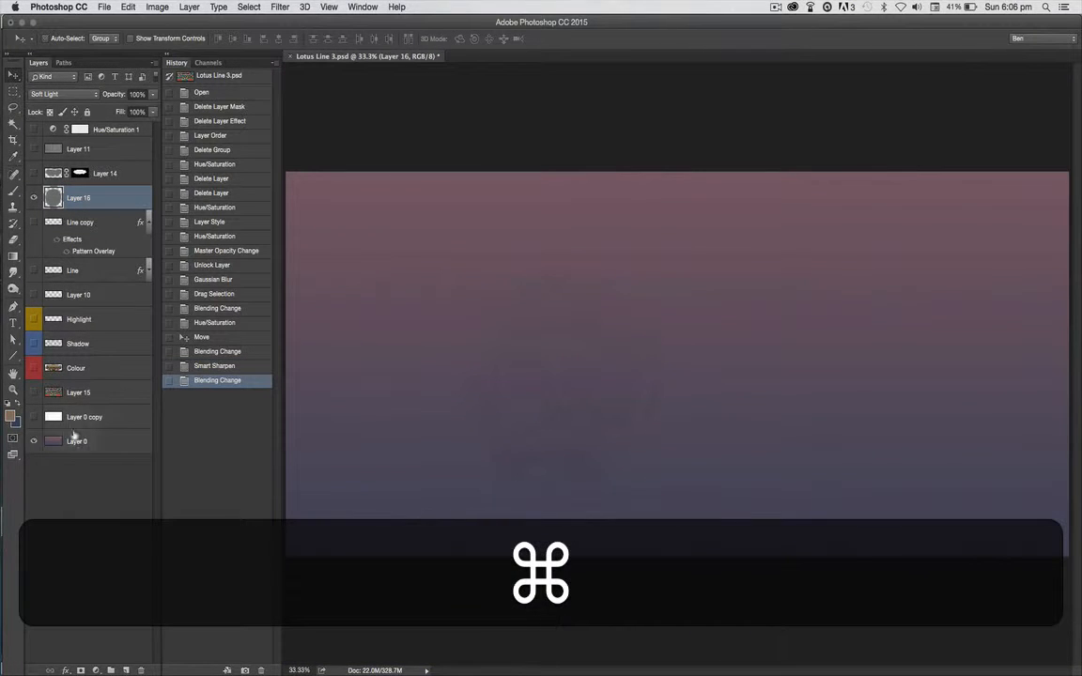
click(33, 369)
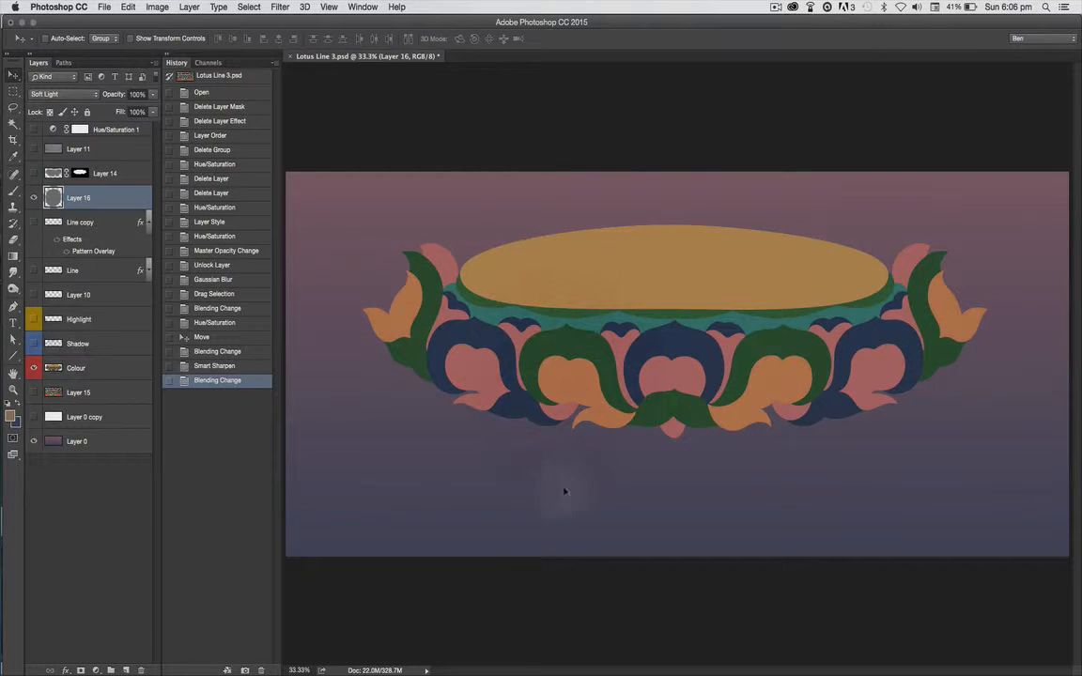
Move the Soft Light texture disc across the lotus to the right side of the artwork
key(super+space)
drag(633, 449, 460, 388)
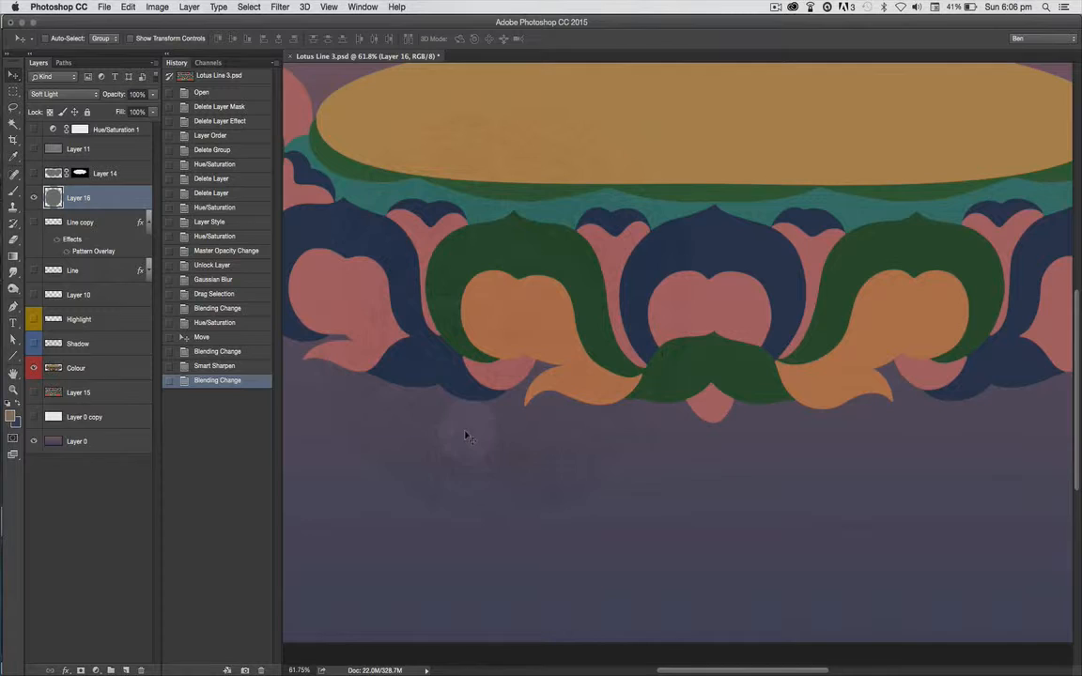
key(v)
drag(488, 433, 932, 491)
key(super+minus)
key(super+minus)
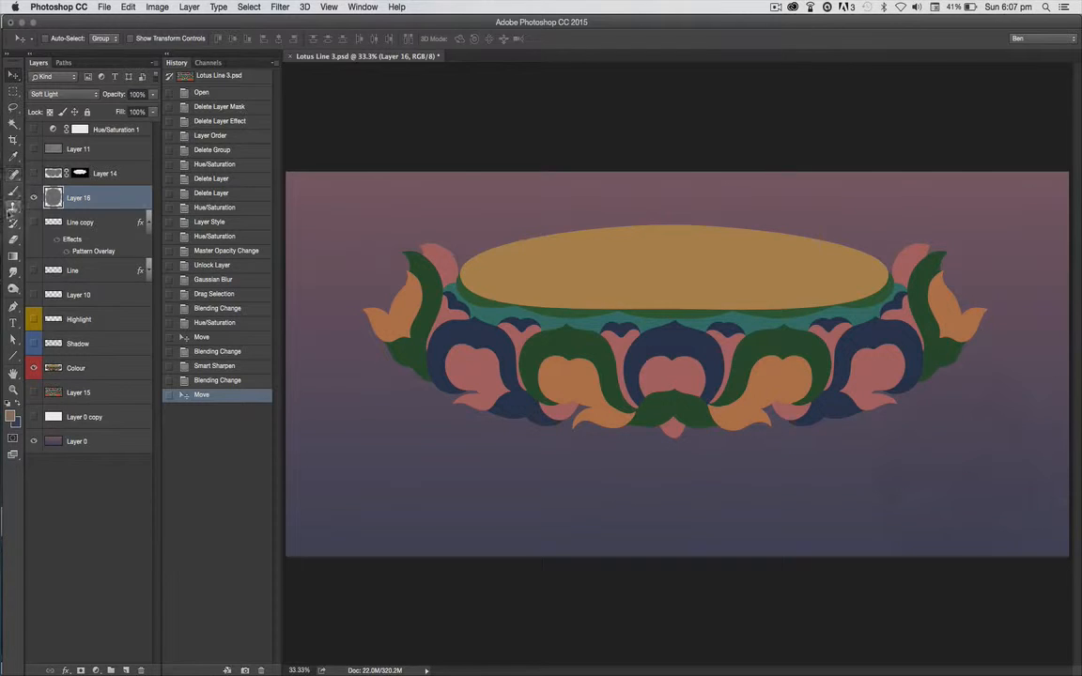
Clone Stamp the texture disc's surface over the lotus's right side with an 800 px brush, sampling the current layer with Aligned off
click(12, 208)
click(66, 203)
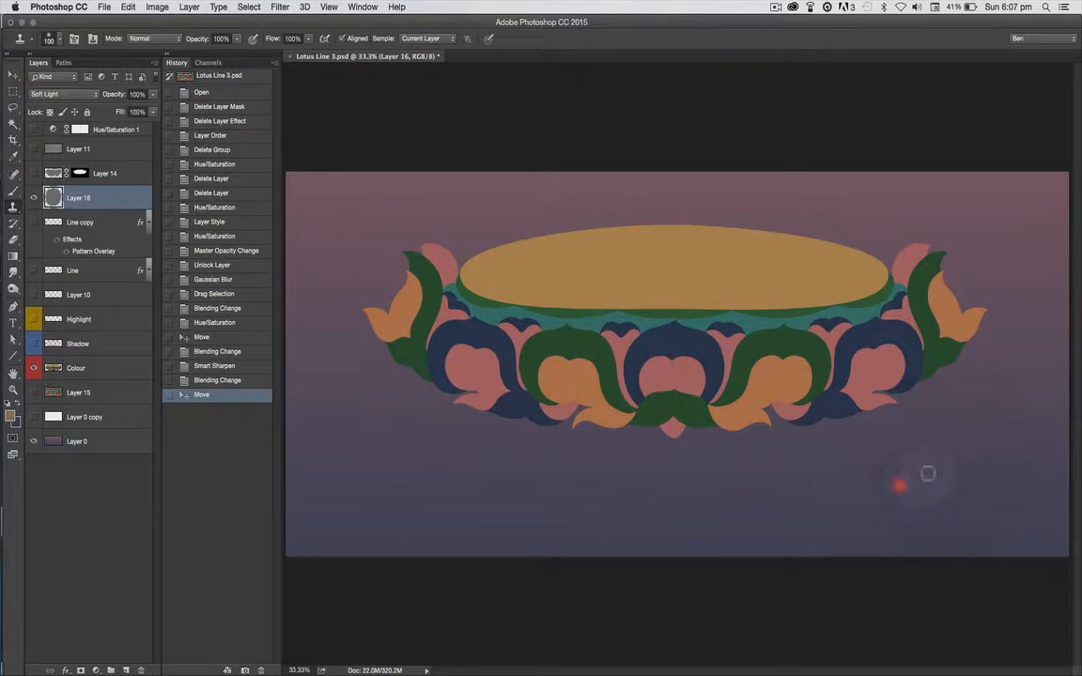
key(])
key(])
key(])
key(])
key(])
key(])
key(])
click(956, 475)
click(961, 464)
click(960, 464)
click(968, 461)
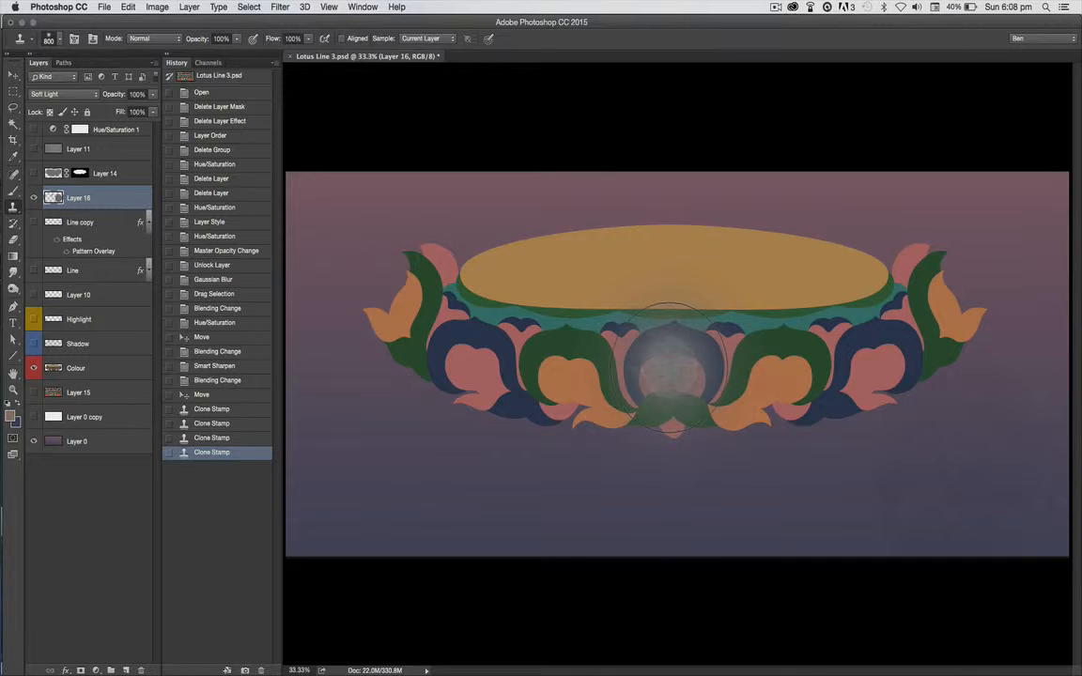
Enlarge the Clone Stamp brush to 900 px and spread the texture over the central petals and the orange petals beside them
key(bracketright)
mouse_move(657, 348)
mouse_down()
mouse_move(620, 371)
mouse_move(554, 336)
mouse_move(510, 345)
mouse_up()
key(super+space)
mouse_move(688, 459)
mouse_down()
mouse_move(717, 476)
mouse_move(651, 378)
mouse_up()
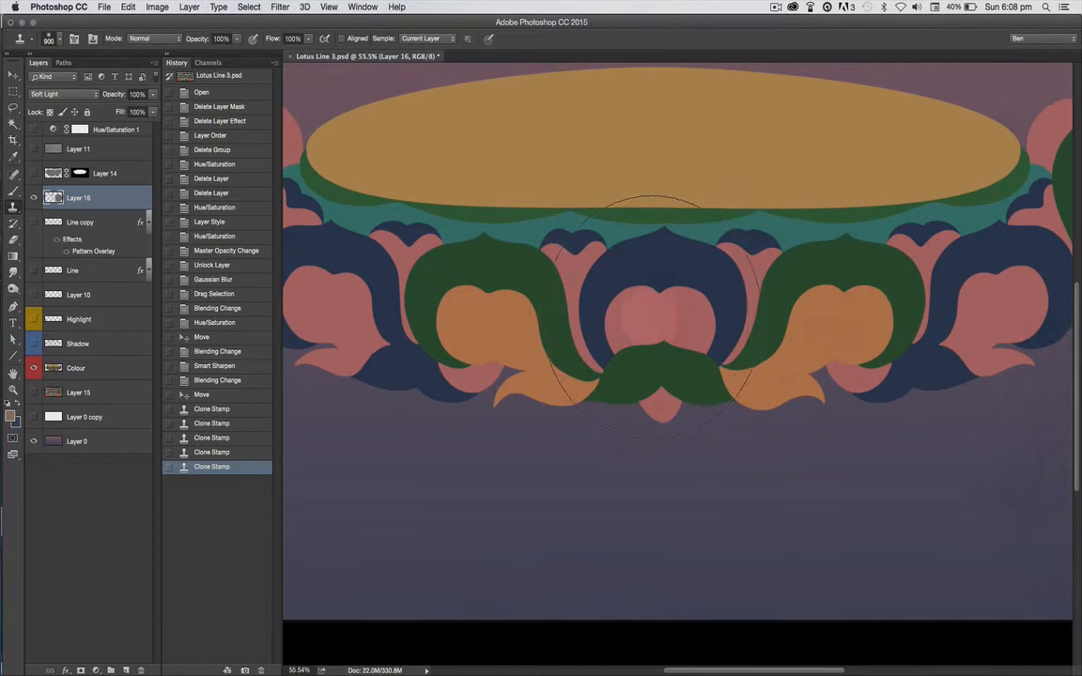
mouse_move(657, 282)
mouse_down()
mouse_move(681, 312)
mouse_move(493, 316)
mouse_up()
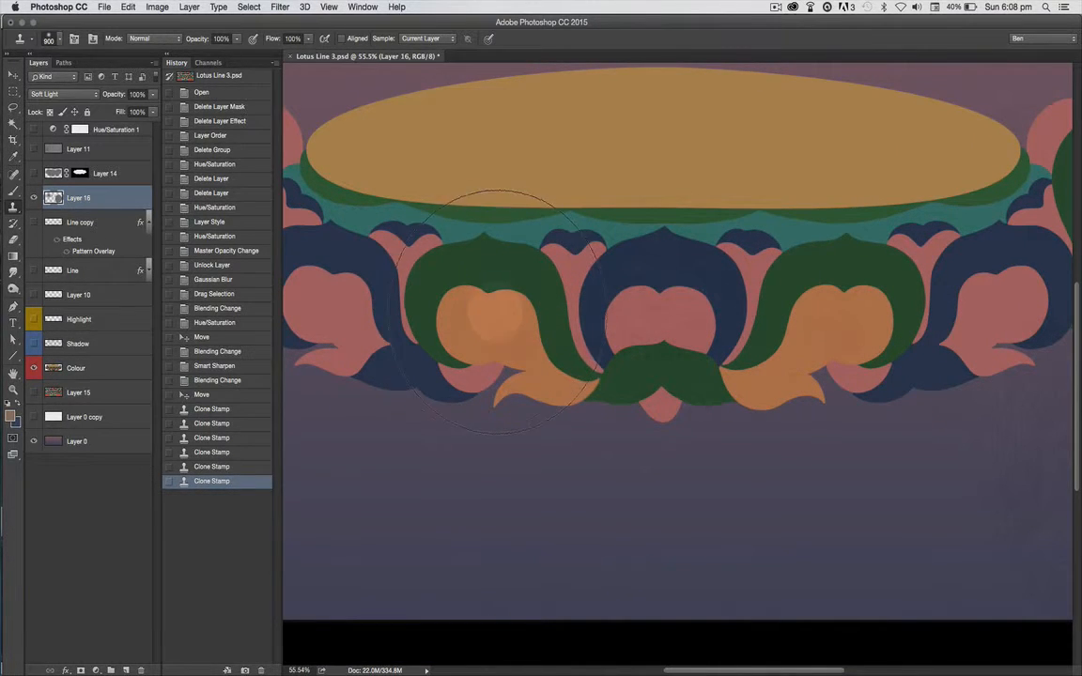
click(498, 310)
drag(857, 338, 868, 338)
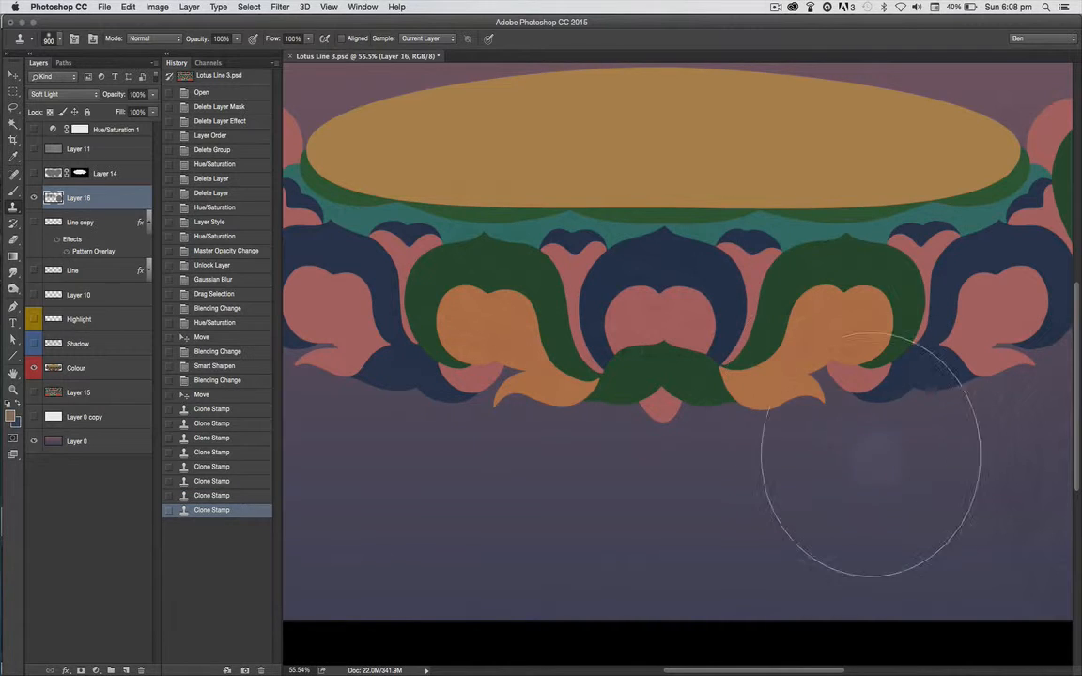
Clone the texture over the blue-and-pink petal and the outermost petals at the lotus's right end
key(space)
drag(913, 420, 634, 493)
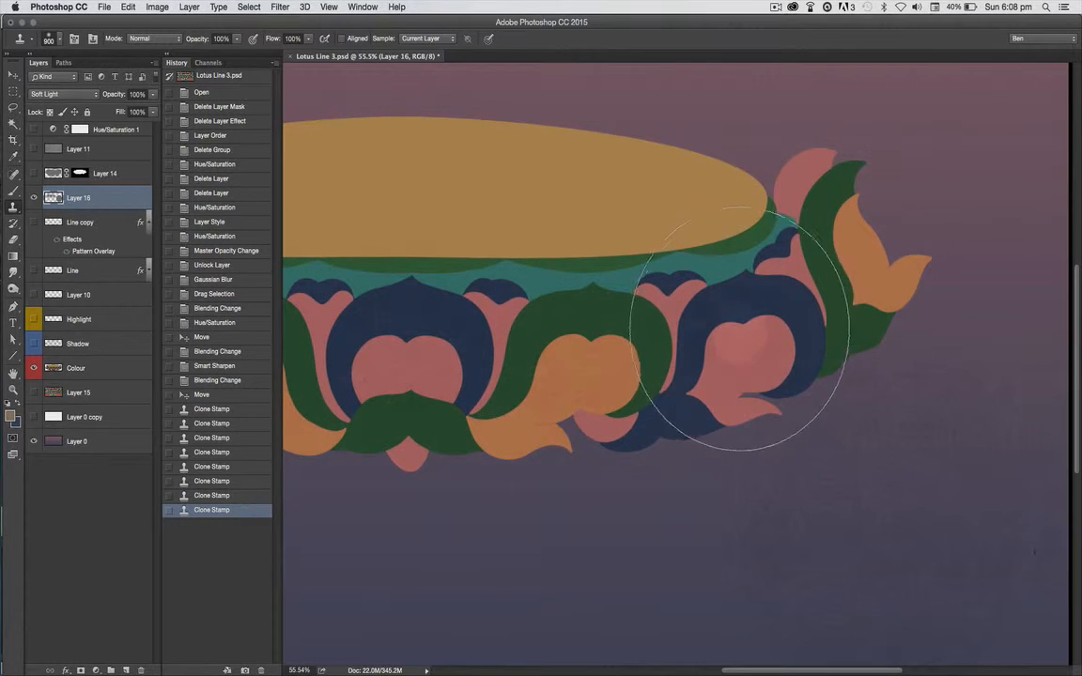
drag(740, 329, 820, 241)
click(821, 241)
Clone the texture over the outermost orange, green and pink petals at the lotus's left end
key(space)
mouse_move(572, 459)
mouse_down()
mouse_move(694, 478)
mouse_move(894, 449)
mouse_up()
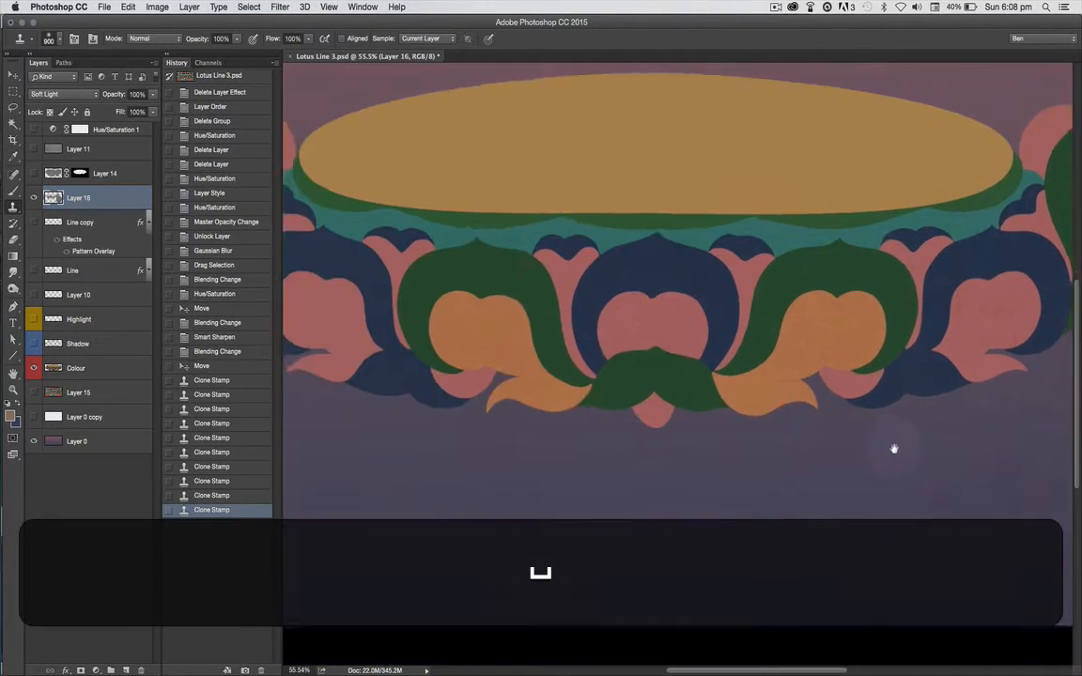
click(460, 287)
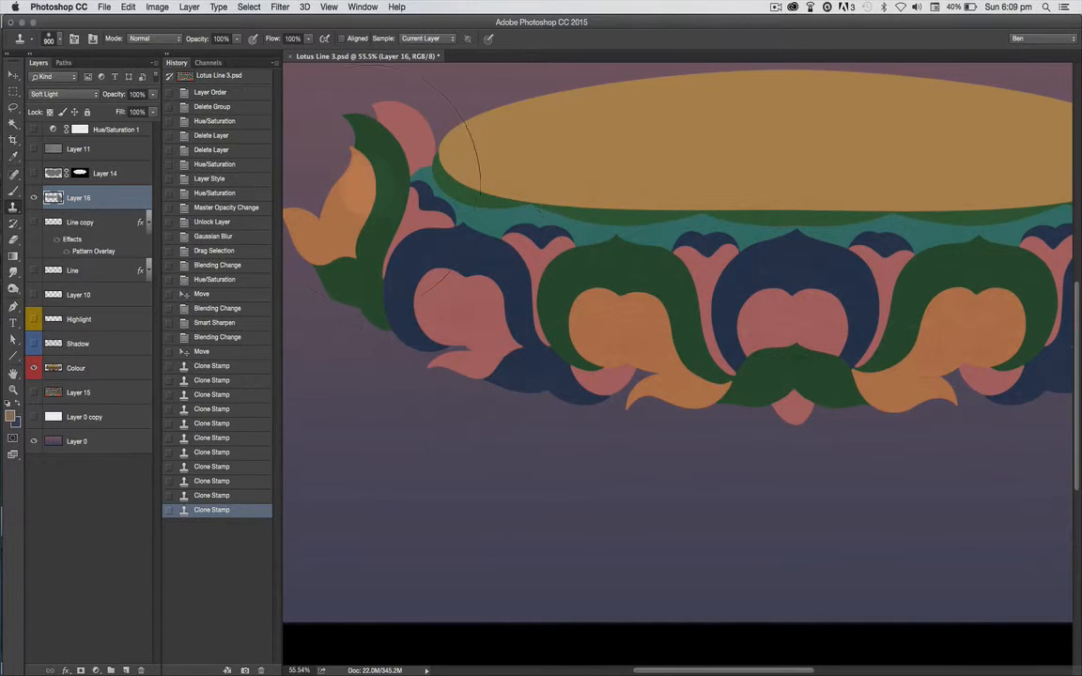
key(space)
drag(604, 453, 651, 517)
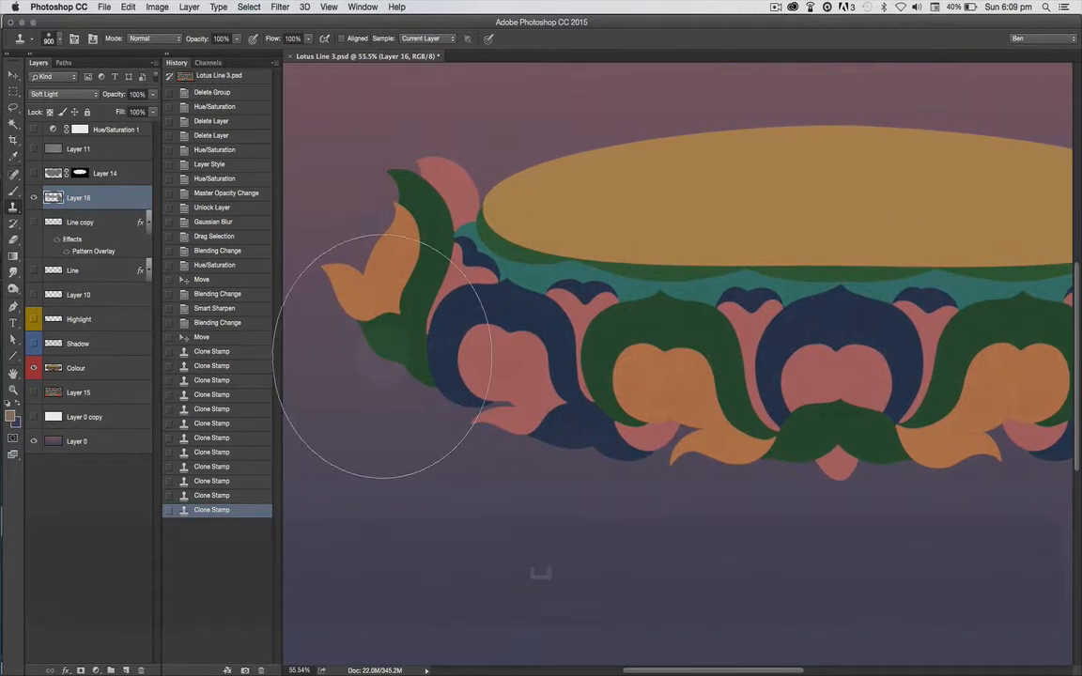
click(448, 208)
Clone the texture over the left part of the golden seat and down toward the middle of its rim
key(space)
drag(706, 451, 561, 449)
click(444, 236)
click(519, 235)
click(479, 199)
click(678, 263)
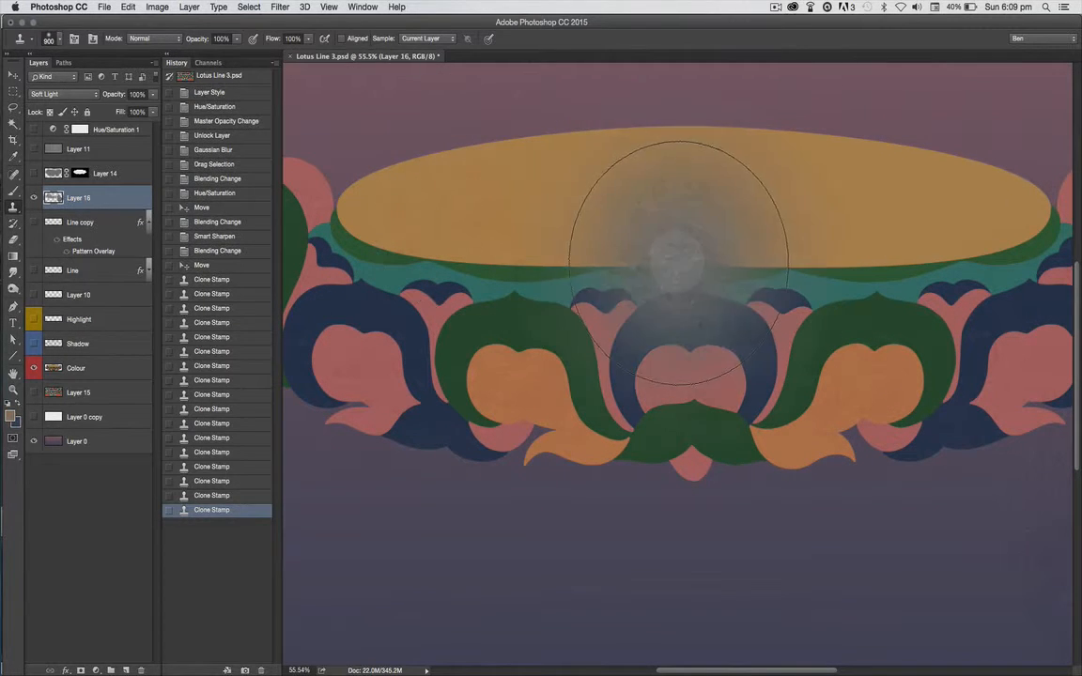
Cover the rest of the golden seat and the teal rim and petals beneath it with cloned texture
click(883, 221)
click(861, 188)
click(836, 176)
click(775, 168)
click(640, 155)
click(700, 281)
click(849, 315)
click(655, 249)
click(483, 194)
click(434, 266)
click(619, 292)
key(Tab)
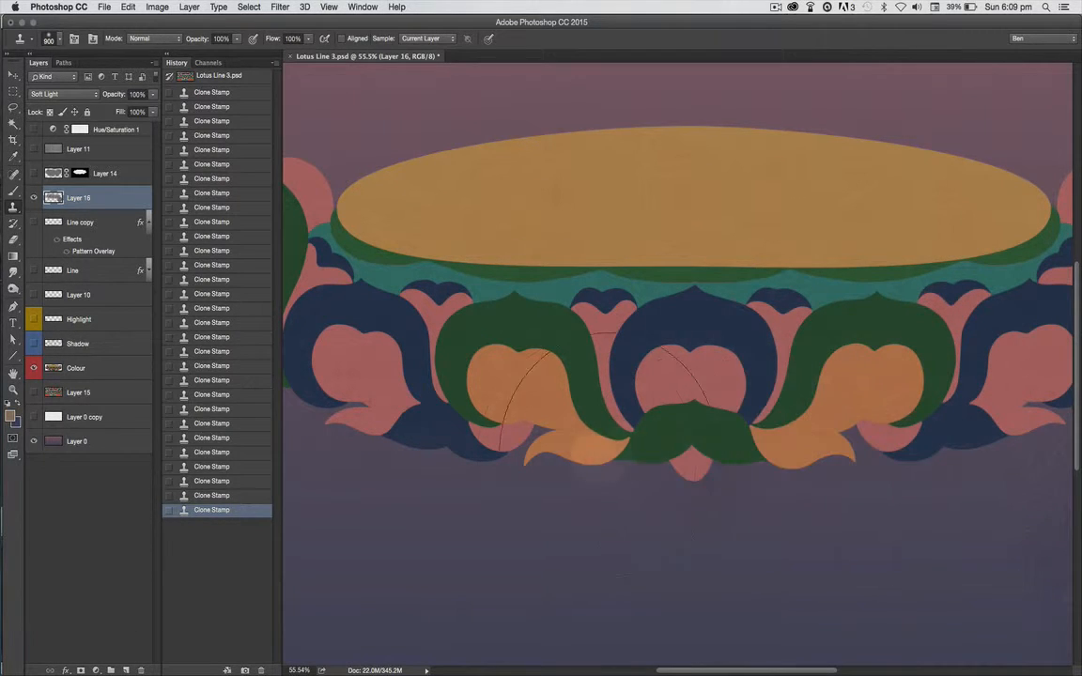
Add more cloned texture over the blue-and-pink petal and outer leaves on the lotus's left side
mouse_move(338, 376)
mouse_down()
mouse_move(398, 459)
mouse_move(343, 351)
mouse_up()
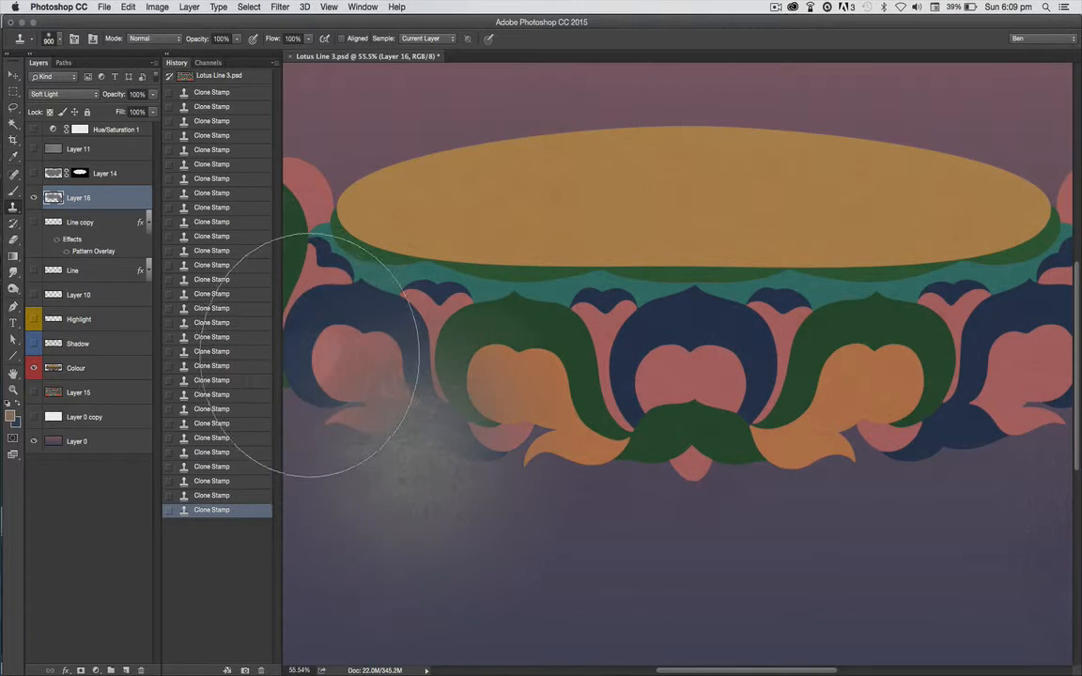
key(space)
drag(345, 391, 510, 418)
key(space)
drag(759, 489, 850, 490)
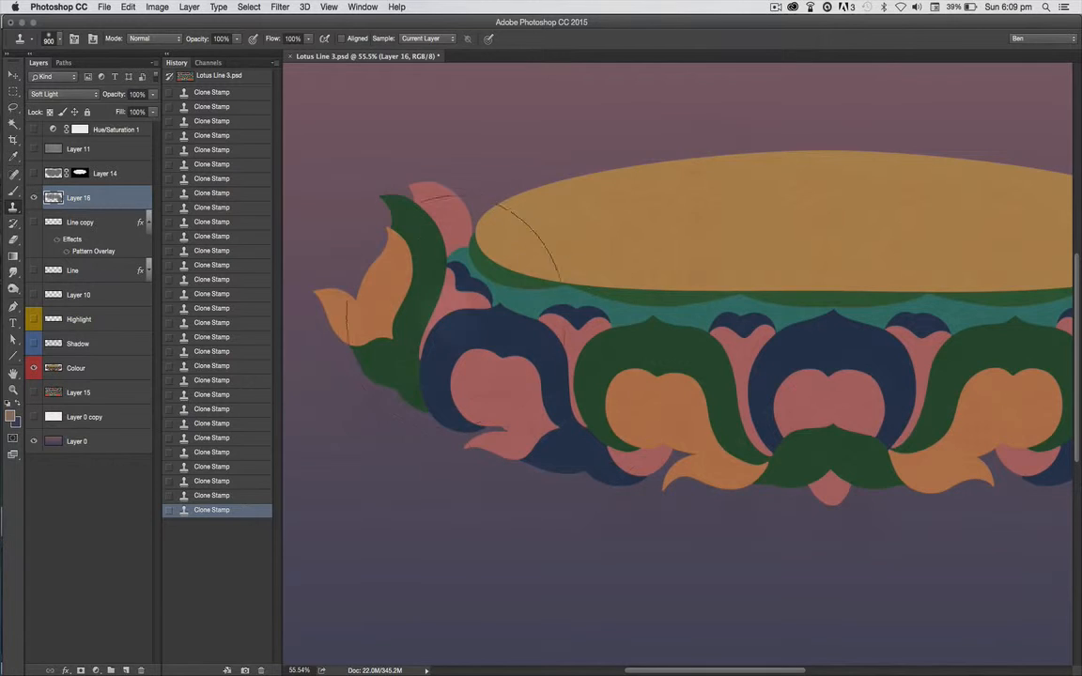
Fill the remaining untextured areas around the golden seat's right end and nearby petals with the Clone Stamp
key(space)
mouse_move(915, 439)
mouse_down()
mouse_move(628, 495)
mouse_move(544, 435)
mouse_up()
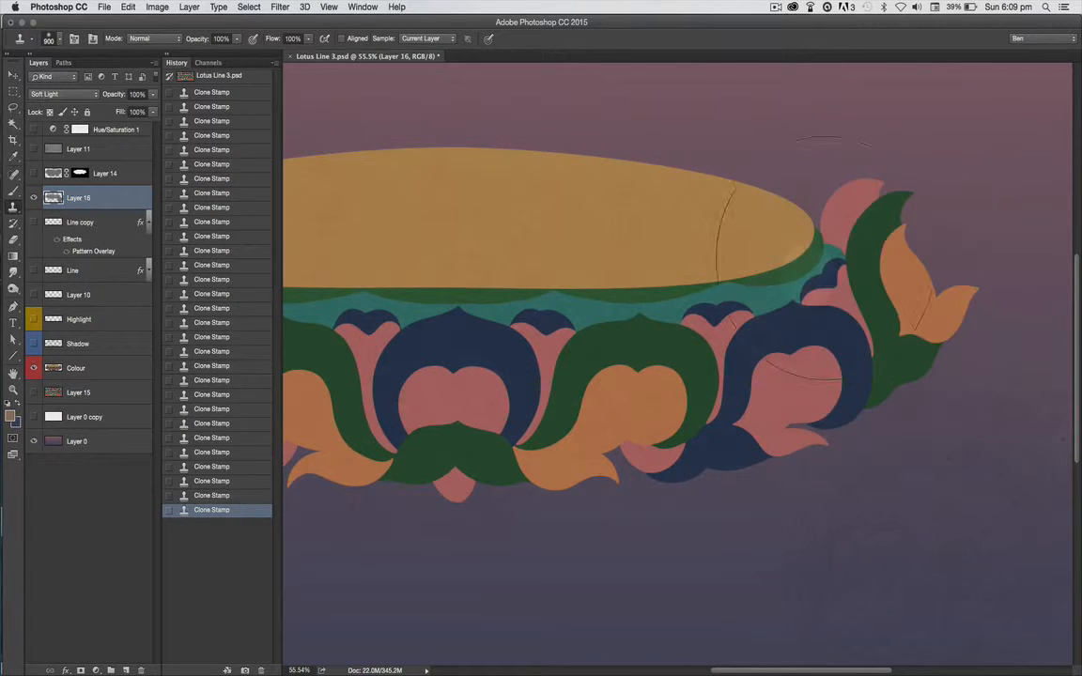
key(space)
drag(499, 513, 599, 493)
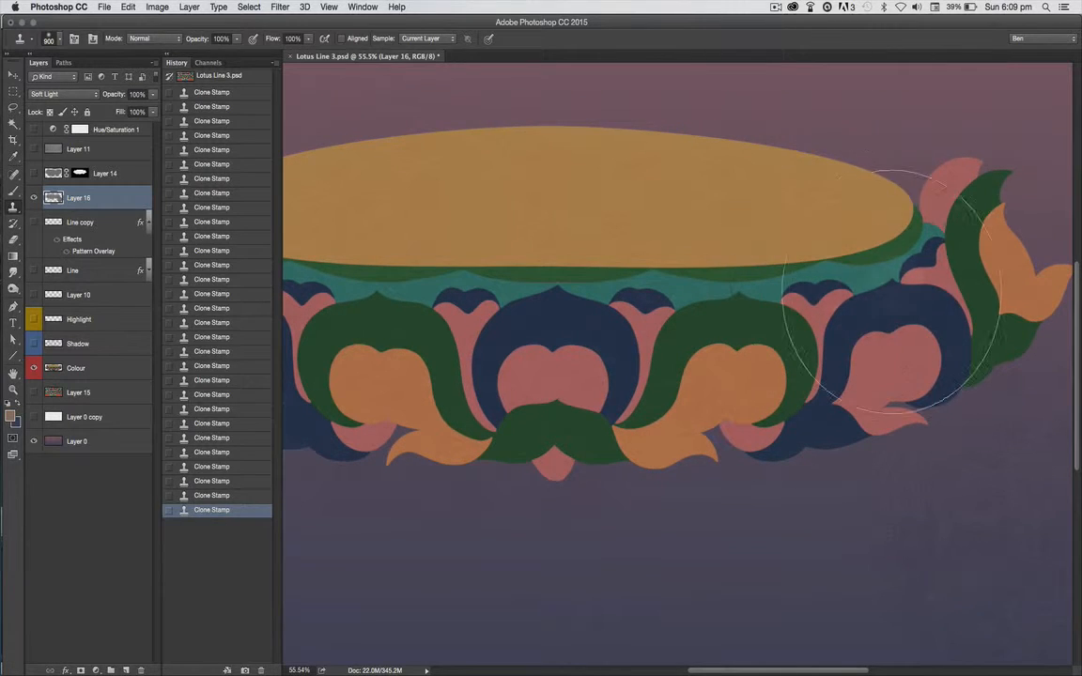
Clone the texture along the lower edge of the lotus's left petals and inspect the coverage up close
key(space)
drag(572, 483, 849, 441)
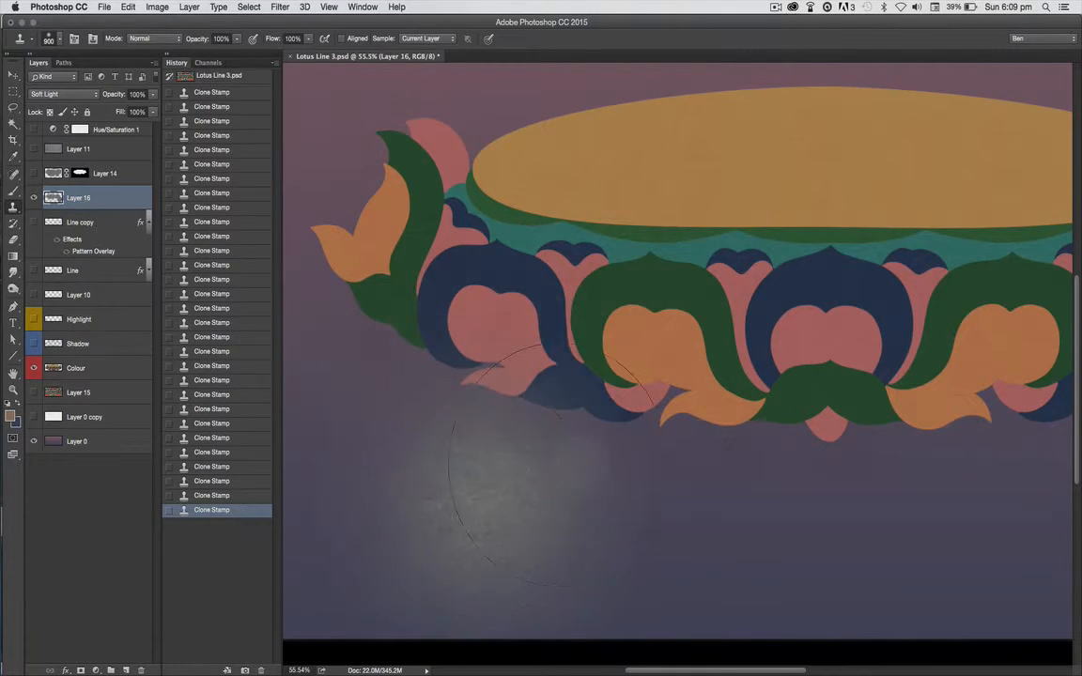
key(super+space)
drag(570, 466, 664, 476)
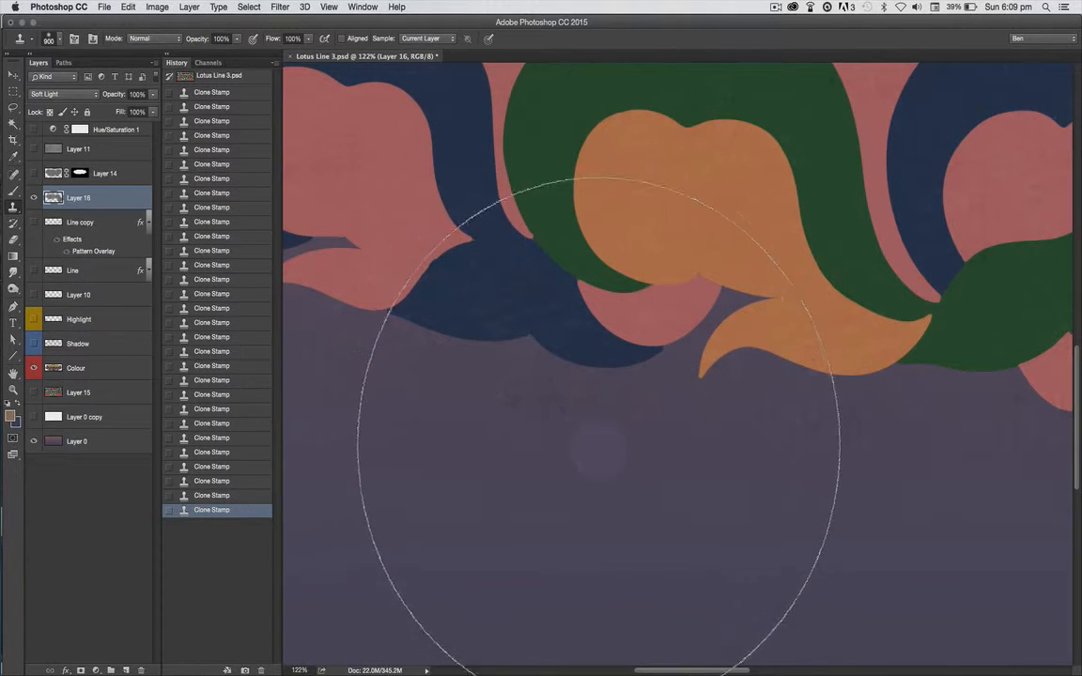
Load the Colour layer's outline as a selection and add it as a layer mask on the Soft Light texture, Layer 16
key(super+minus)
key(super+minus)
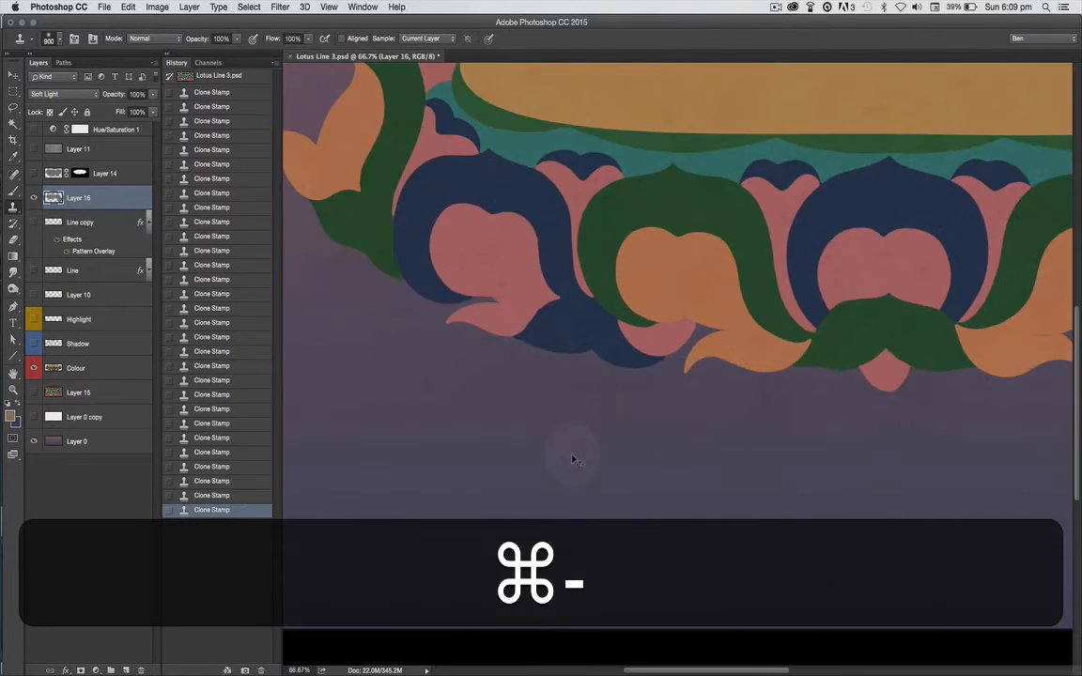
key(super+minus)
key(super+minus)
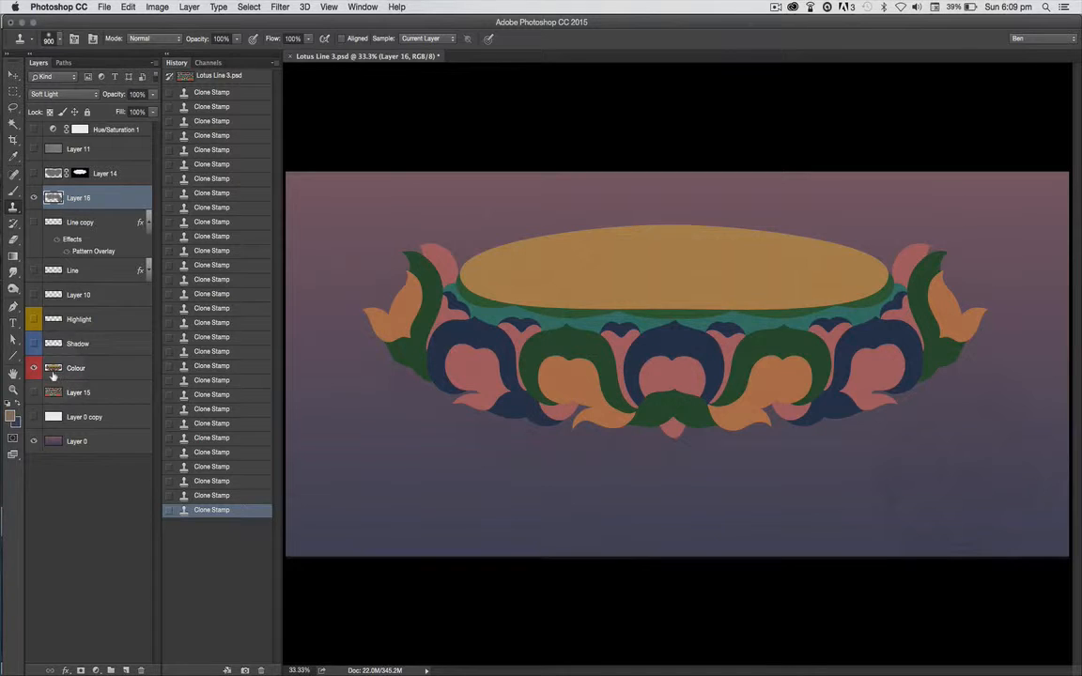
key(super)
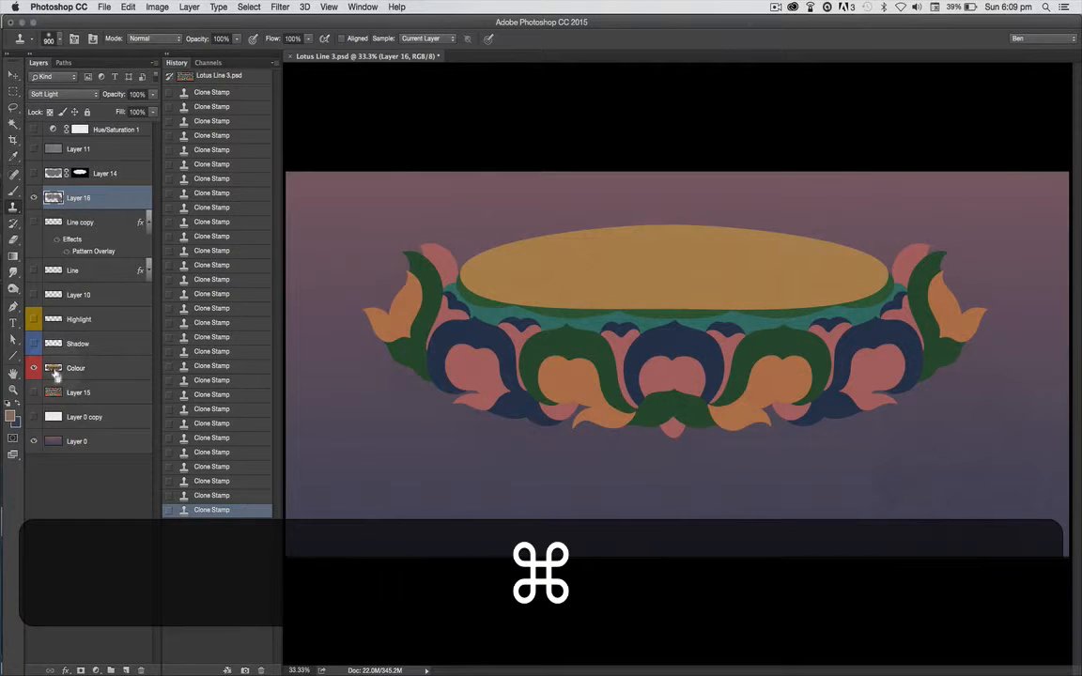
super+click(53, 369)
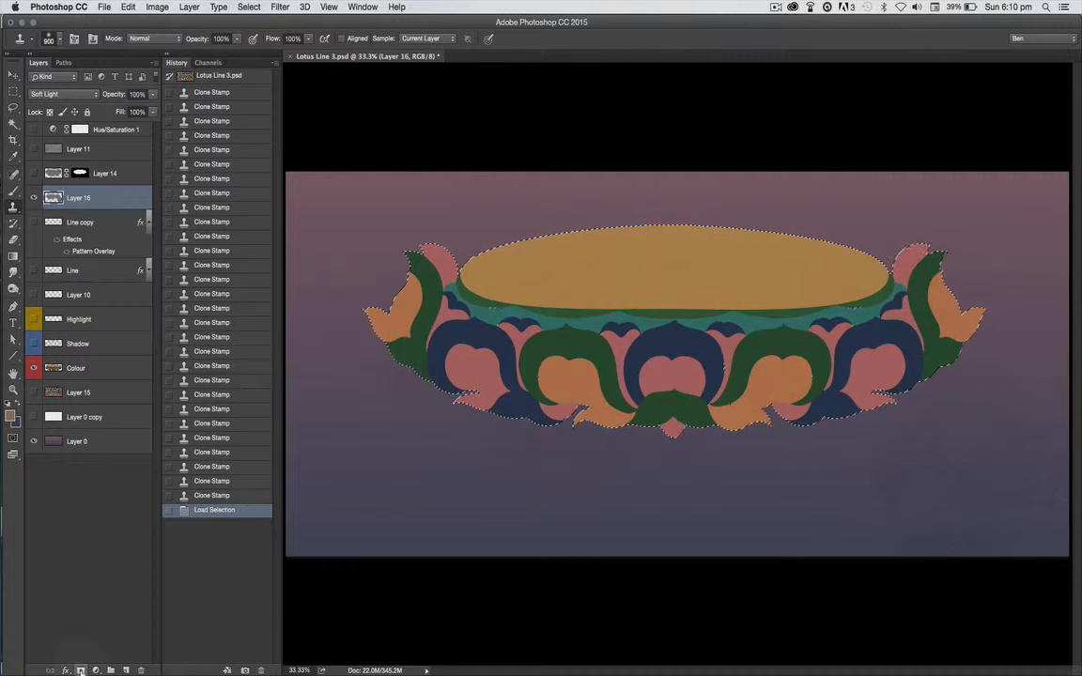
click(81, 671)
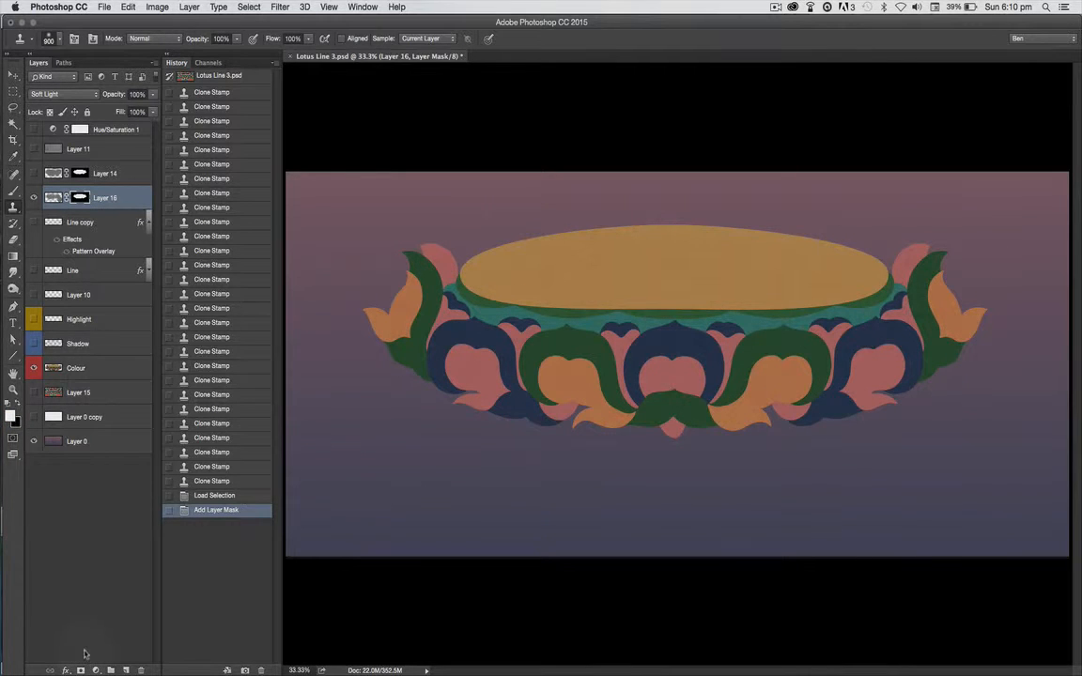
mouse_move(435, 494)
mouse_down()
mouse_move(722, 534)
mouse_move(811, 496)
mouse_move(827, 538)
mouse_move(949, 542)
mouse_up()
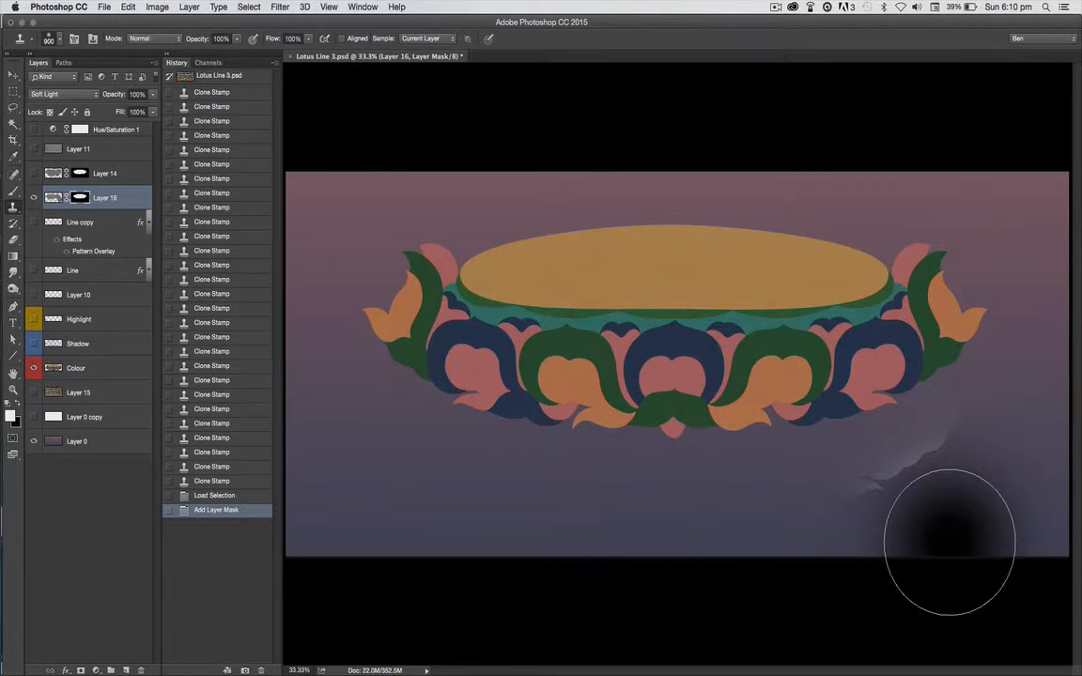
key(z)
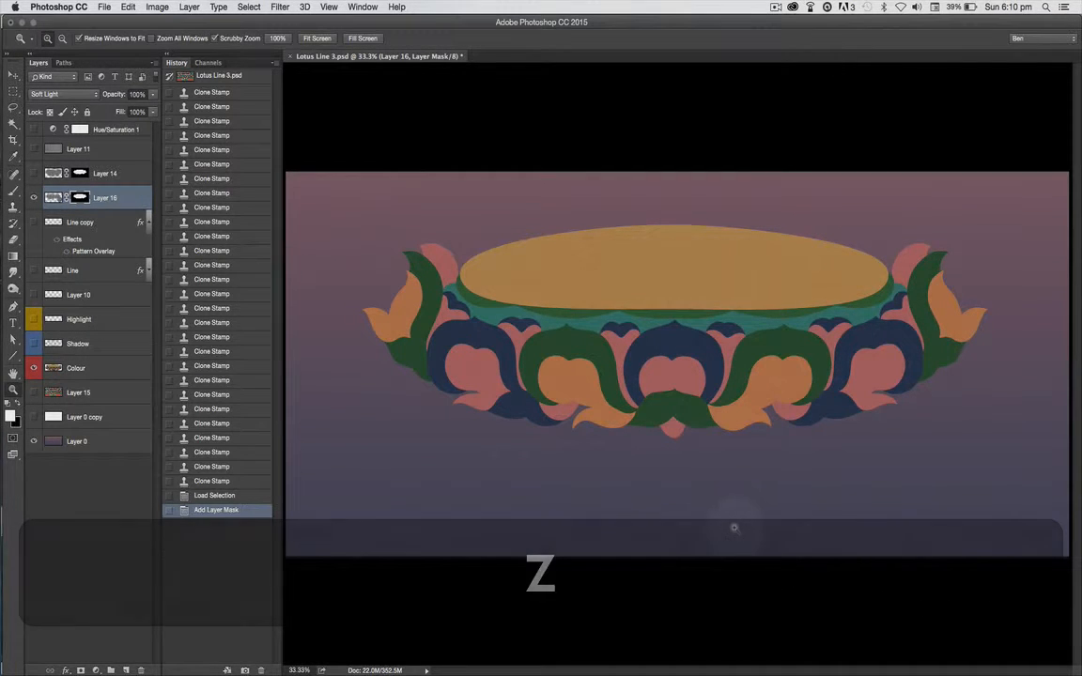
key(v)
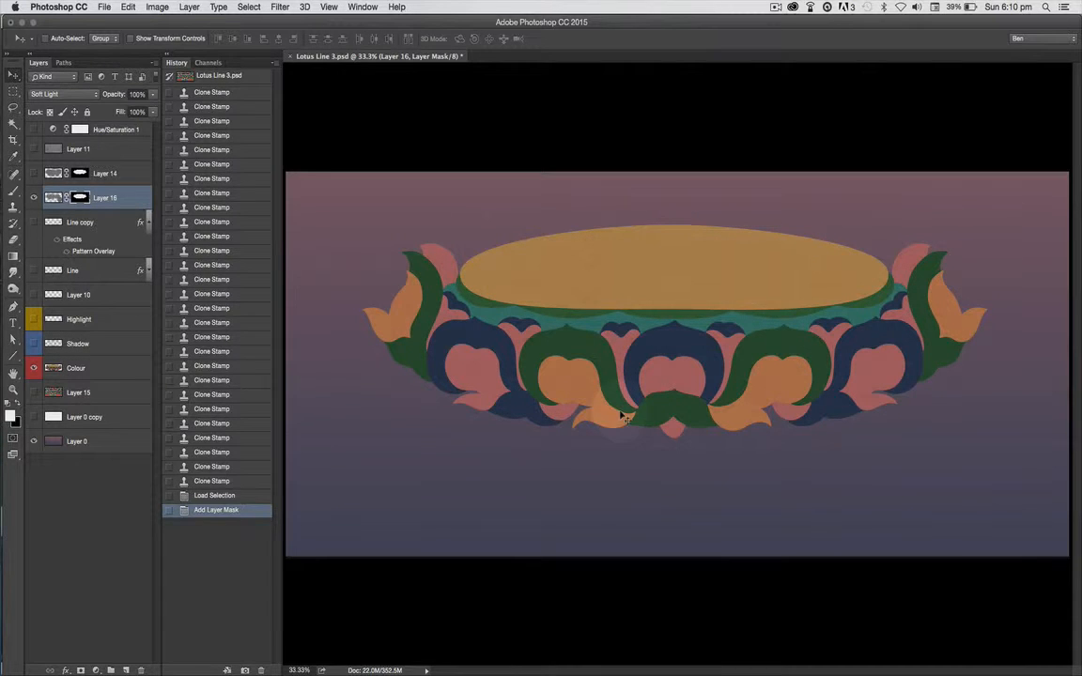
Show the Shadow, Highlight, Layer 10, Line copy and Layer 11 layers together with the textured lotus
key(alt+super)
key(super+space)
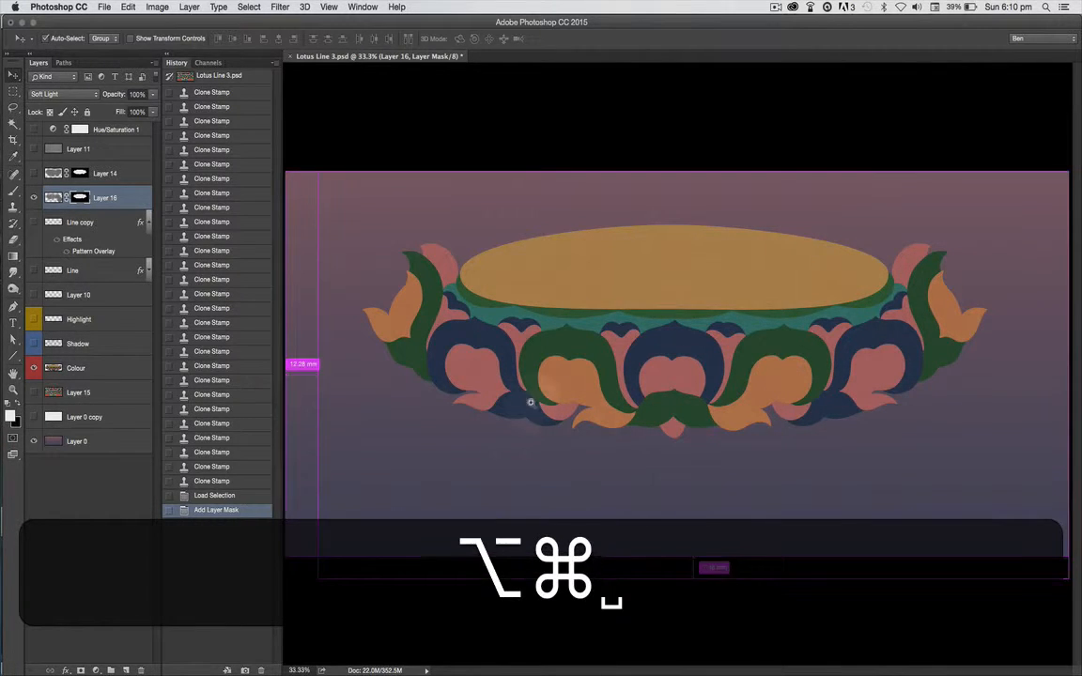
drag(476, 377, 543, 412)
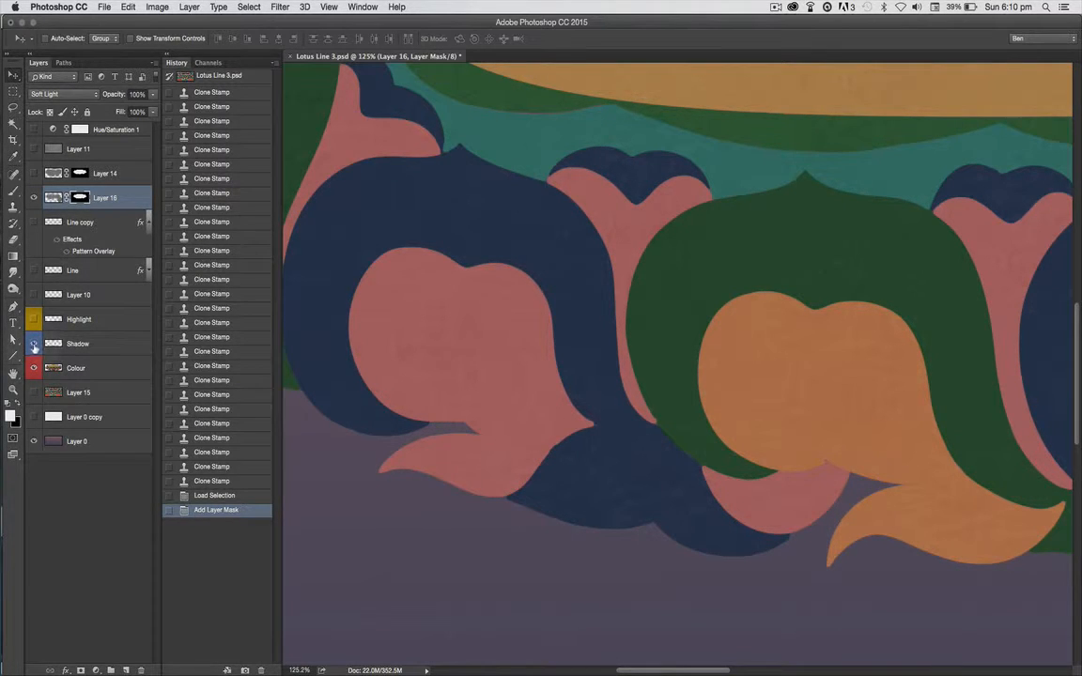
click(34, 344)
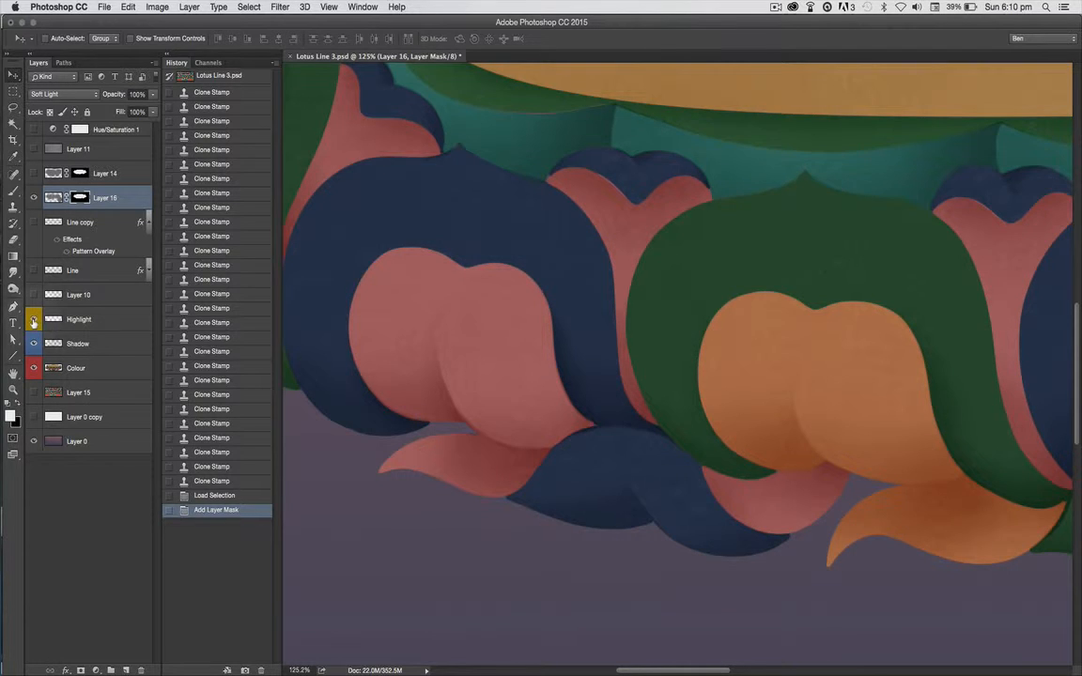
click(34, 320)
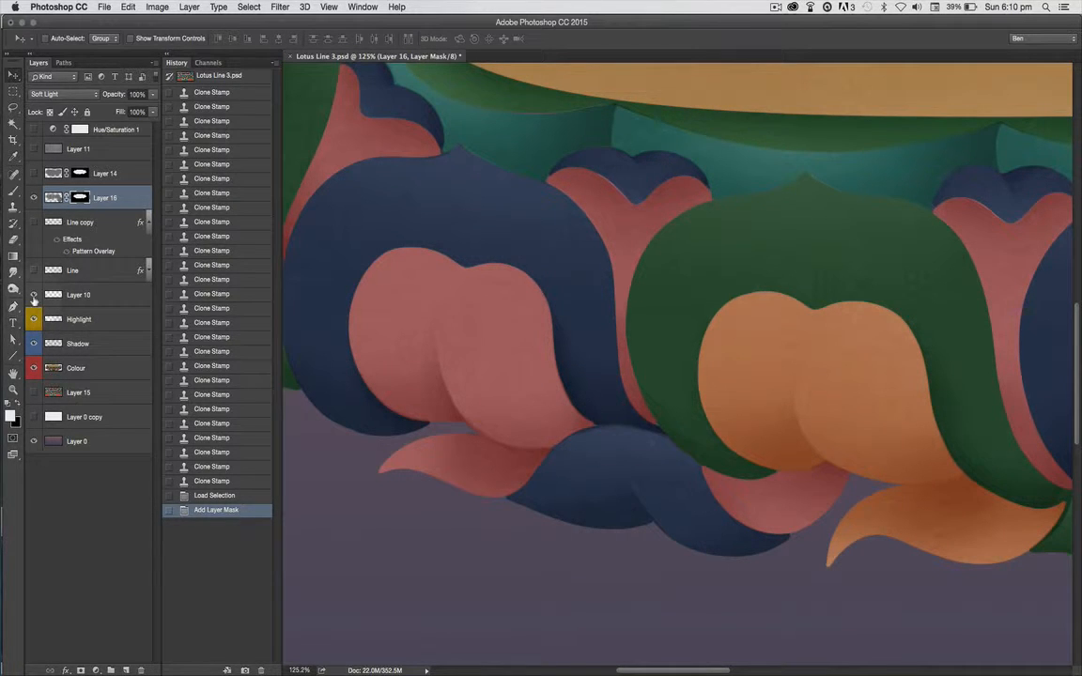
click(33, 294)
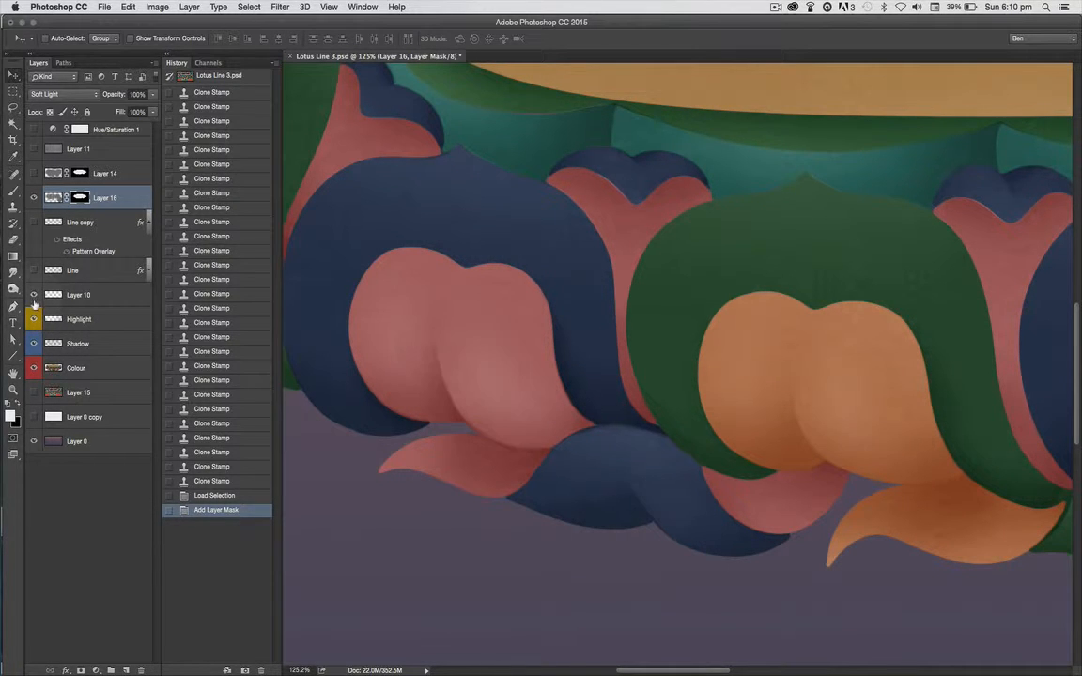
click(34, 222)
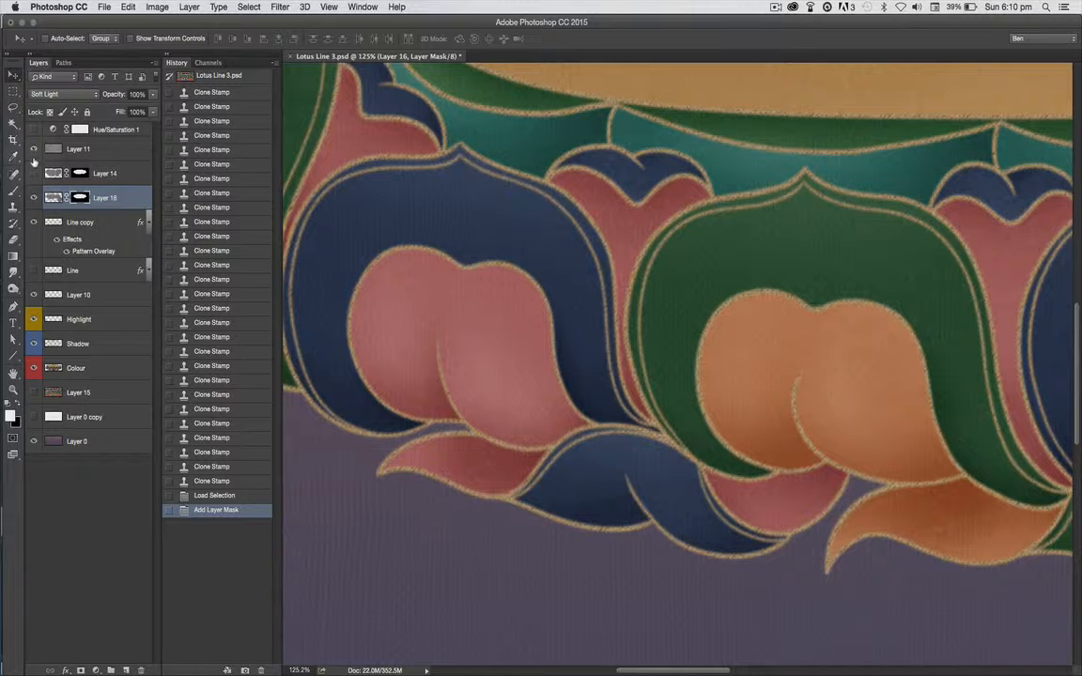
Compare the lotus petals with and without the masked texture of Layer 16
click(35, 198)
click(35, 198)
click(35, 198)
click(35, 199)
Show the scanned thangka, Layer 15, behind the lotus and compare its painted surface with the textured petals
click(35, 393)
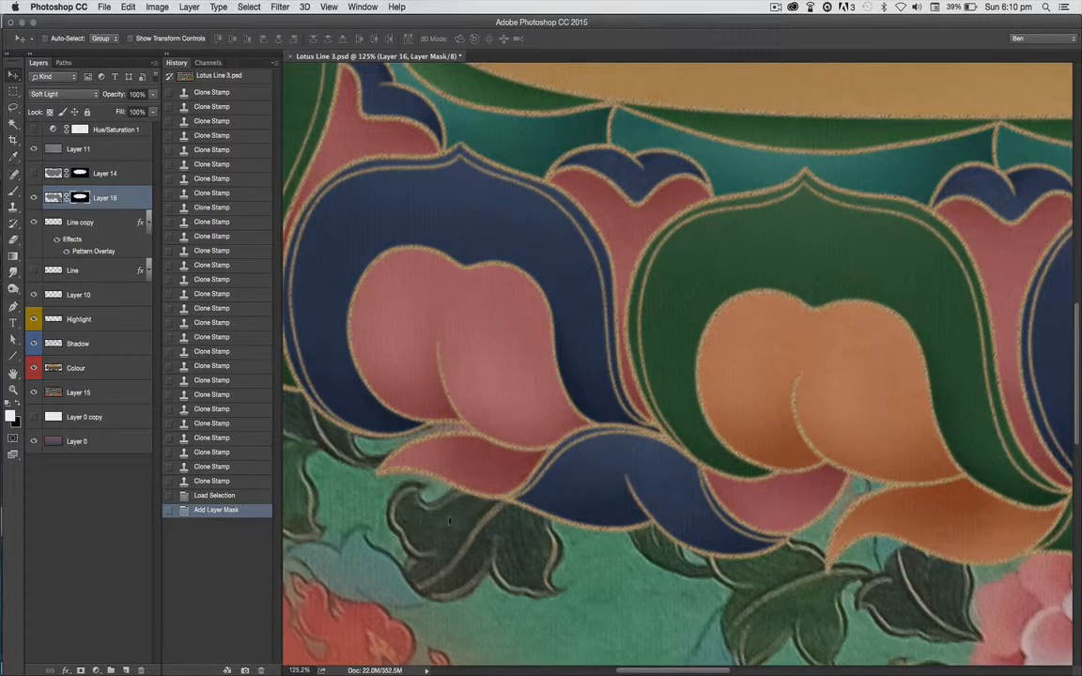
scroll(449, 521, down, 5)
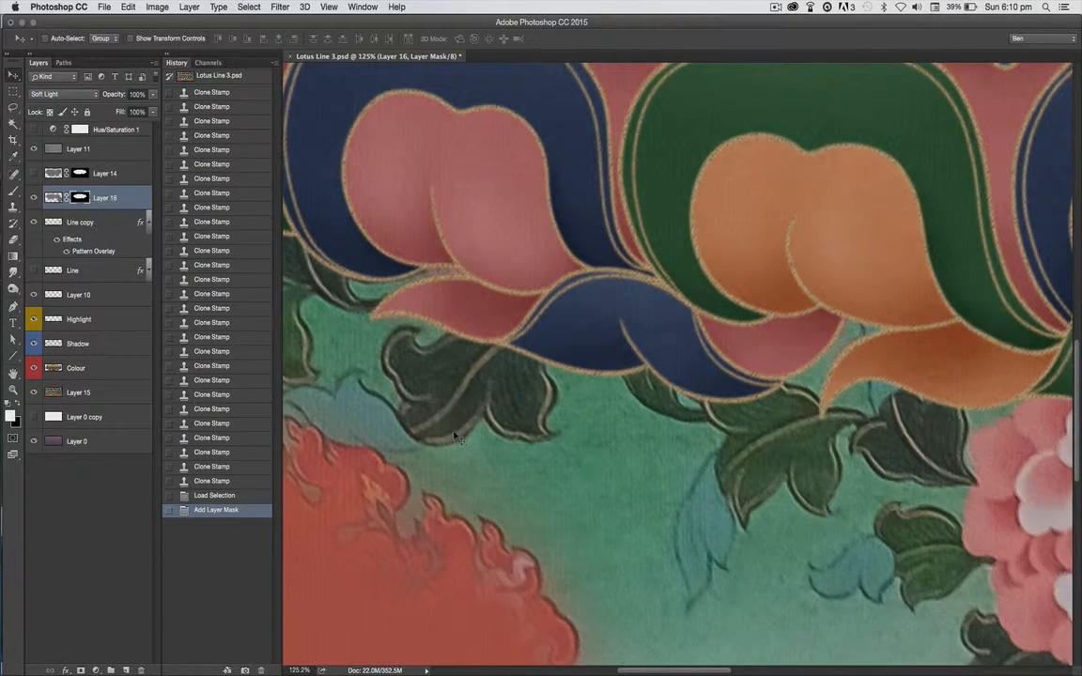
key(super+minus)
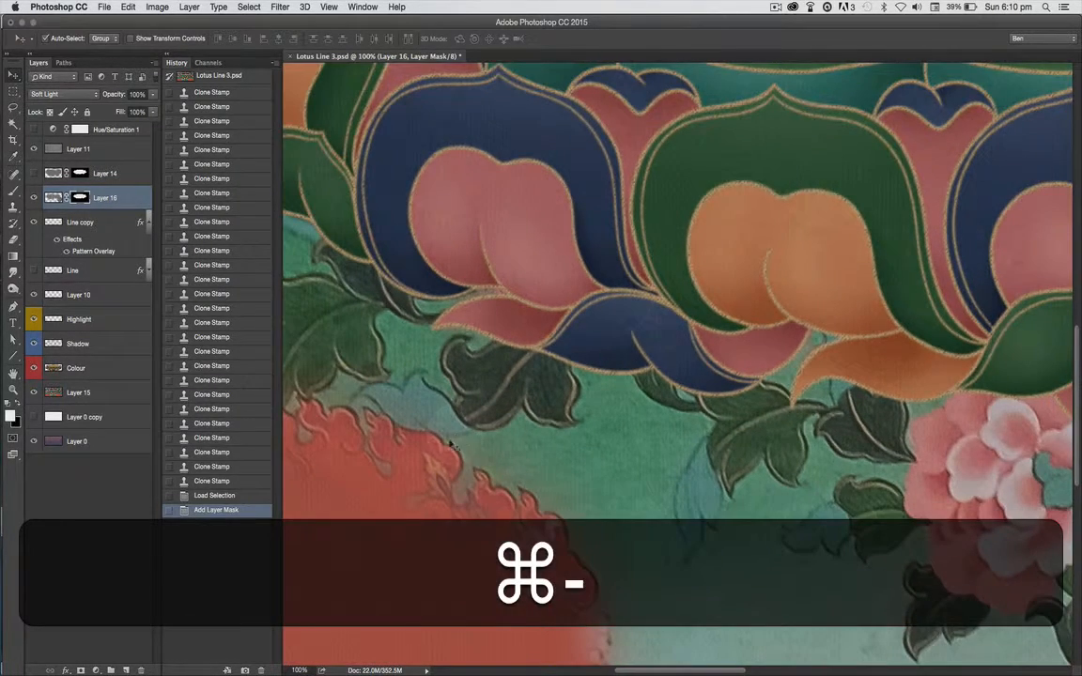
drag(570, 447, 566, 478)
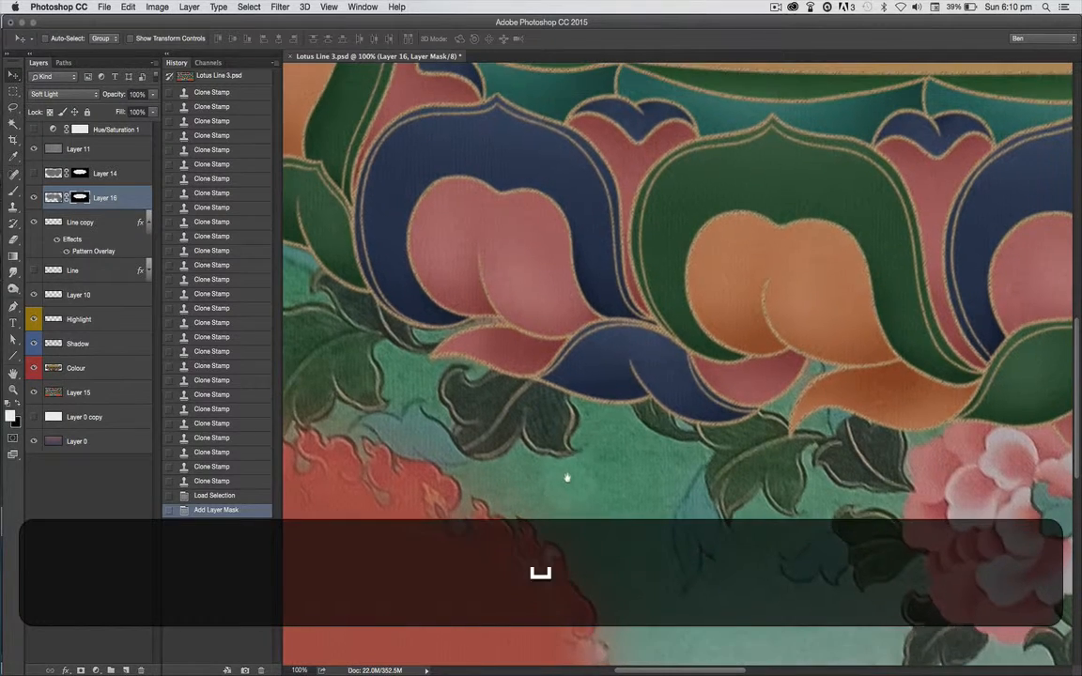
Examine the textured petals along the lotus base against the scanned thangka, close up and as a whole
drag(644, 507, 410, 454)
drag(695, 495, 386, 435)
drag(675, 467, 758, 500)
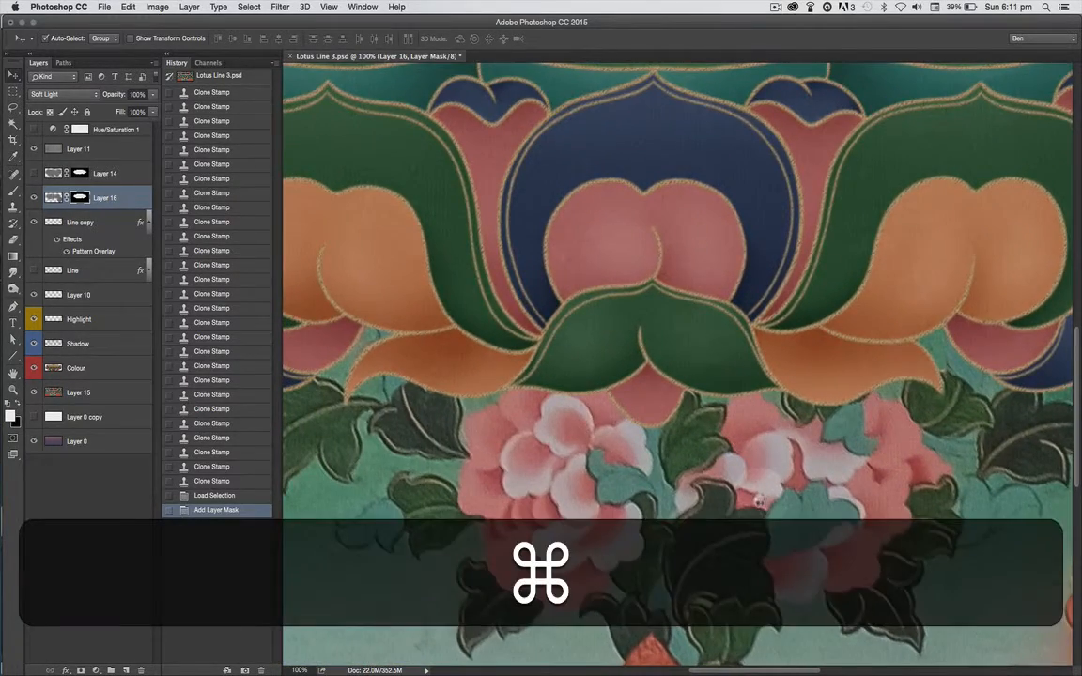
key(super+minus)
key(super+minus)
key(super+minus)
key(super+space)
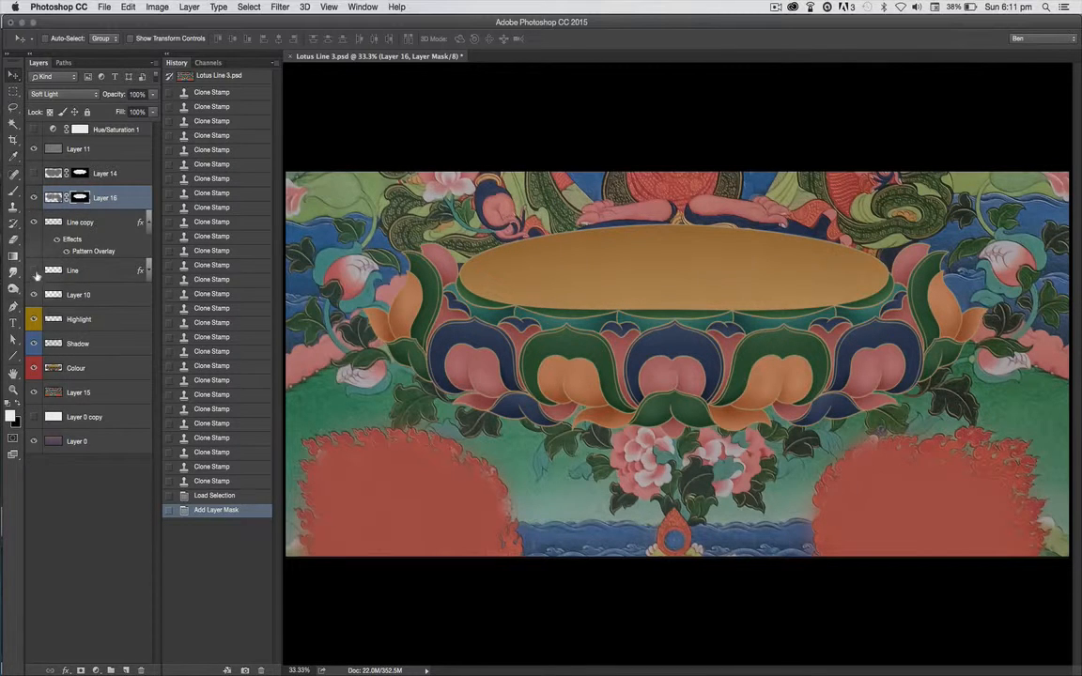
Group Layer 16, Line copy, Line, Layer 10, Highlight, Shadow and Colour into one layer group
click(147, 223)
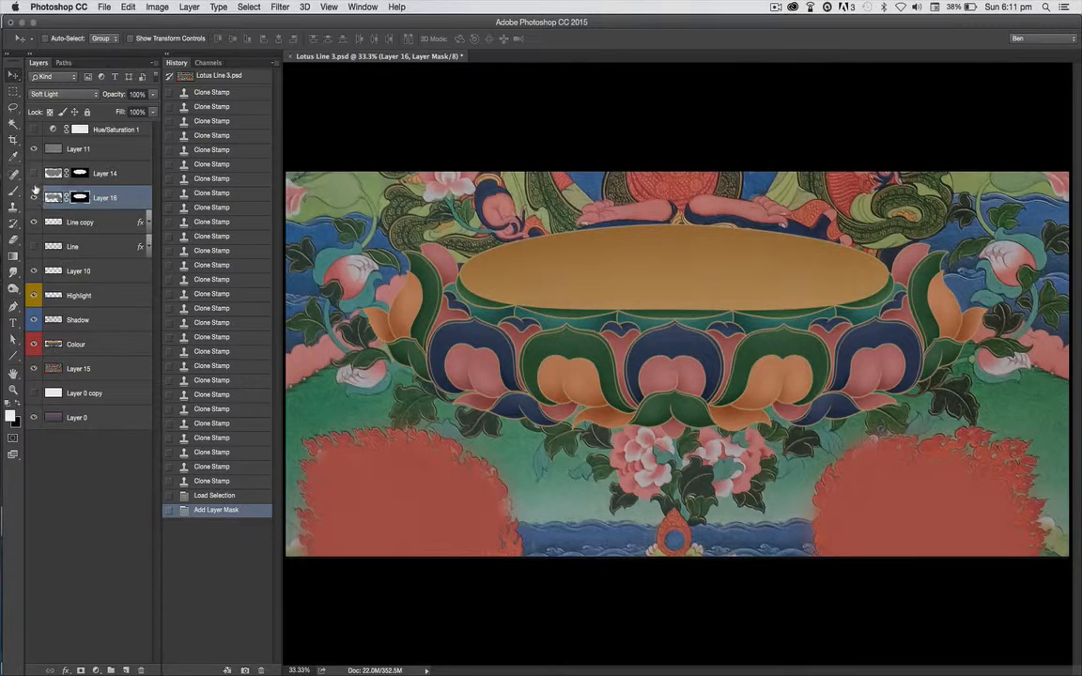
key(super)
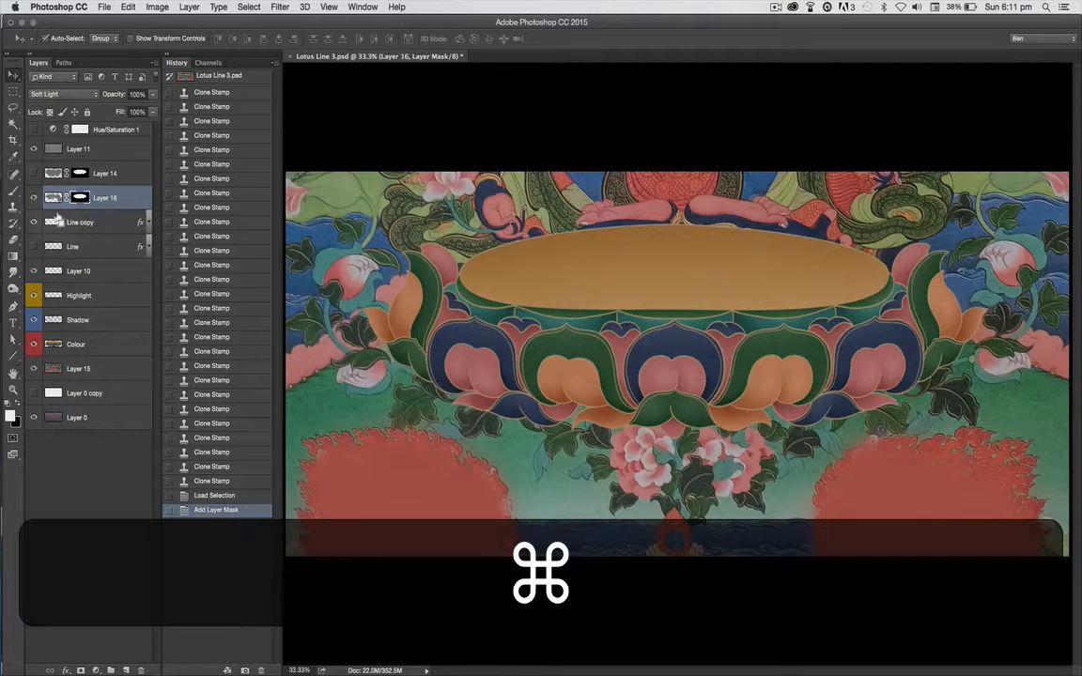
super+click(105, 222)
super+click(94, 246)
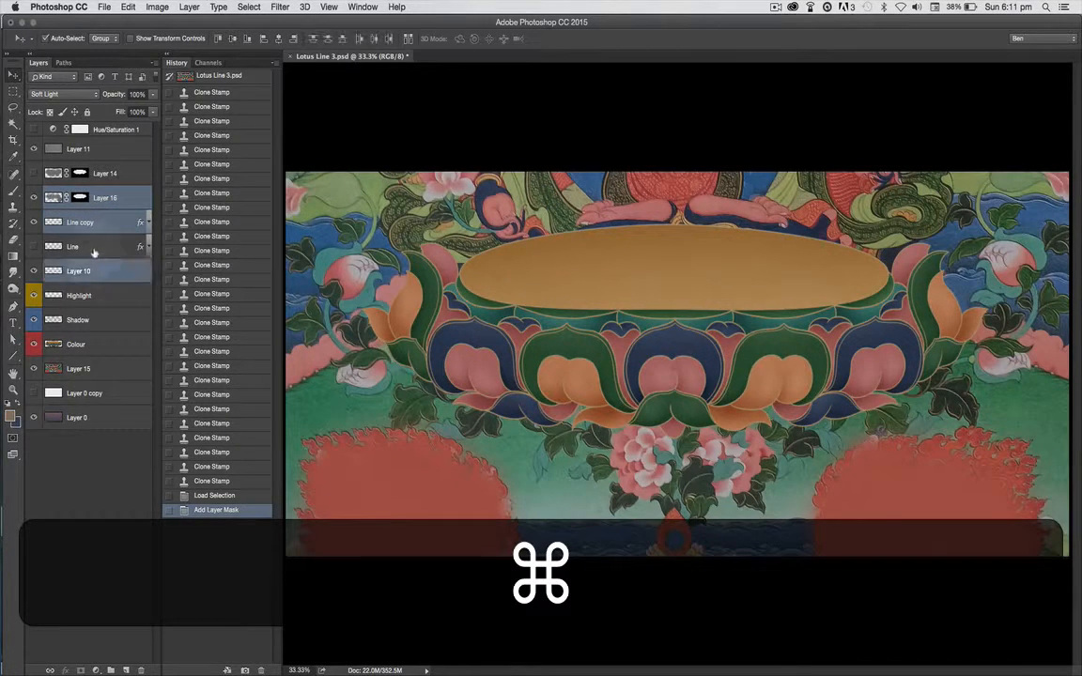
super+click(94, 270)
super+click(86, 295)
super+click(86, 319)
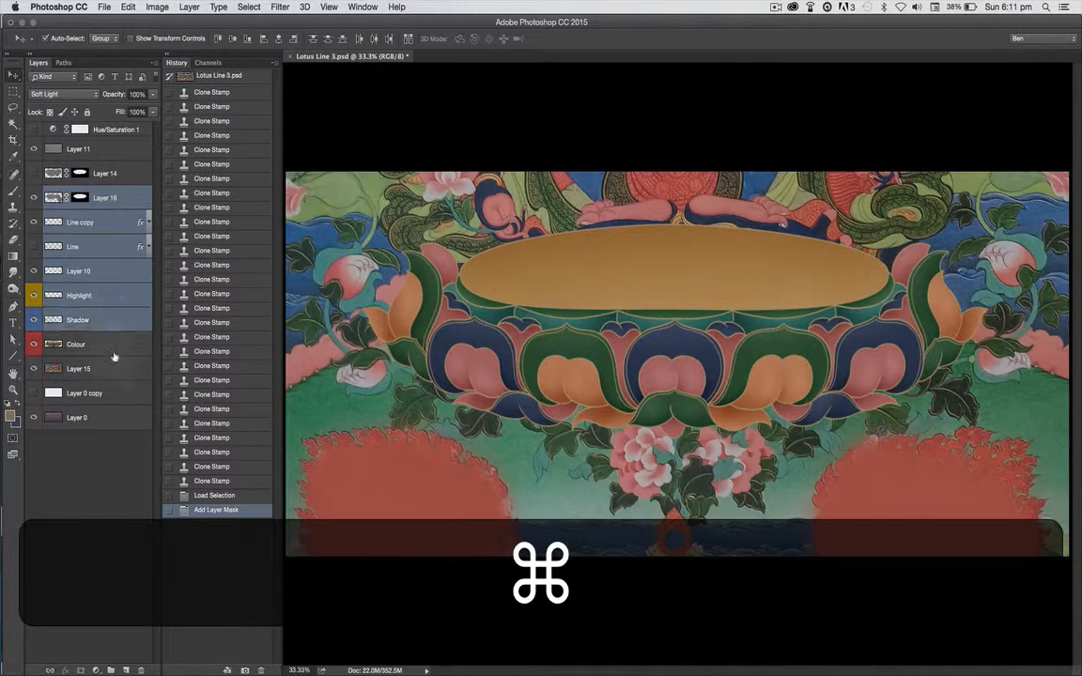
super+click(91, 344)
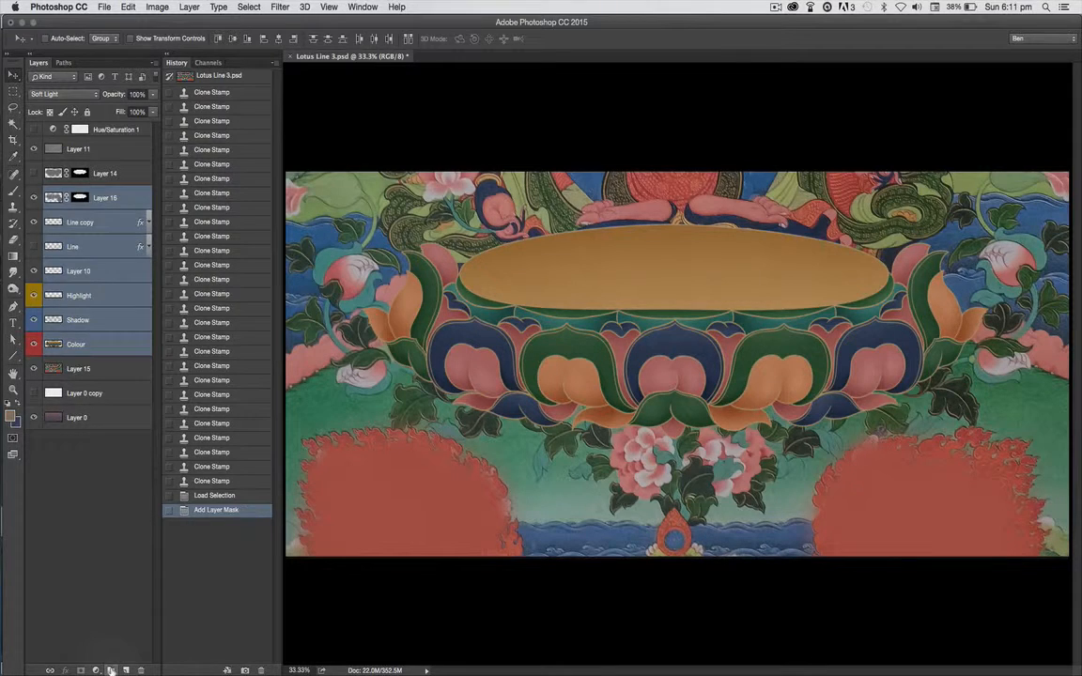
click(111, 669)
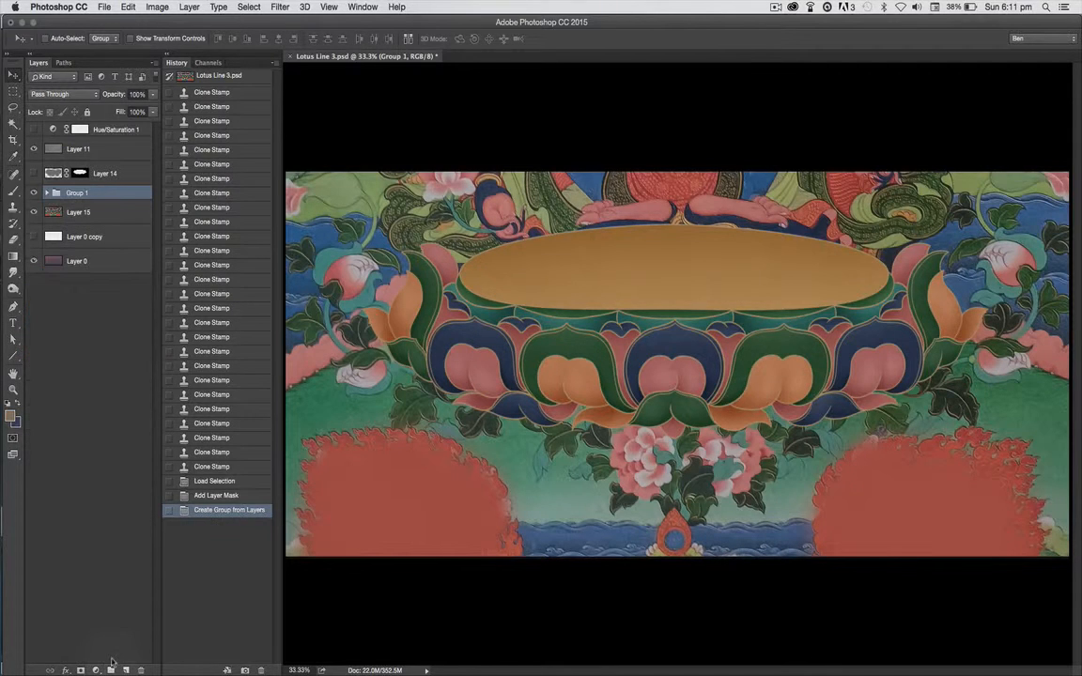
Compare the thangka with and without the new group of lotus layers
click(34, 192)
click(34, 193)
click(34, 192)
click(34, 192)
click(34, 193)
click(34, 192)
Add a layer mask to Group 1 and erase it over the seat's left half to reveal the figure's blue leg and pink robe
click(80, 671)
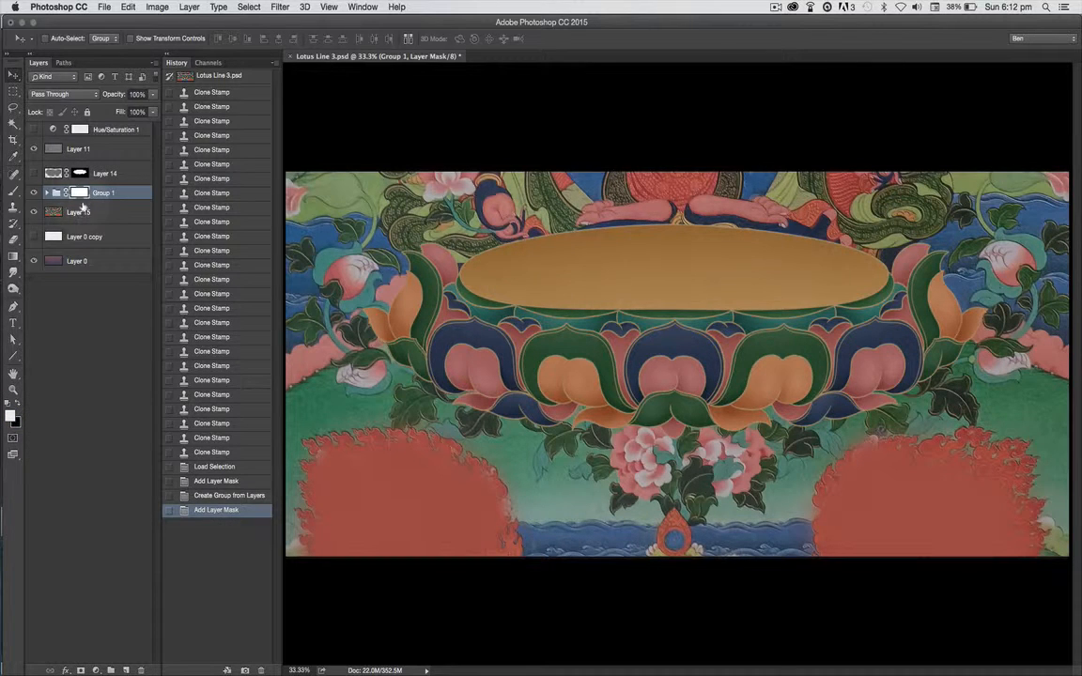
click(47, 193)
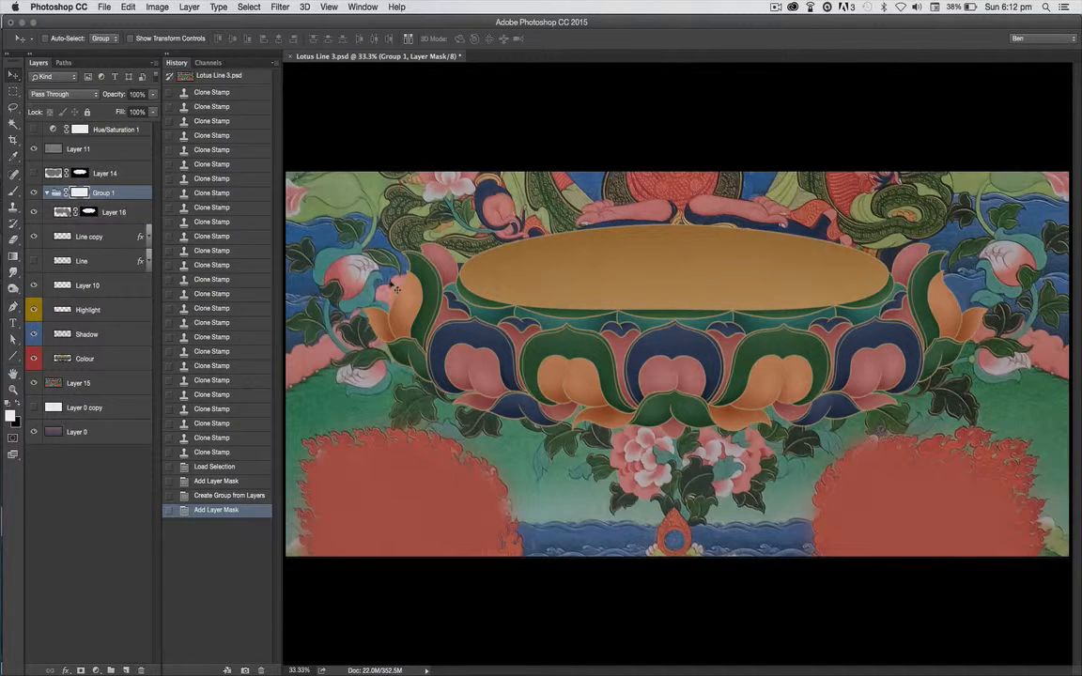
super+click(642, 266)
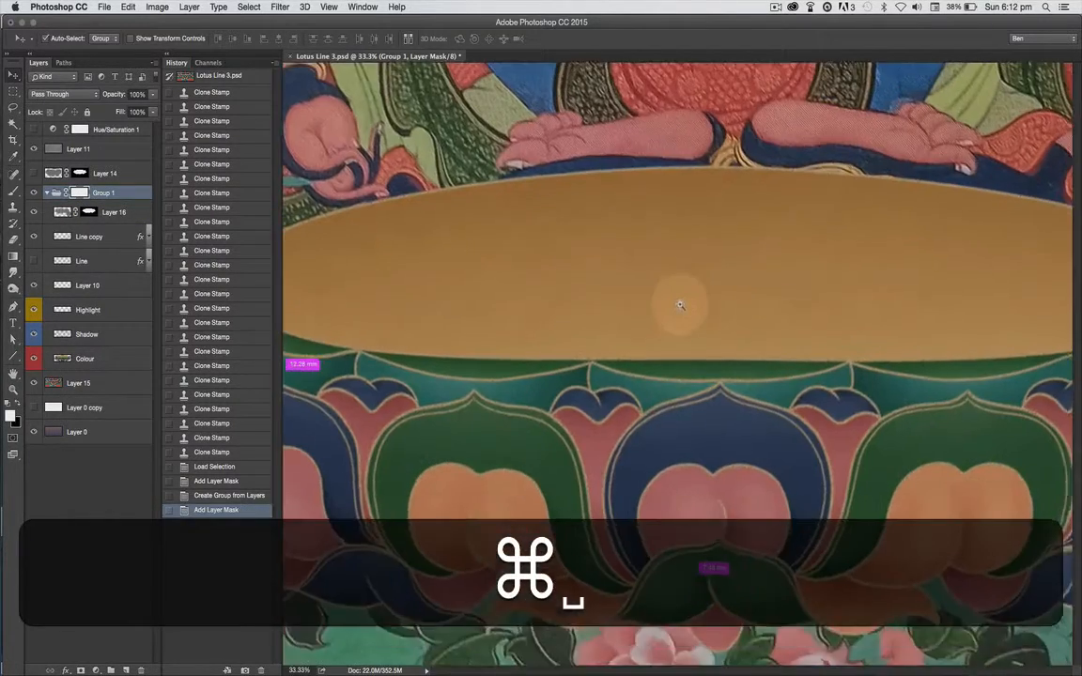
drag(535, 293, 579, 398)
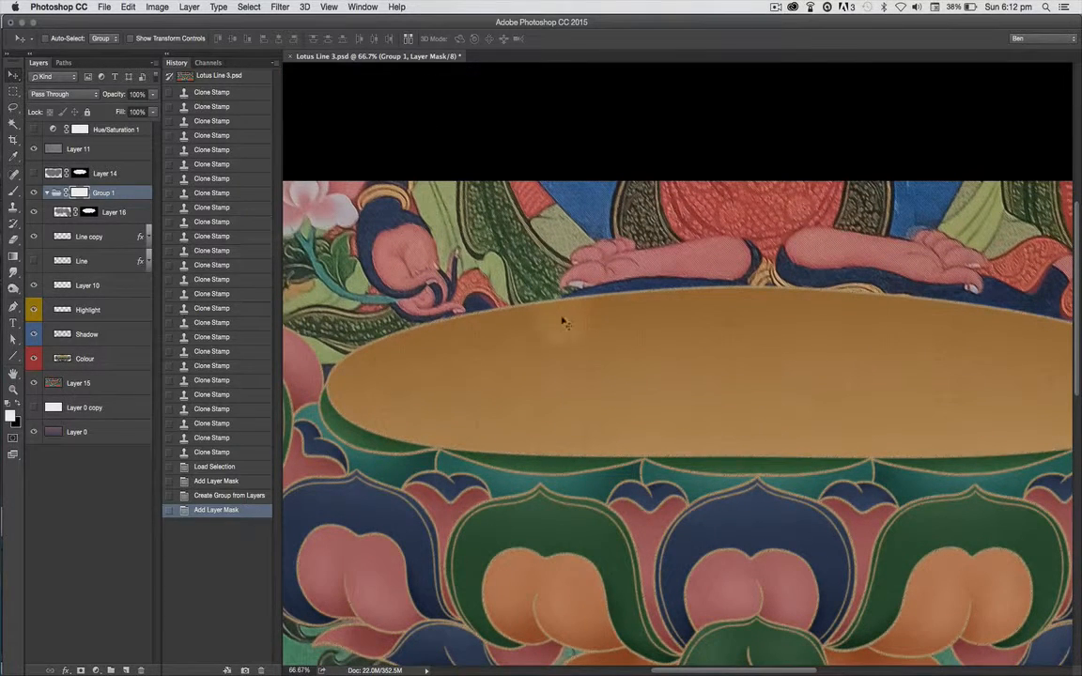
key(e)
mouse_move(639, 310)
mouse_down()
mouse_move(577, 277)
mouse_move(526, 301)
mouse_move(521, 333)
mouse_move(651, 309)
mouse_move(558, 386)
mouse_move(514, 354)
mouse_move(385, 314)
mouse_move(366, 343)
mouse_move(423, 375)
mouse_move(329, 357)
mouse_move(343, 376)
mouse_move(382, 360)
mouse_move(474, 407)
mouse_move(373, 389)
mouse_move(324, 394)
mouse_up()
key(0)
key(shift+bracketright)
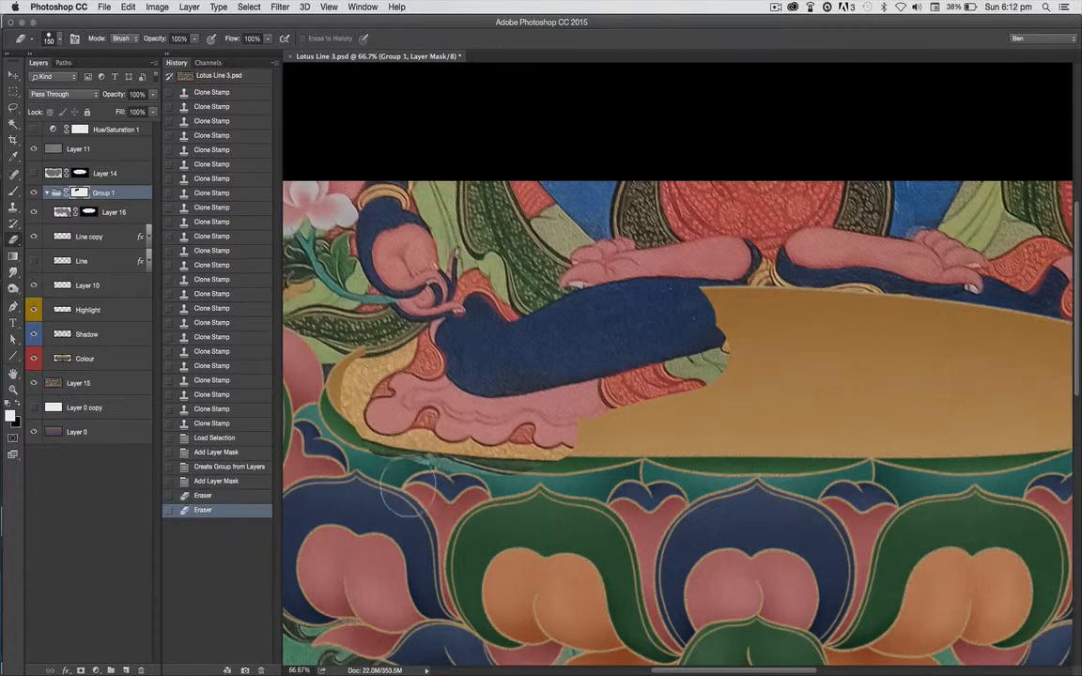
Swap the mask colours and paint back the lotus's green rim below the robe and the seat's left edge
key(x)
mouse_move(348, 458)
mouse_down()
mouse_move(433, 481)
mouse_move(475, 479)
mouse_up()
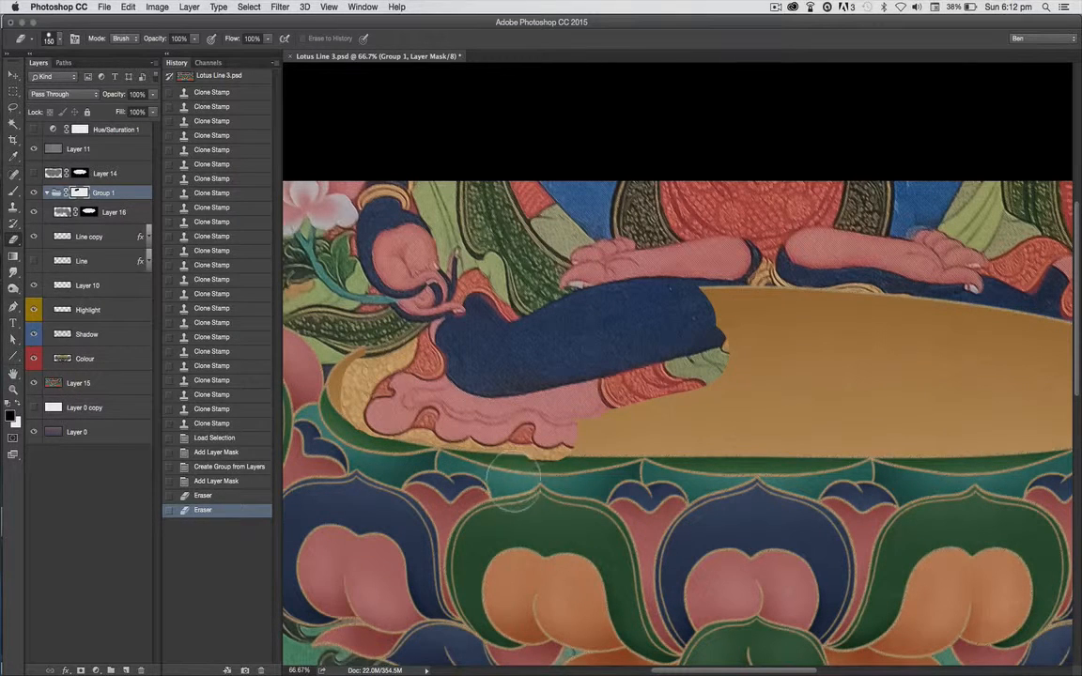
mouse_move(349, 418)
mouse_down()
mouse_move(307, 405)
mouse_move(291, 342)
mouse_move(341, 336)
mouse_move(296, 313)
mouse_up()
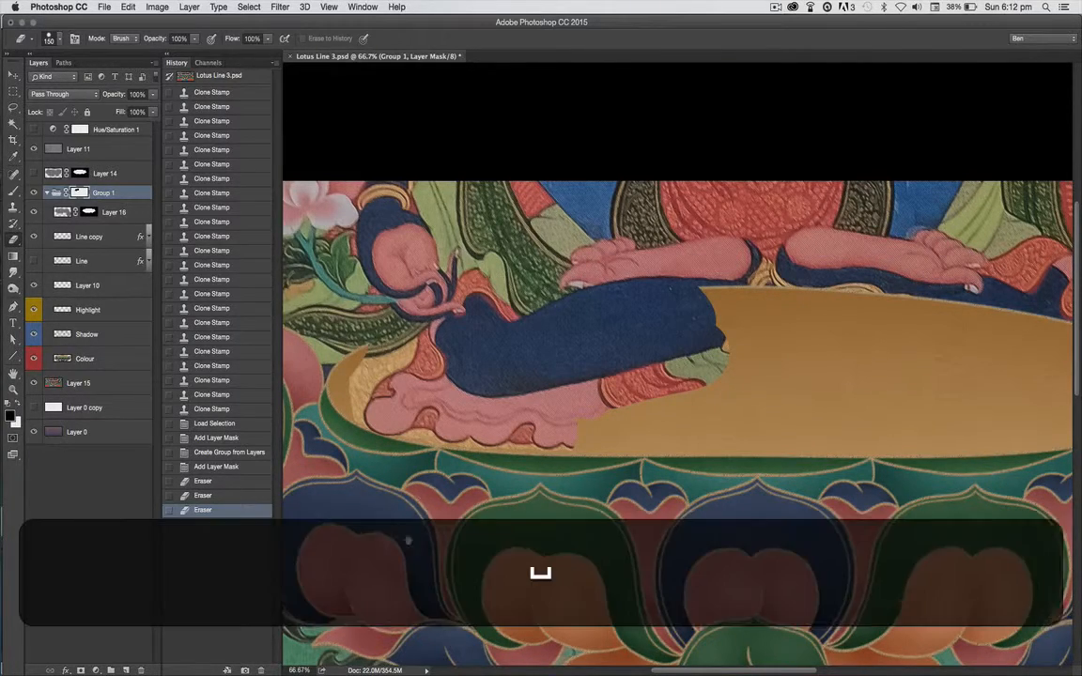
Erase the group mask over the remaining gold seat and the outer left petal tips to reveal the robe hem, ribbons and scarf
drag(413, 538, 565, 466)
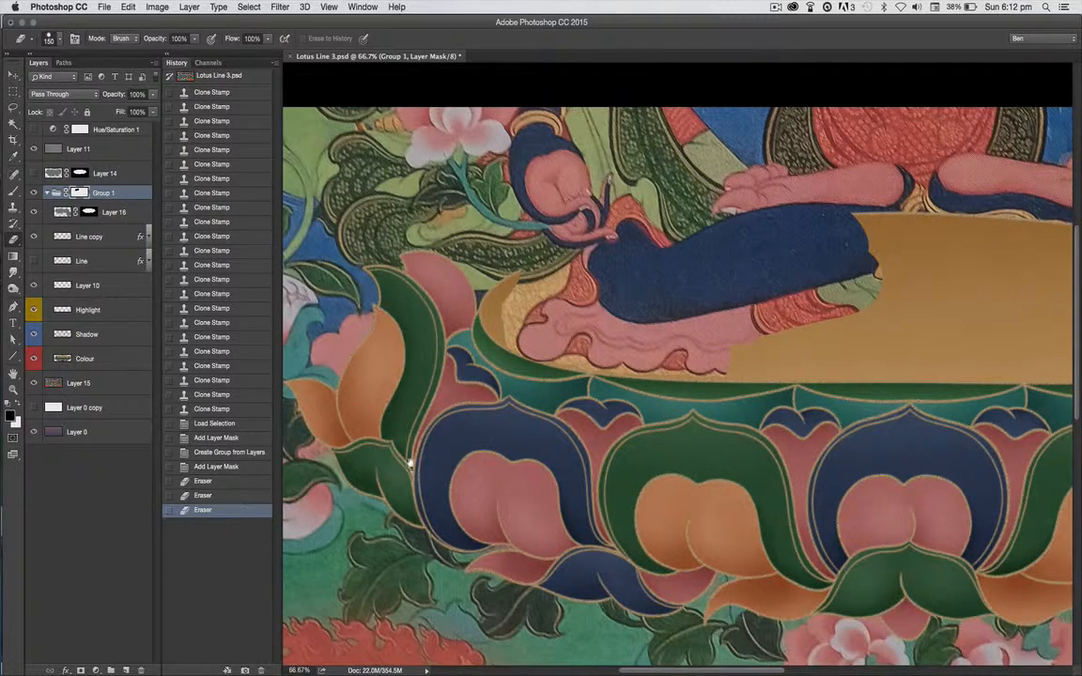
drag(701, 515, 422, 495)
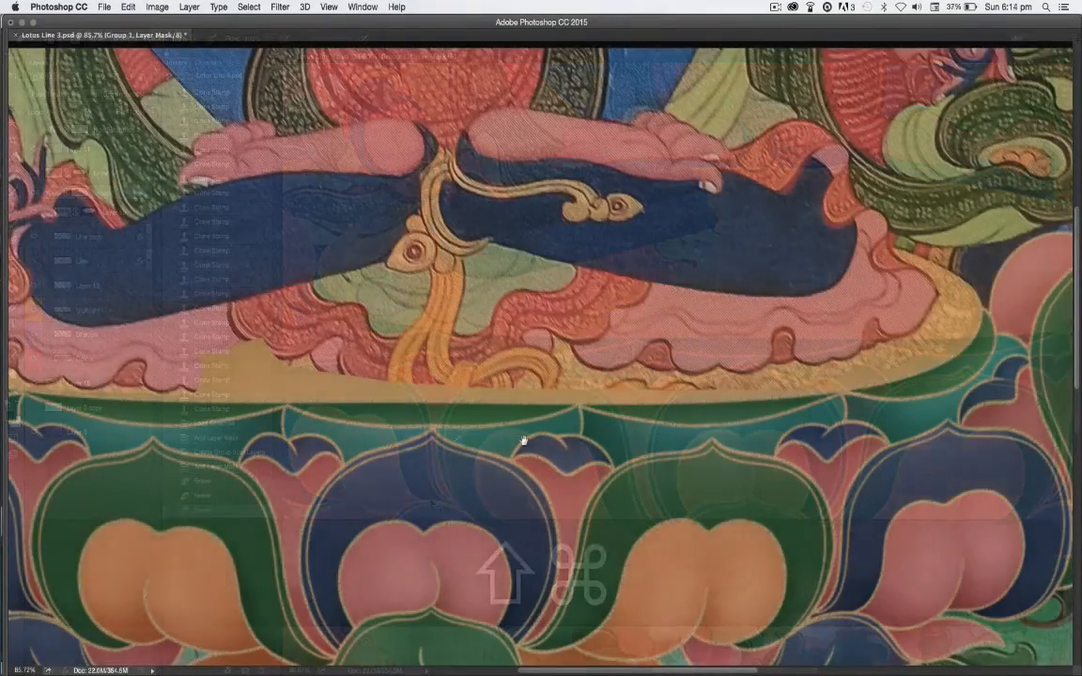
scroll(423, 348, left, 5)
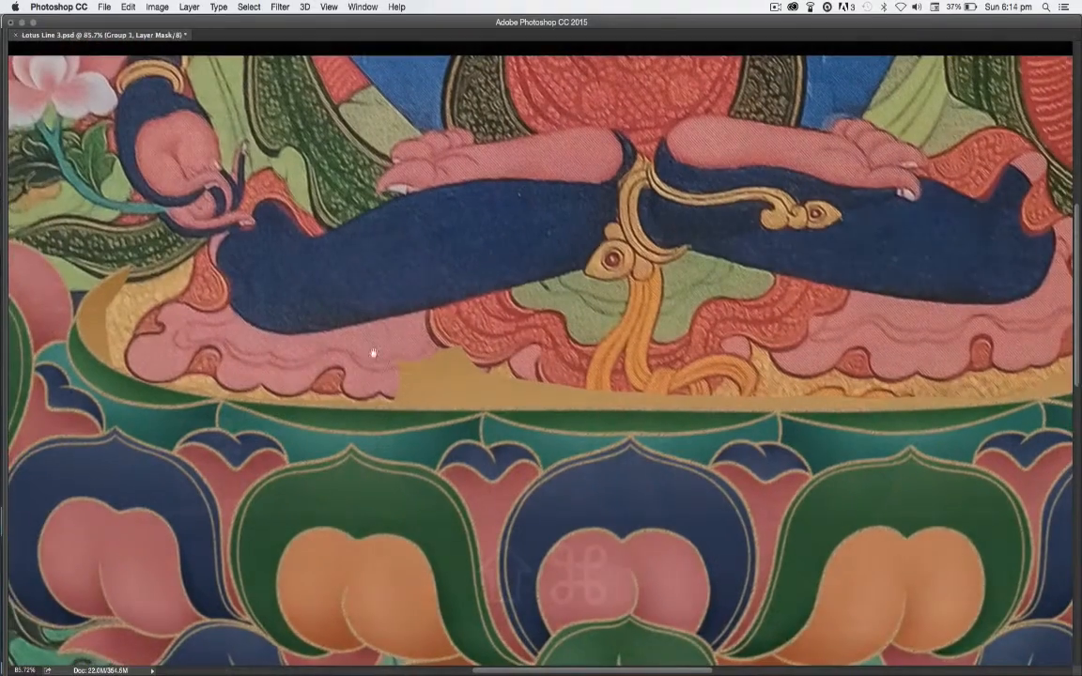
mouse_move(514, 392)
mouse_down()
mouse_move(609, 322)
mouse_move(606, 380)
mouse_move(632, 425)
mouse_move(638, 376)
mouse_move(688, 416)
mouse_move(735, 409)
mouse_move(764, 385)
mouse_move(826, 423)
mouse_up()
scroll(576, 490, left, 6)
scroll(577, 491, up, 2)
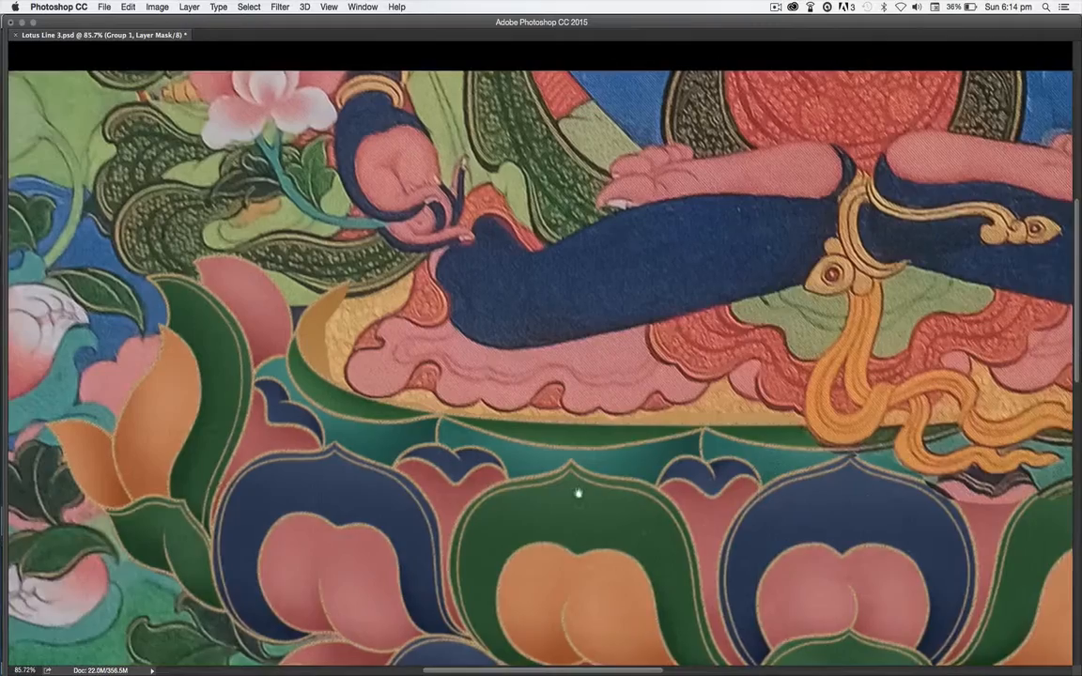
mouse_move(324, 291)
mouse_down()
mouse_move(357, 300)
mouse_move(328, 319)
mouse_move(310, 315)
mouse_up()
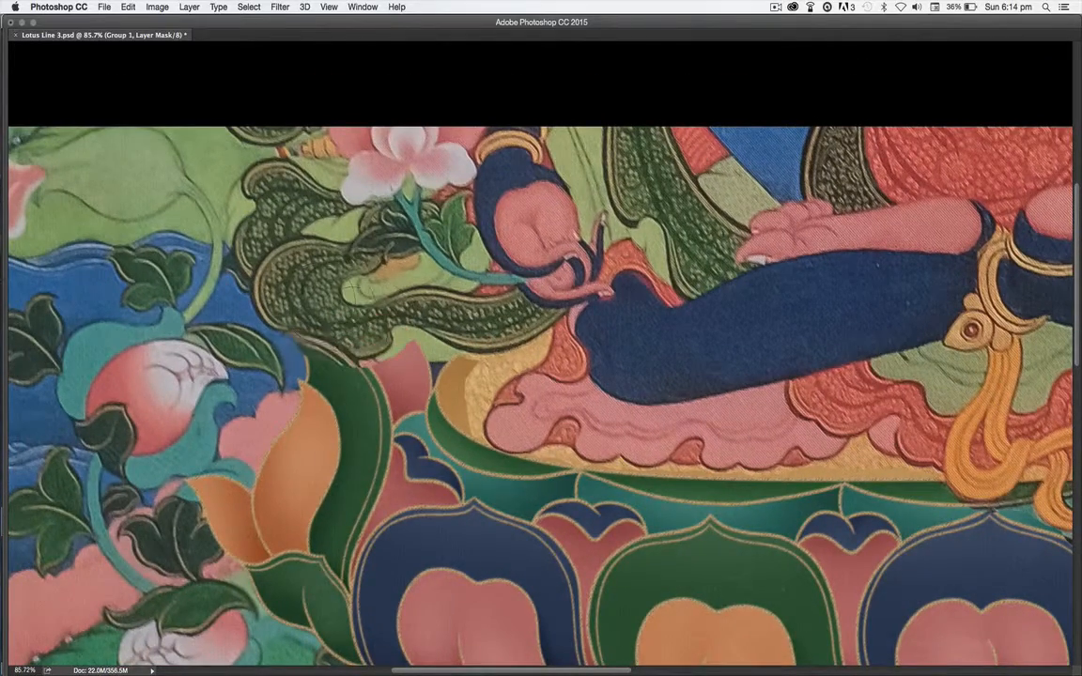
Erase the group mask over the lower left and outer left petals to reveal the scanned thangka's leaves
scroll(275, 546, down, 6)
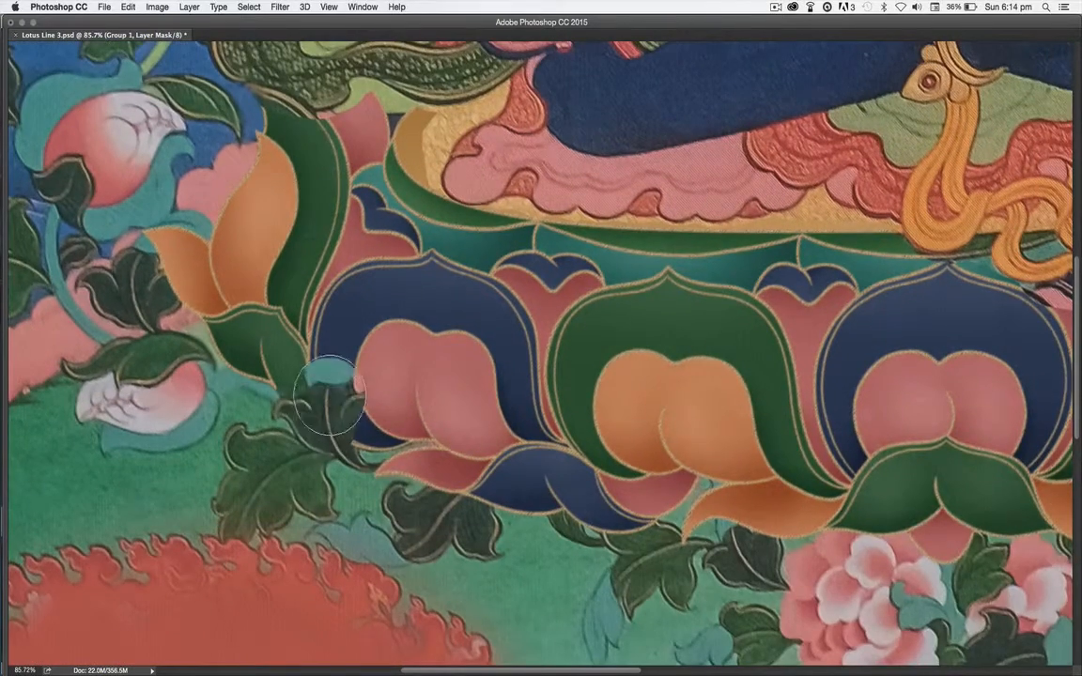
mouse_move(352, 432)
mouse_down()
mouse_move(301, 395)
mouse_move(287, 413)
mouse_up()
mouse_move(125, 272)
mouse_down()
mouse_move(150, 253)
mouse_move(145, 221)
mouse_up()
scroll(178, 395, down, 4)
scroll(179, 394, right, 5)
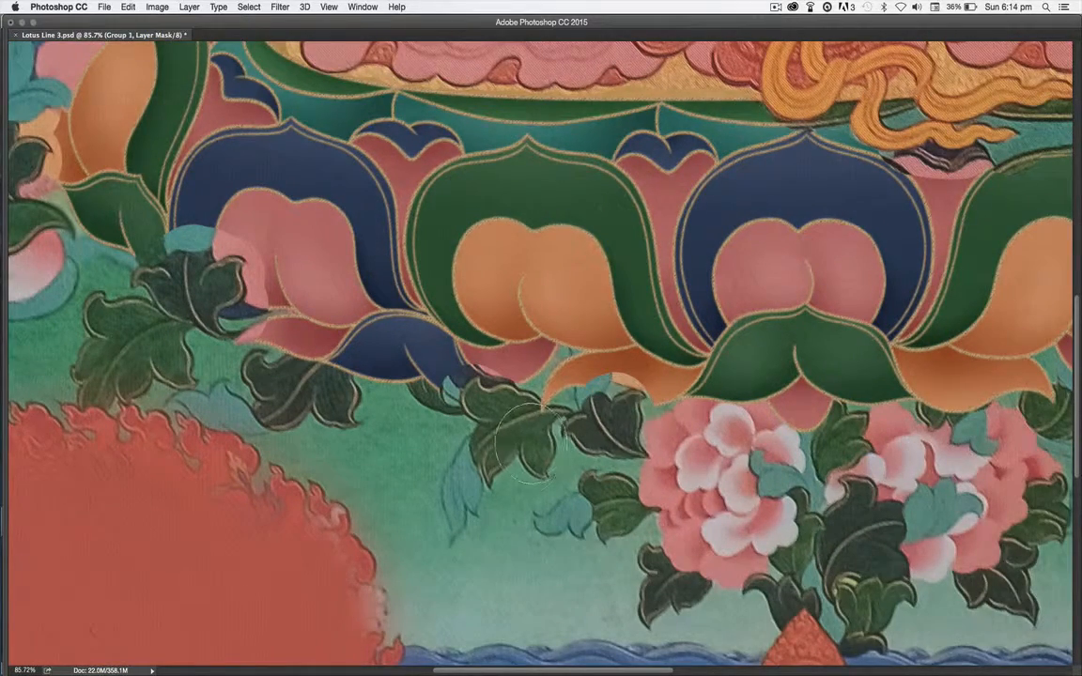
Erase the group mask over the right-hand petals to reveal the scanned thangka's dark and teal leaves
scroll(531, 441, right, 10)
mouse_move(737, 381)
mouse_down()
mouse_move(800, 358)
mouse_move(765, 319)
mouse_up()
scroll(564, 451, right, 10)
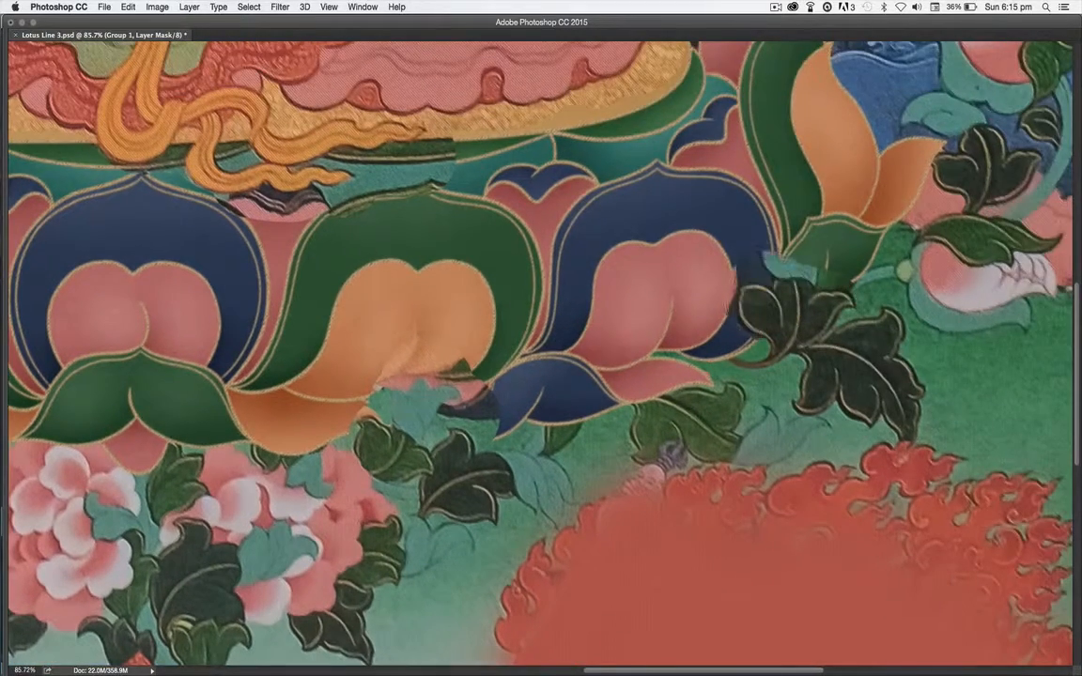
drag(742, 230, 751, 159)
scroll(803, 493, up, 2)
scroll(700, 499, right, 5)
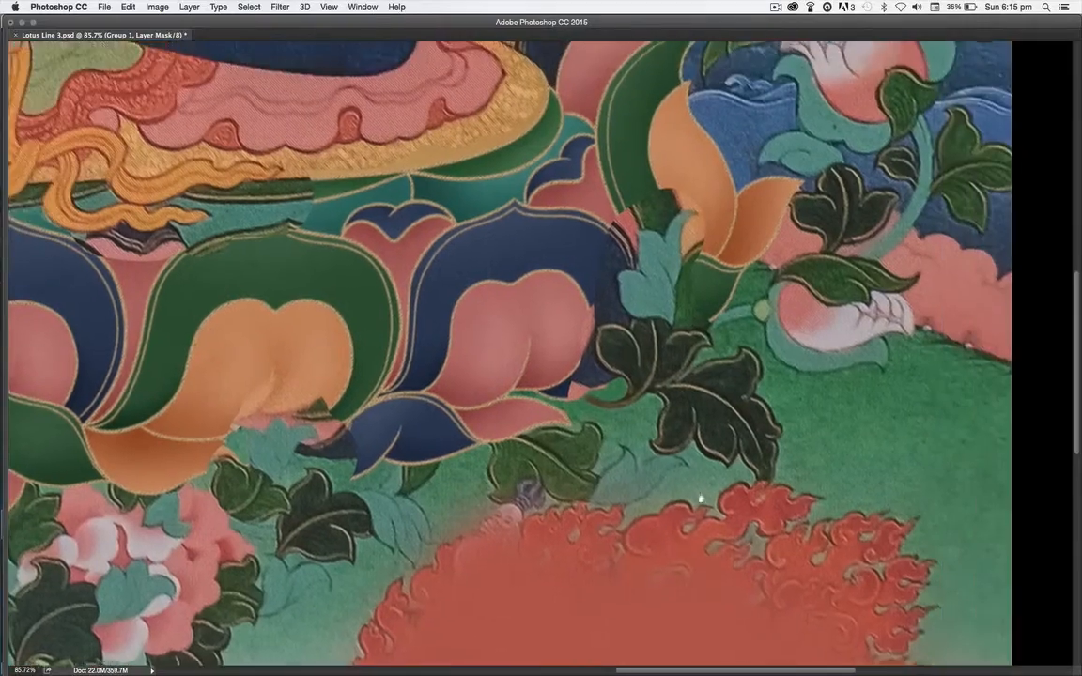
scroll(693, 543, up, 3)
scroll(705, 563, down, 10)
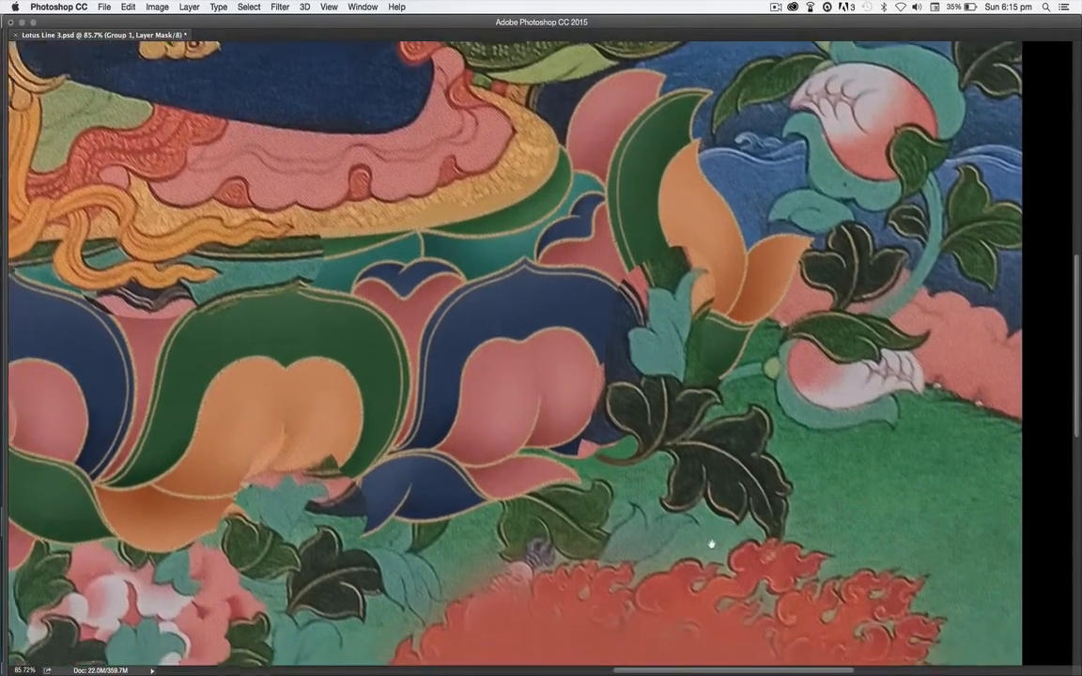
Compare the central petals and peonies with and without the masked lotus group
key(Tab)
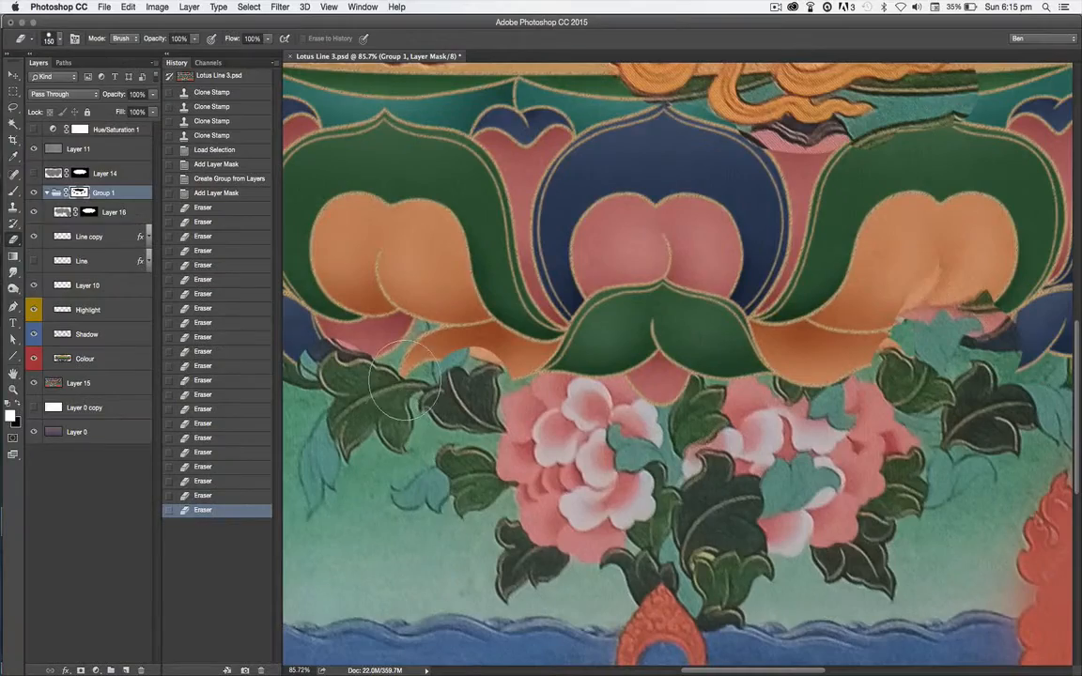
key(super+minus)
key(super+minus)
click(35, 192)
click(35, 193)
click(34, 193)
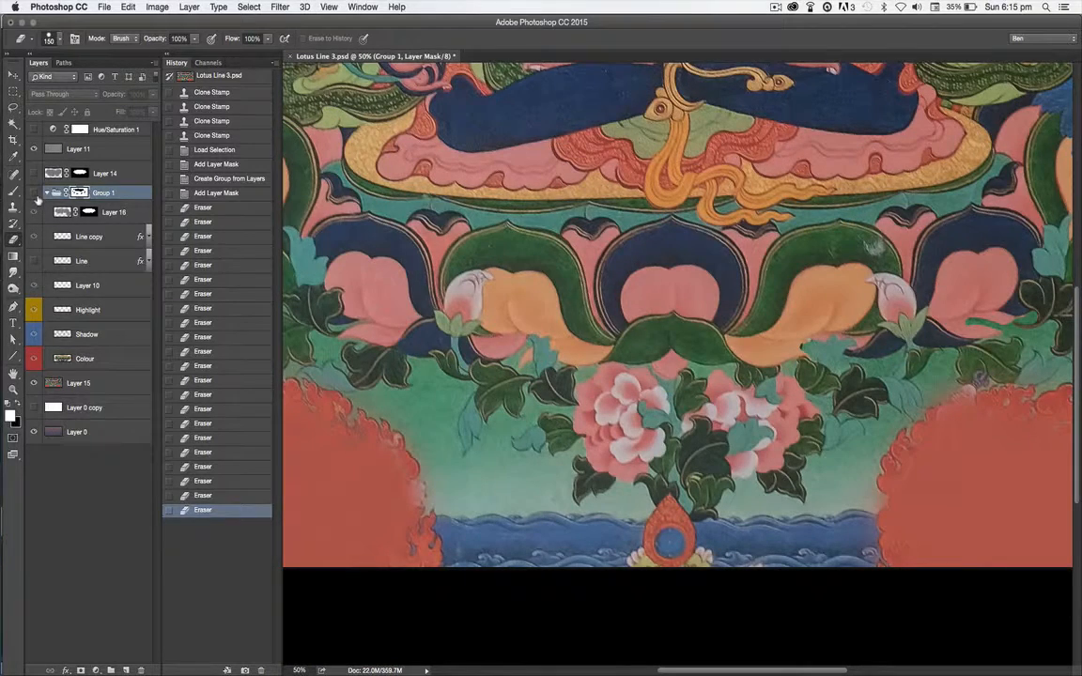
click(35, 193)
click(35, 194)
click(35, 194)
click(35, 193)
click(34, 192)
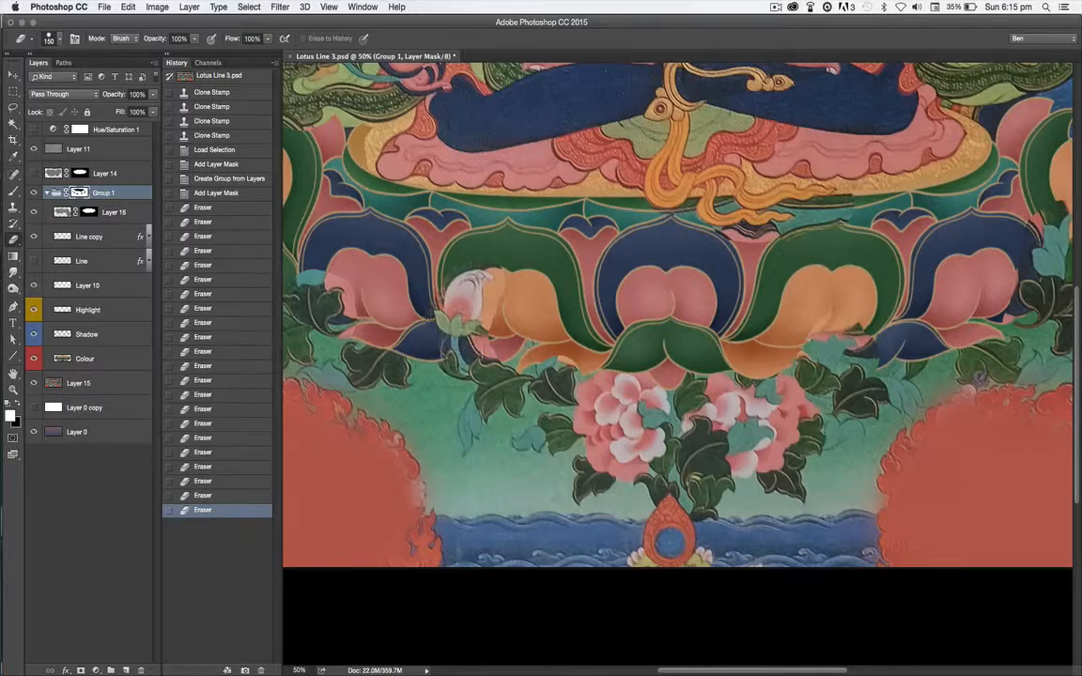
click(35, 192)
click(35, 192)
click(34, 192)
click(35, 193)
click(35, 193)
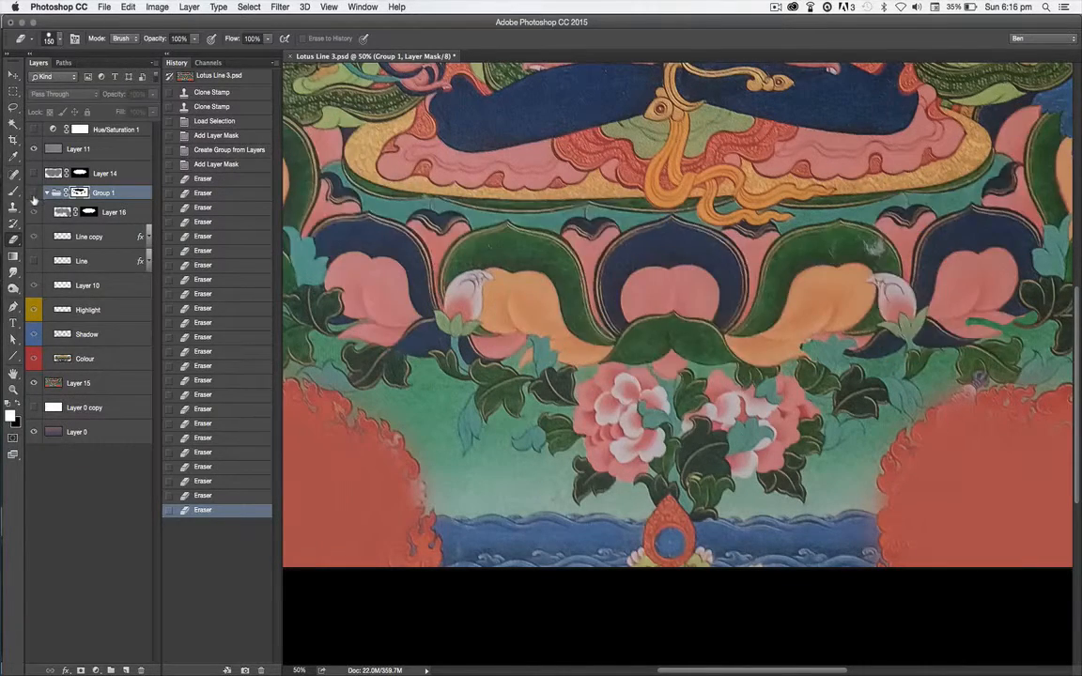
click(34, 192)
Compare the left side of the lotus with and without the masked lotus group
scroll(676, 315, left, 5)
scroll(676, 314, up, 2)
click(35, 195)
click(35, 194)
click(35, 193)
click(35, 193)
click(35, 192)
click(35, 192)
click(35, 192)
click(35, 192)
click(35, 195)
click(35, 194)
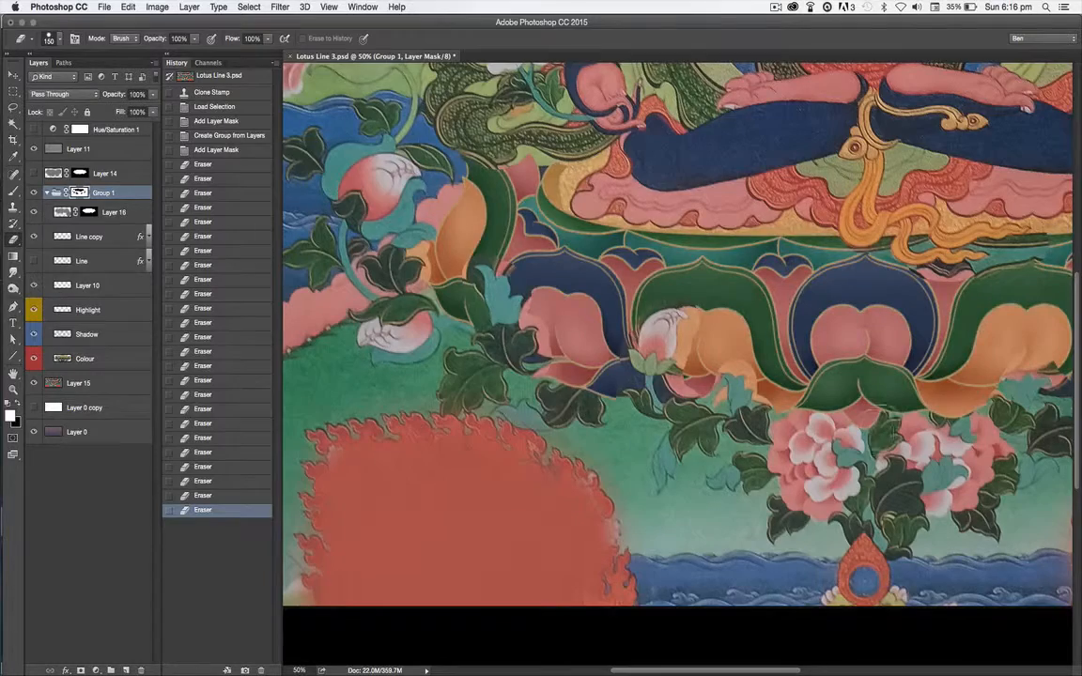
key(super+shift+h)
click(34, 195)
click(34, 195)
Erase more of the group mask around the flower buds over the orange petals, and hide Layer 16's texture
drag(679, 387, 659, 330)
drag(577, 338, 650, 338)
click(34, 194)
click(34, 195)
click(34, 194)
click(33, 197)
click(34, 197)
click(34, 197)
click(33, 198)
click(33, 197)
Try painting a spot of the gold seat back over the pink robe through the group mask, and undo the last two eraser strokes
scroll(579, 386, left, 5)
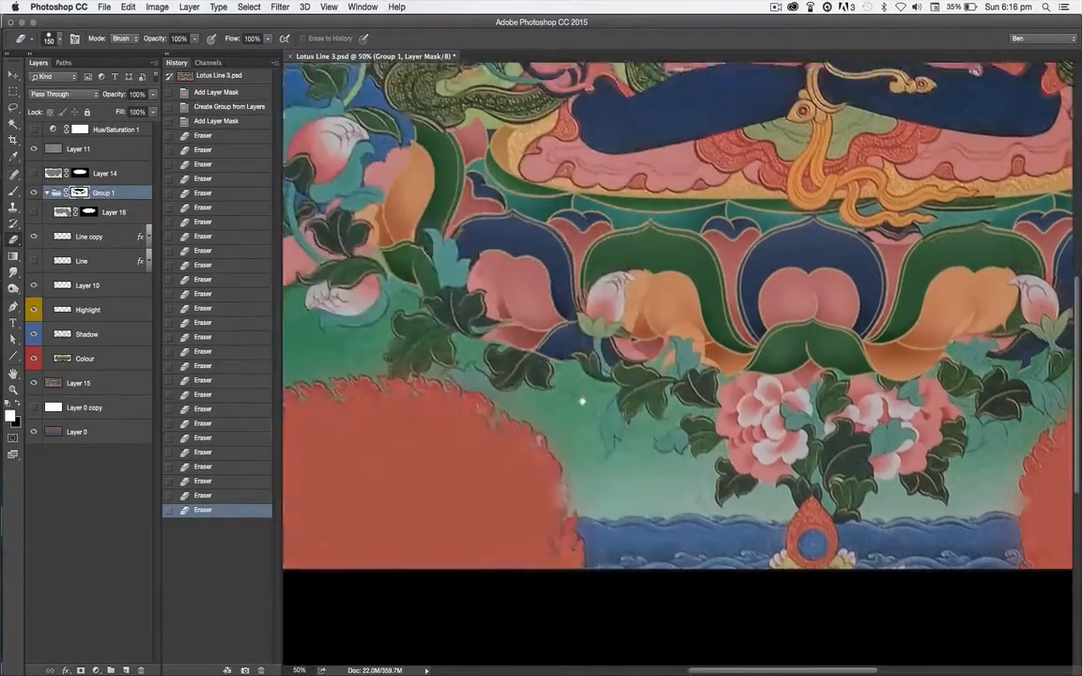
scroll(579, 319, up, 5)
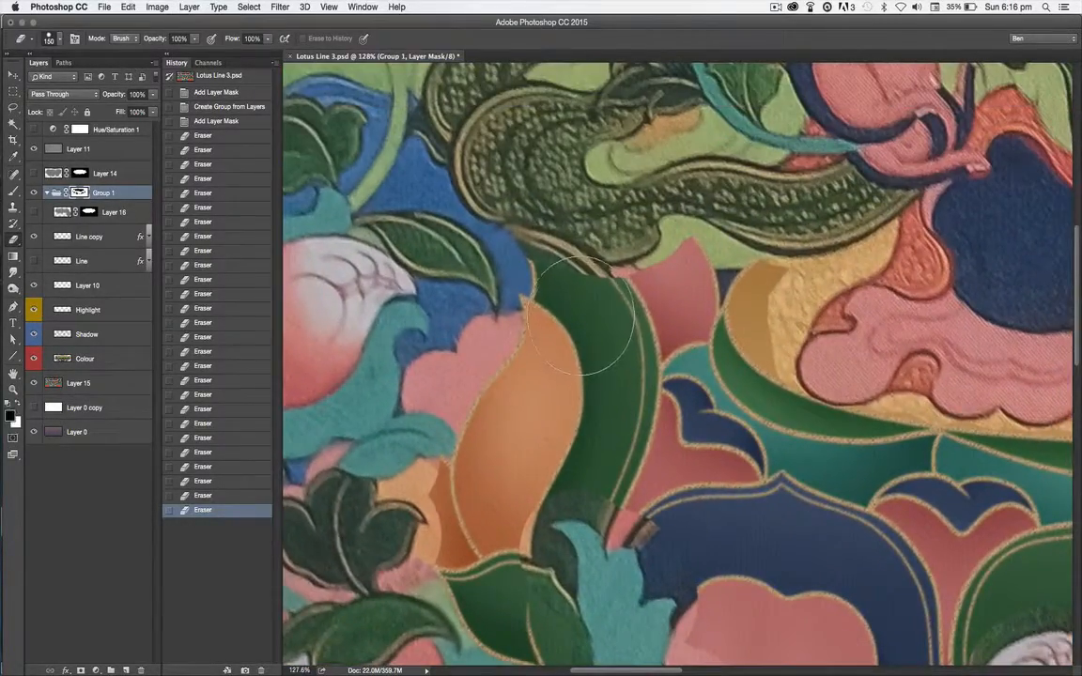
key(Tab)
drag(596, 274, 602, 284)
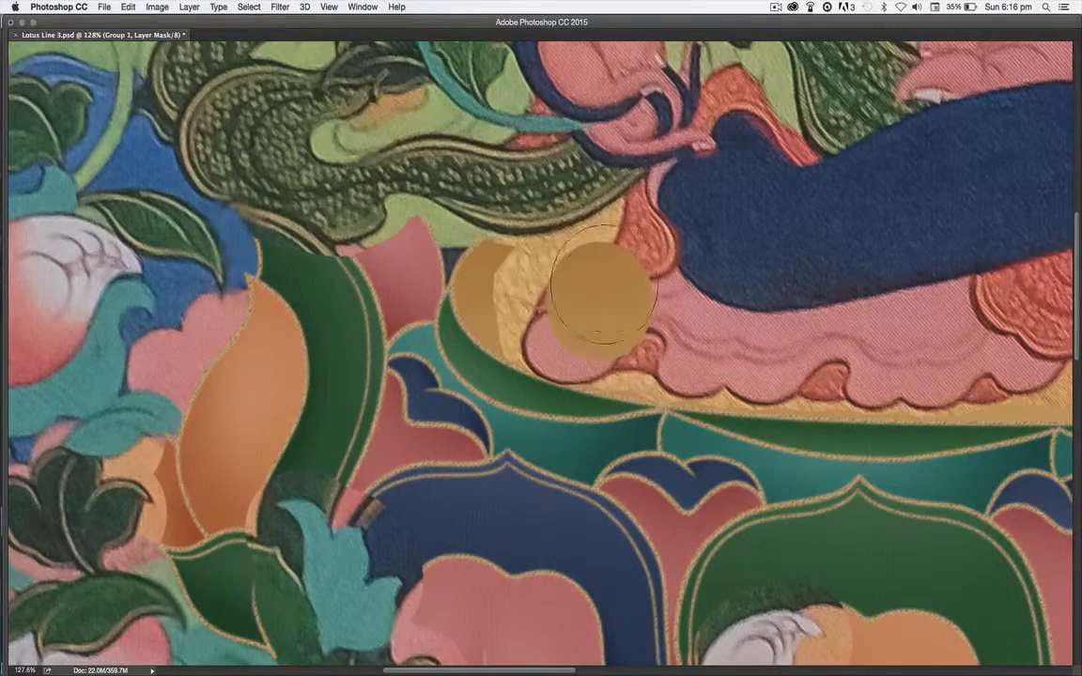
key(Tab)
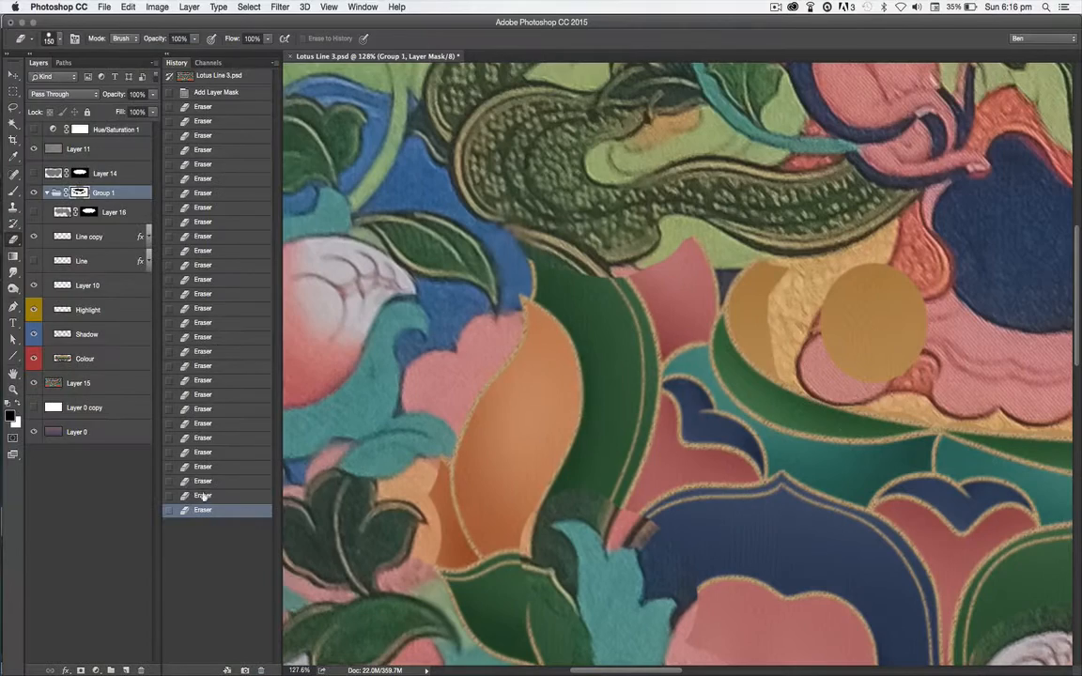
click(201, 481)
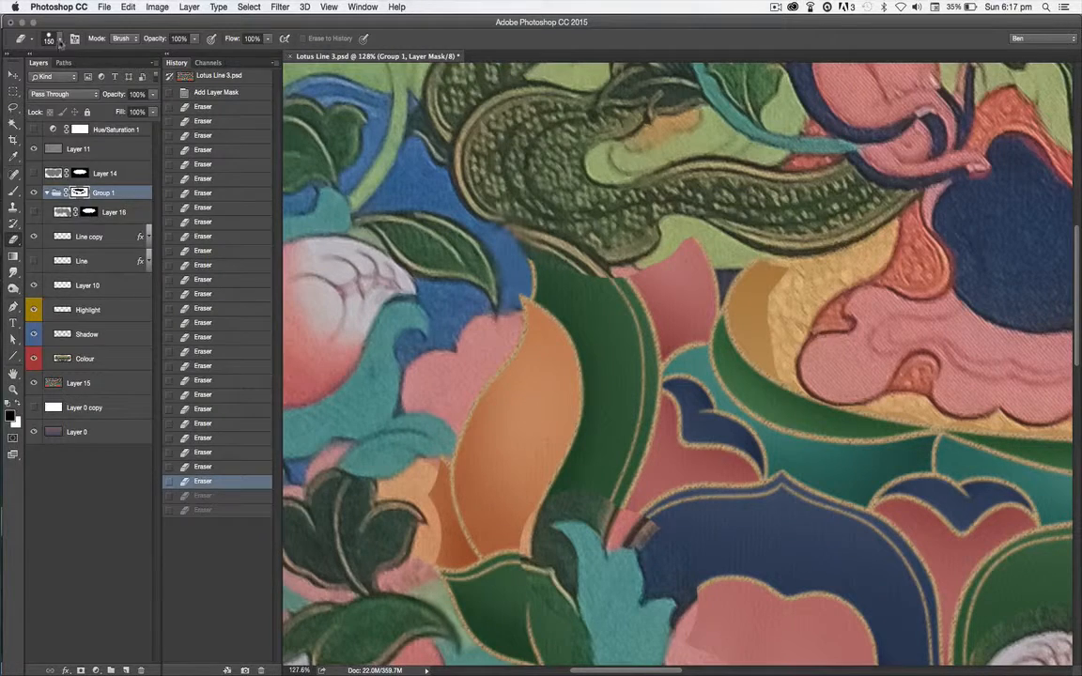
With the eraser at 90% hardness, restore the tips of the leftmost green and pink lotus petals in the group mask
click(58, 41)
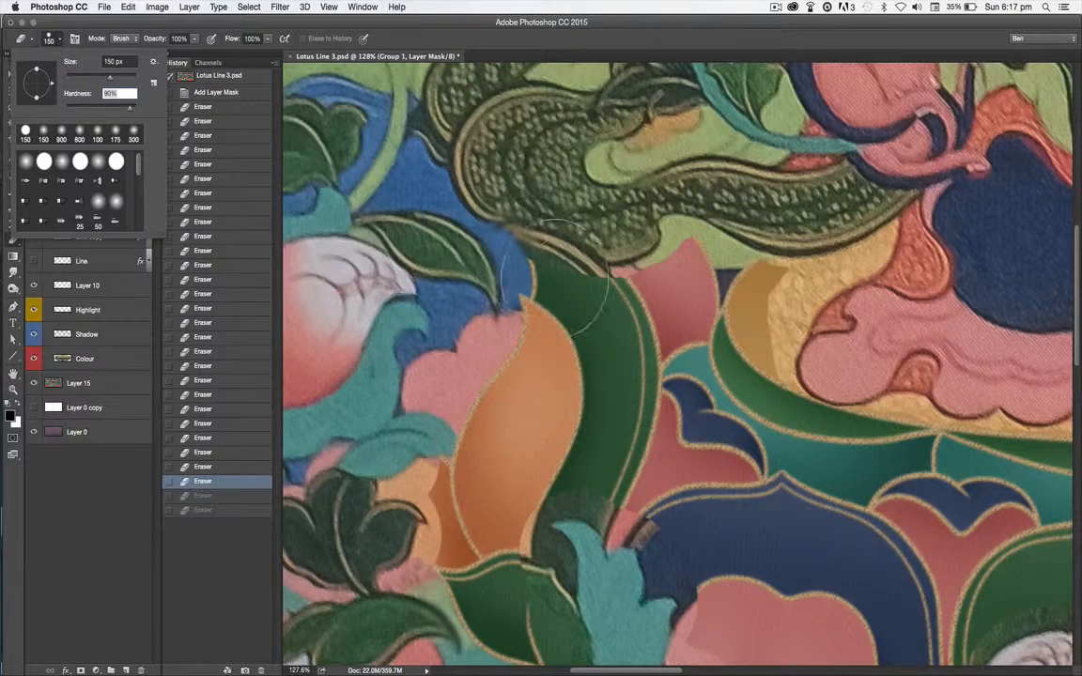
click(625, 170)
drag(674, 141, 526, 169)
key(ctrl+alt+z)
key(ctrl+alt+z)
mouse_move(602, 300)
mouse_down()
mouse_move(509, 242)
mouse_move(574, 256)
mouse_move(626, 294)
mouse_move(675, 240)
mouse_move(649, 195)
mouse_move(622, 201)
mouse_move(589, 234)
mouse_move(653, 216)
mouse_up()
key(x)
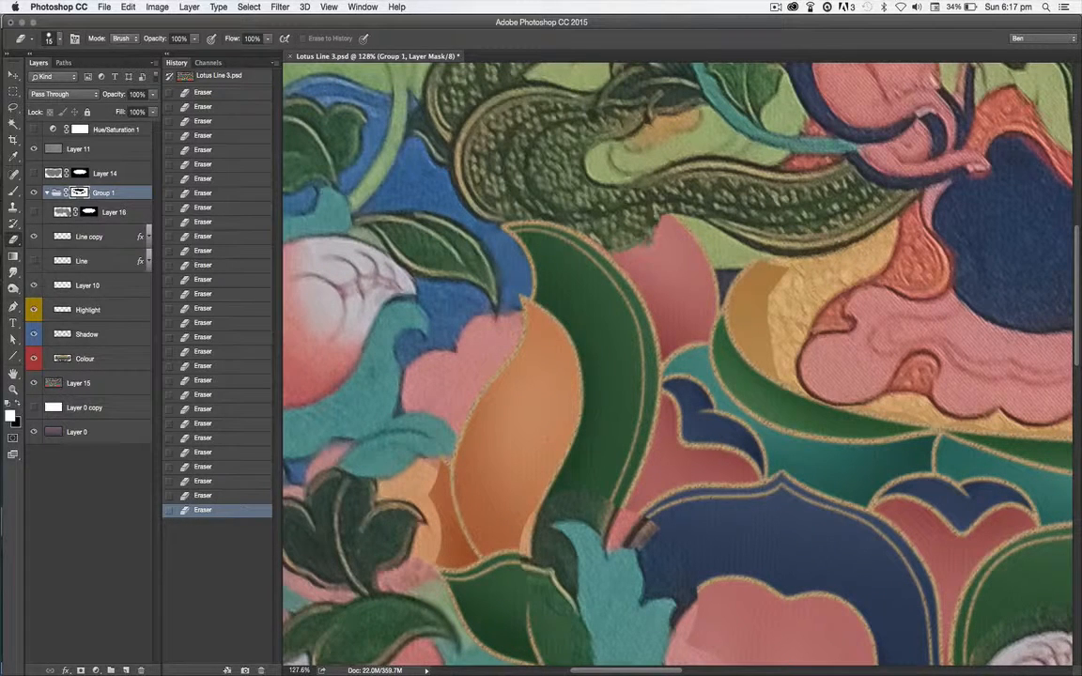
Mask the group along the scaled green scarf above the pink petal and over the left end of the textured gold seat
mouse_move(578, 212)
mouse_down()
mouse_move(573, 230)
mouse_move(589, 195)
mouse_up()
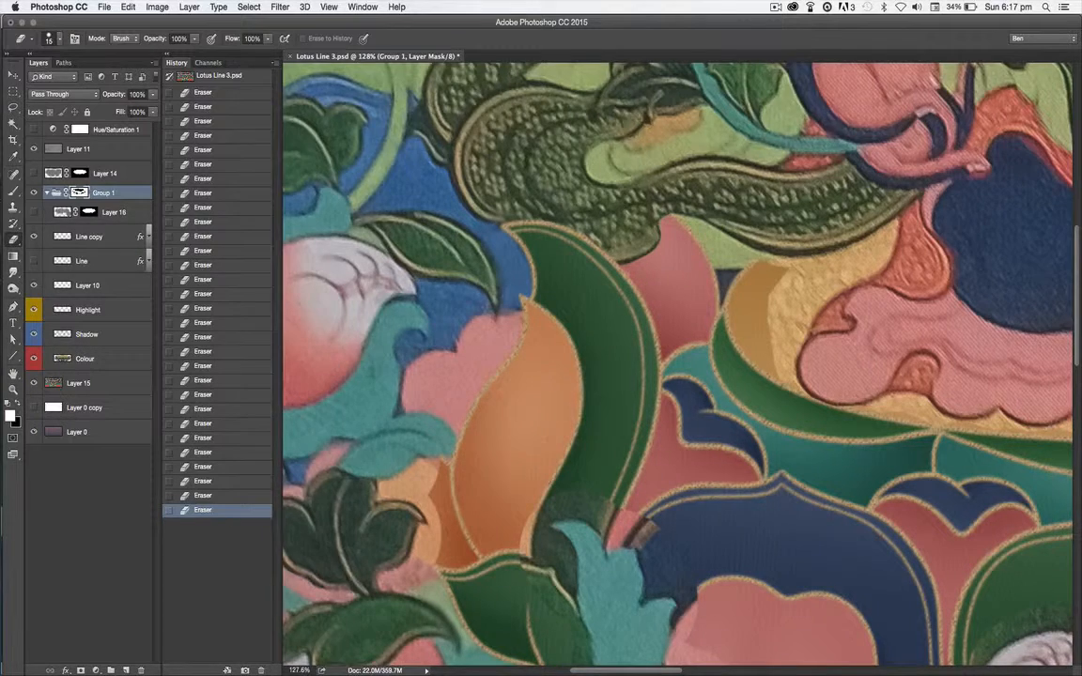
drag(617, 391, 495, 343)
mouse_move(601, 218)
mouse_down()
mouse_move(577, 214)
mouse_move(573, 268)
mouse_move(560, 259)
mouse_move(568, 243)
mouse_up()
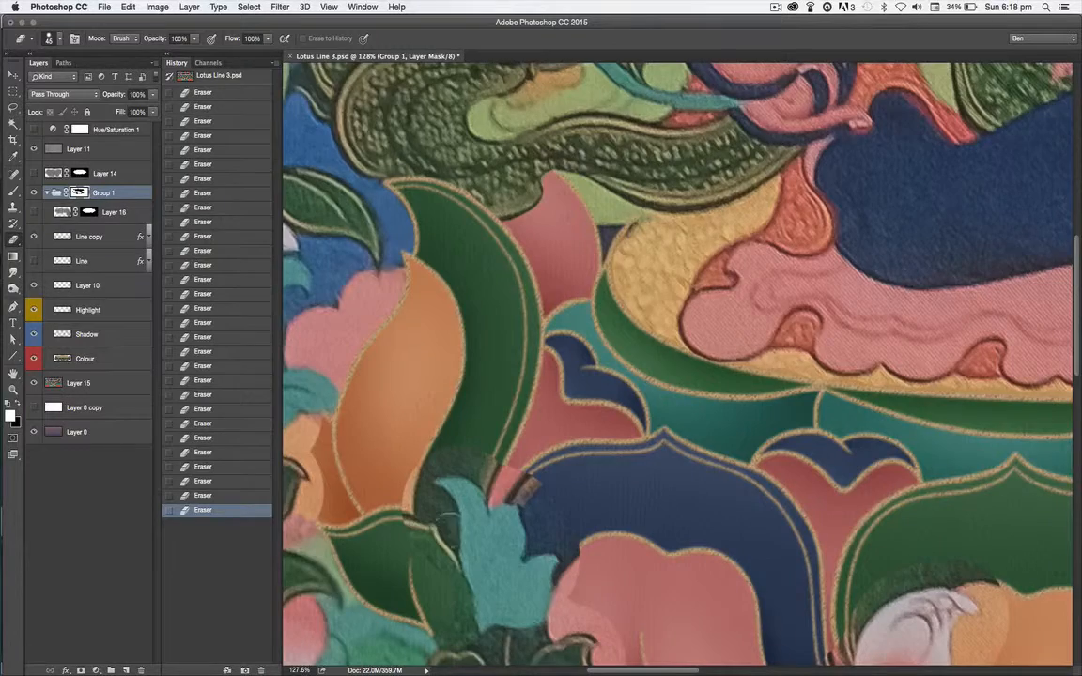
Restore the green, blue and pink petals around the teal leaf and dark leaf on the lotus's lower left in the group mask
drag(526, 451, 798, 357)
mouse_move(575, 329)
mouse_down()
mouse_move(587, 385)
mouse_move(601, 336)
mouse_up()
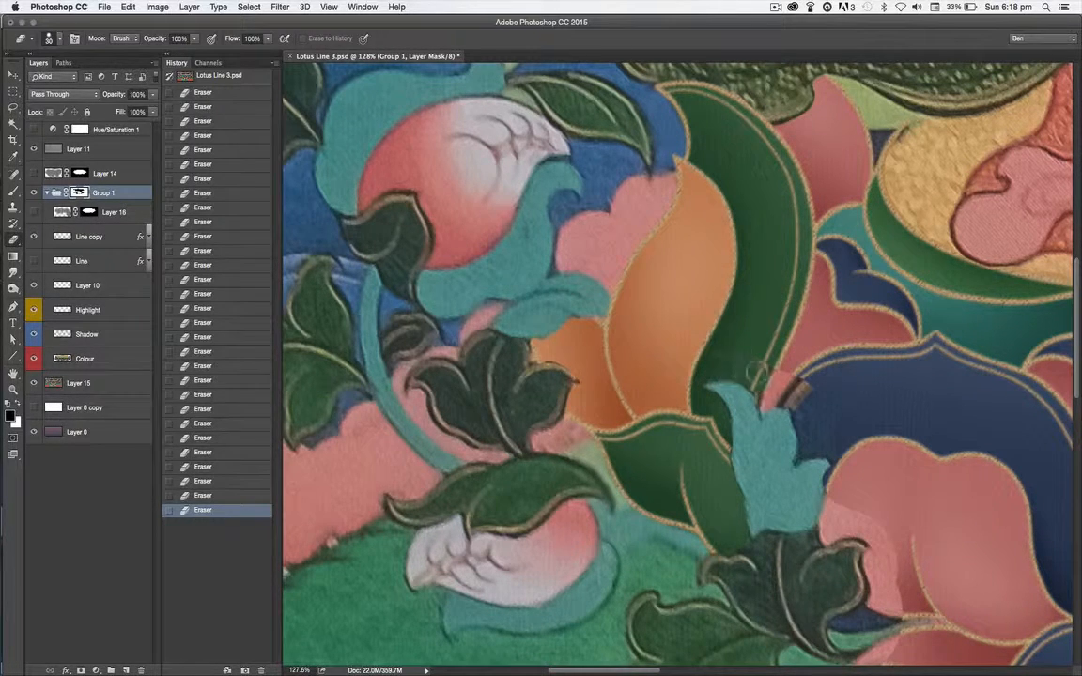
mouse_move(737, 353)
mouse_down()
mouse_move(715, 362)
mouse_move(725, 375)
mouse_move(811, 431)
mouse_up()
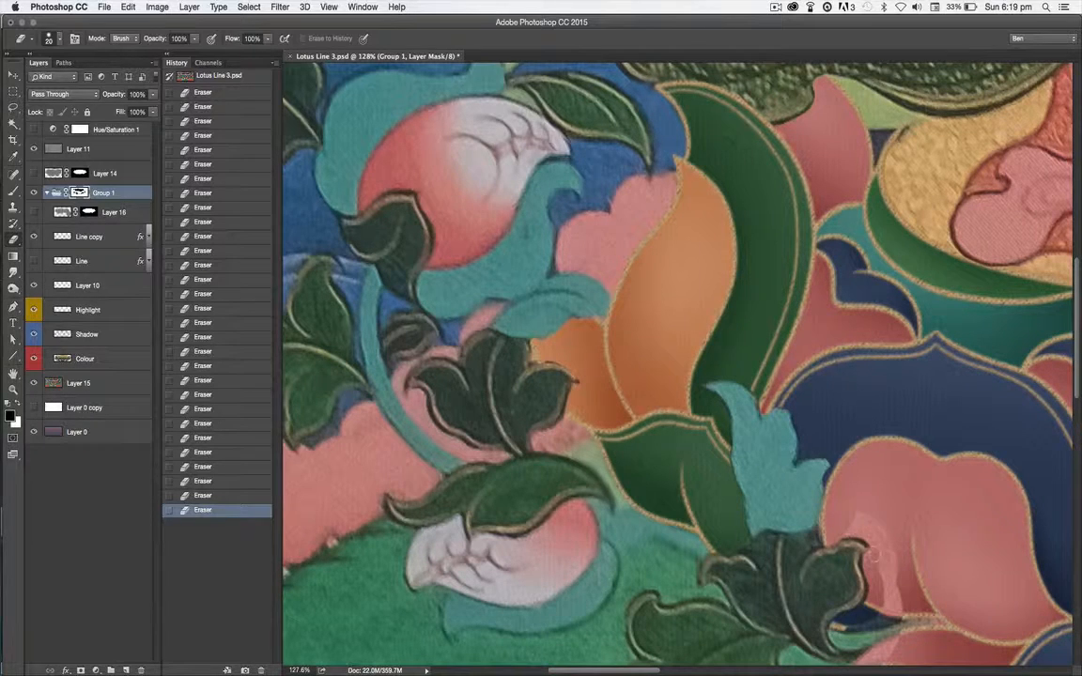
drag(863, 526, 704, 354)
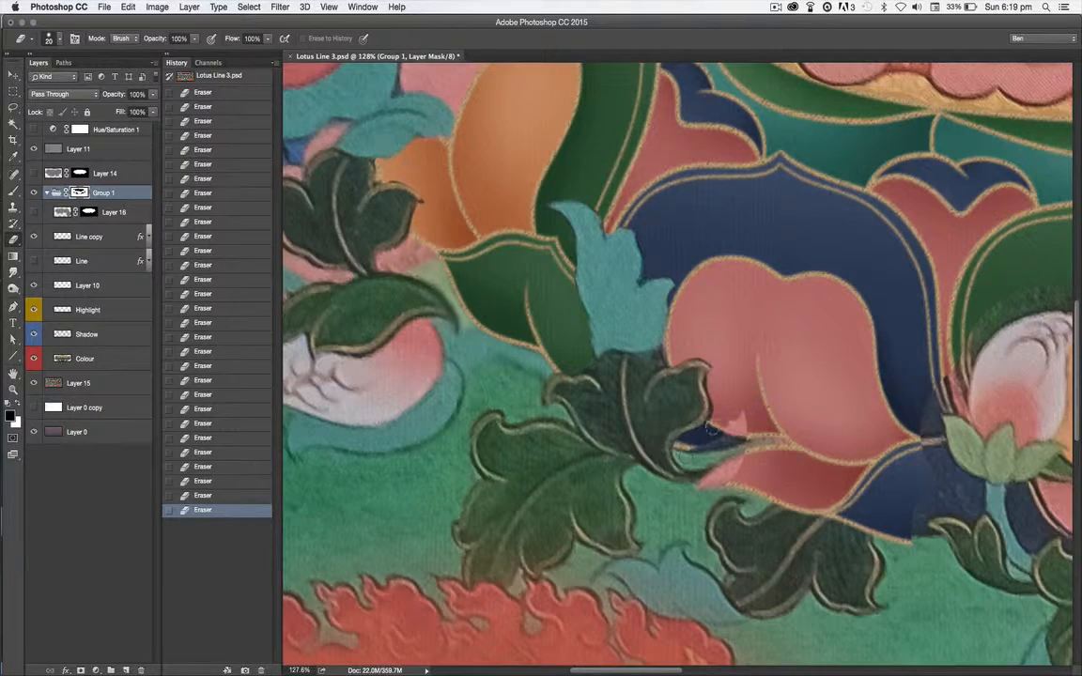
drag(713, 430, 738, 435)
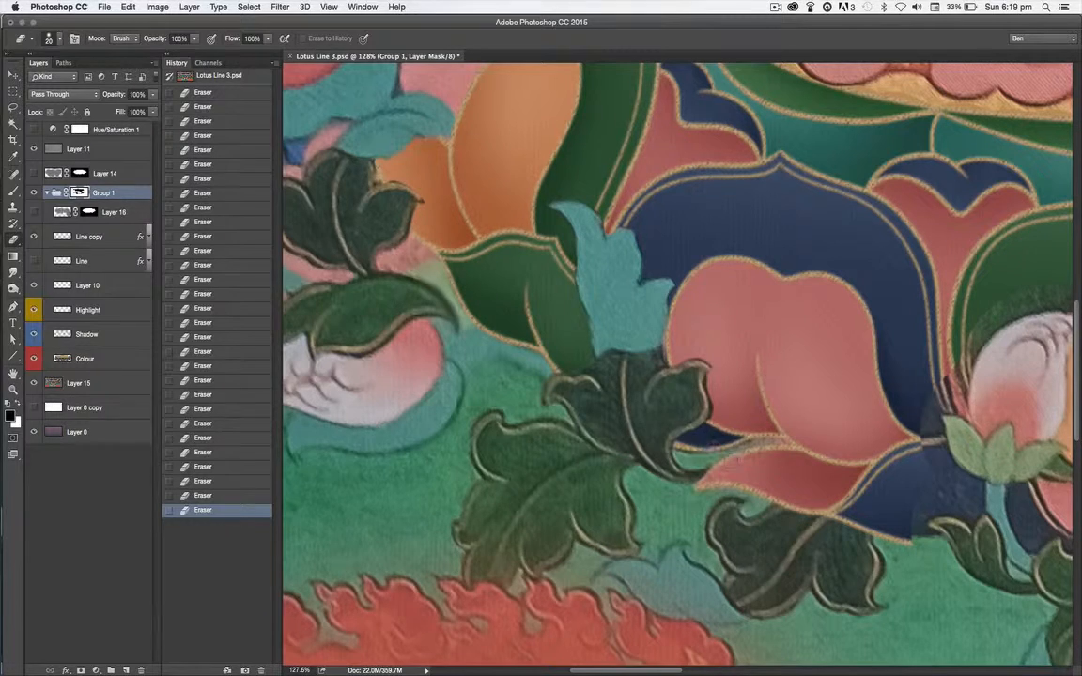
Restore the blue, green, orange and pink petals closely around the left white bud and its stem in the group mask
drag(850, 495, 606, 467)
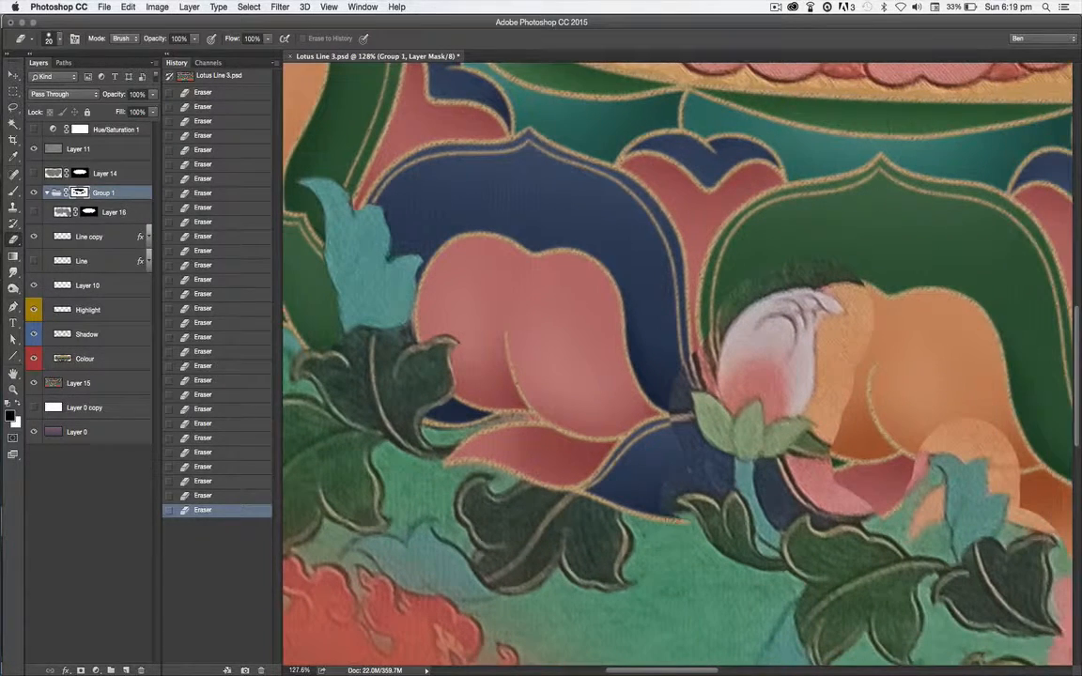
key(x)
mouse_move(685, 389)
mouse_down()
mouse_move(631, 399)
mouse_move(610, 338)
mouse_move(706, 465)
mouse_move(686, 453)
mouse_move(663, 475)
mouse_up()
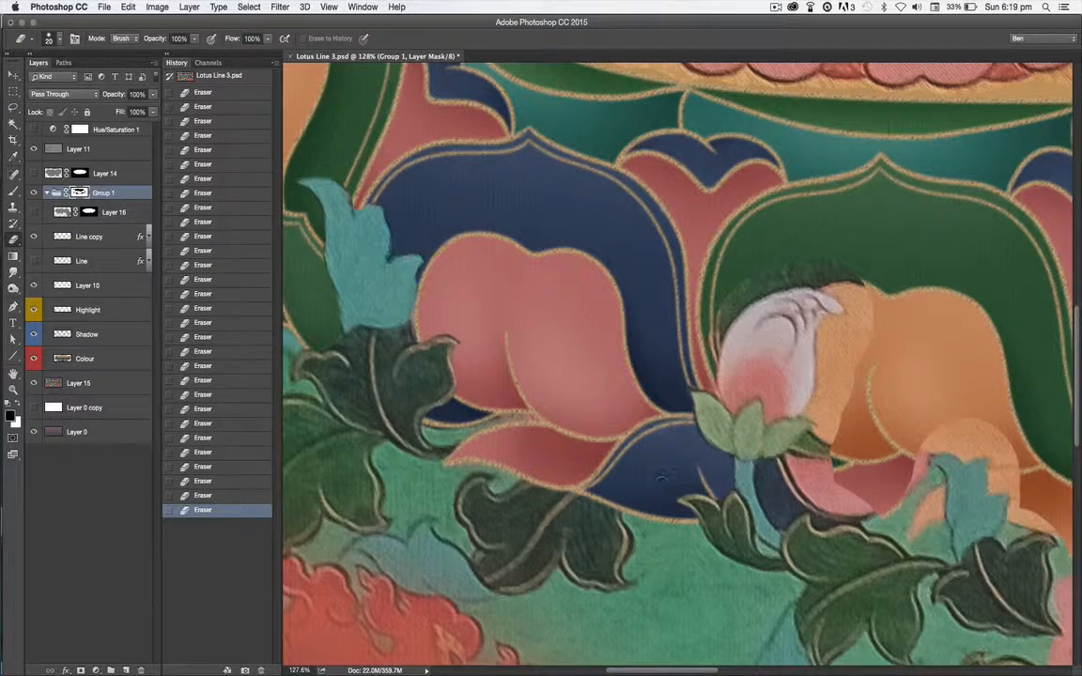
mouse_move(725, 305)
mouse_down()
mouse_move(667, 260)
mouse_move(721, 250)
mouse_move(679, 248)
mouse_move(739, 352)
mouse_move(743, 292)
mouse_up()
mouse_move(821, 362)
mouse_down()
mouse_move(836, 278)
mouse_move(859, 273)
mouse_up()
mouse_move(809, 464)
mouse_down()
mouse_move(850, 338)
mouse_move(850, 375)
mouse_up()
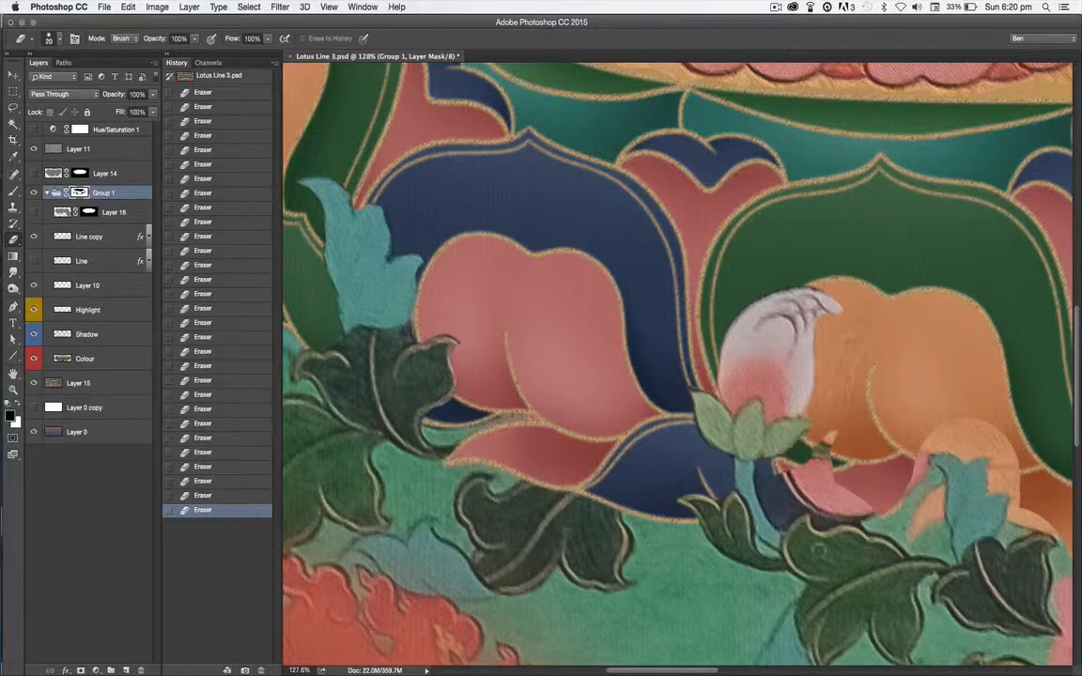
mouse_move(764, 473)
mouse_down()
mouse_move(776, 510)
mouse_move(814, 511)
mouse_move(828, 502)
mouse_move(833, 441)
mouse_move(829, 505)
mouse_move(786, 481)
mouse_up()
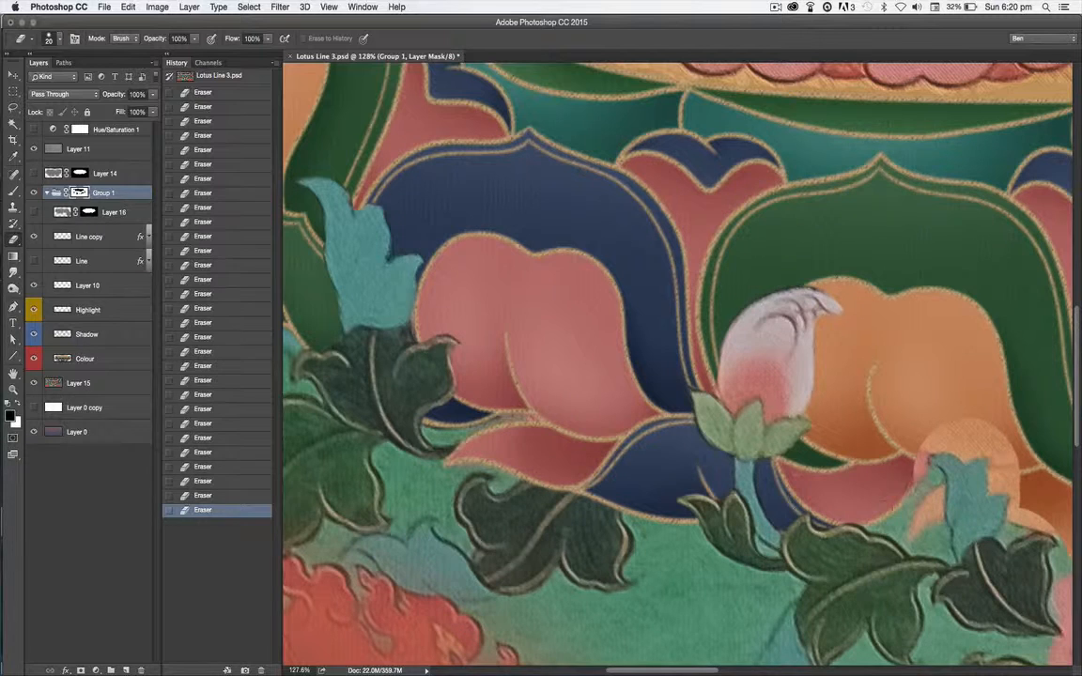
Restore the orange petals around the teal leaf and down to the central peonies in the group mask
drag(935, 475, 927, 519)
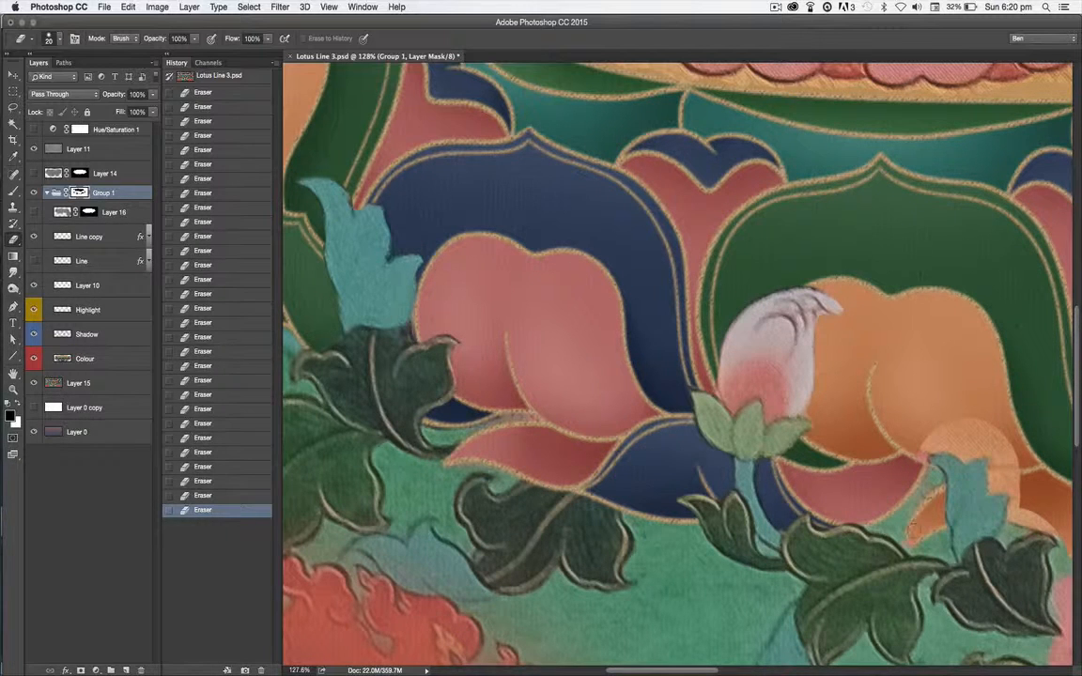
mouse_move(956, 440)
mouse_down()
mouse_move(913, 460)
mouse_move(920, 483)
mouse_move(944, 475)
mouse_move(911, 453)
mouse_move(976, 442)
mouse_move(1004, 460)
mouse_move(995, 489)
mouse_move(967, 432)
mouse_up()
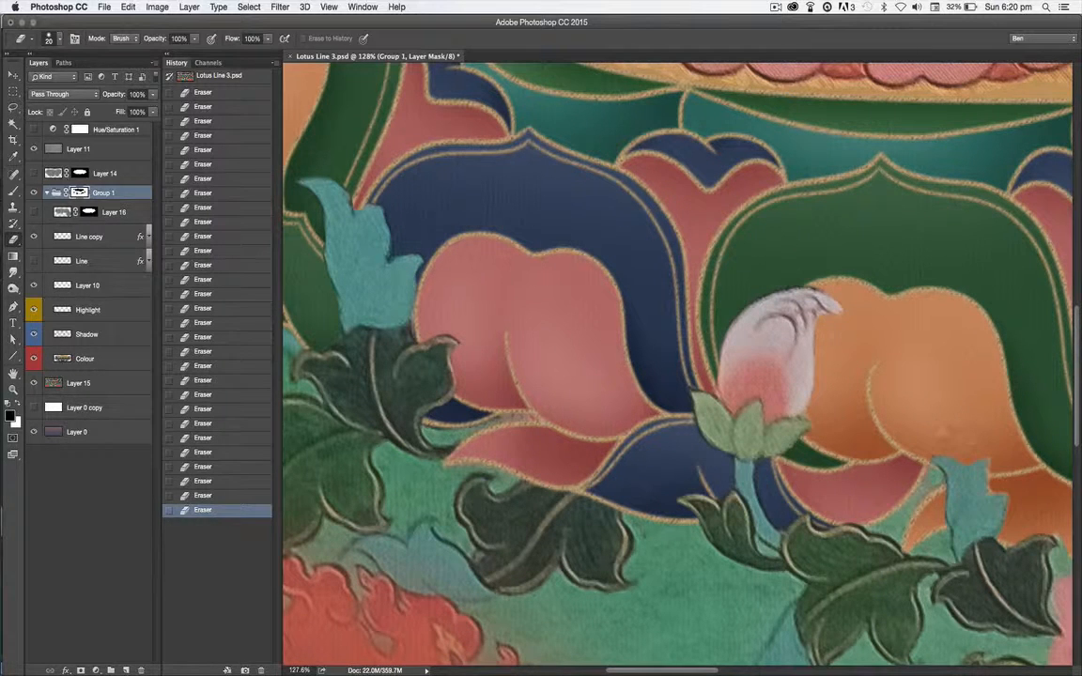
drag(1008, 569, 716, 419)
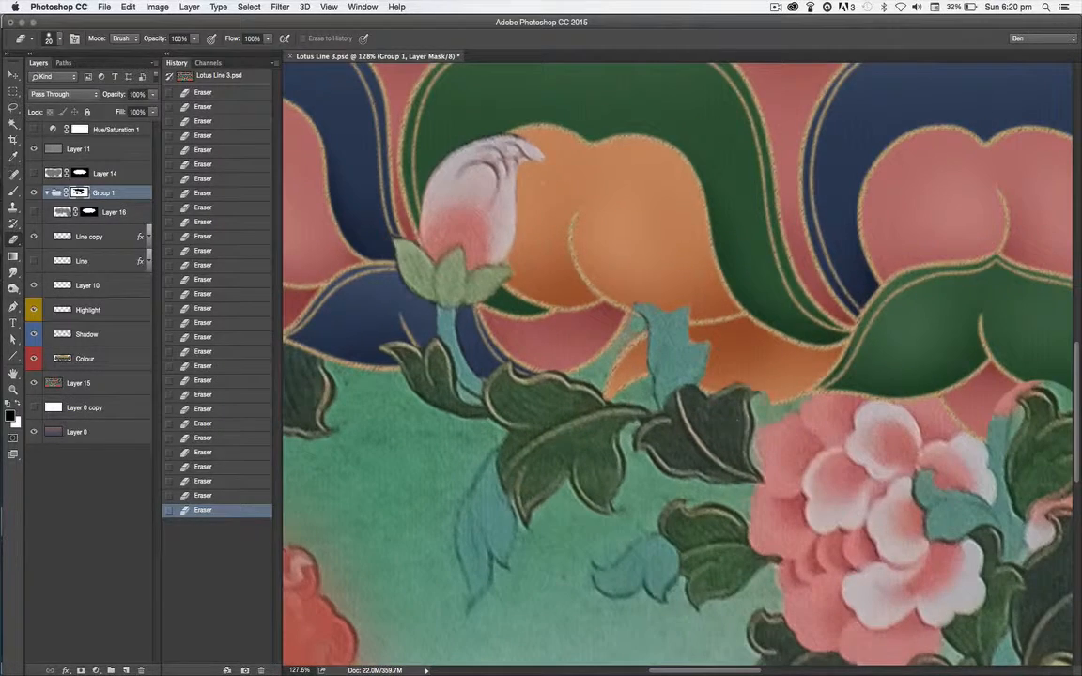
drag(836, 418, 658, 446)
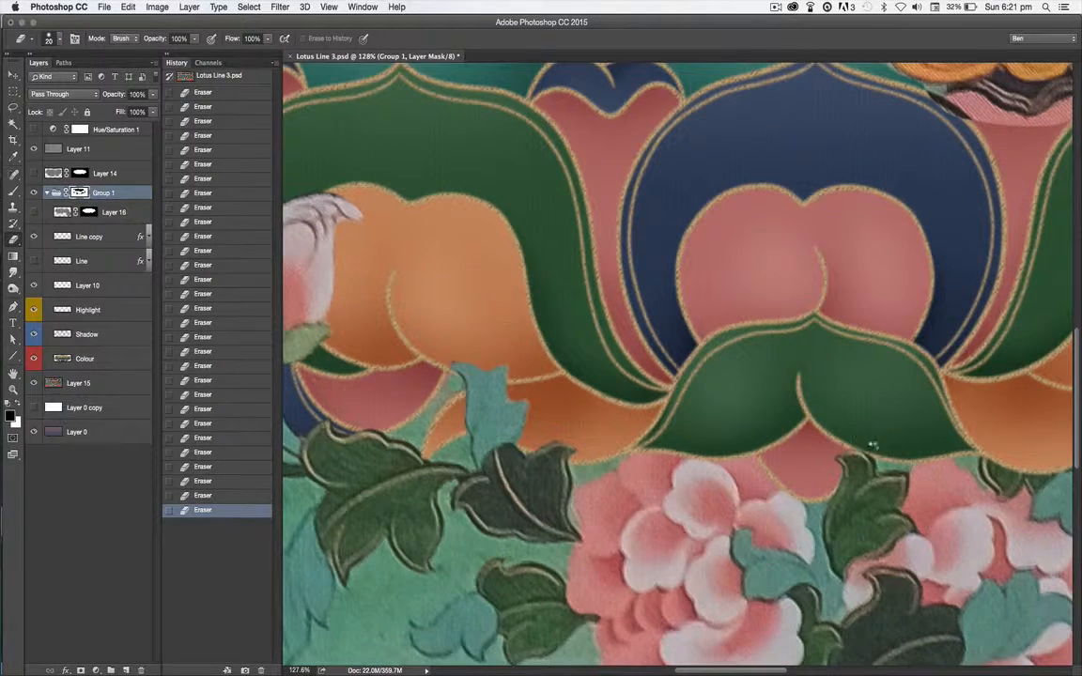
Restore the orange double petal and the green, pink and blue petals beneath it beside the right bud in the group mask
drag(871, 445, 522, 394)
mouse_move(750, 381)
mouse_down()
mouse_move(766, 393)
mouse_move(774, 357)
mouse_move(804, 346)
mouse_move(812, 310)
mouse_move(794, 303)
mouse_move(777, 355)
mouse_move(798, 340)
mouse_move(826, 385)
mouse_move(836, 355)
mouse_move(798, 346)
mouse_up()
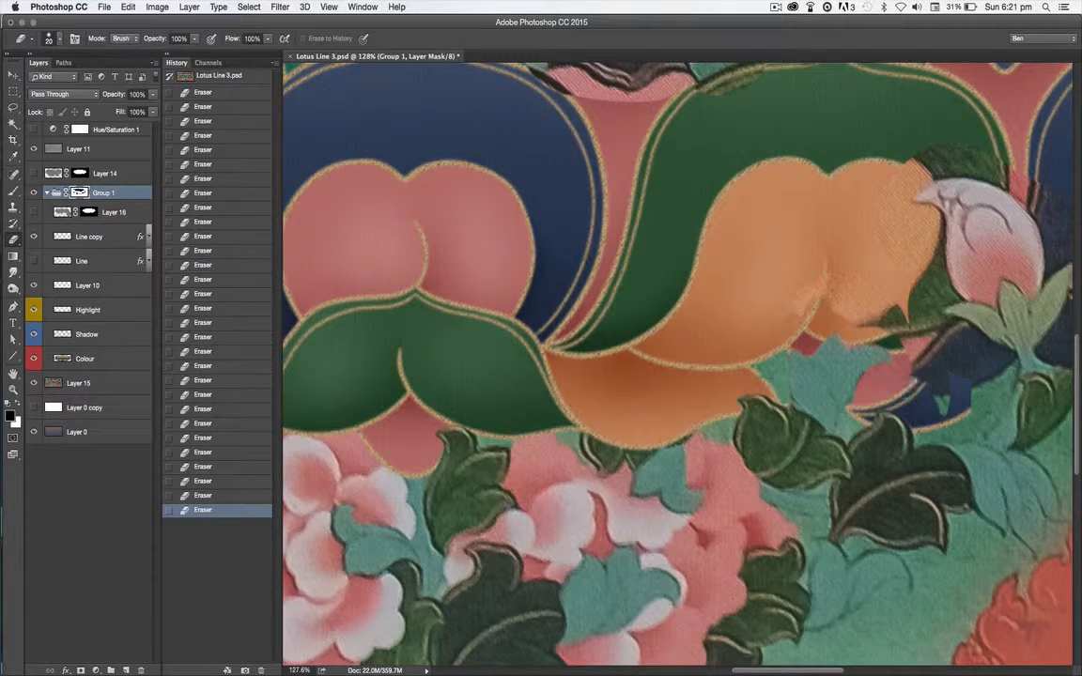
drag(713, 273, 779, 287)
mouse_move(842, 330)
mouse_down()
mouse_move(889, 326)
mouse_move(874, 323)
mouse_up()
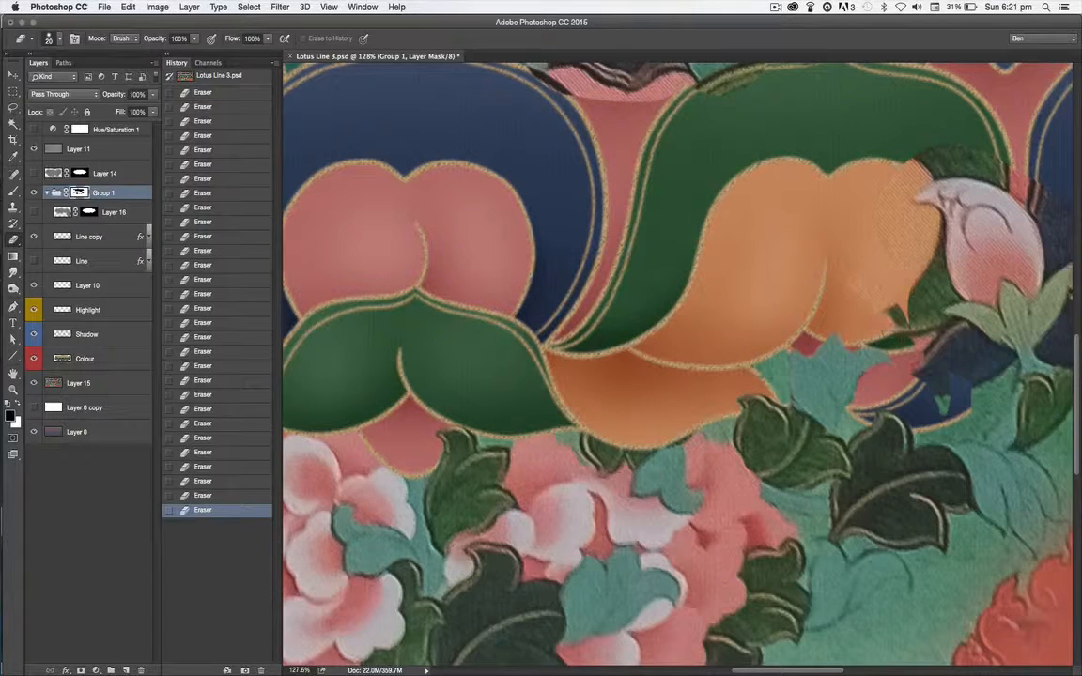
mouse_move(845, 211)
mouse_down()
mouse_move(841, 291)
mouse_move(903, 331)
mouse_move(905, 372)
mouse_move(909, 339)
mouse_move(878, 359)
mouse_move(899, 329)
mouse_move(813, 291)
mouse_move(828, 246)
mouse_up()
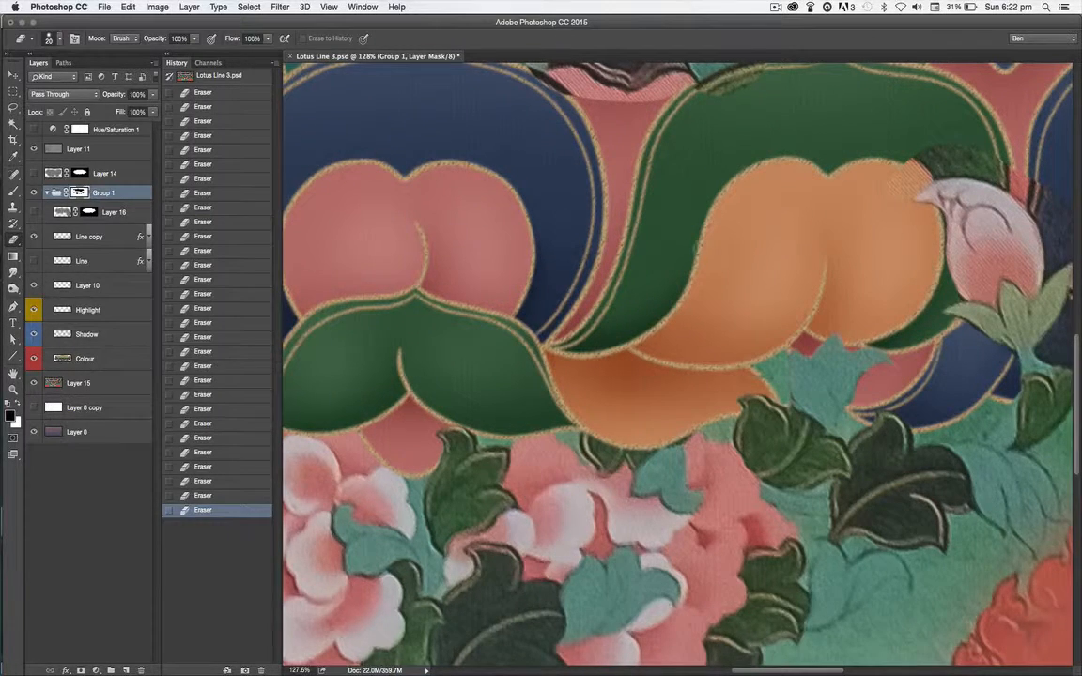
Restore the remaining green and blue petal areas around the right white bud in the group mask
scroll(828, 246, right, 5)
scroll(828, 246, up, 2)
mouse_move(619, 257)
mouse_down()
mouse_move(601, 214)
mouse_move(652, 208)
mouse_move(831, 330)
mouse_move(850, 376)
mouse_move(797, 406)
mouse_move(801, 415)
mouse_move(751, 375)
mouse_move(798, 371)
mouse_move(828, 393)
mouse_move(742, 405)
mouse_up()
mouse_move(818, 389)
mouse_down()
mouse_move(874, 401)
mouse_move(502, 380)
mouse_up()
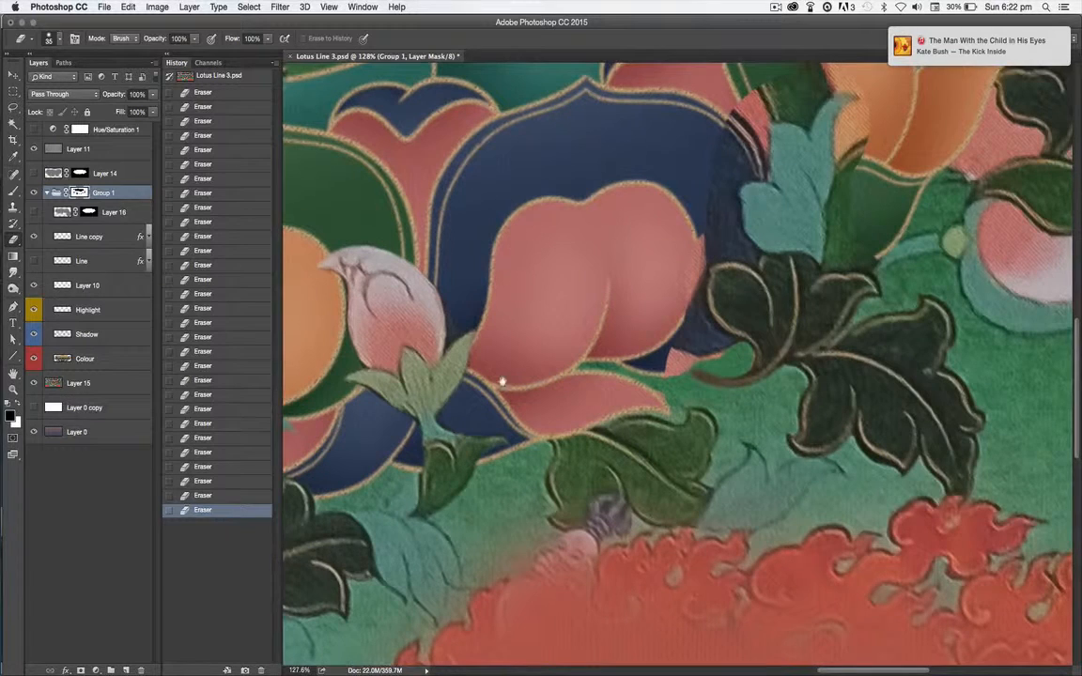
Restore the edges of the right blue and pink petal against the dark leaf and teal leaf, adjusting the eraser size
drag(678, 356, 697, 363)
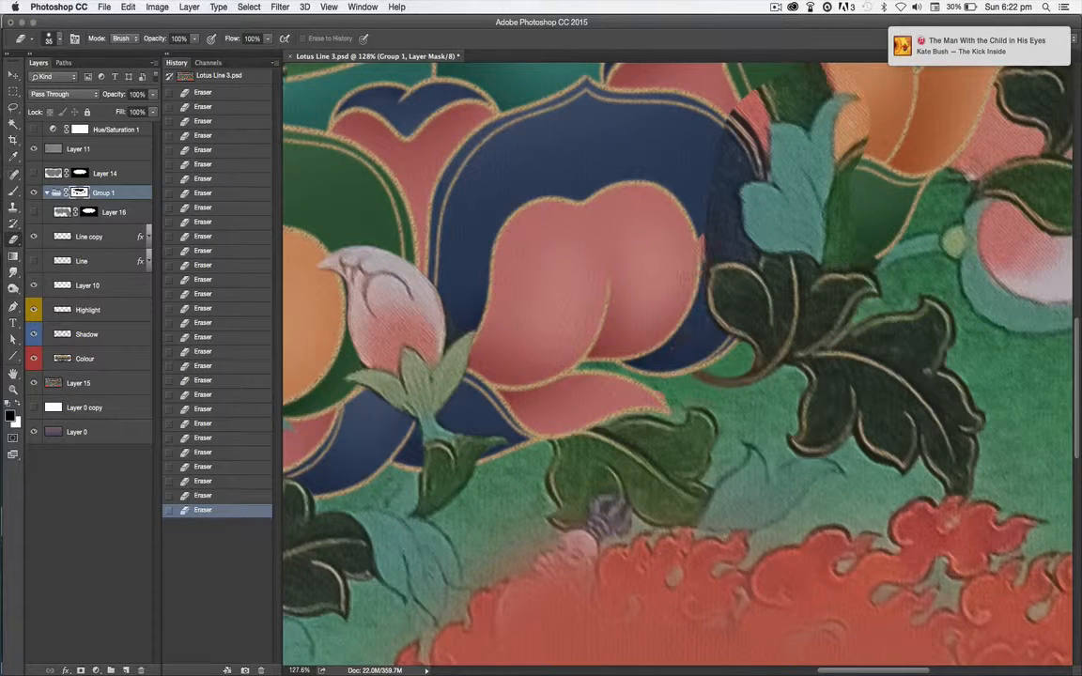
key(bracketleft)
key(bracketleft)
key(bracketleft)
key(bracketleft)
key(bracketright)
key(bracketright)
key(bracketright)
key(bracketright)
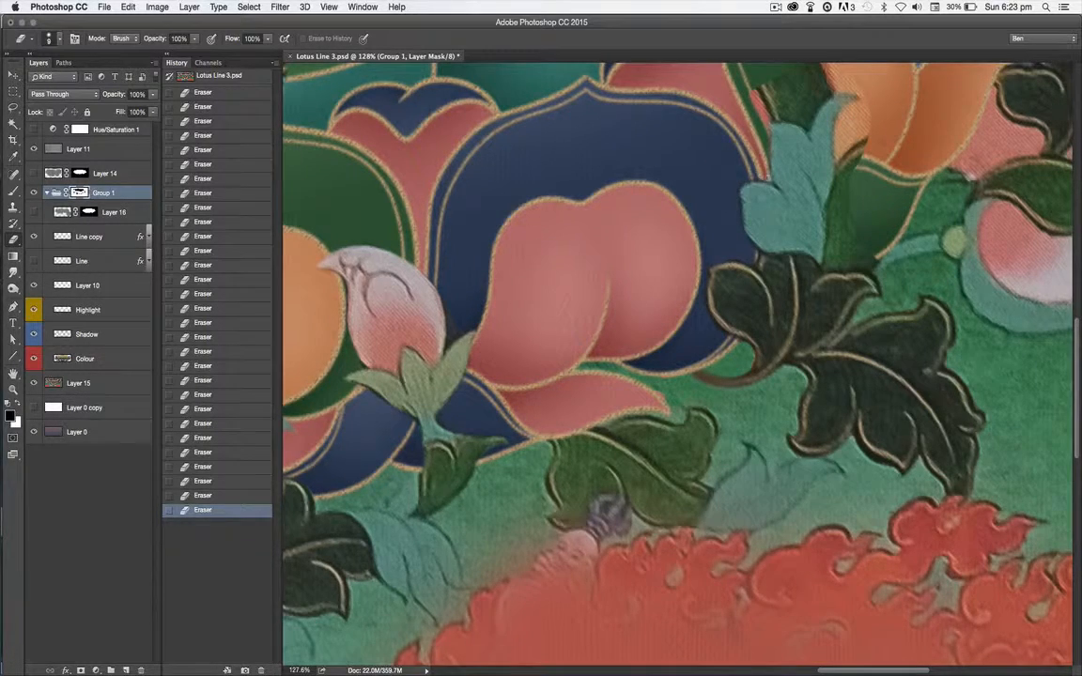
Restore the green, orange and pink petals at the lotus's right end around the teal leaf in the group mask
scroll(676, 361, up, 5)
mouse_move(667, 241)
mouse_down()
mouse_move(692, 270)
mouse_move(728, 255)
mouse_move(733, 232)
mouse_up()
drag(674, 375, 696, 259)
mouse_move(683, 317)
mouse_down()
mouse_move(673, 371)
mouse_move(700, 376)
mouse_move(736, 357)
mouse_up()
Mask the group over the right side of the seat so the scan's textured gold shows up to the green rim
scroll(714, 306, up, 10)
scroll(713, 306, left, 5)
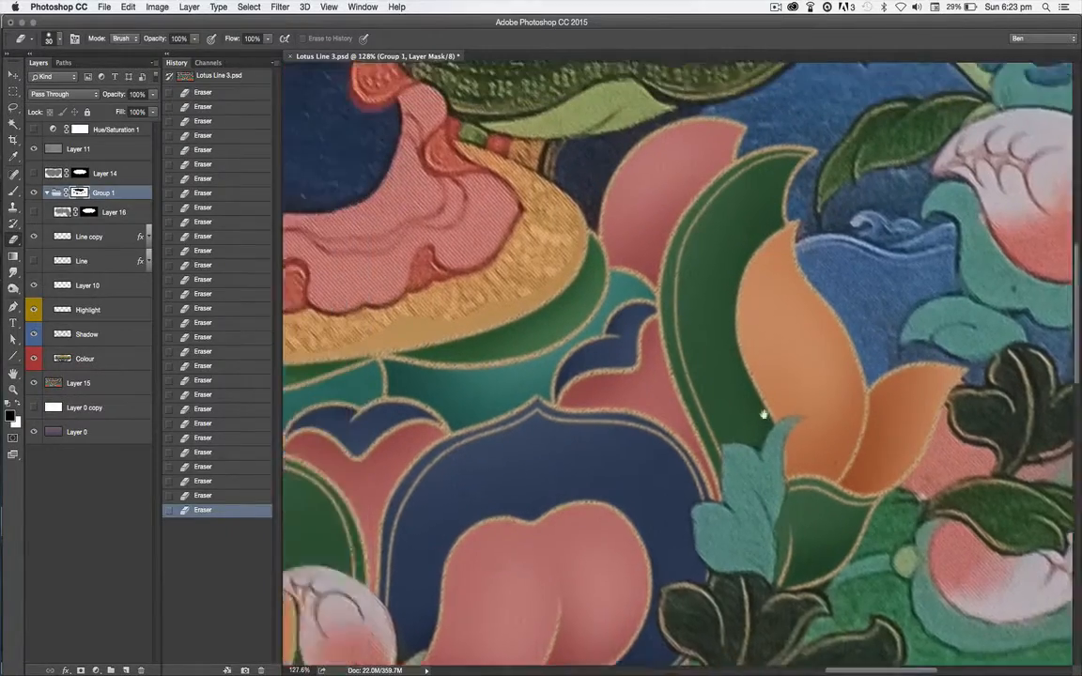
scroll(602, 467, down, 3)
scroll(603, 468, left, 5)
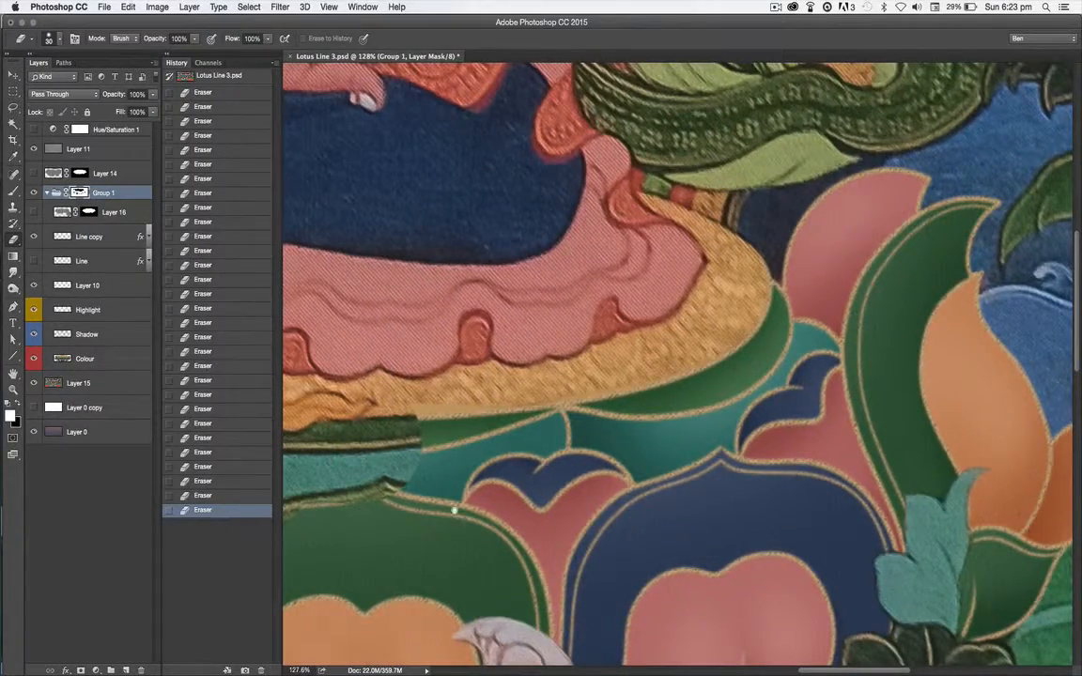
Restore the green rim, teal band and petal tops around the right tails of the orange ribbon in the group mask
scroll(454, 510, down, 2)
scroll(454, 510, left, 5)
mouse_move(320, 380)
mouse_down()
mouse_move(432, 375)
mouse_move(422, 404)
mouse_move(521, 405)
mouse_move(592, 361)
mouse_move(540, 315)
mouse_move(601, 300)
mouse_move(646, 344)
mouse_move(450, 368)
mouse_move(512, 367)
mouse_up()
key(x)
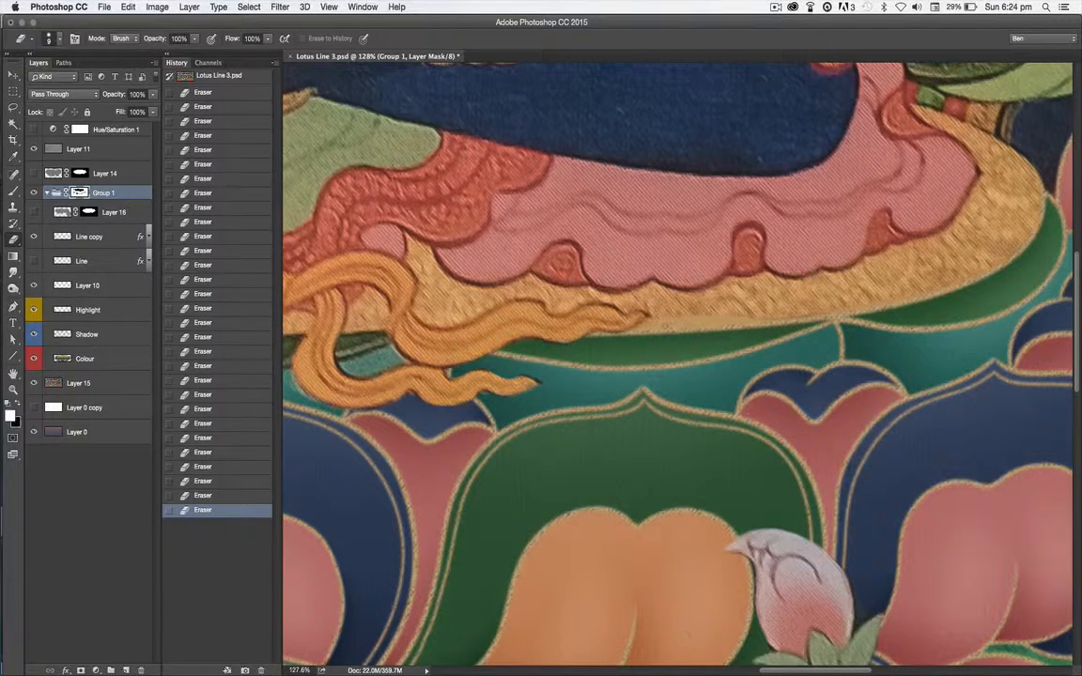
Fill the gaps between and below the orange ribbon's loops with the green rim, teal band and blue petal tip
scroll(707, 490, left, 10)
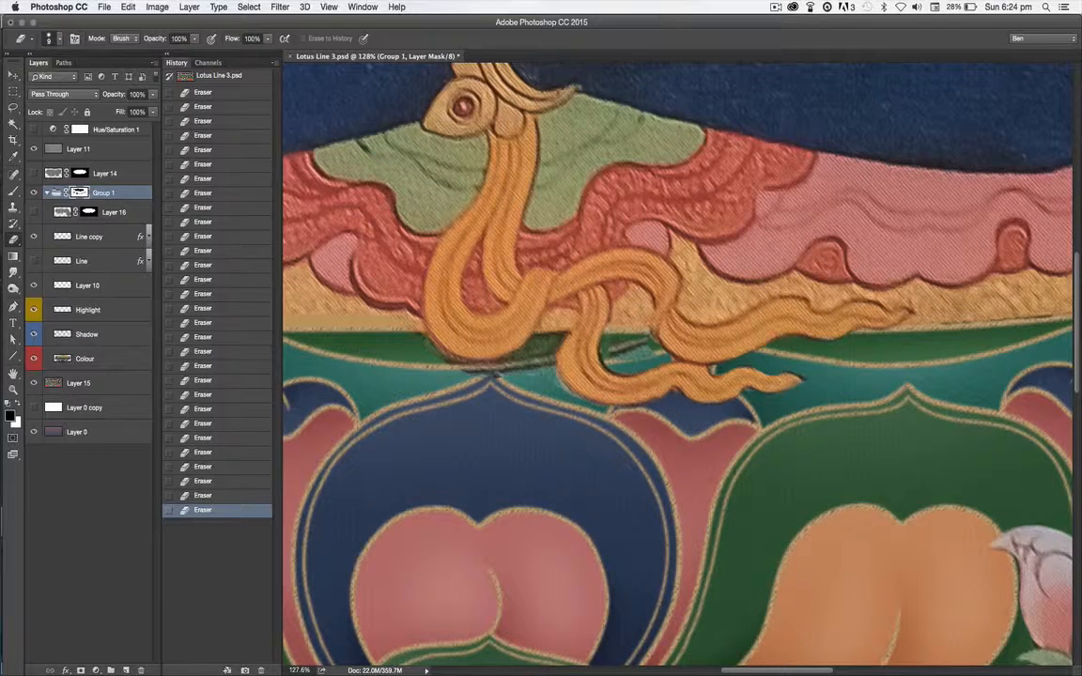
drag(620, 354, 641, 341)
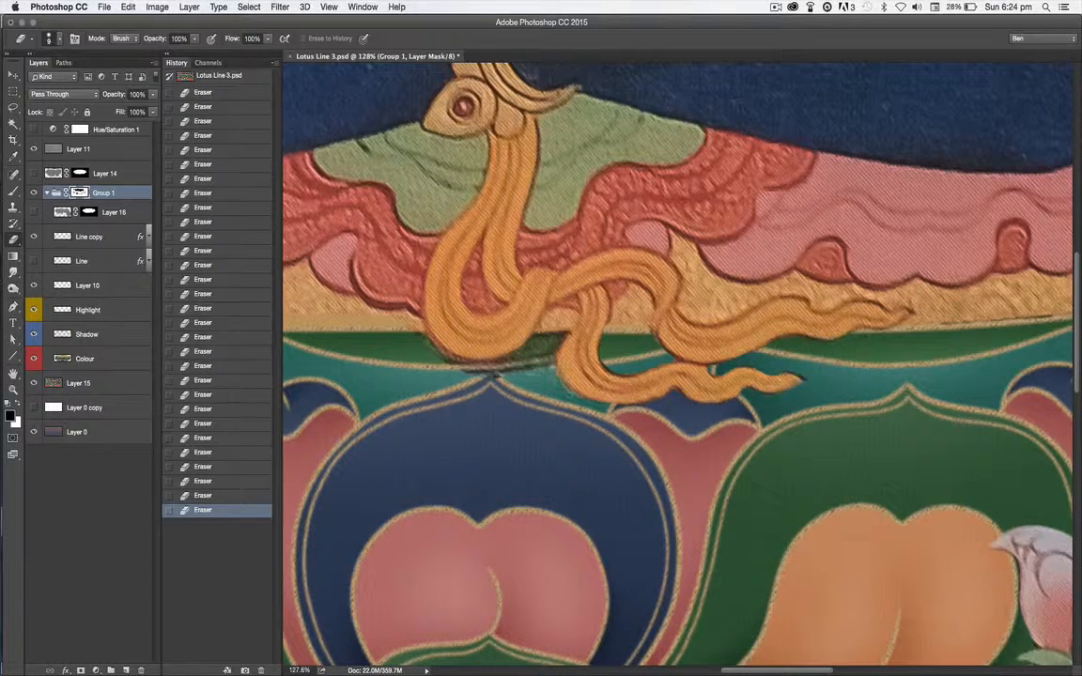
drag(465, 366, 469, 330)
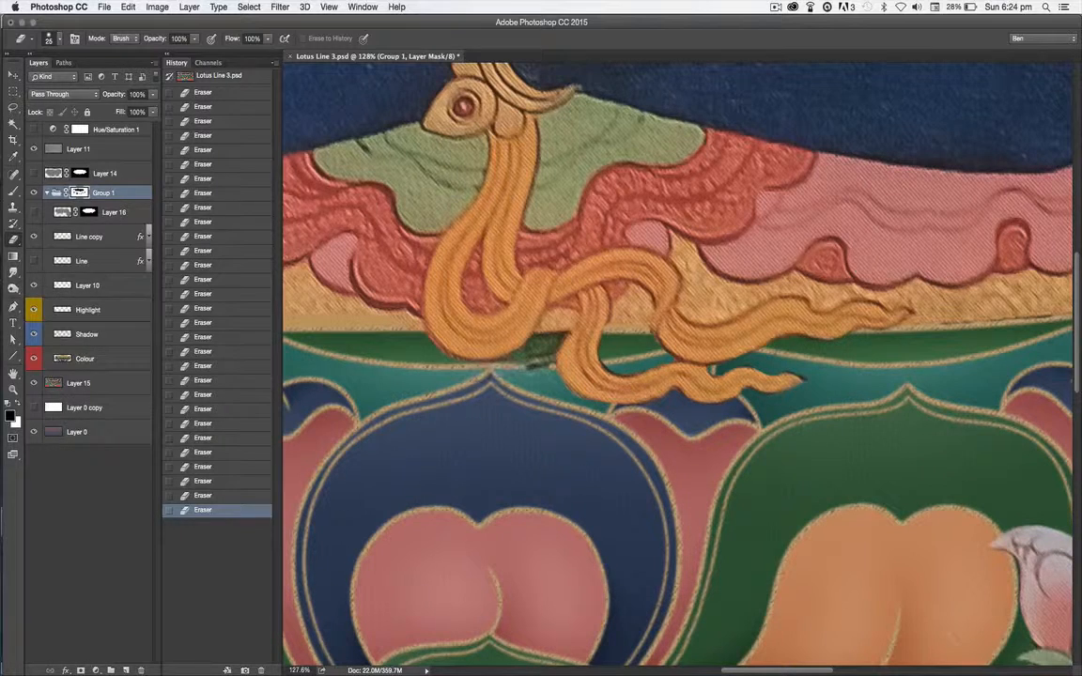
drag(554, 361, 534, 366)
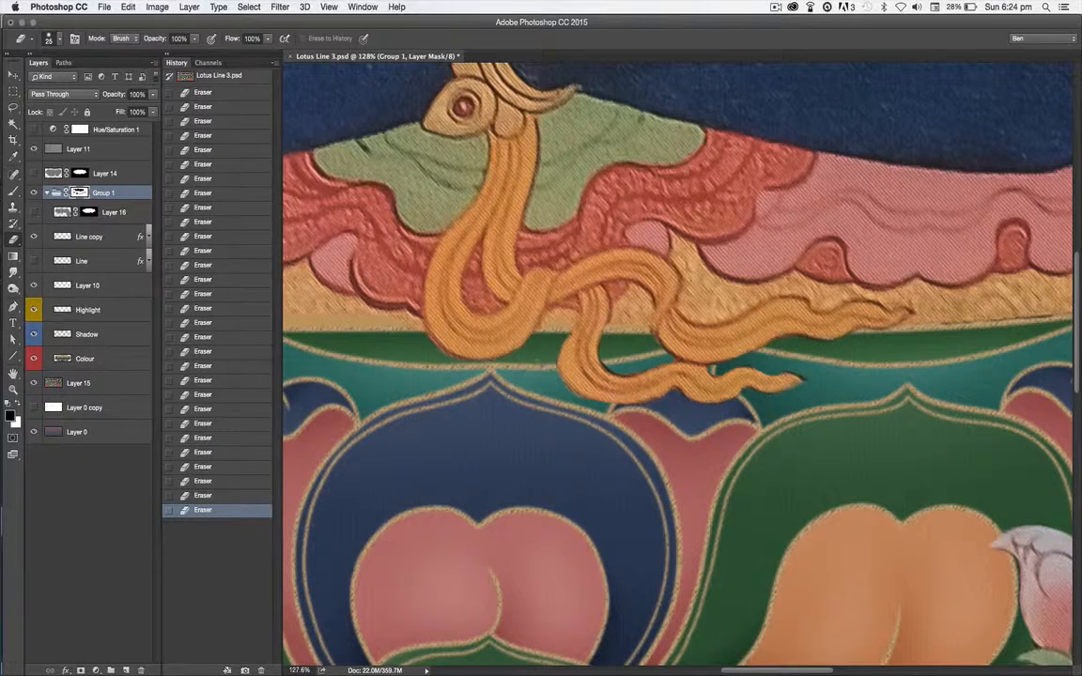
Mask the group along the left half of the seat so the scan's textured gold shows below the pink robe
scroll(635, 449, left, 5)
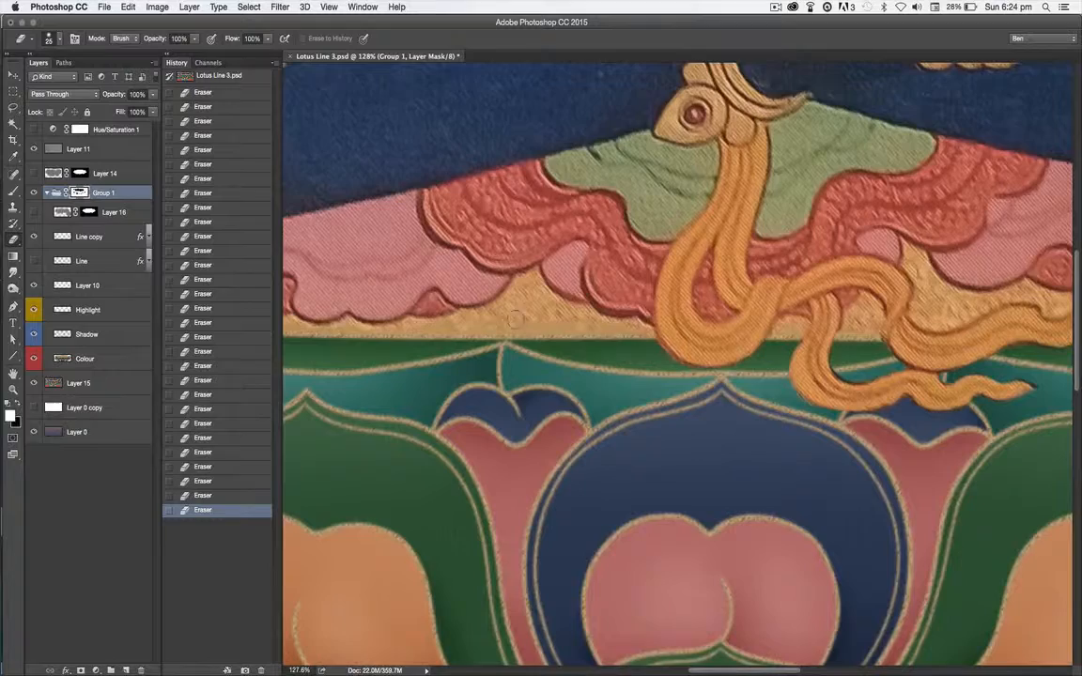
drag(479, 399, 799, 474)
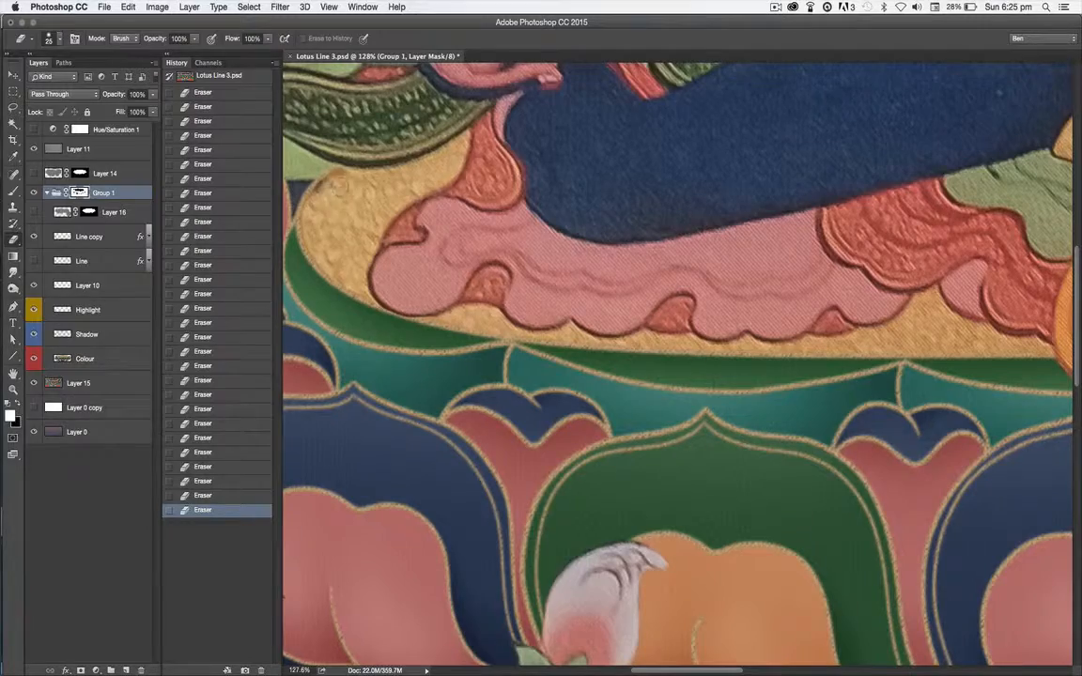
key(super+minus)
key(super+minus)
key(super+minus)
drag(603, 504, 475, 445)
scroll(628, 357, up, 5)
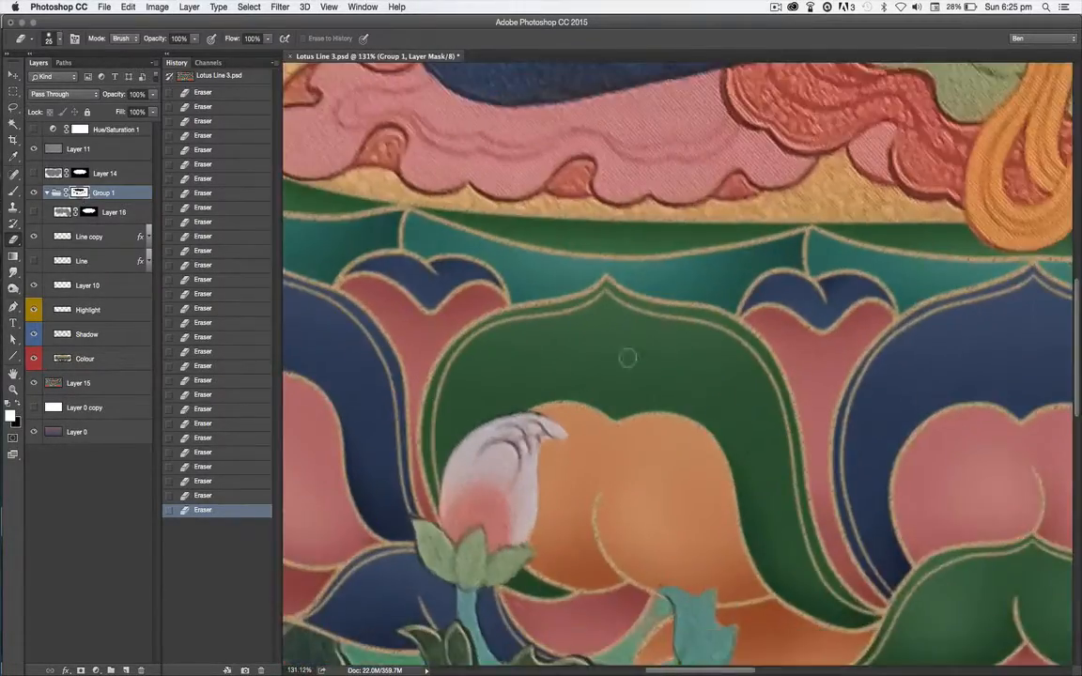
Soften the group mask's edges with a Gaussian Blur of 1.4 pixels radius, and view the whole image
click(279, 6)
mouse_move(362, 157)
click(453, 203)
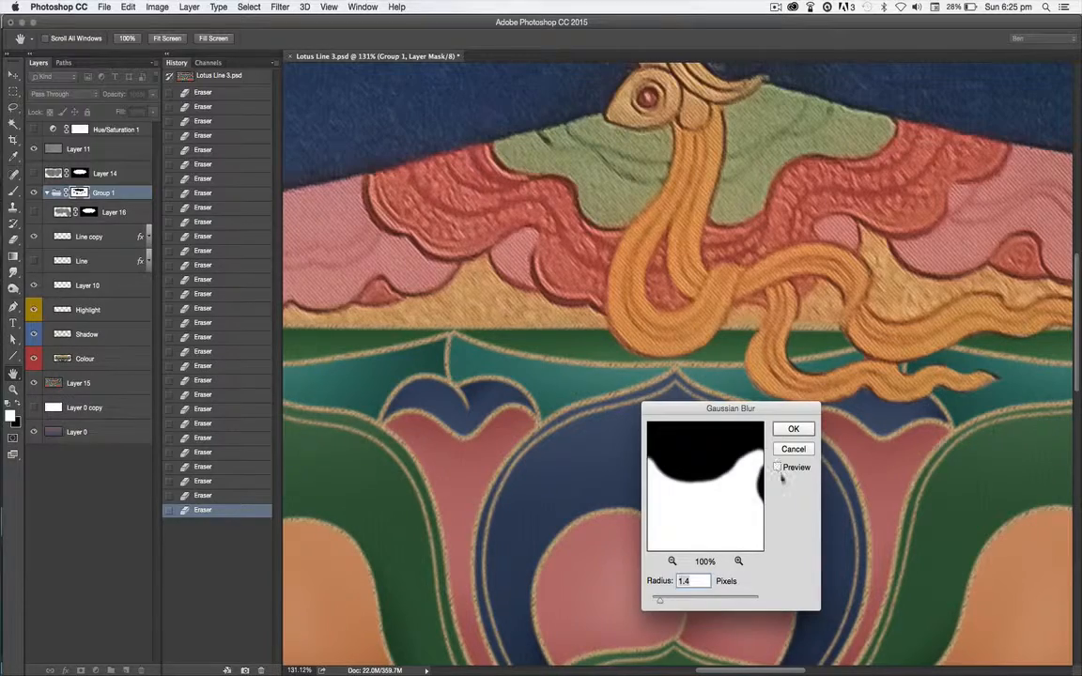
key(Return)
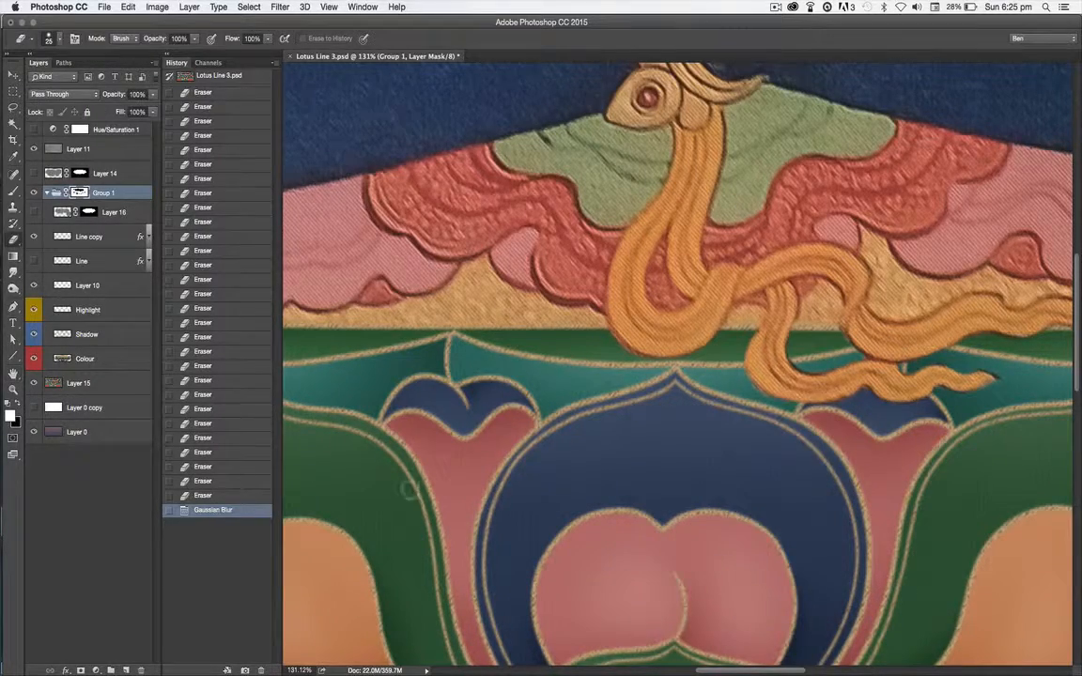
scroll(395, 489, down, 5)
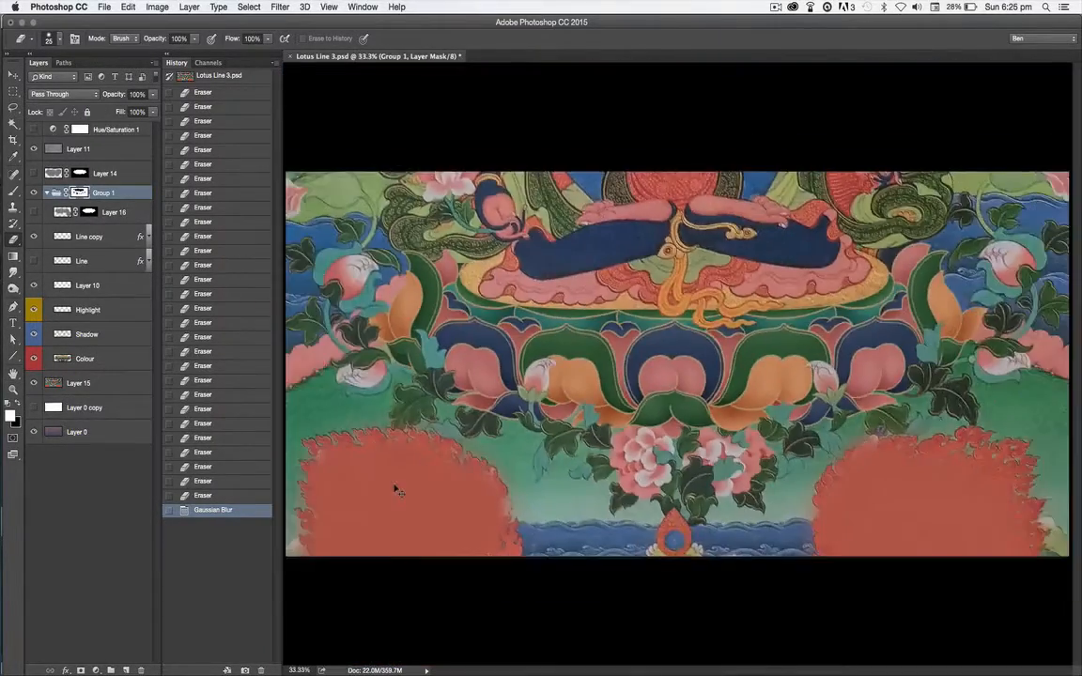
Check the image's tones with the Hue/Saturation 1 adjustment on and off, and examine the lotus's left petals up close
click(34, 130)
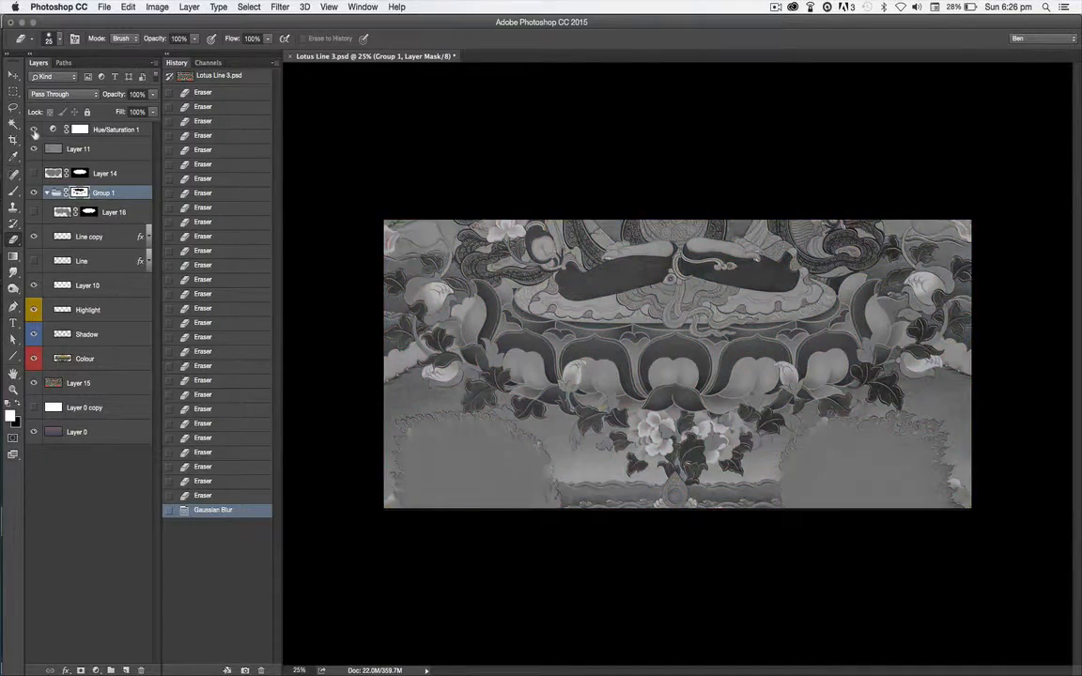
click(34, 129)
scroll(673, 534, up, 5)
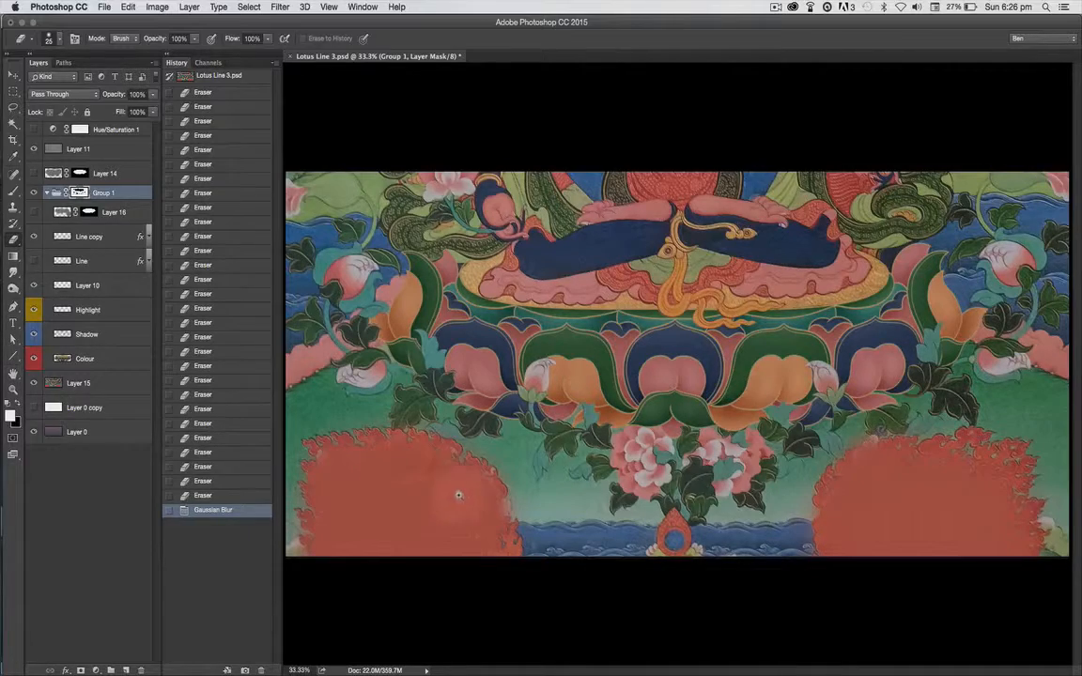
scroll(427, 409, up, 5)
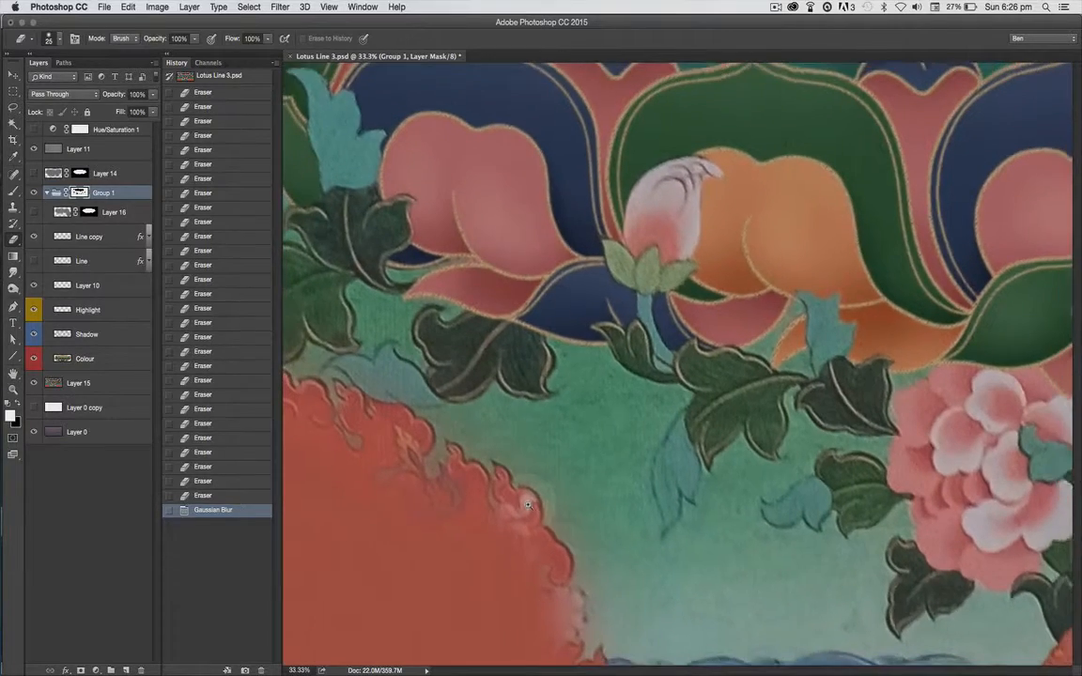
scroll(528, 505, down, 2)
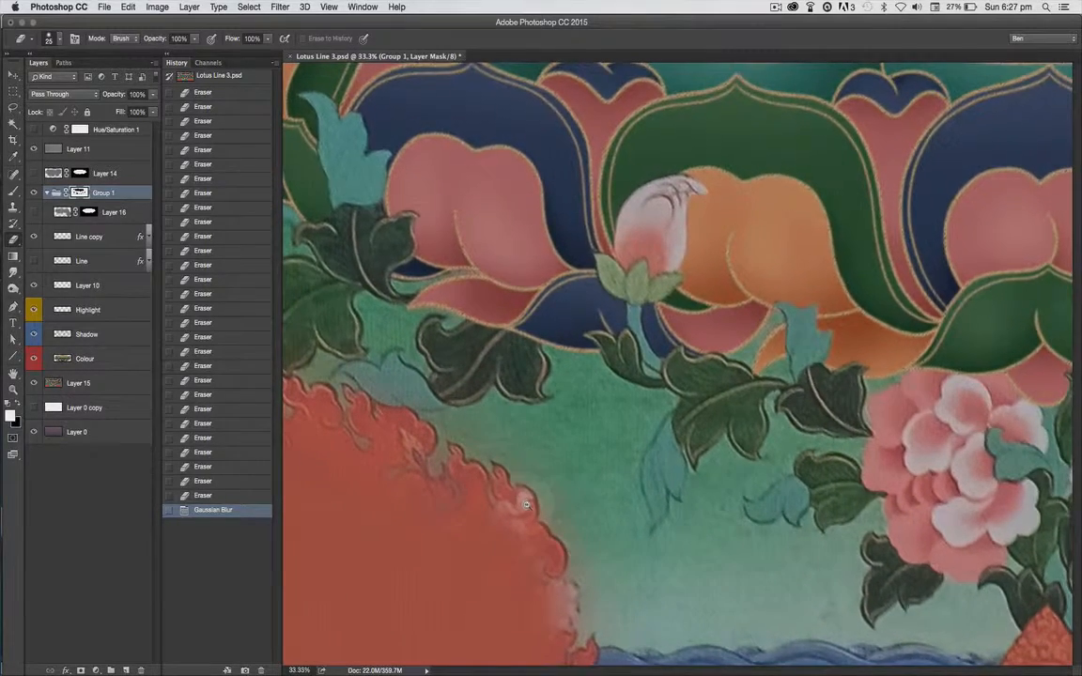
scroll(515, 435, down, 1)
scroll(477, 476, right, 5)
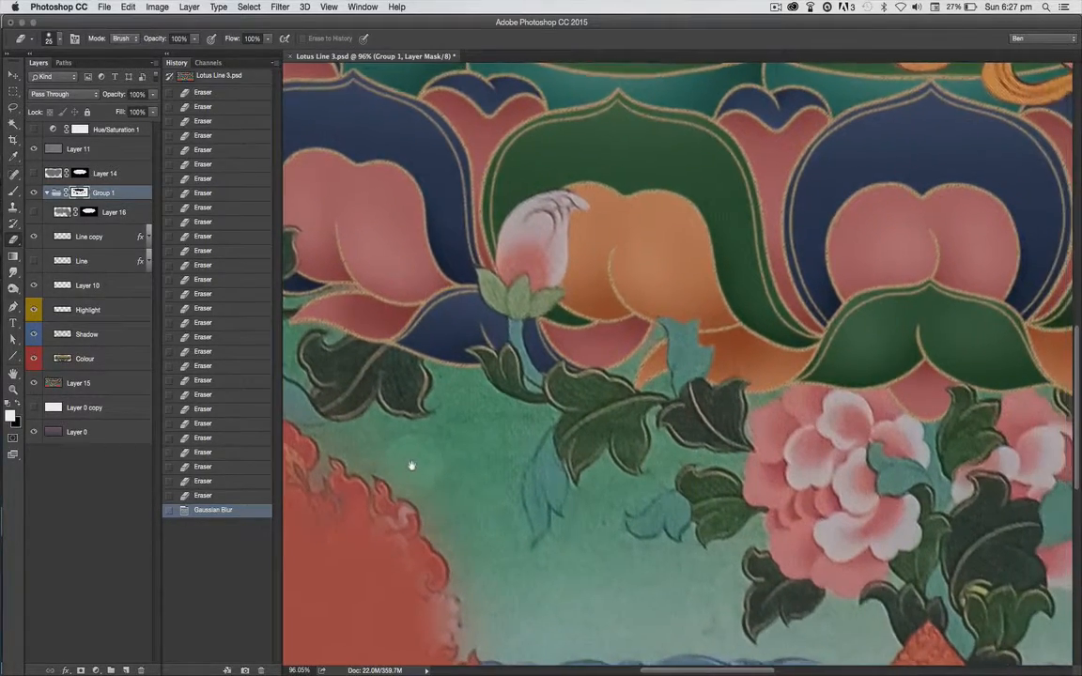
scroll(439, 475, left, 3)
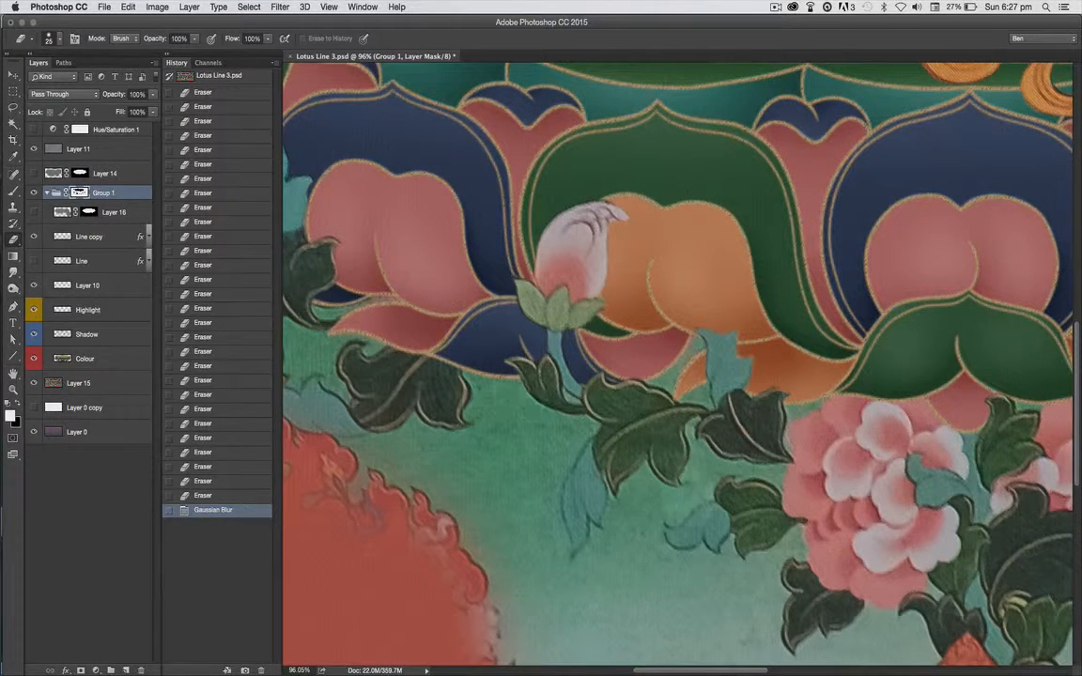
Compare the petals with the Line copy and Layer 10 layers each switched off and on
click(34, 237)
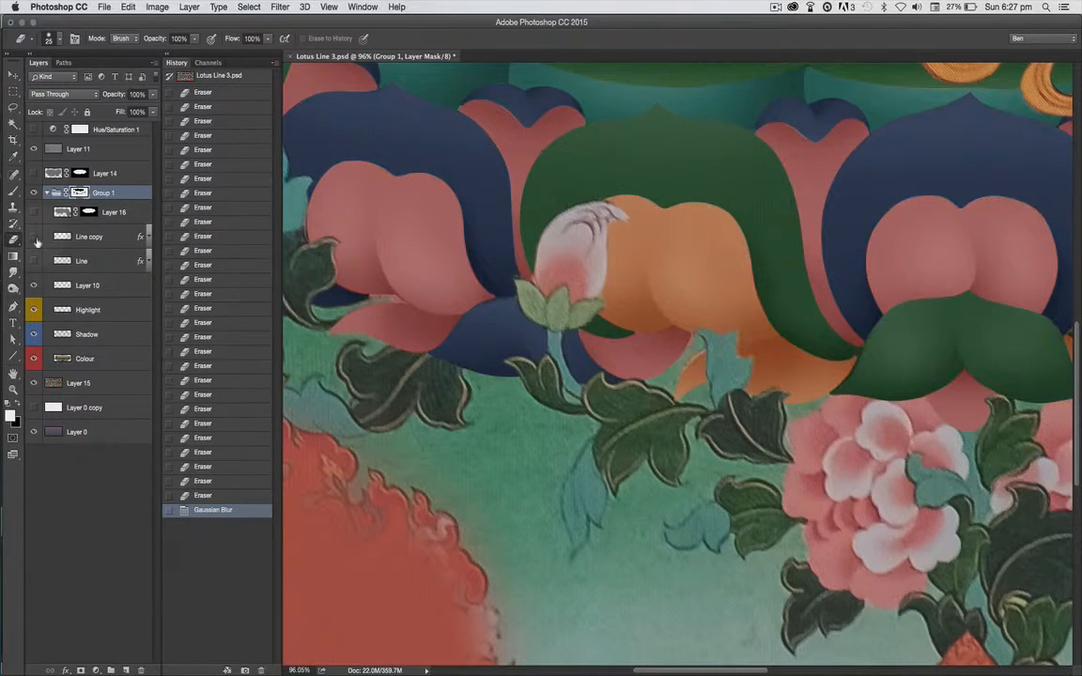
click(34, 238)
click(34, 238)
click(34, 238)
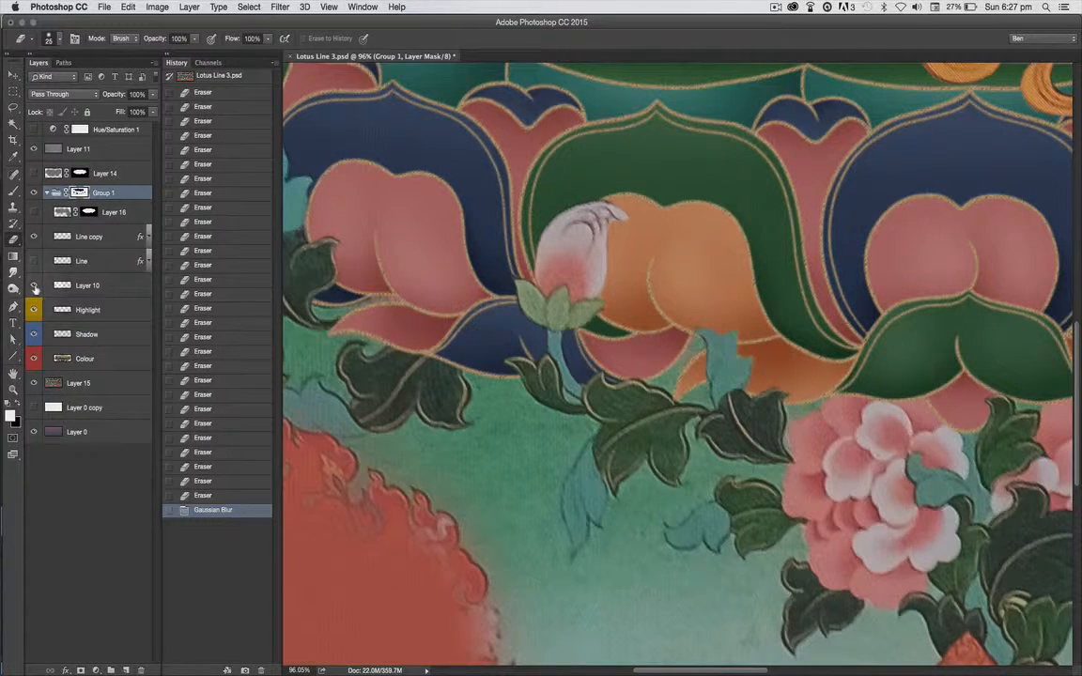
click(34, 285)
click(34, 286)
click(34, 285)
click(33, 286)
click(34, 286)
Compare the petals' shading with the Highlight and Shadow layers each switched off and on
click(34, 310)
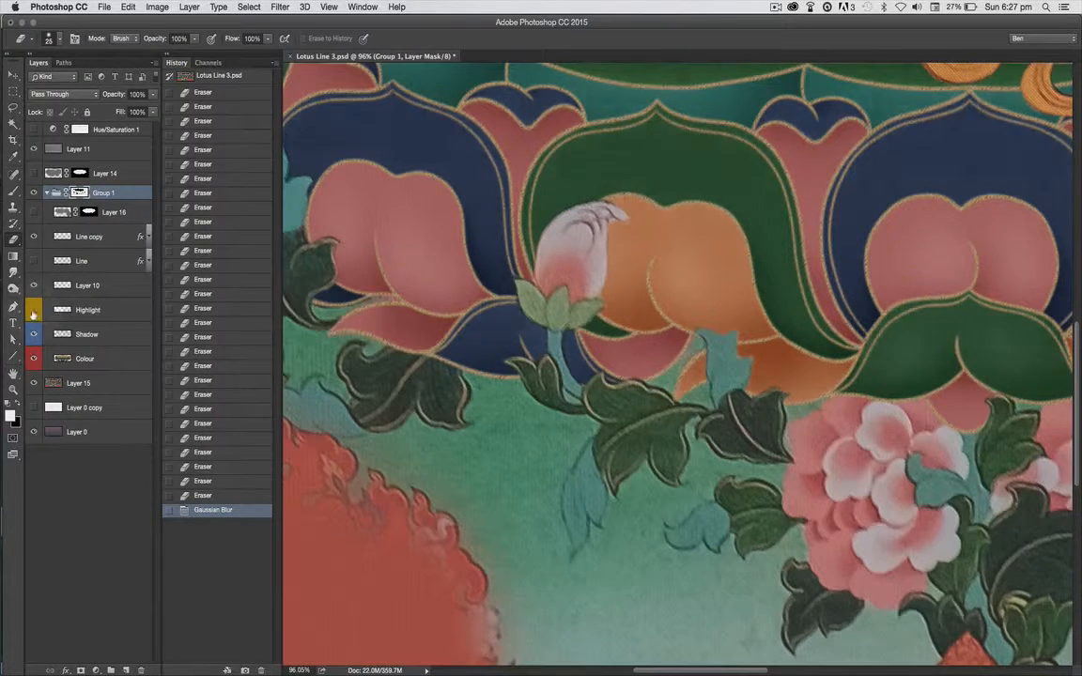
click(34, 311)
click(34, 311)
click(34, 311)
click(35, 336)
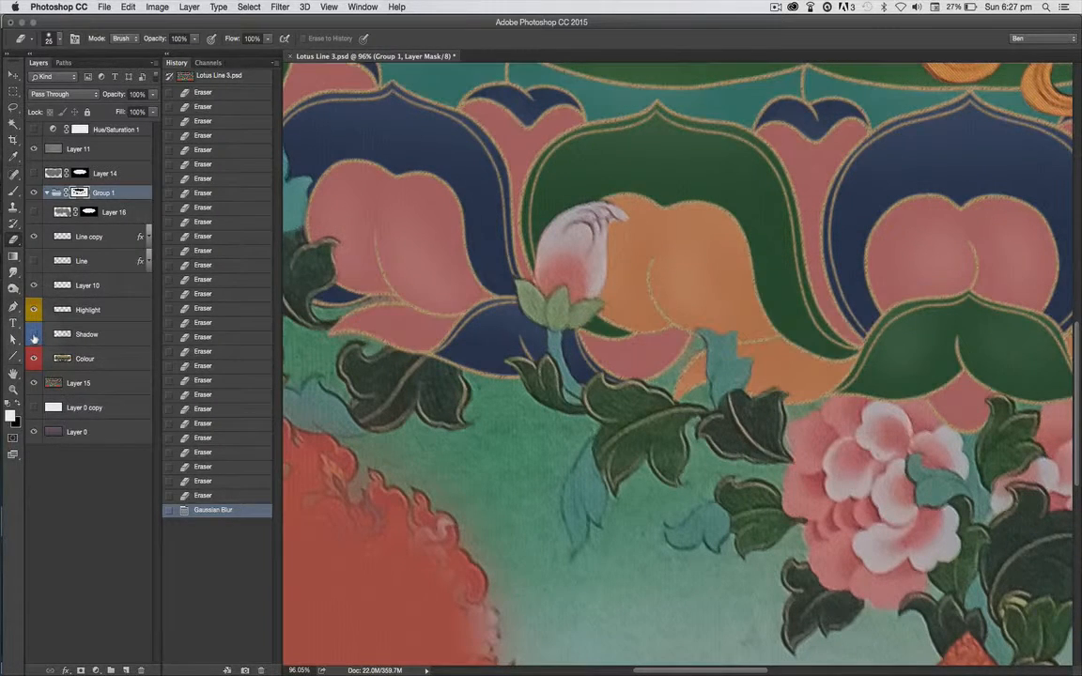
click(33, 336)
click(34, 336)
click(34, 336)
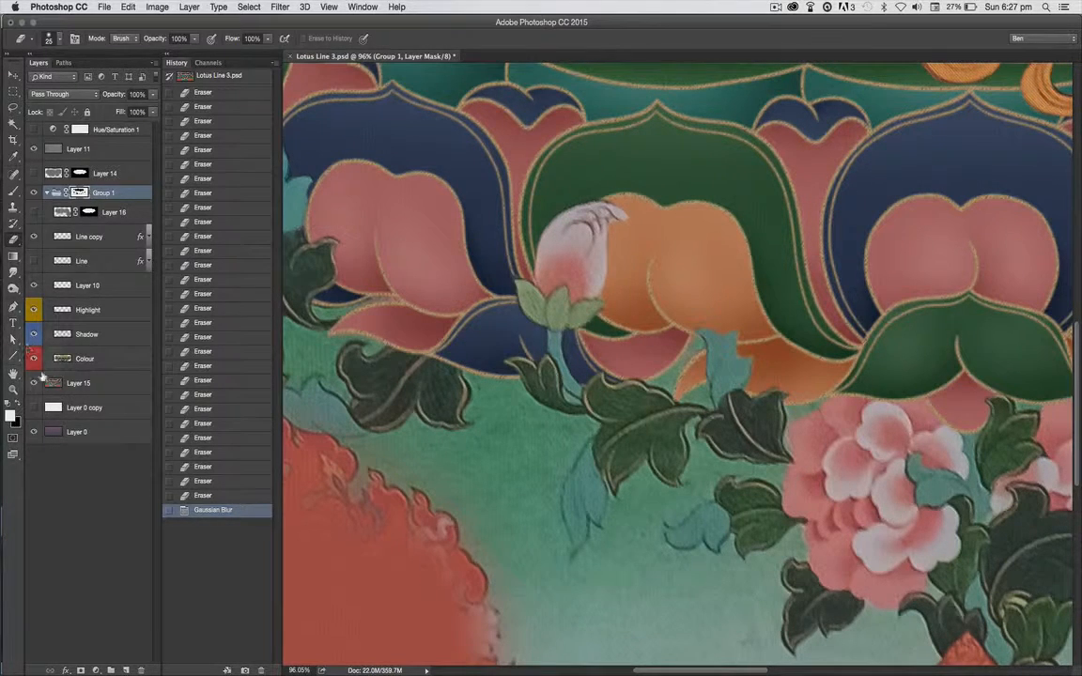
Compare the painted petals with the scan underneath by toggling the Colour layer's visibility
click(34, 335)
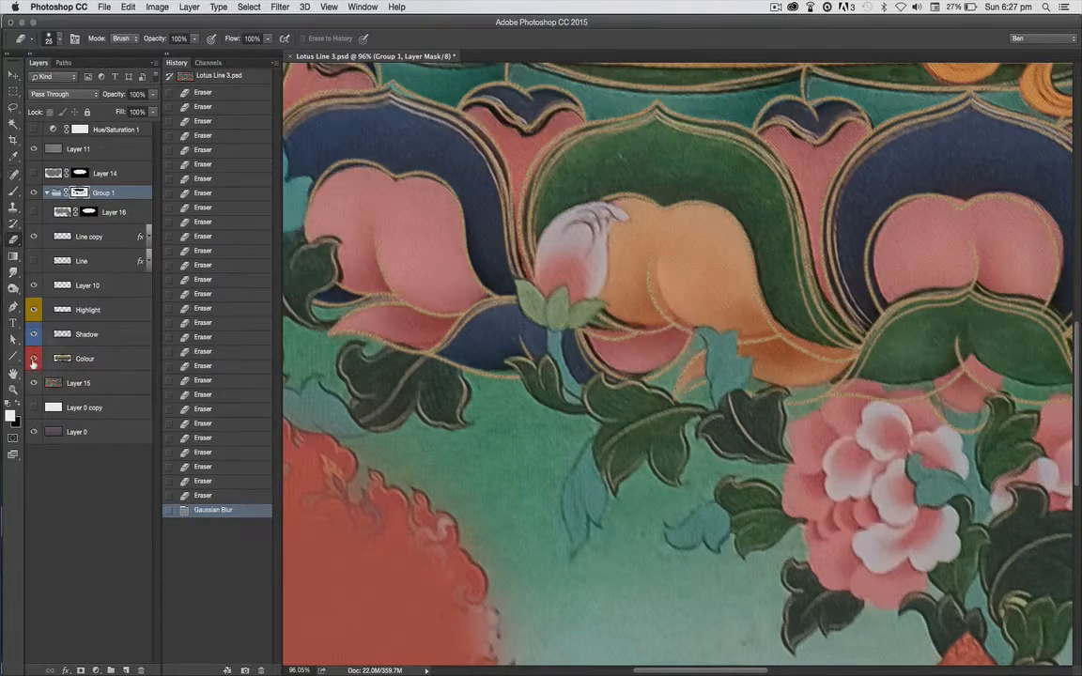
click(34, 334)
click(33, 334)
click(34, 360)
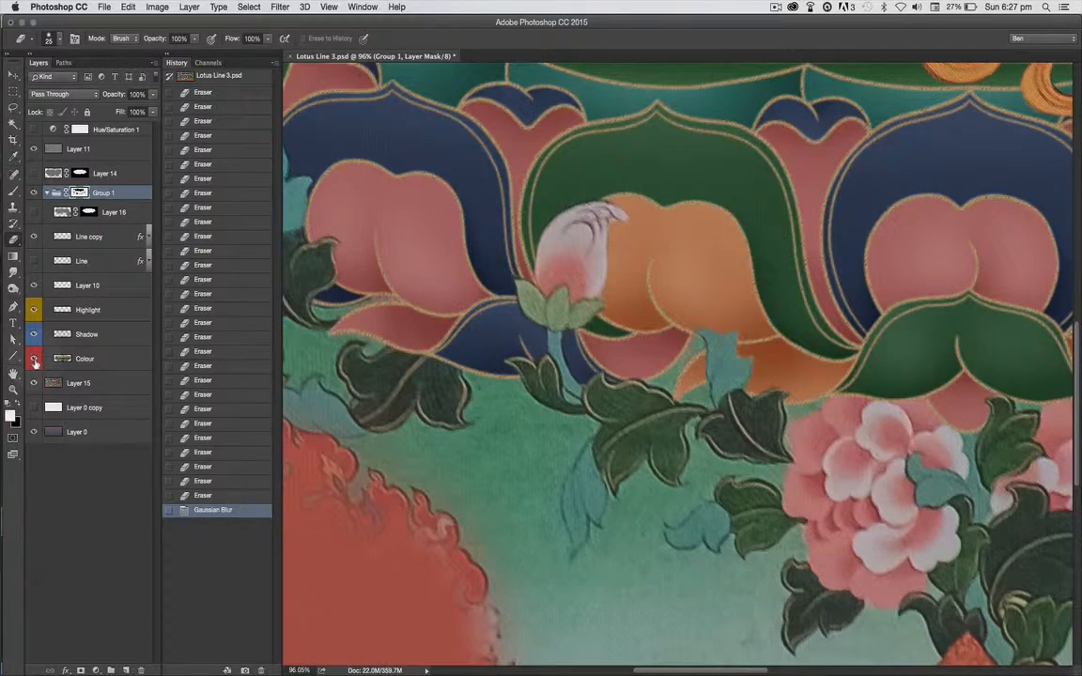
click(34, 359)
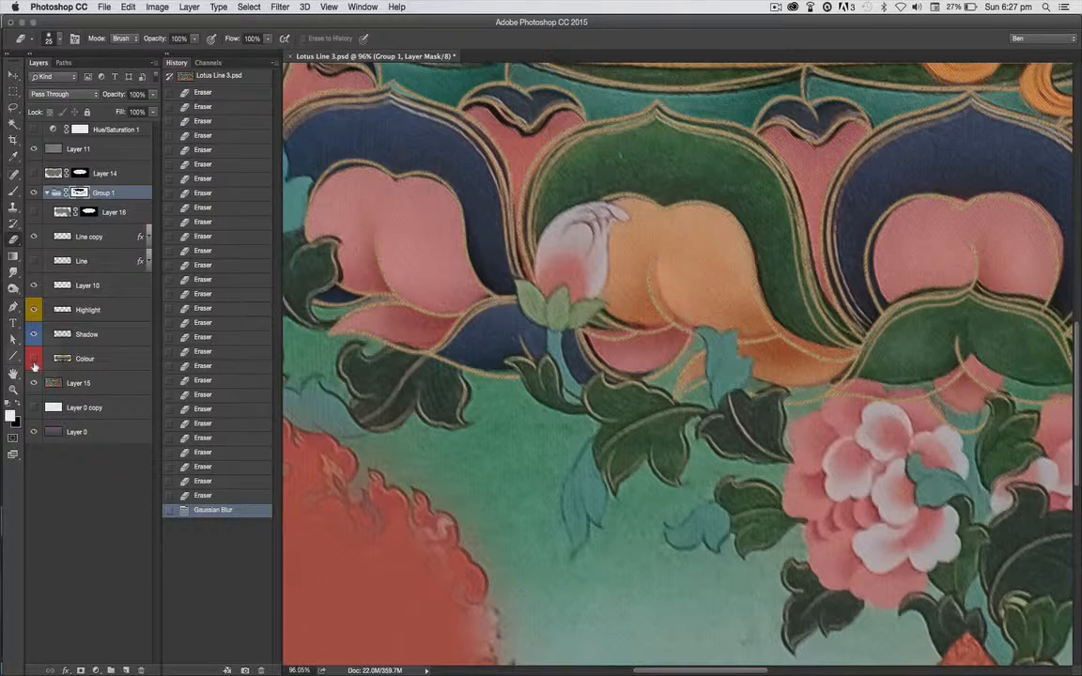
click(34, 360)
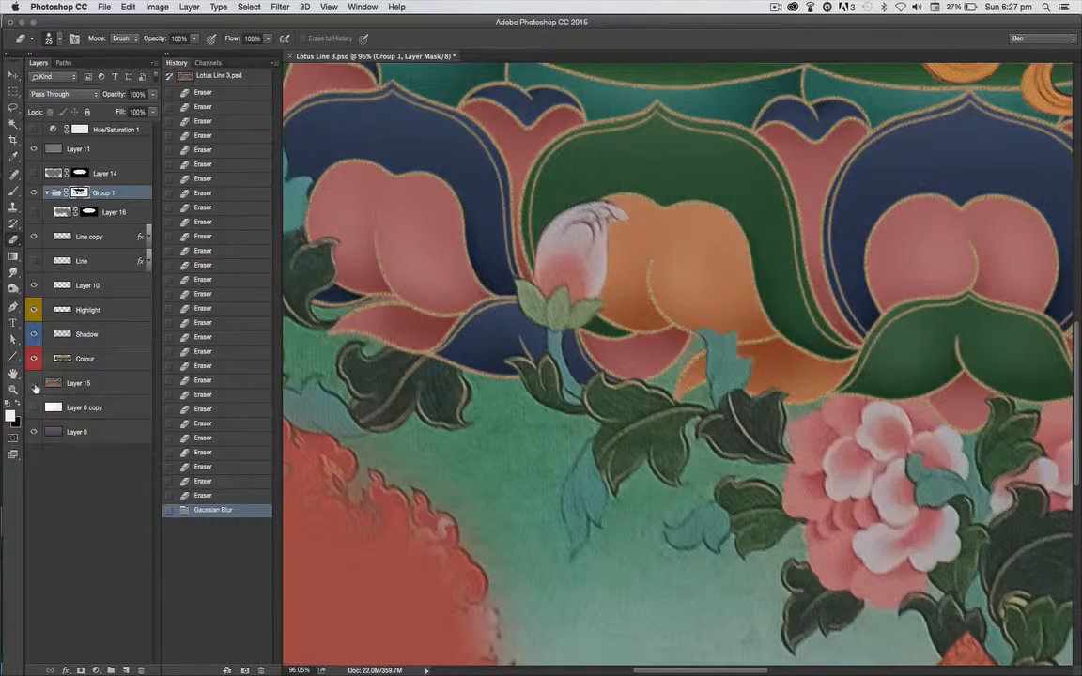
Hide Layer 15 to examine the whole masked lotus without the scan, and show the layer again
click(34, 384)
click(34, 384)
click(34, 384)
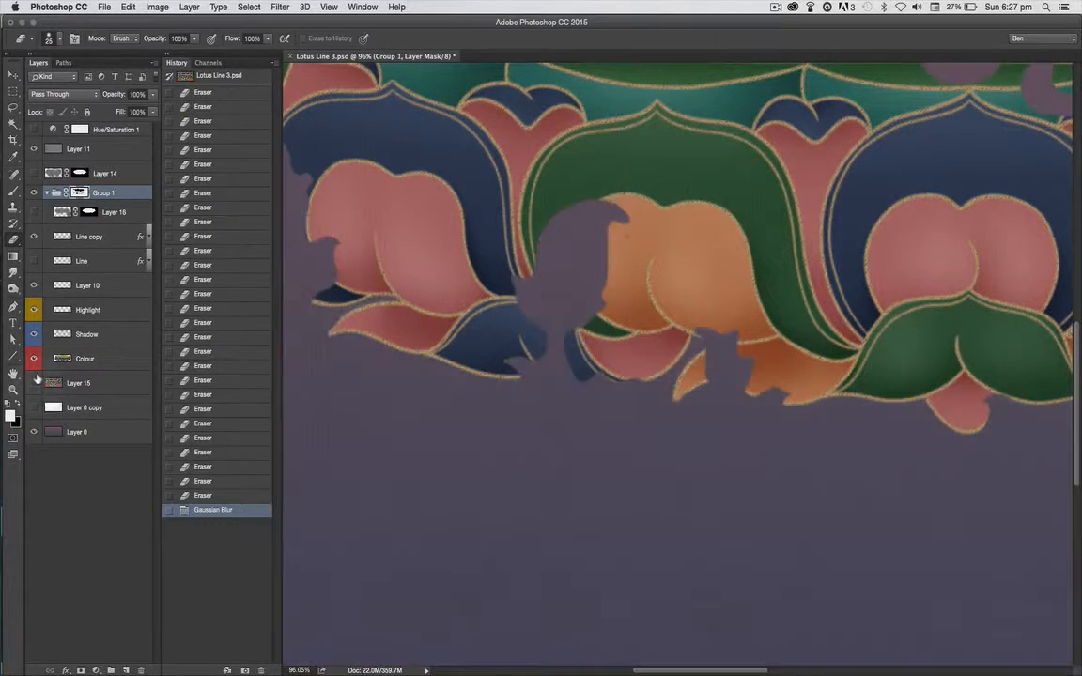
key(super+minus)
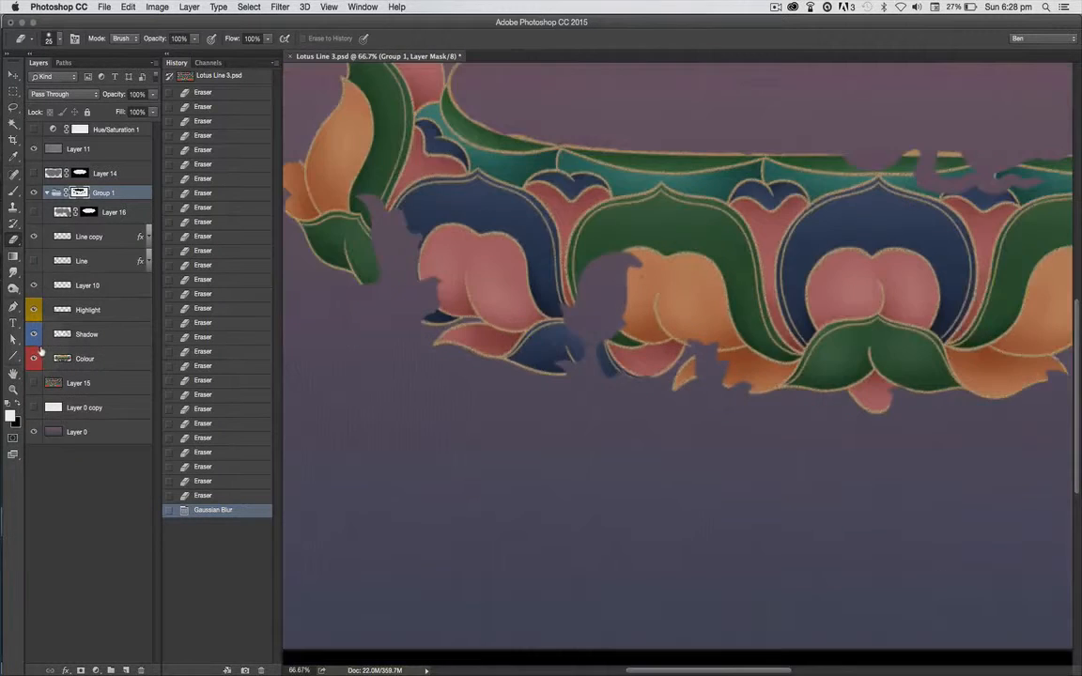
key(super+minus)
key(super+minus)
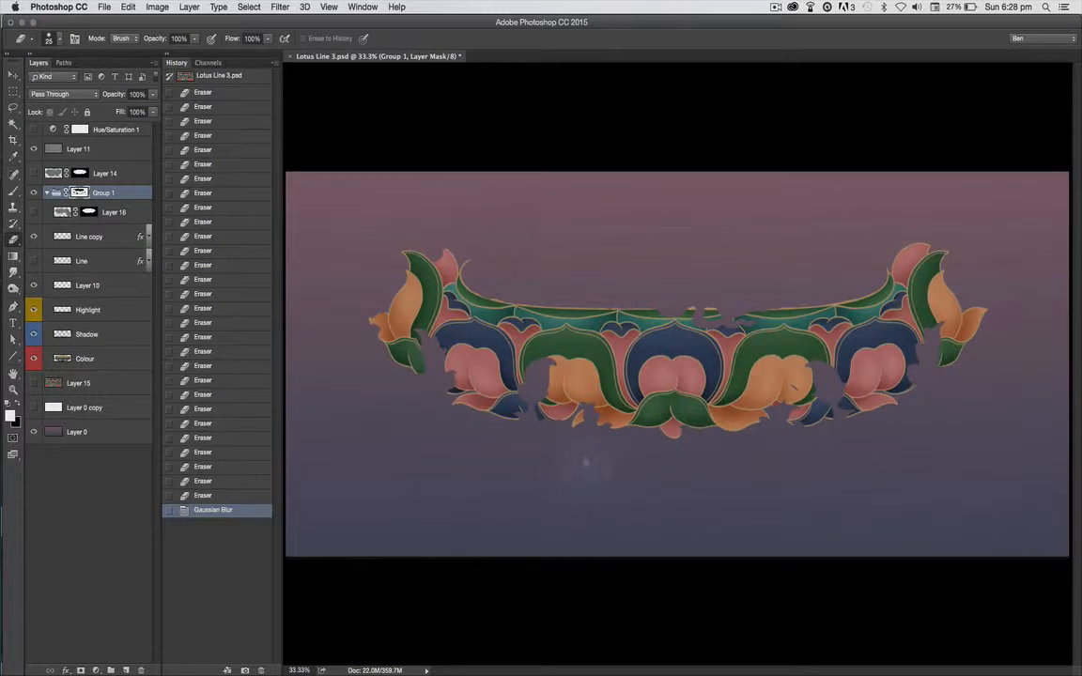
click(34, 383)
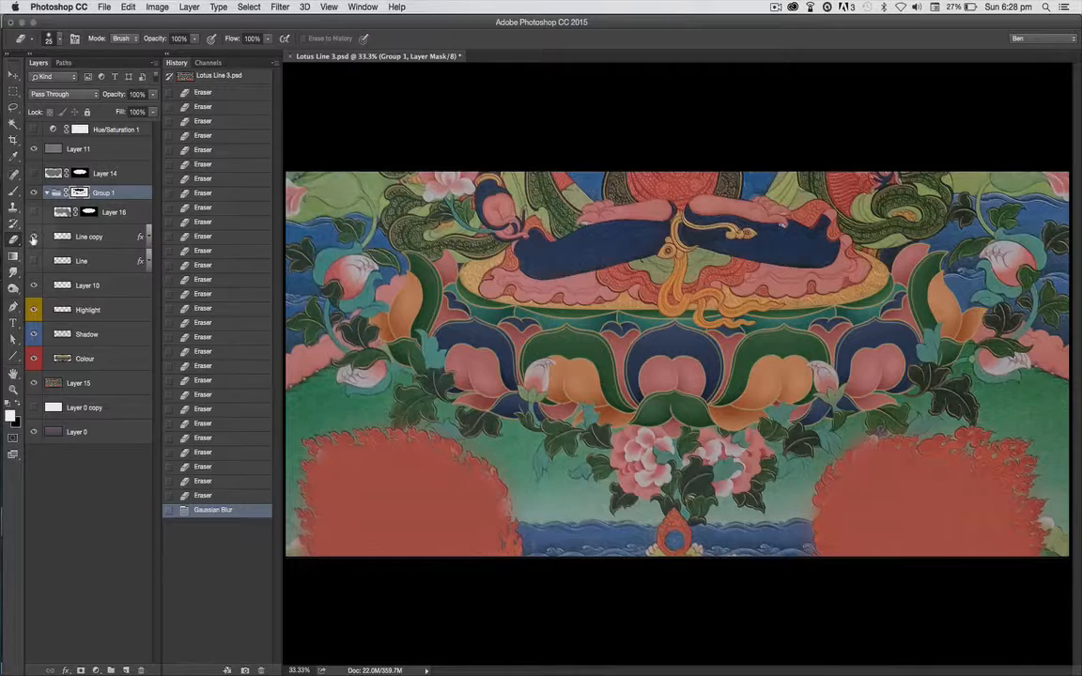
Show Layer 16 in the lotus group and compare the whole image with the Colour layer off and on
click(34, 212)
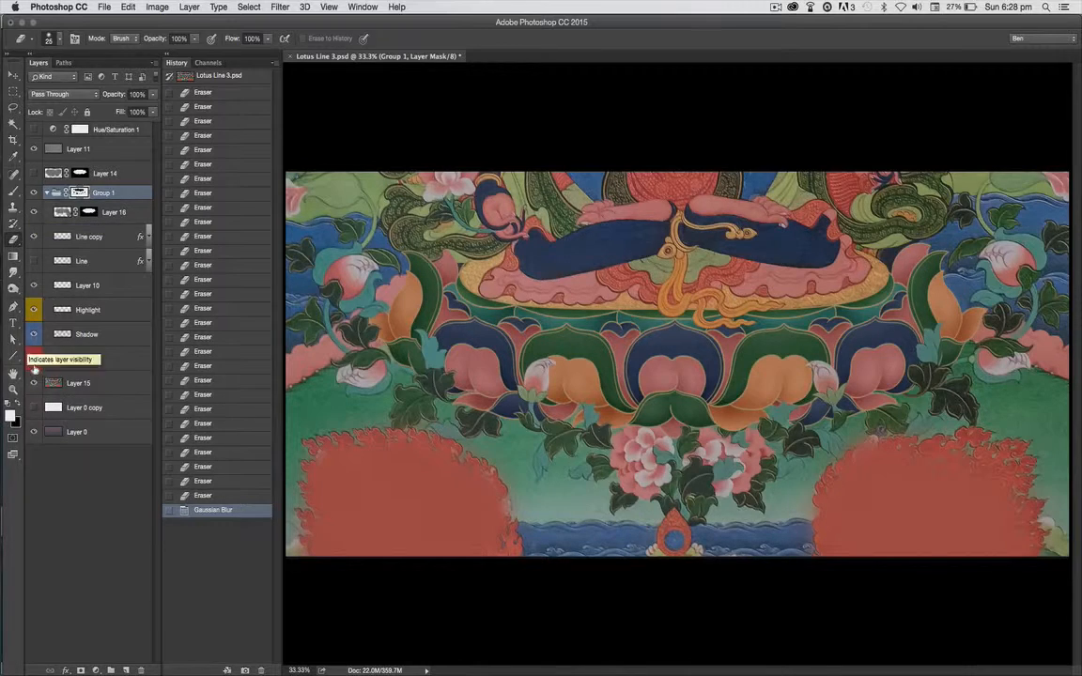
click(34, 360)
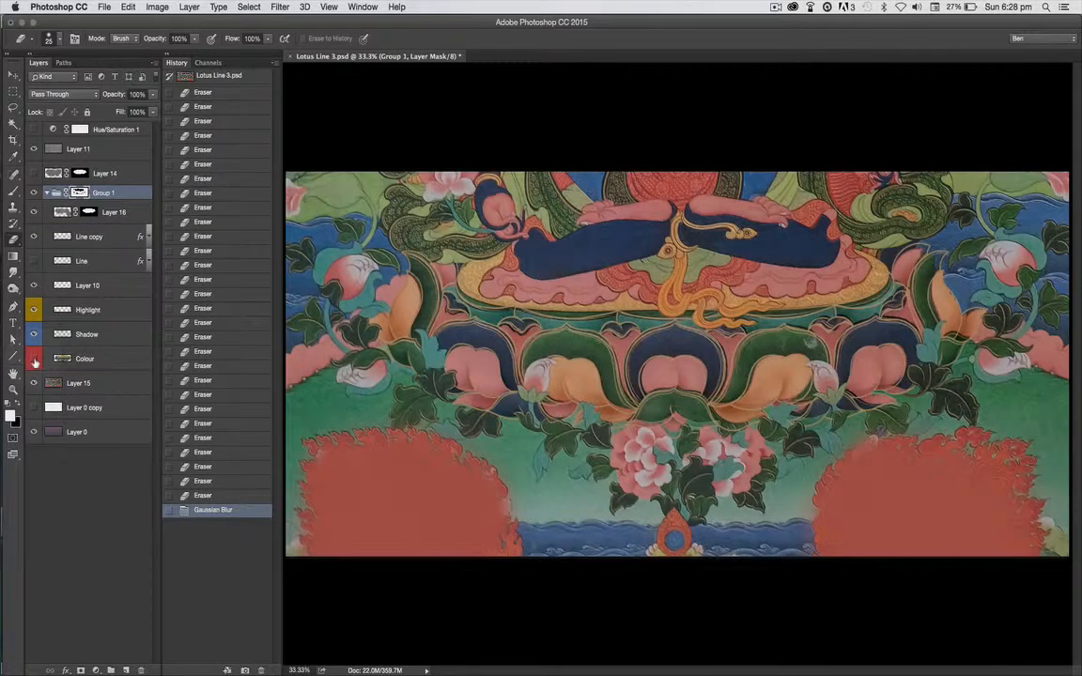
click(34, 360)
click(35, 360)
click(35, 360)
click(34, 360)
click(34, 358)
click(34, 359)
click(33, 359)
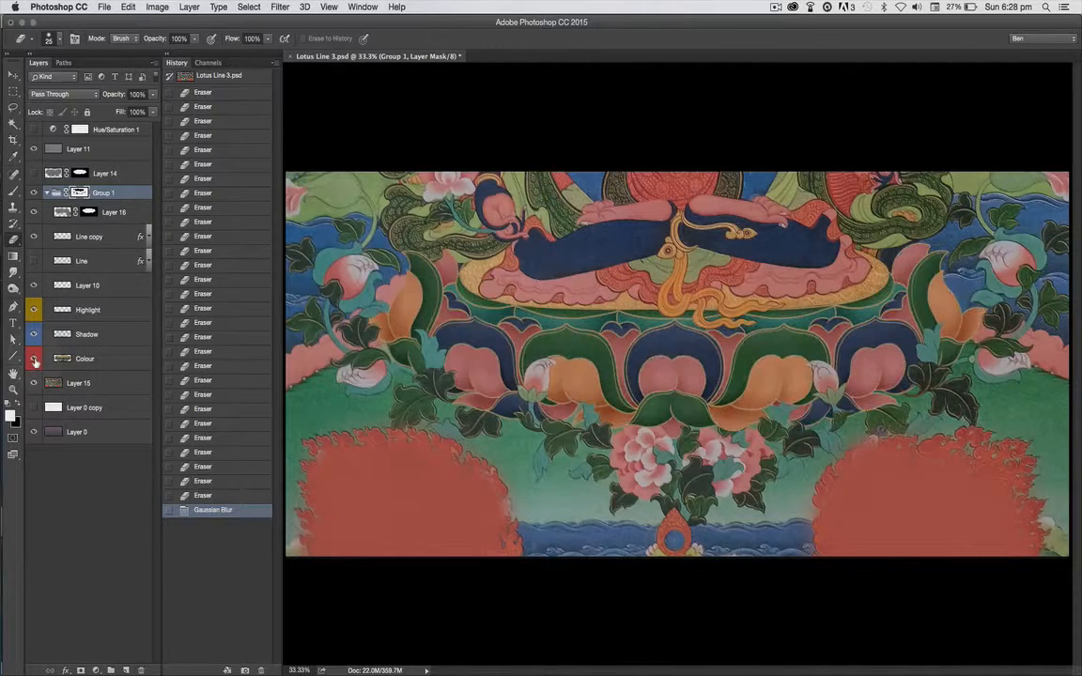
click(34, 360)
click(34, 360)
Darken the Colour layer with a Hue/Saturation adjustment, setting Lightness to -5
click(113, 362)
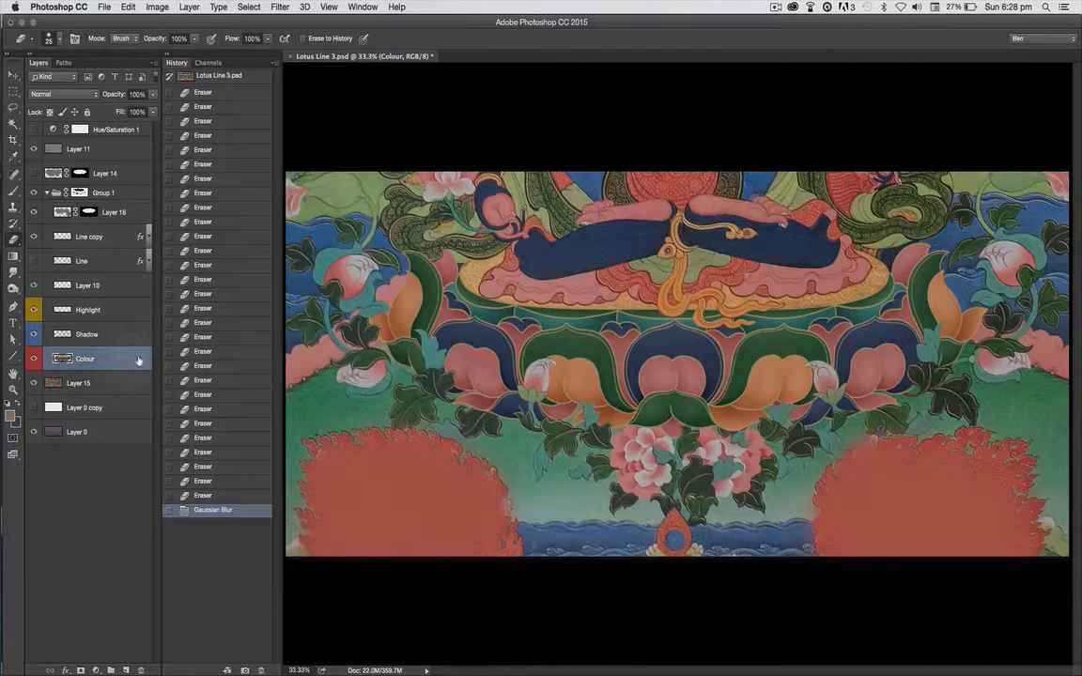
key(super+u)
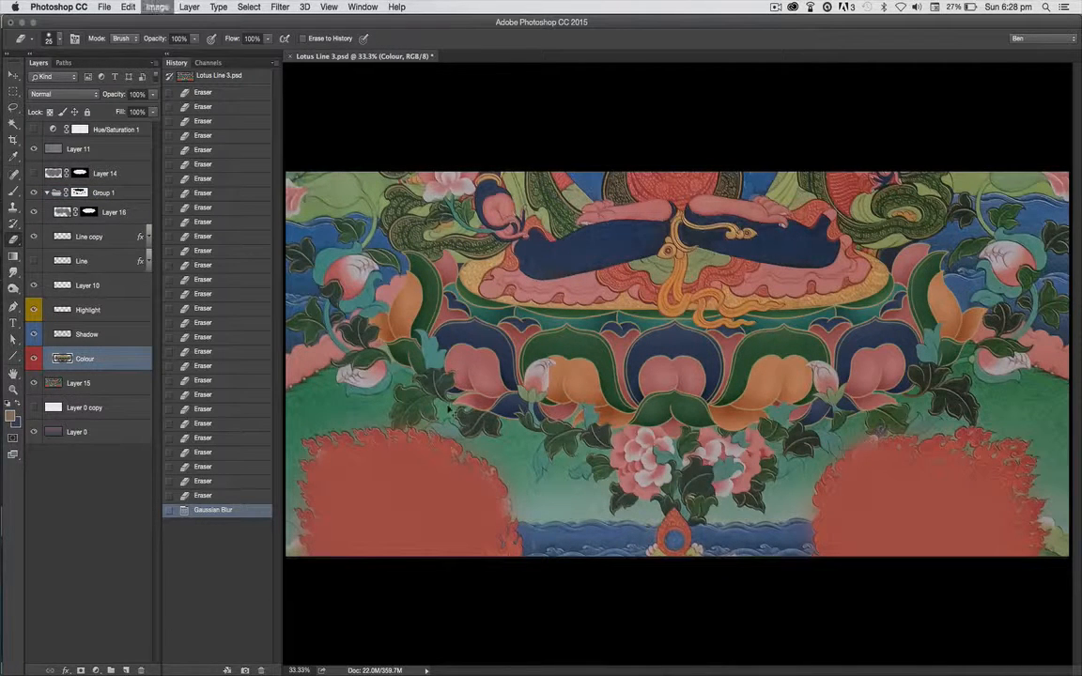
drag(750, 261, 411, 90)
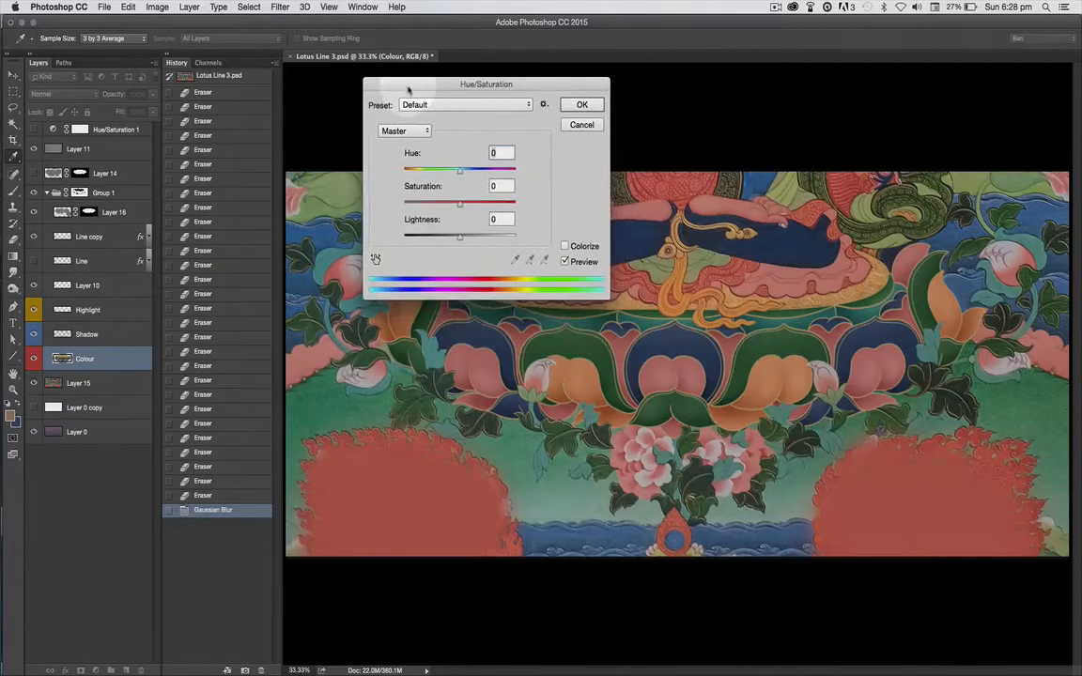
drag(459, 241, 458, 246)
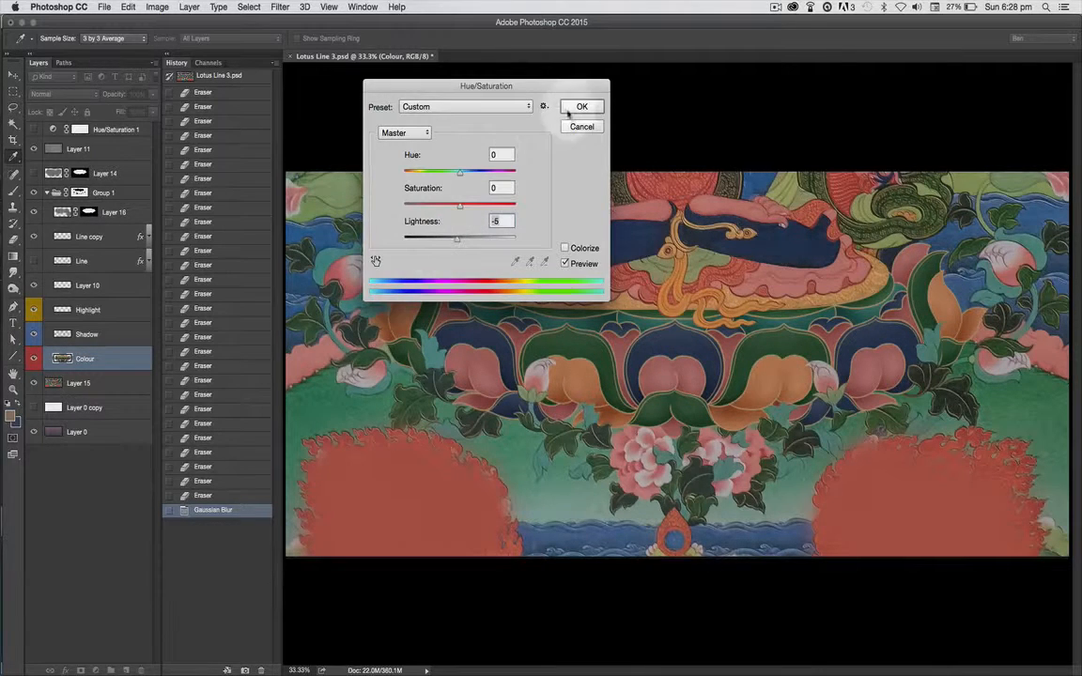
click(577, 107)
Compare the darkened petals with the scan's original petals by toggling the Colour layer, leaving it visible
click(34, 362)
click(35, 362)
click(35, 361)
click(35, 363)
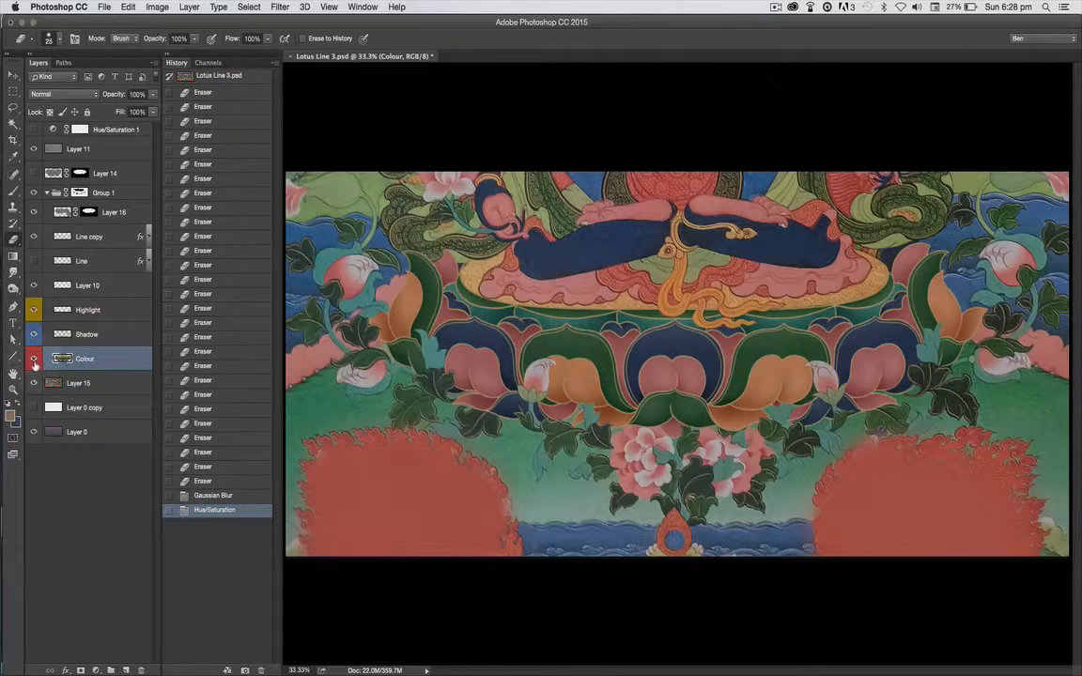
click(35, 361)
click(35, 362)
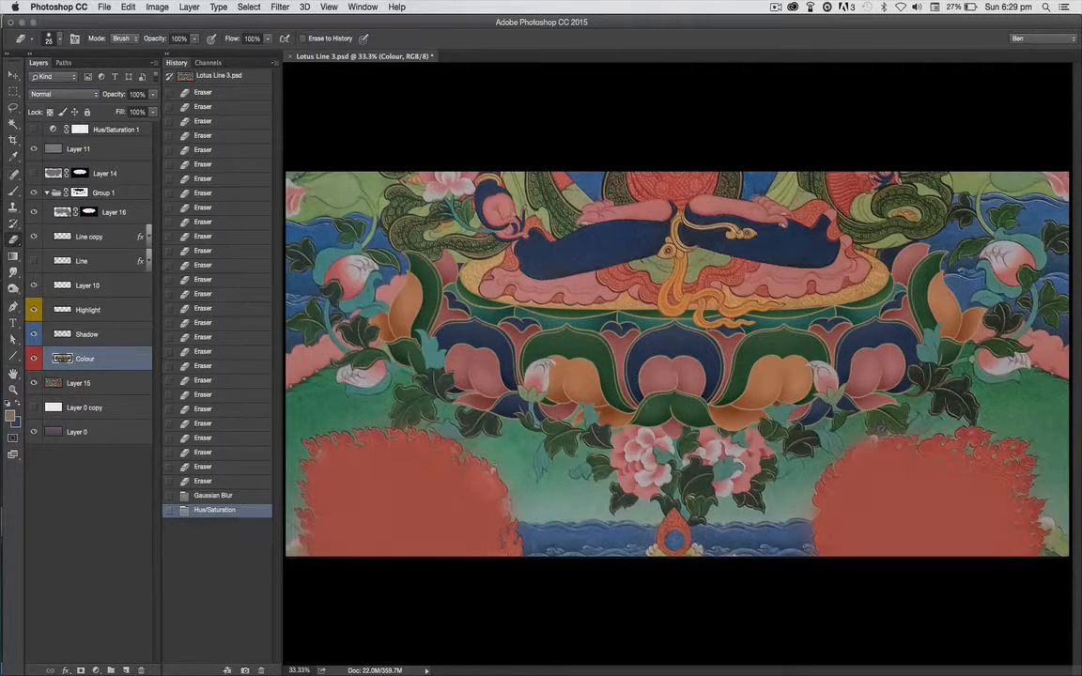
View the finished lotus composite full screen without the interface and enlarge it
key(Tab)
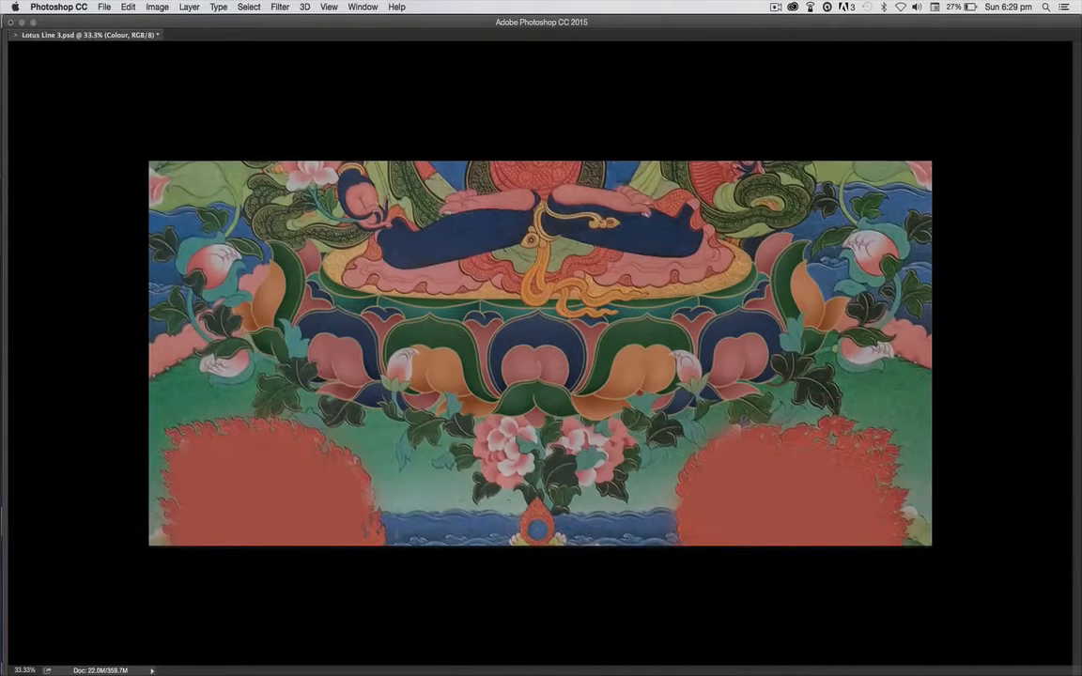
key(f)
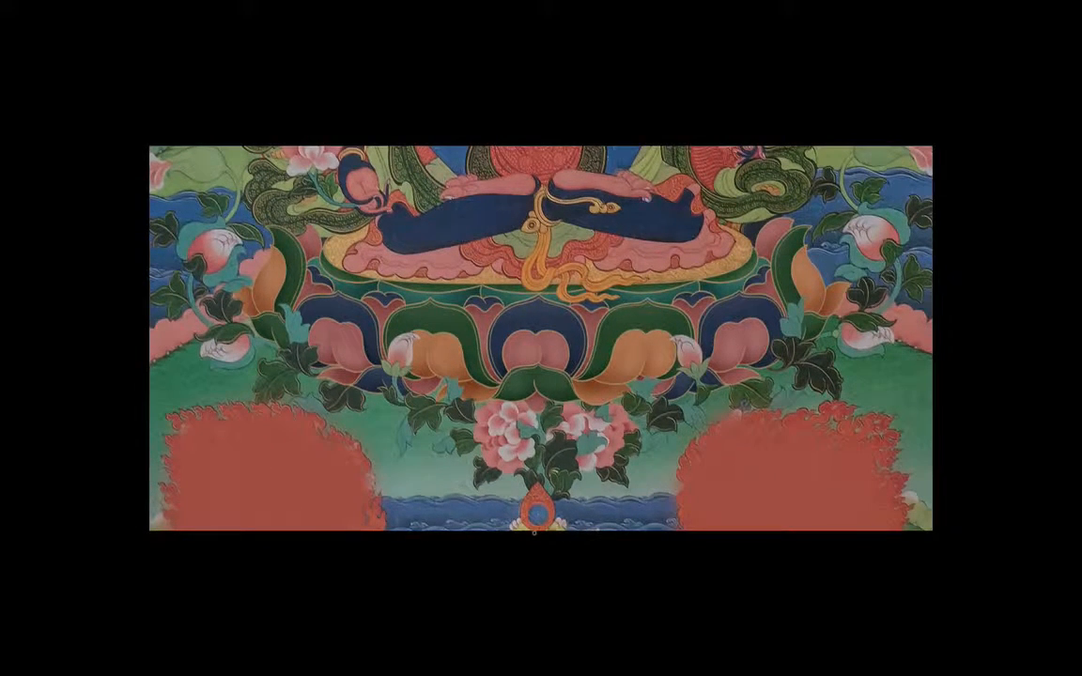
key(ctrl+plus)
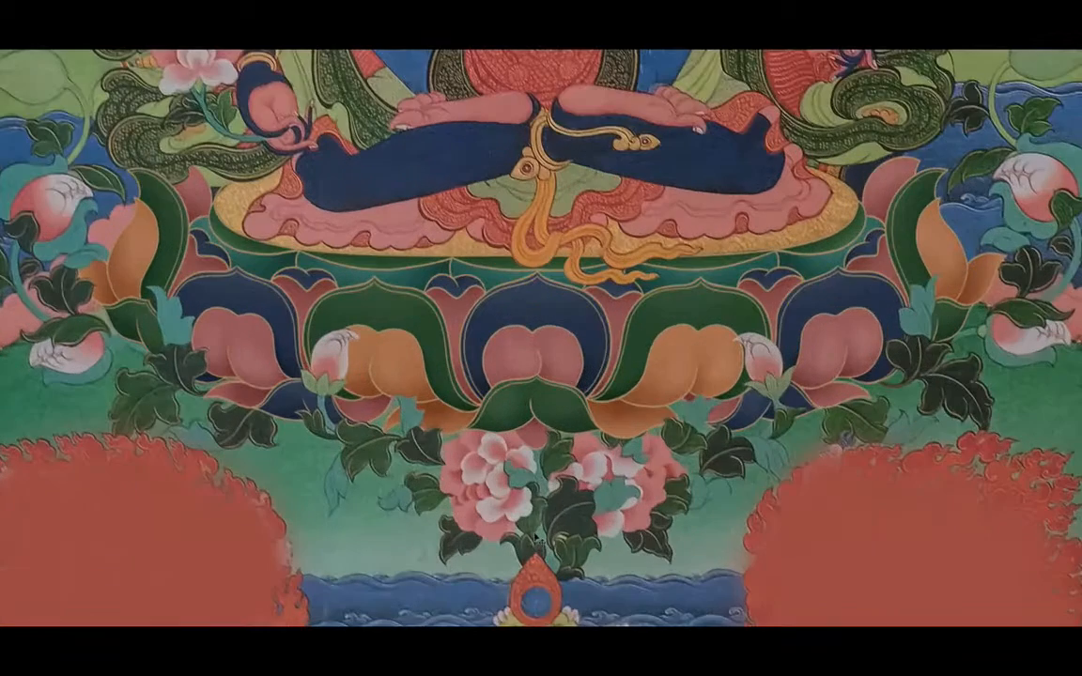